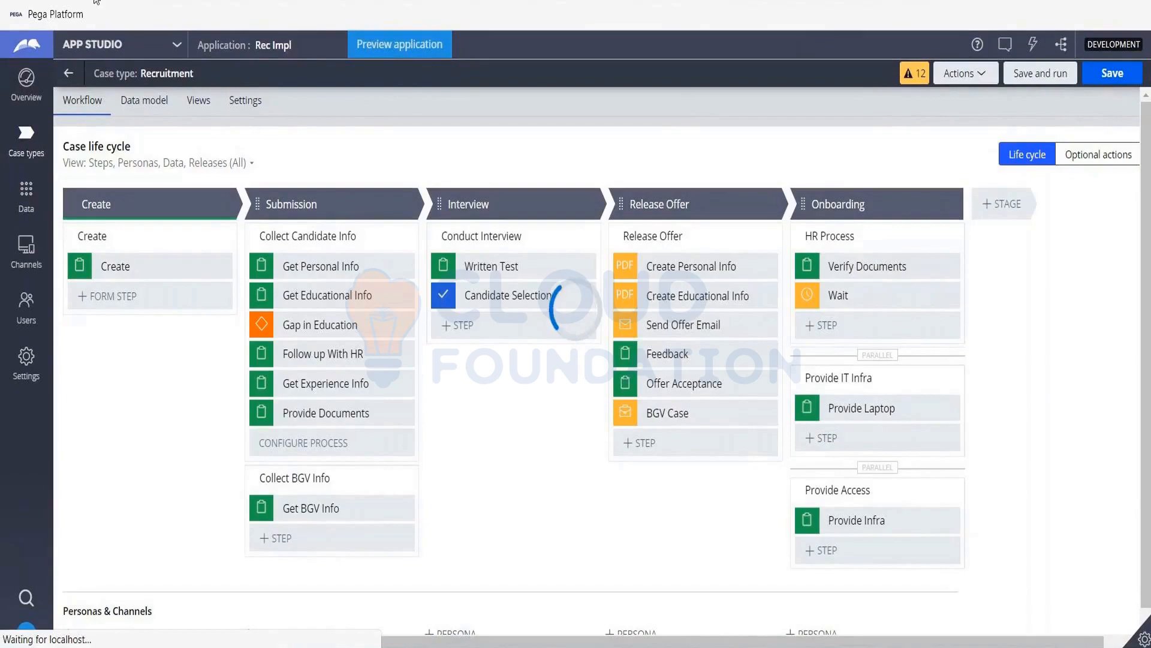
- Switch from Admin Studio to App Studio and open the workflow of the Recruitment case type
left_click(36, 124)
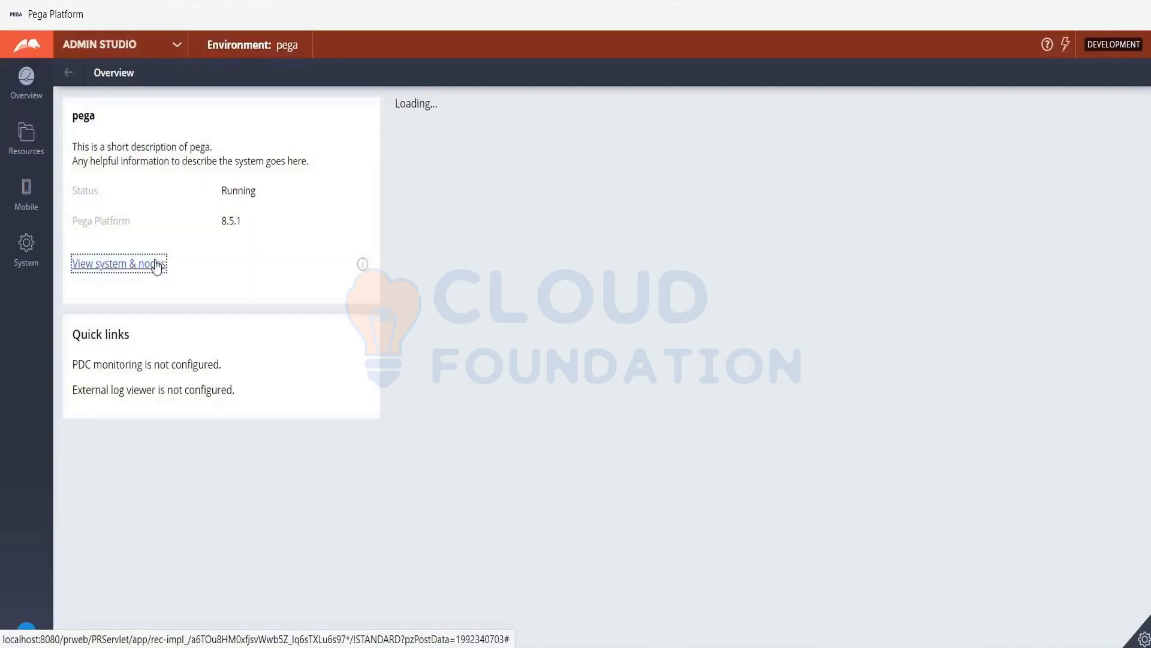
left_click(177, 46)
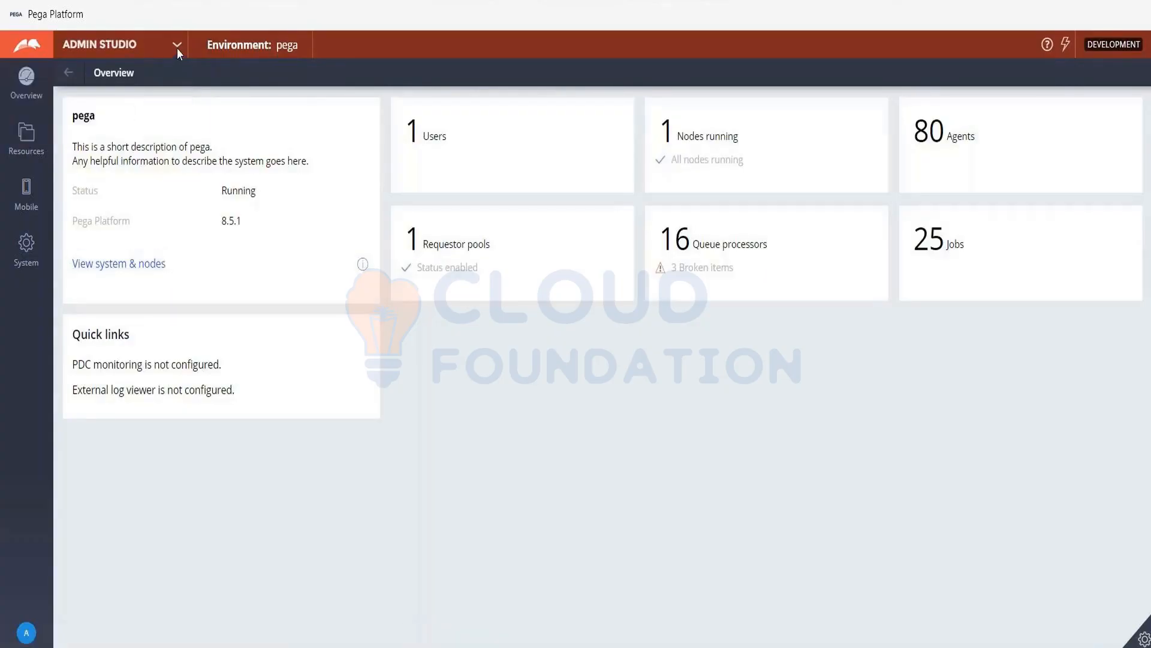
left_click(178, 48)
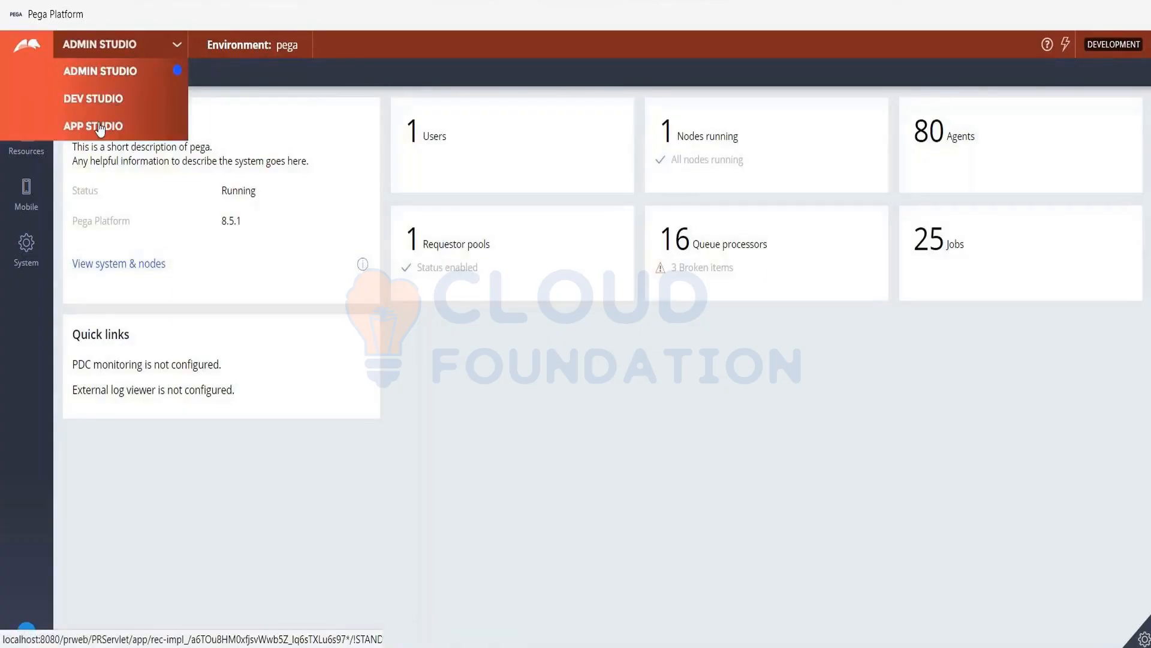
left_click(98, 123)
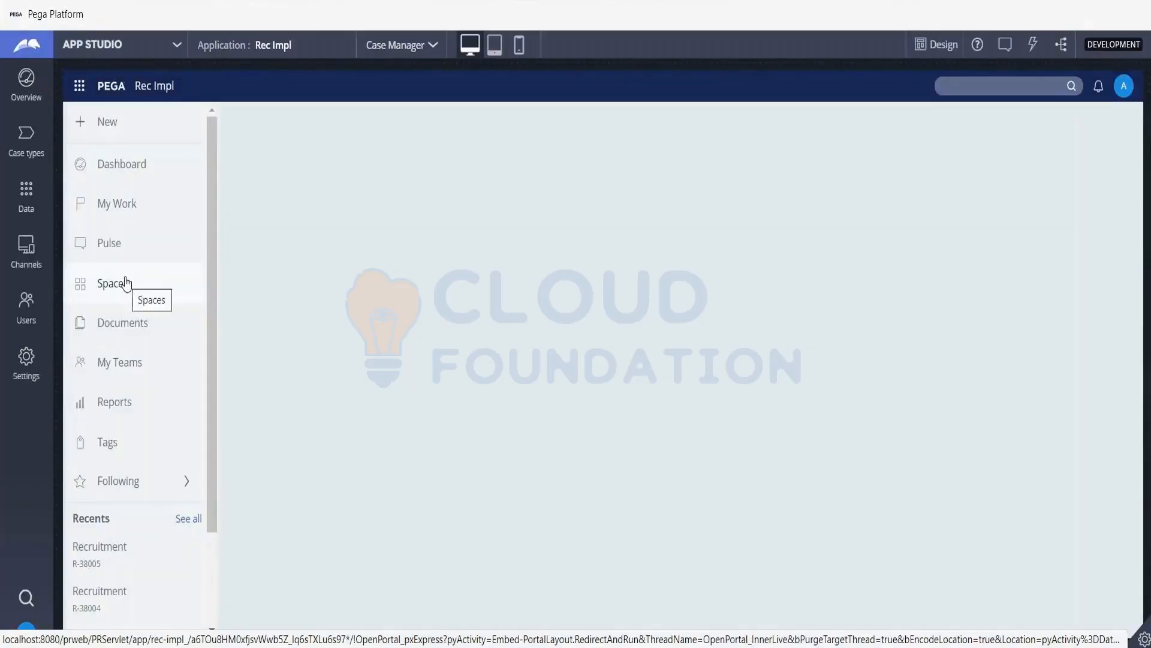
left_click(126, 278)
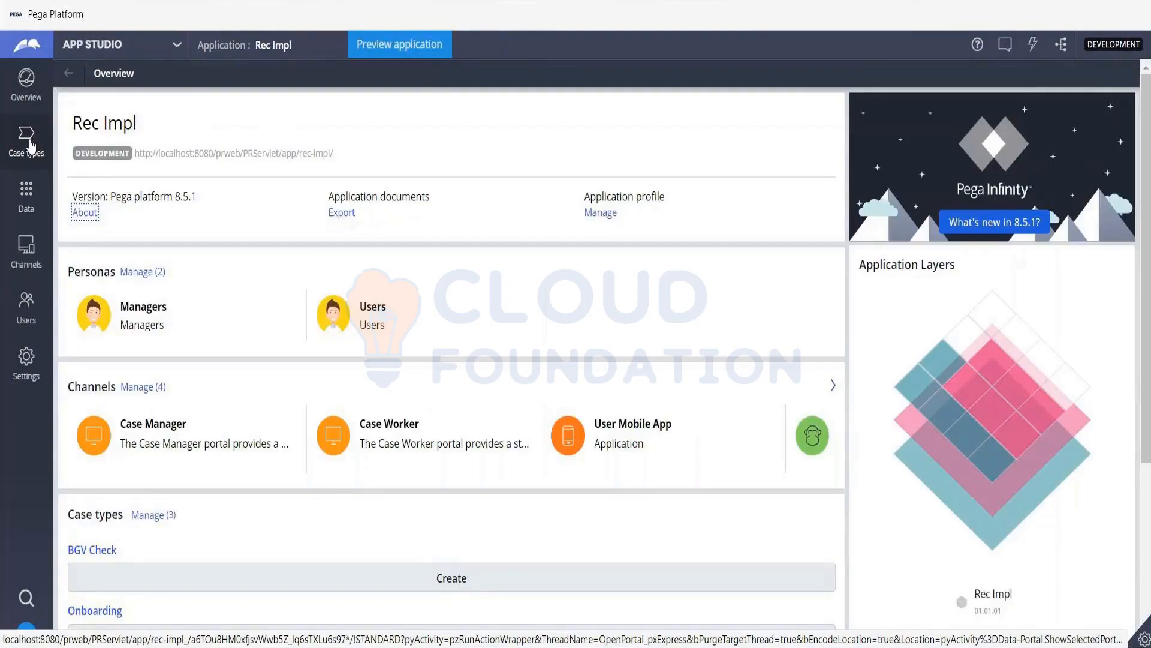
left_click(30, 146)
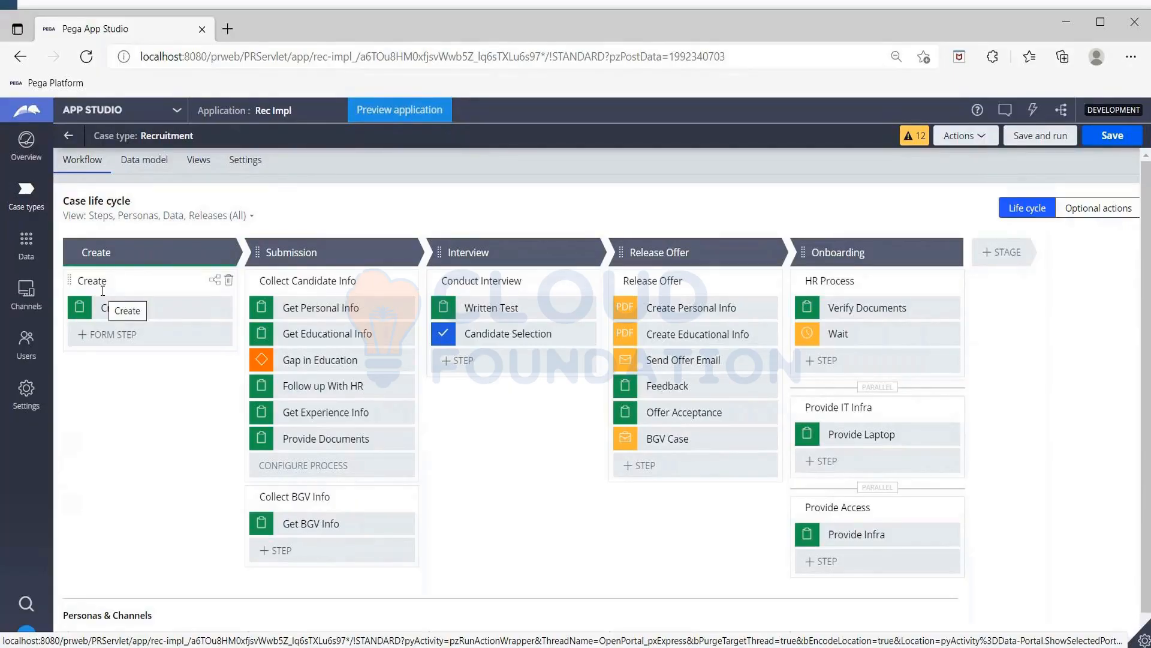
- Examine the fields in the view configuration of the Get Personal Info step in the Submission stage, leaving it without changes
left_click(315, 306)
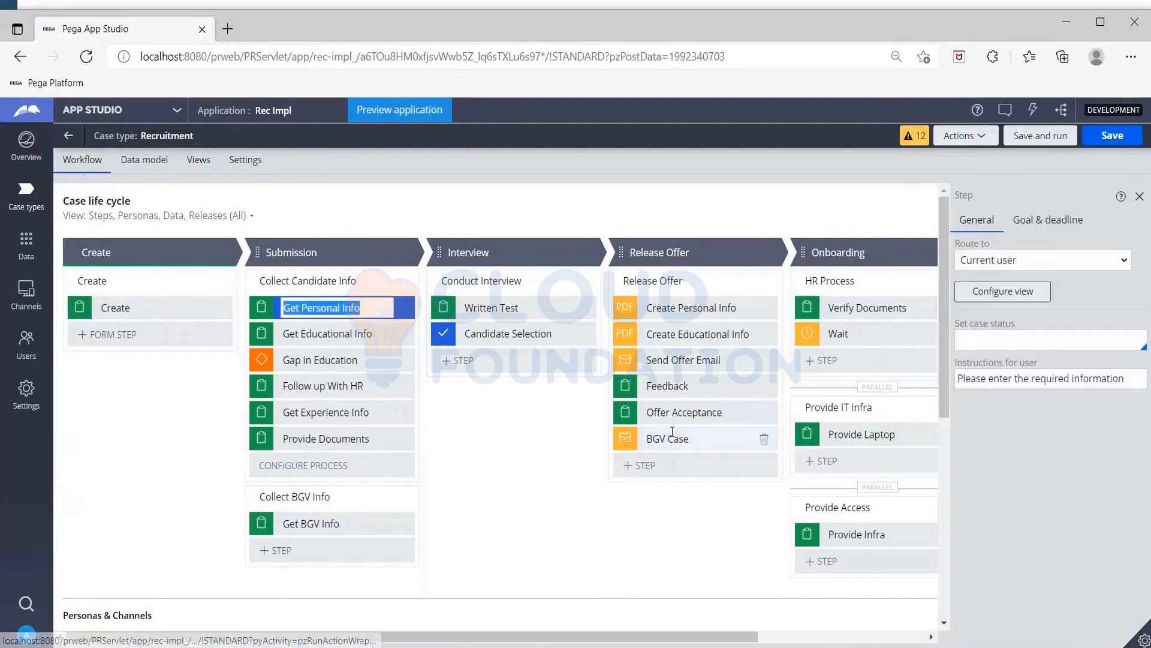
left_click(1014, 301)
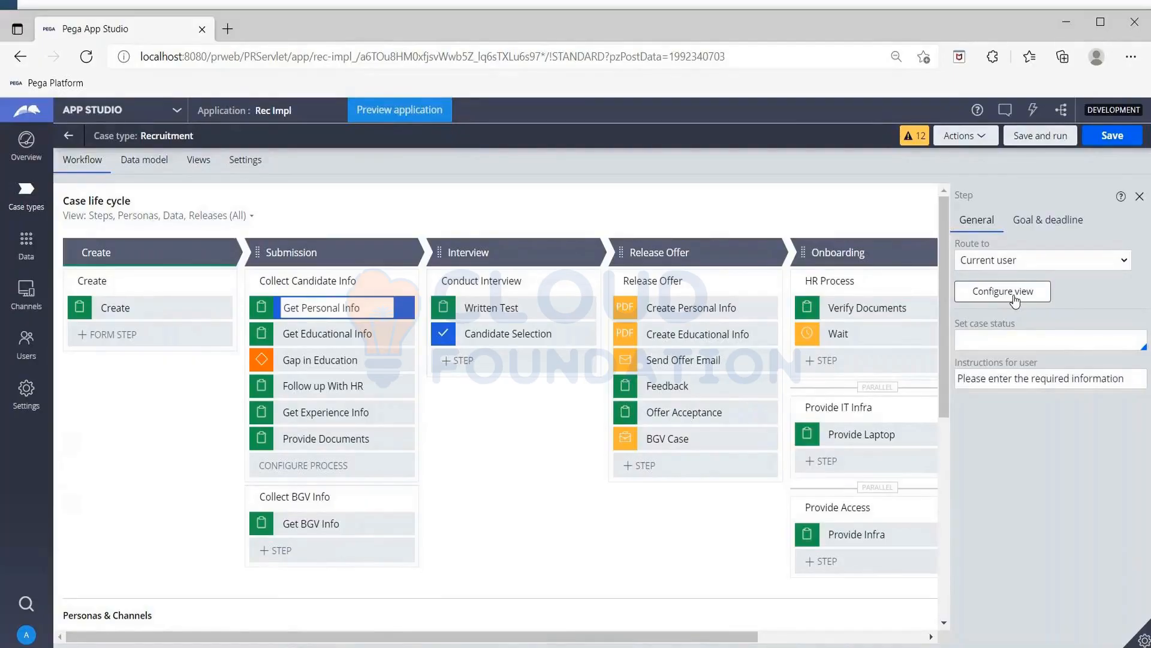
left_click(1014, 301)
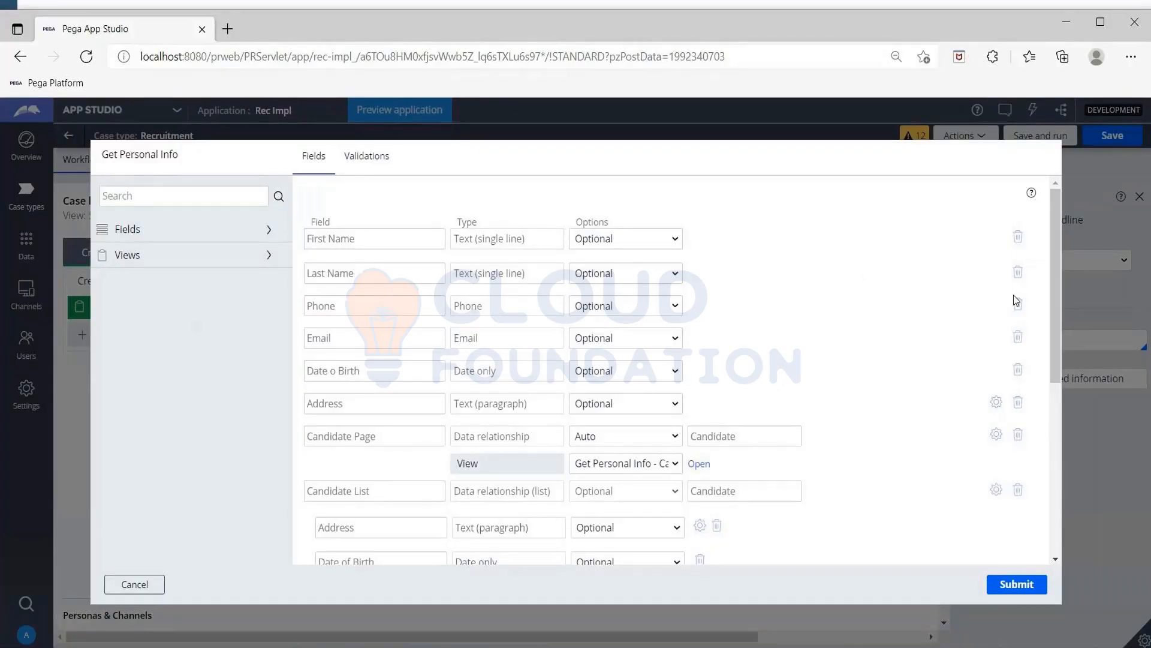
scroll(830, 339, "down", 2)
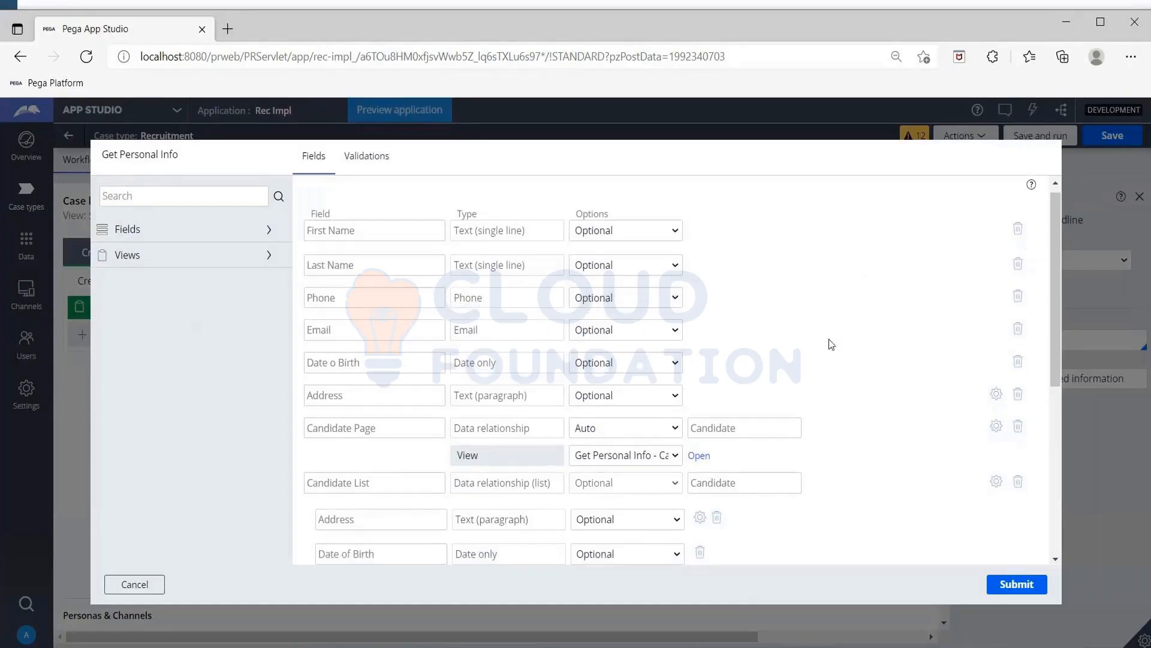
scroll(828, 340, "down", 4)
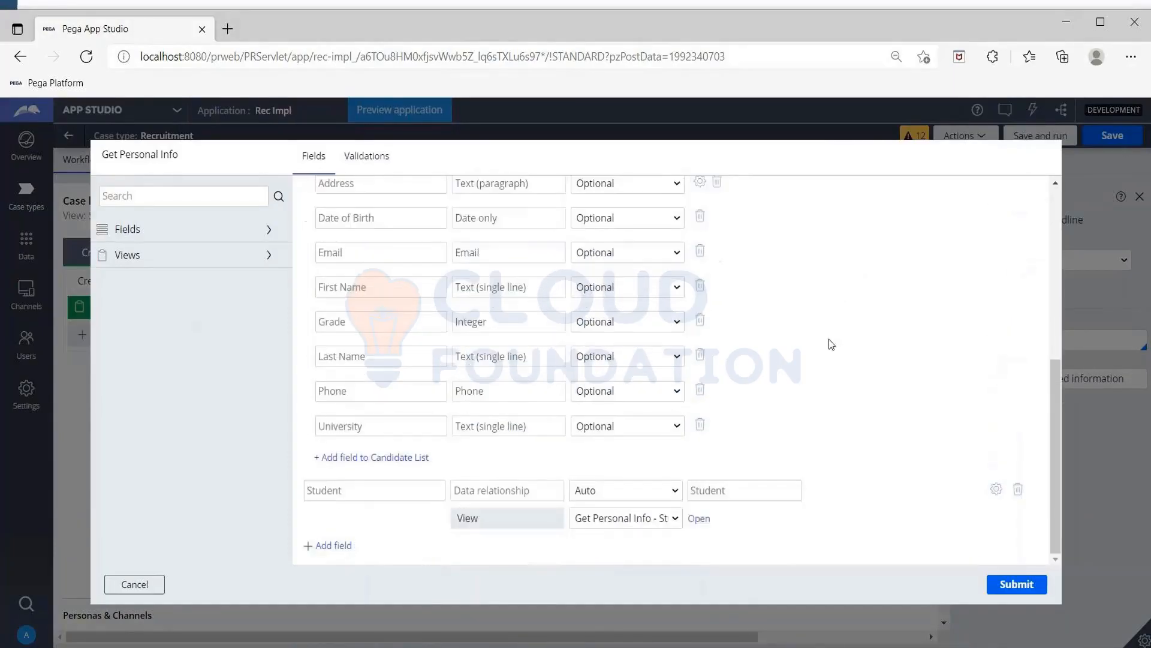
scroll(829, 339, "up", 2)
scroll(829, 340, "down", 1)
scroll(829, 339, "down", 2)
scroll(829, 340, "up", 9)
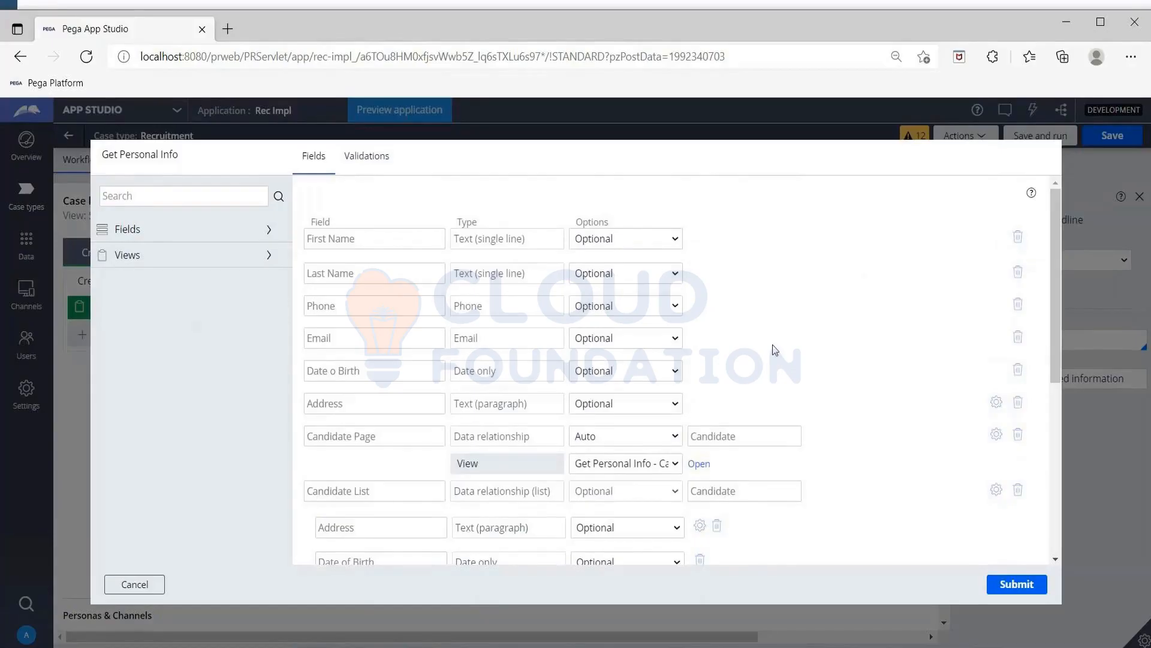
scroll(774, 351, "down", 6)
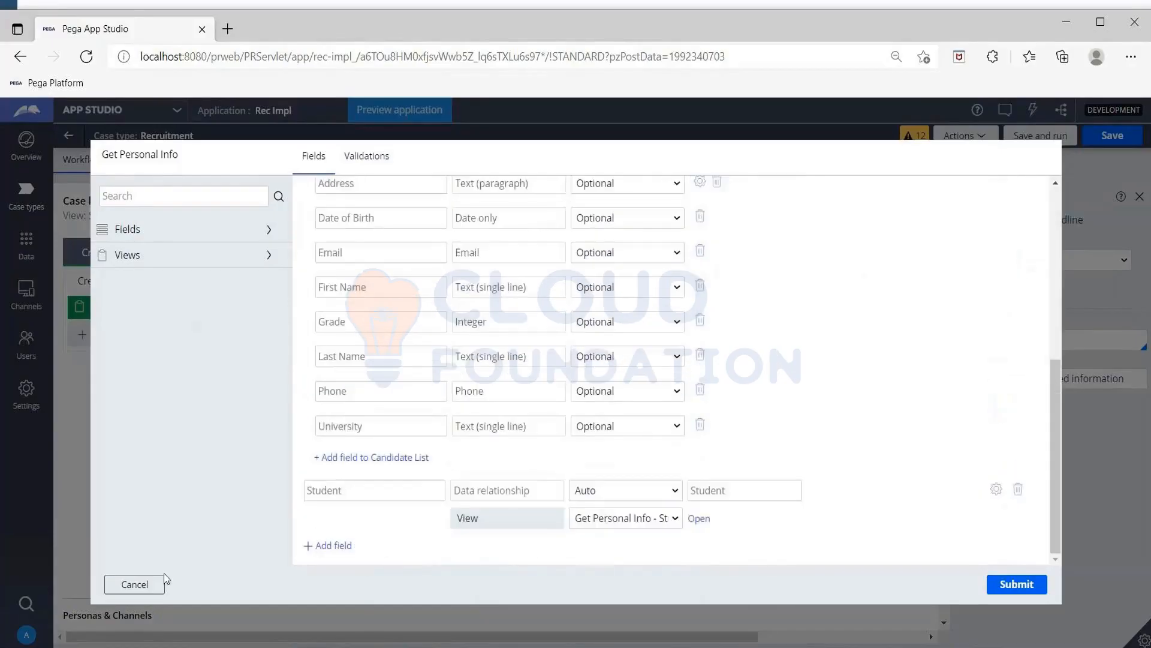
left_click(131, 590)
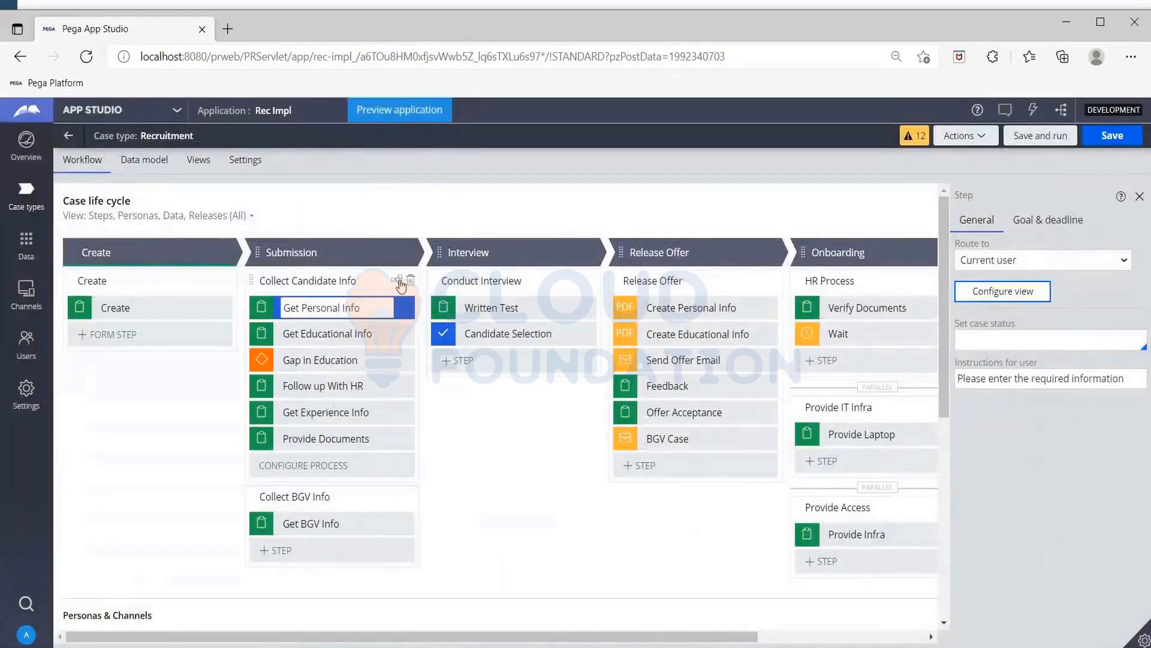
- Open the Collect Candidate Info process diagram and bring it up in Dev Studio
left_click(399, 282)
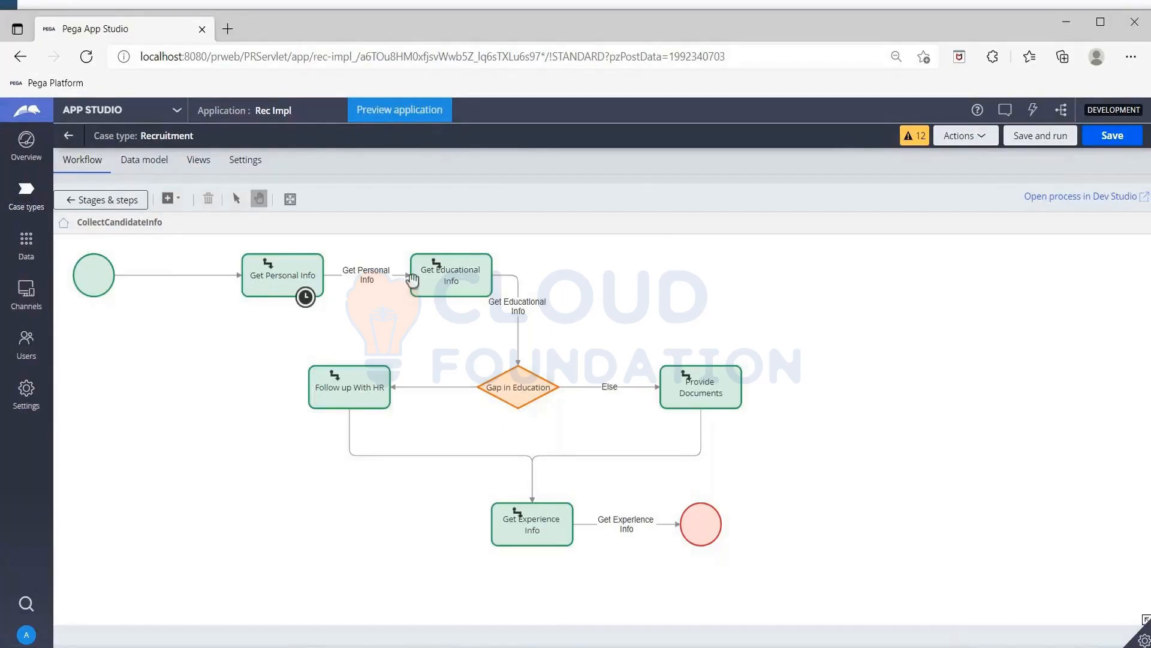
left_click(371, 285)
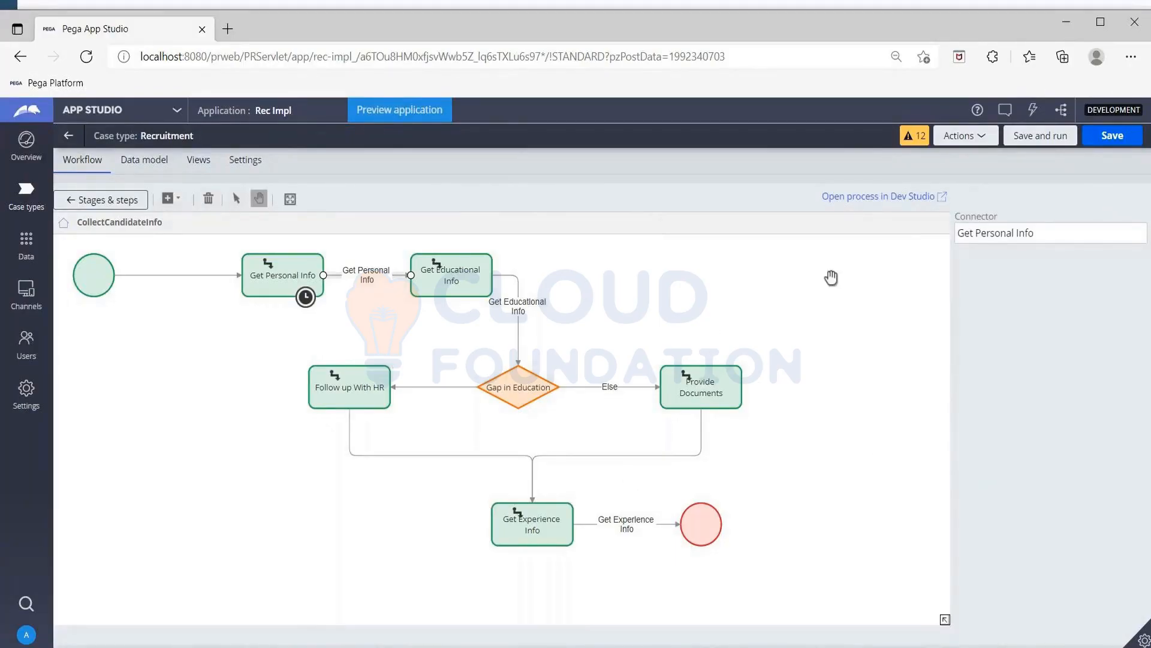
left_click(860, 199)
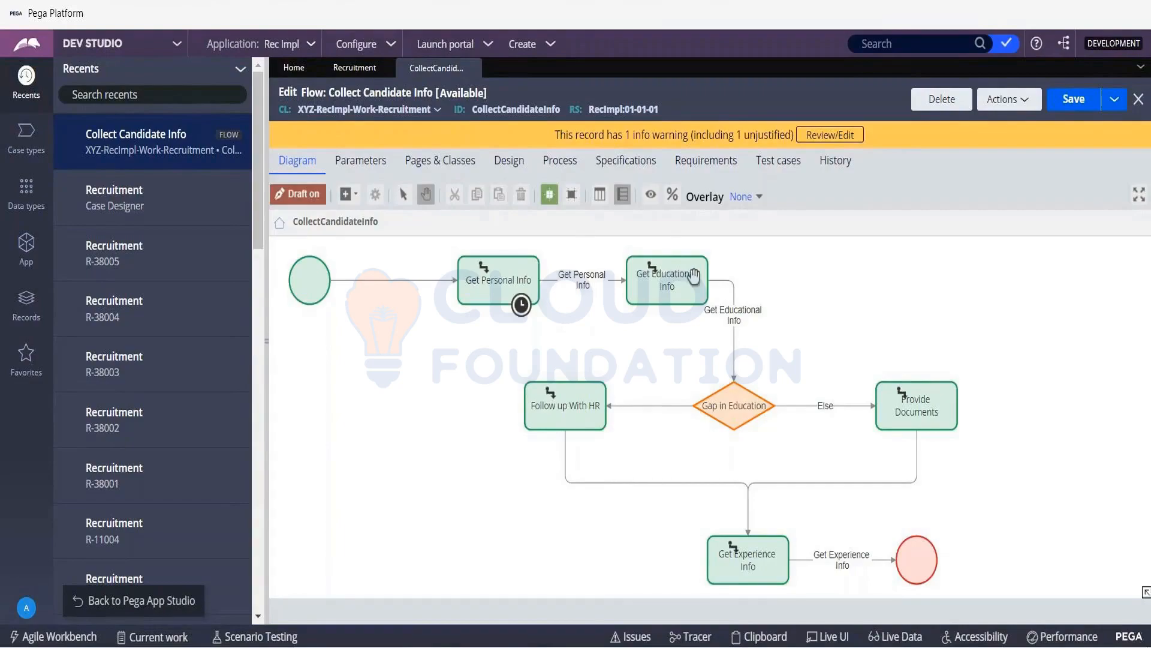
- Open the GetPersonalInfo flow action from the Get Personal Info connector's properties, and from it the referenced GetPersonalInfo section
left_click(669, 276)
left_click(589, 285)
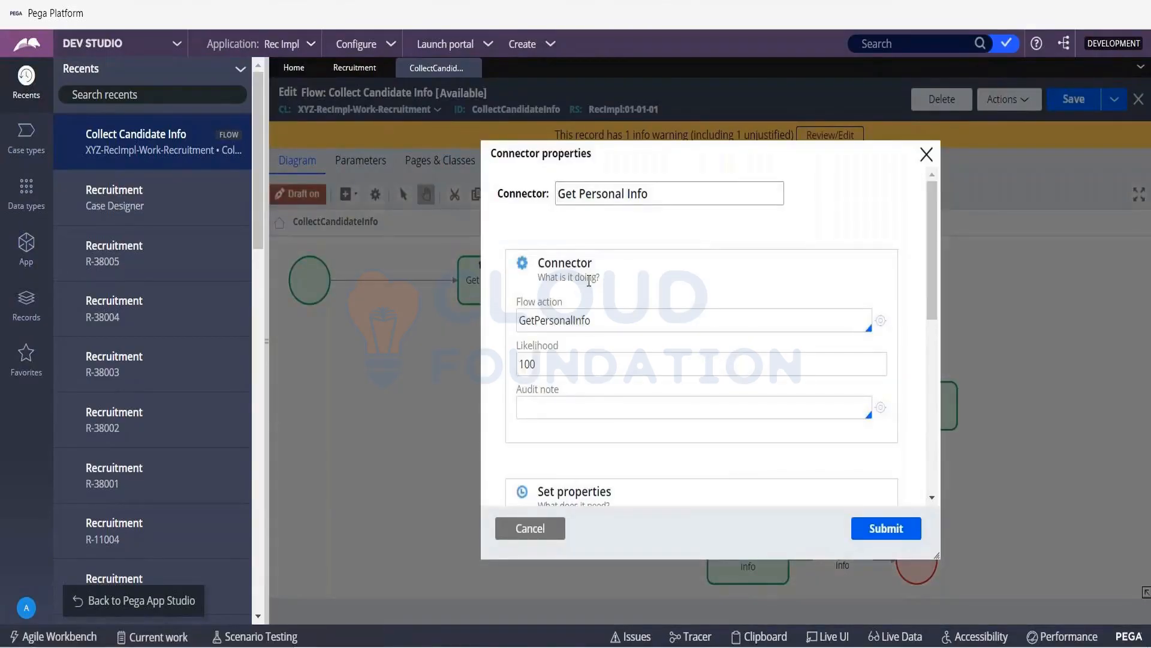
left_click(881, 321)
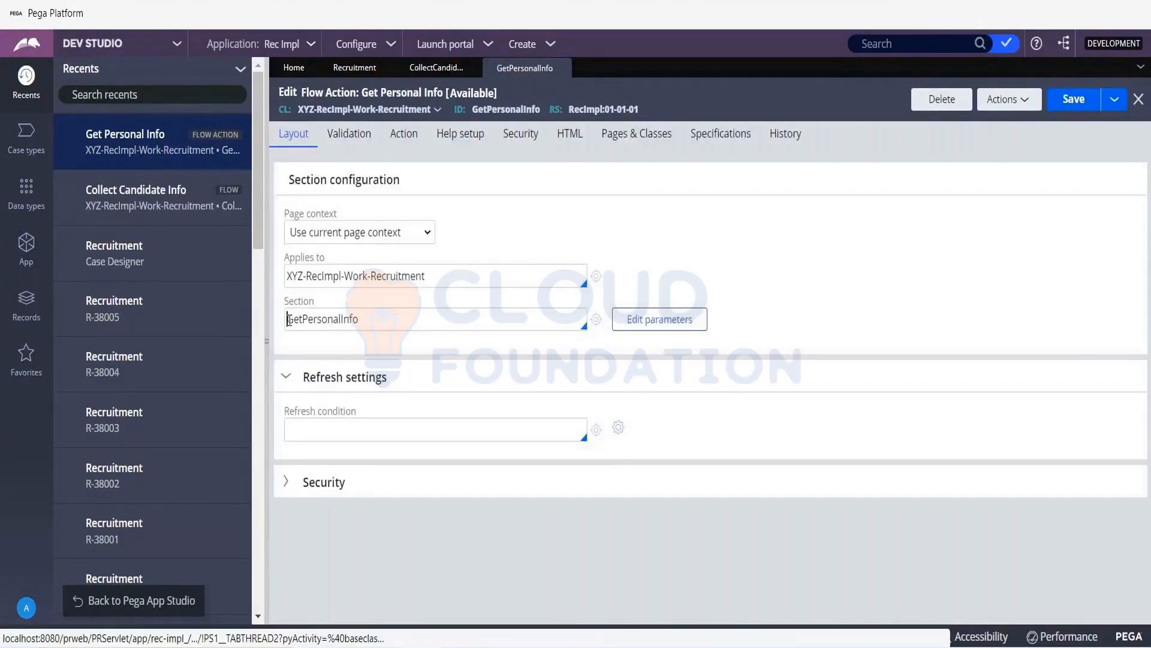
left_click_drag(289, 319, 383, 314)
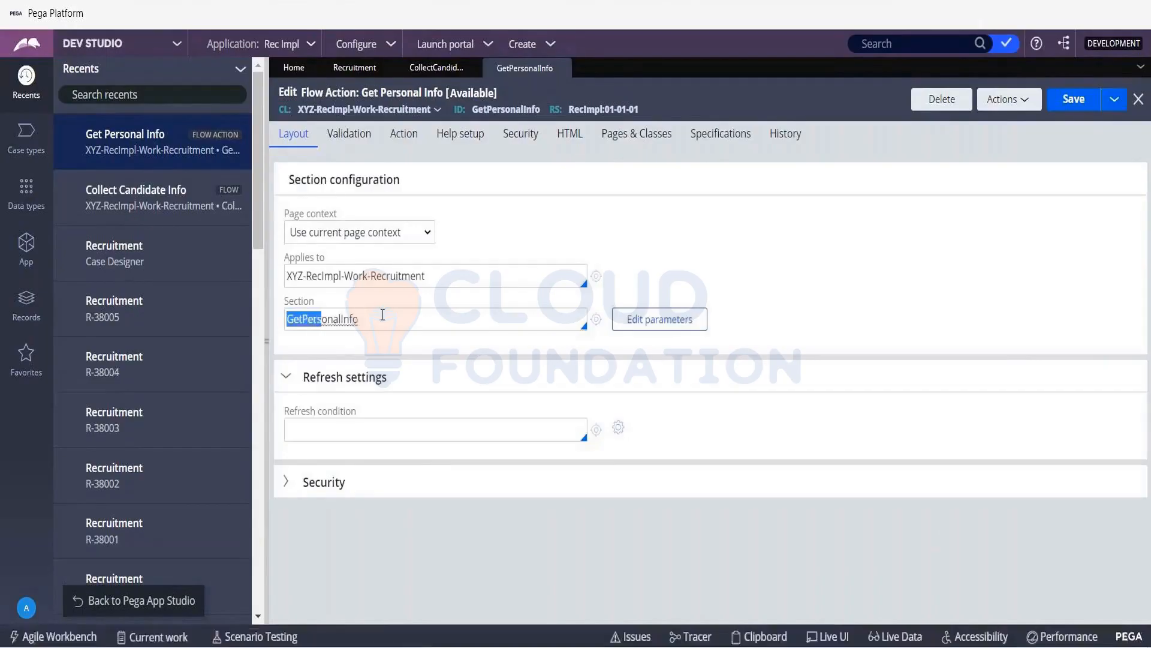
left_click(597, 321)
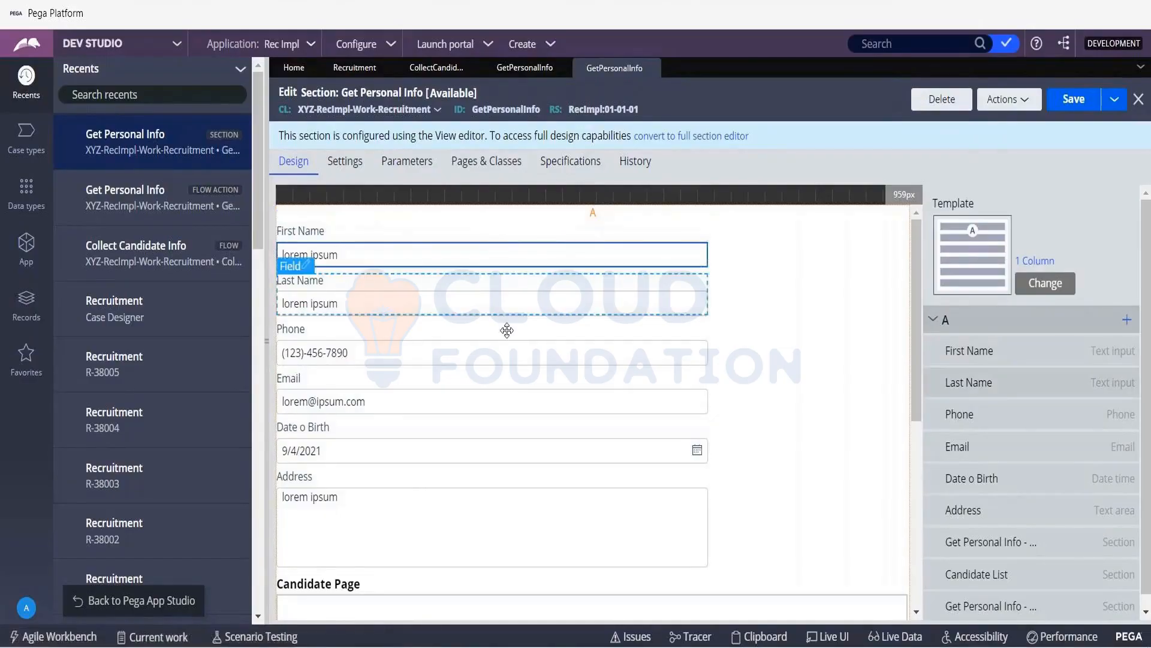
- Review the available design templates and change the Get Personal Info section's template to 3 Column
scroll(507, 506, "down", 3)
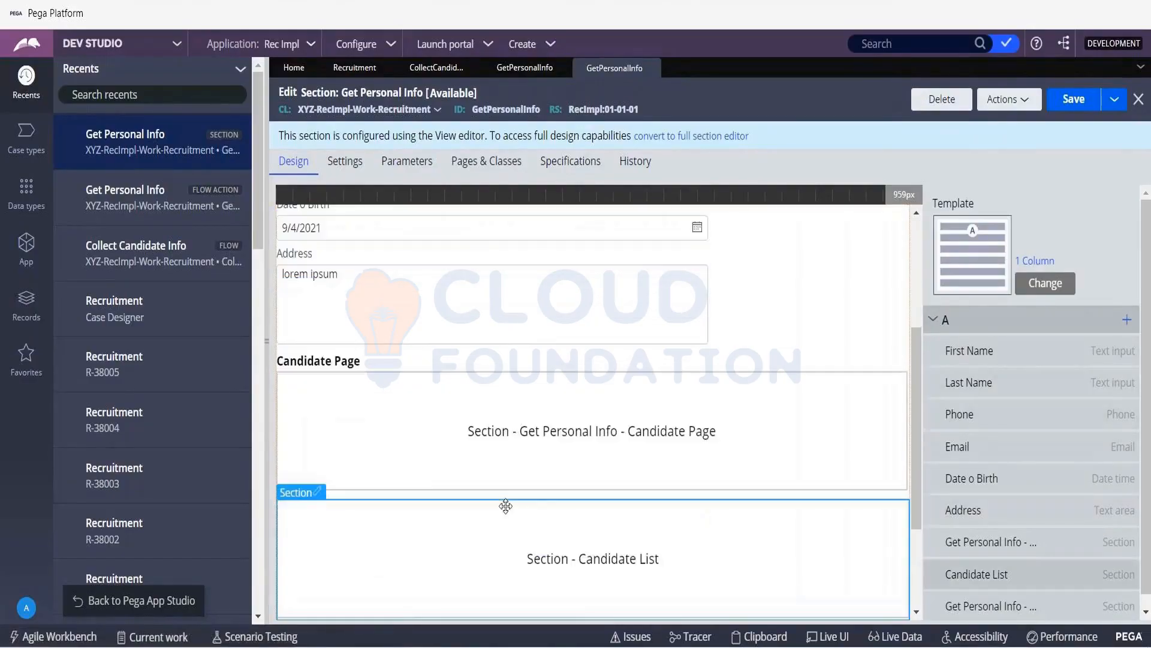
scroll(506, 506, "down", 2)
scroll(506, 506, "up", 5)
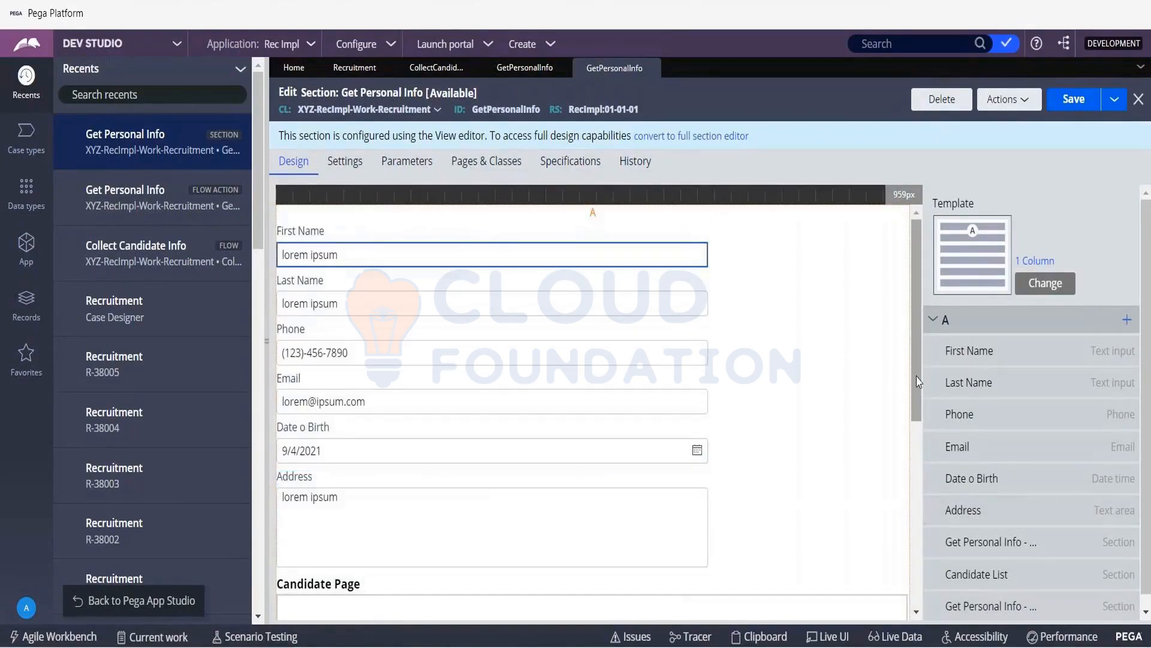
left_click(1046, 284)
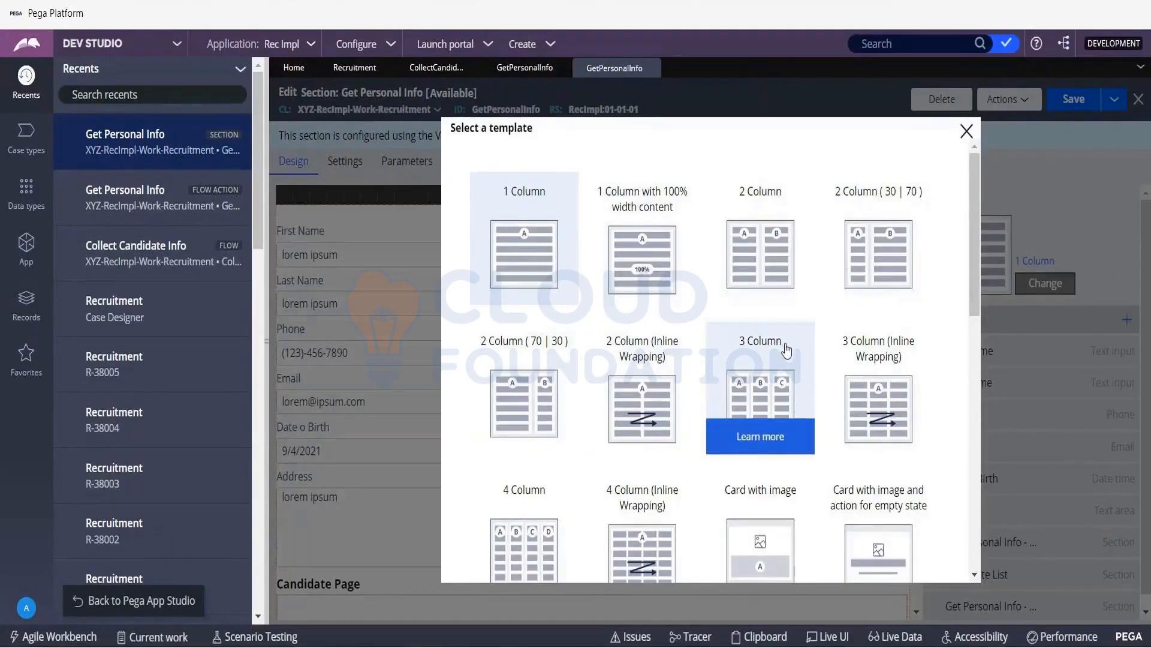
scroll(786, 351, "down", 3)
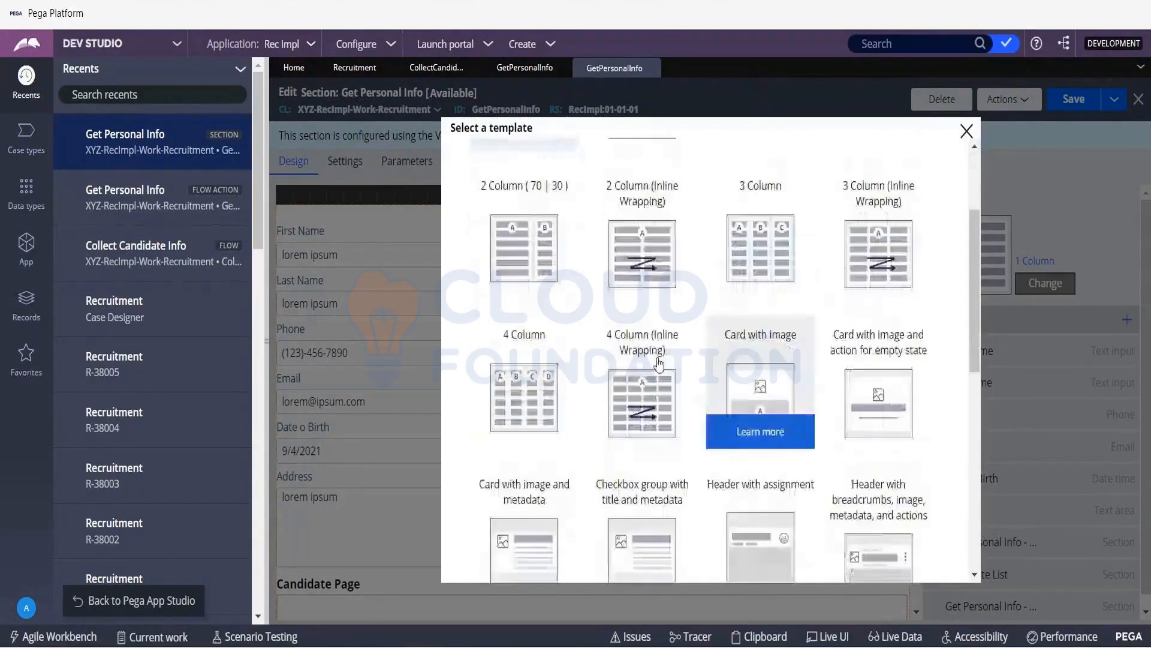
scroll(706, 391, "down", 3)
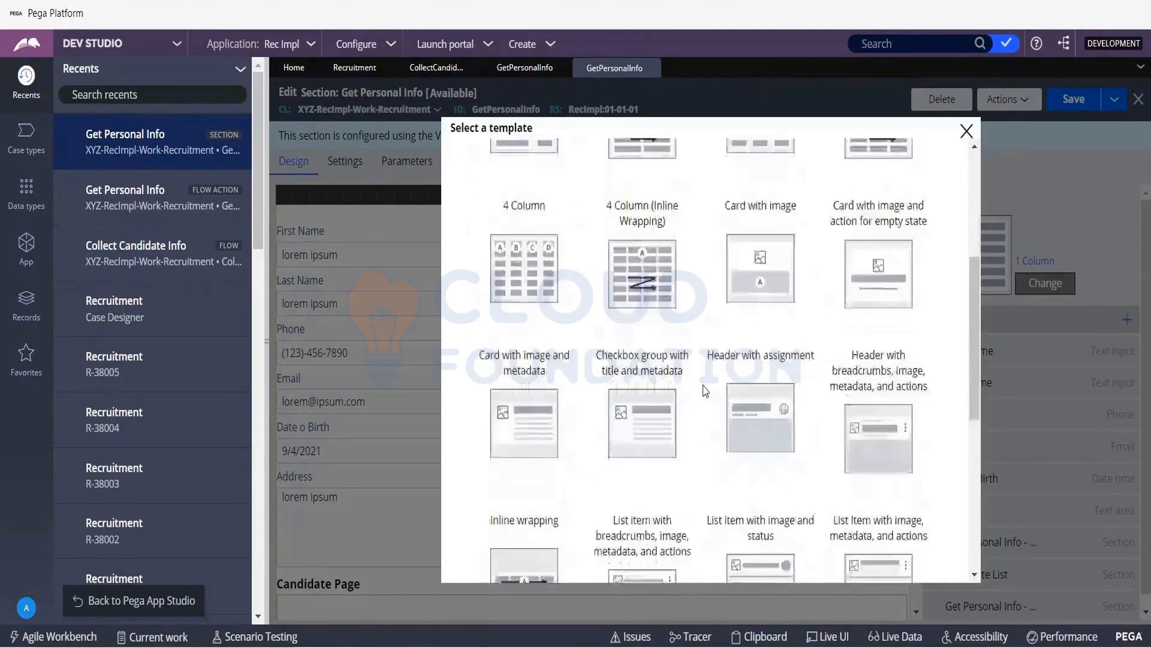
scroll(706, 391, "down", 3)
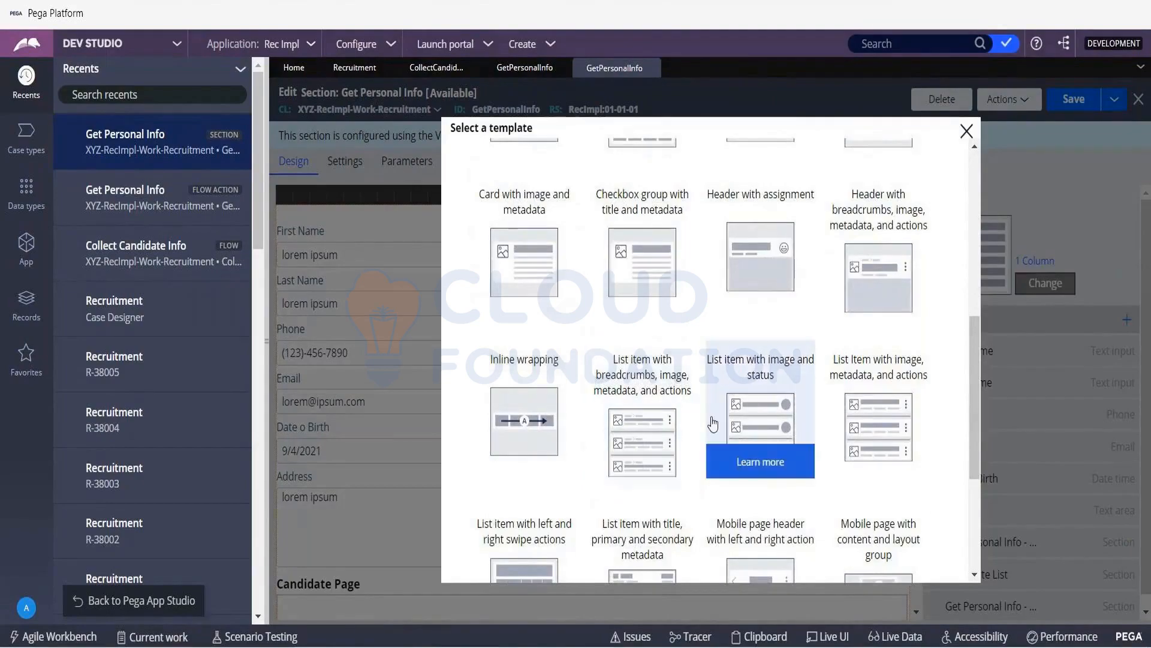
scroll(713, 425, "down", 2)
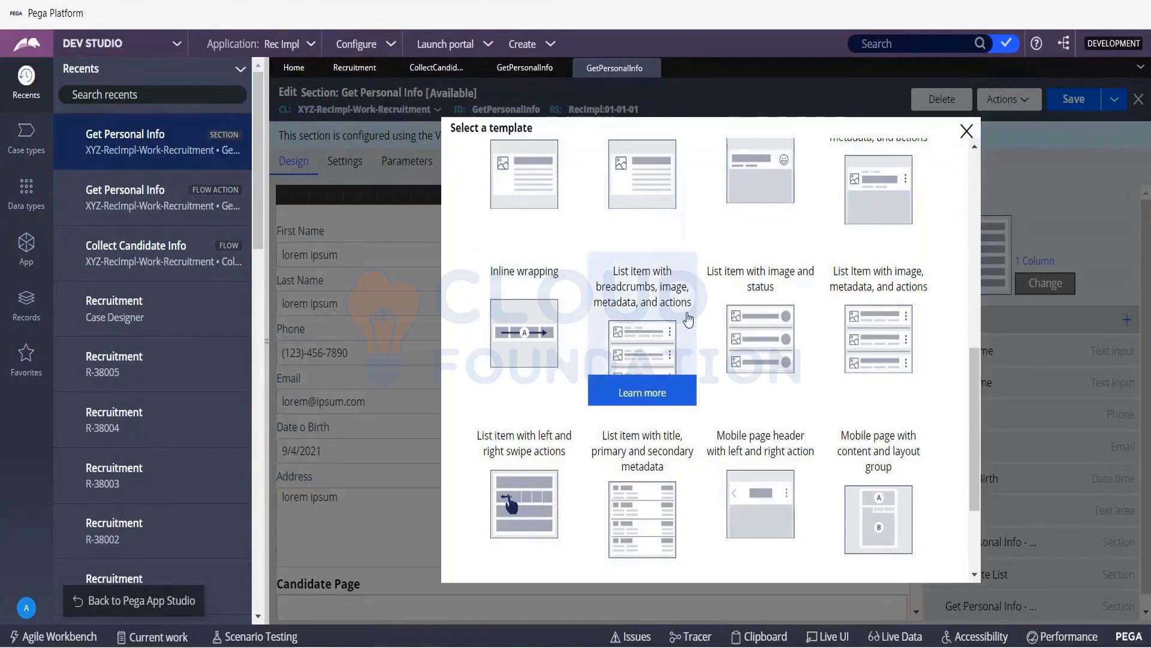
scroll(664, 358, "down", 1)
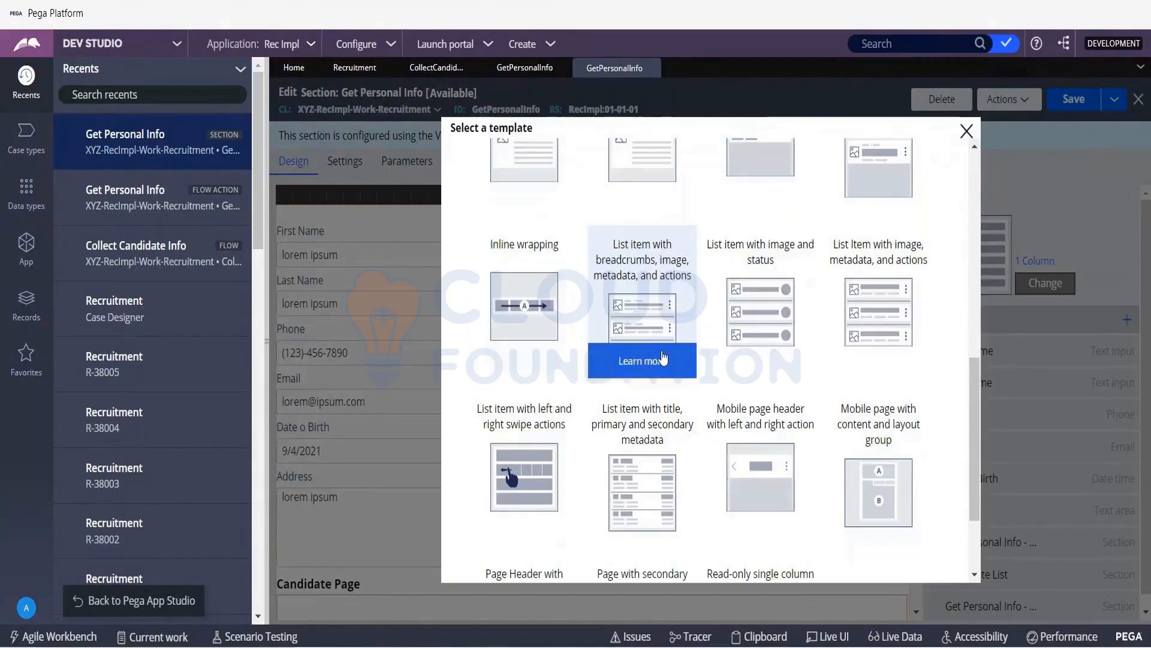
scroll(664, 358, "down", 3)
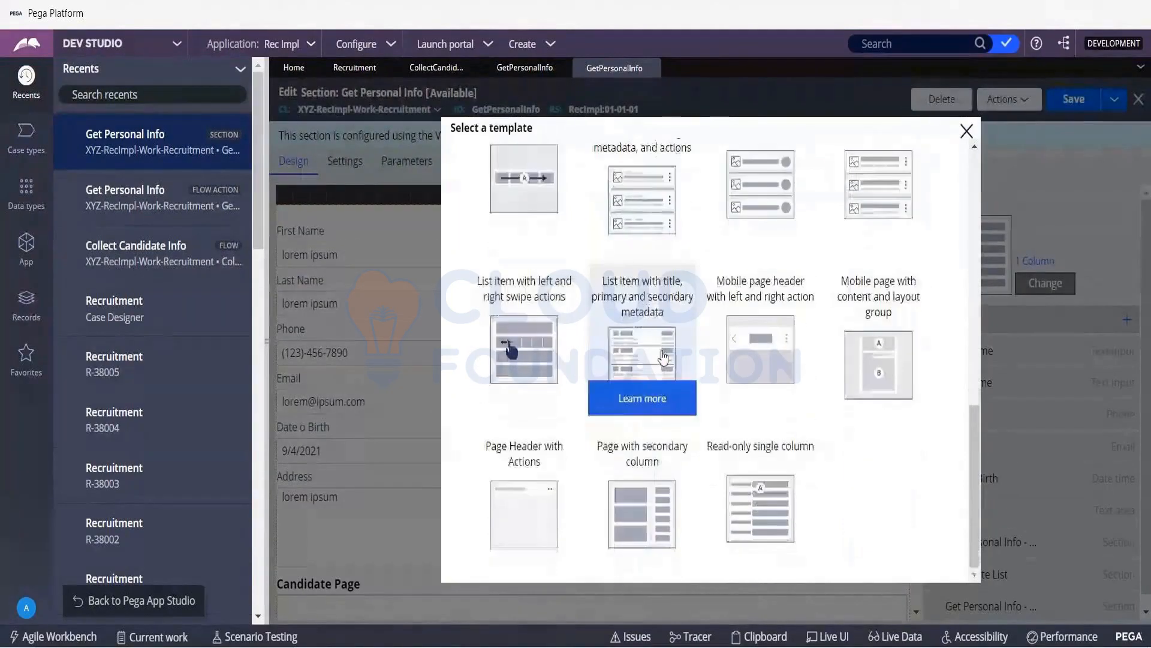
scroll(663, 358, "up", 10)
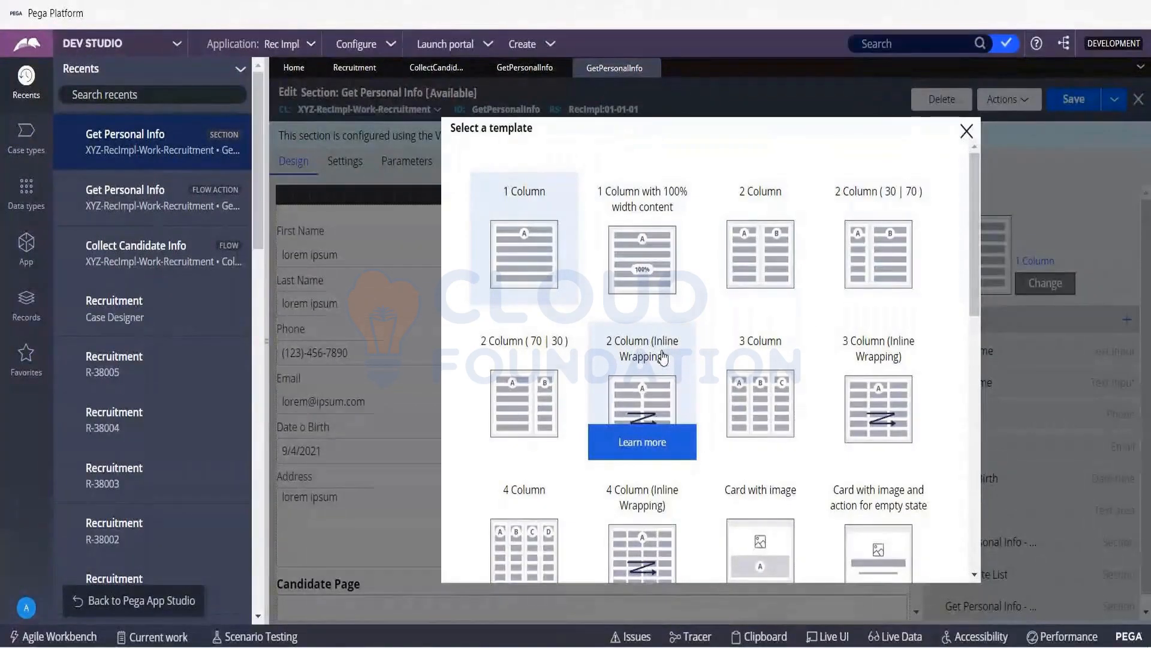
left_click(765, 359)
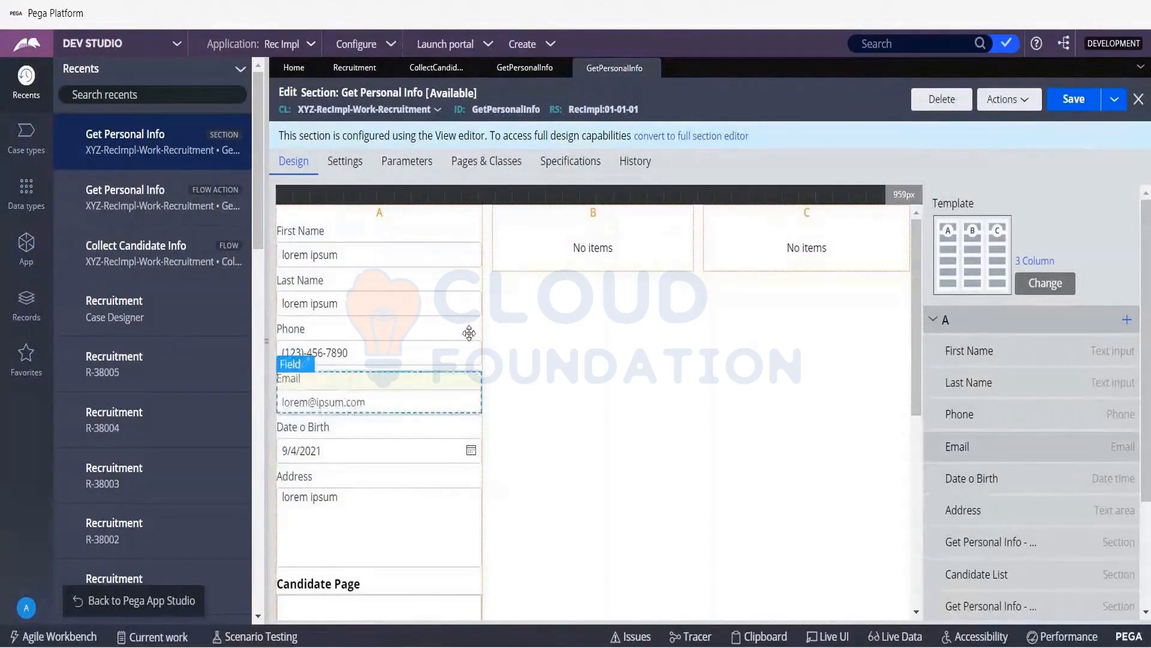
- Move the Email and Phone fields from column A to column B and the Address field to column C
left_click_drag(469, 333, 590, 251)
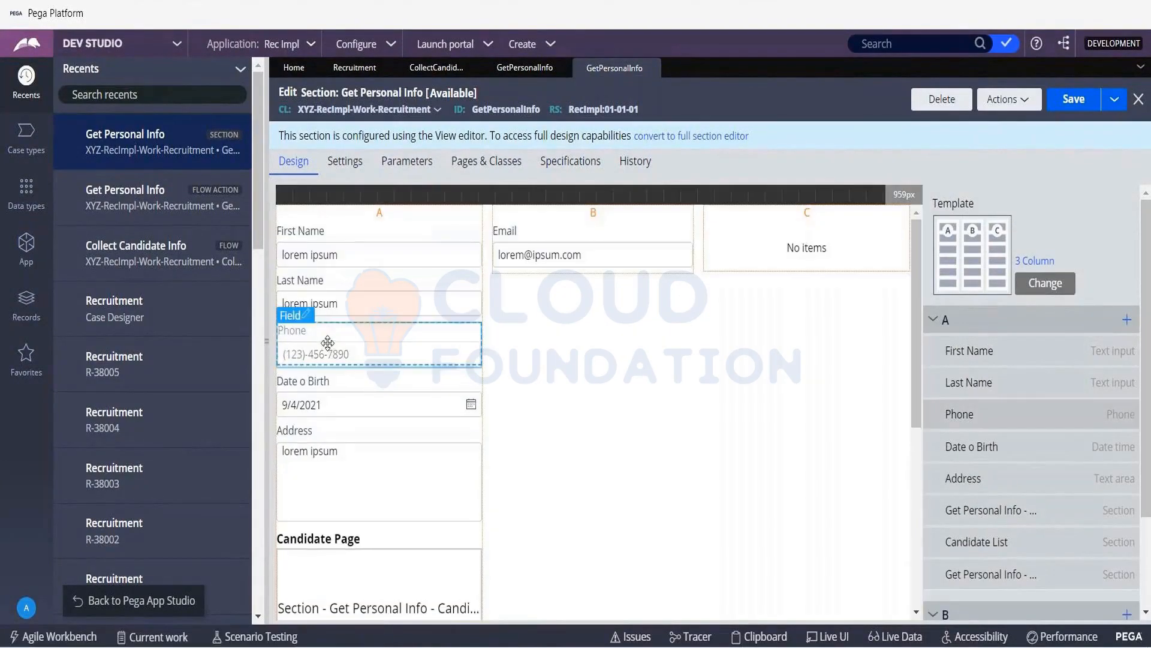
left_click_drag(328, 343, 547, 280)
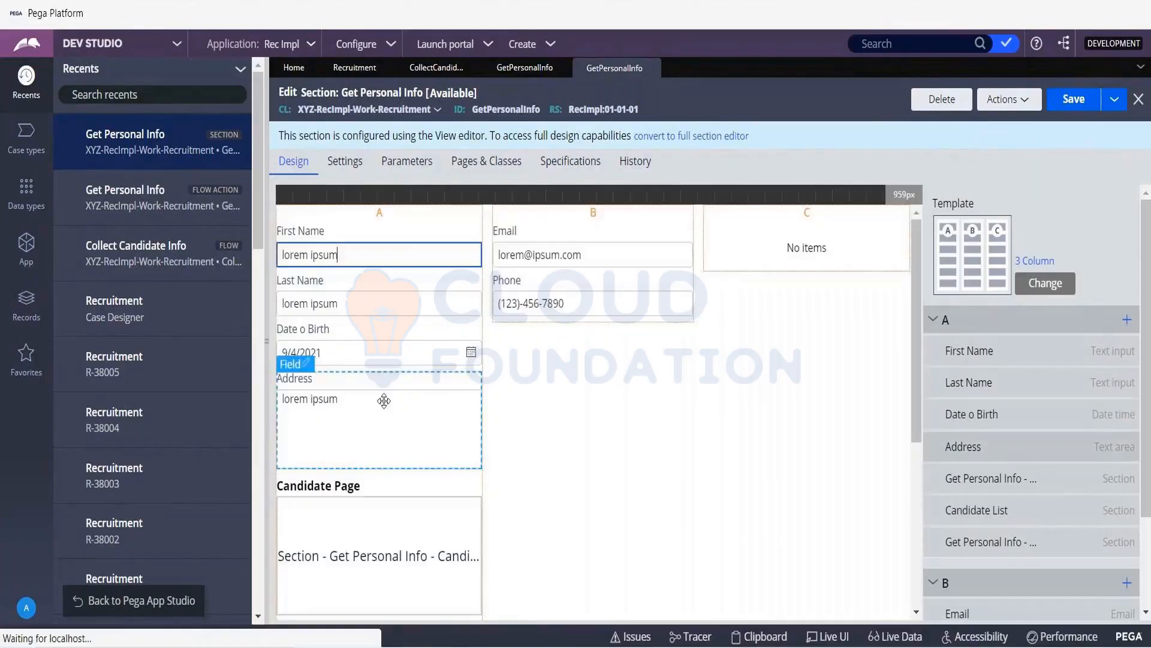
left_click_drag(380, 403, 790, 239)
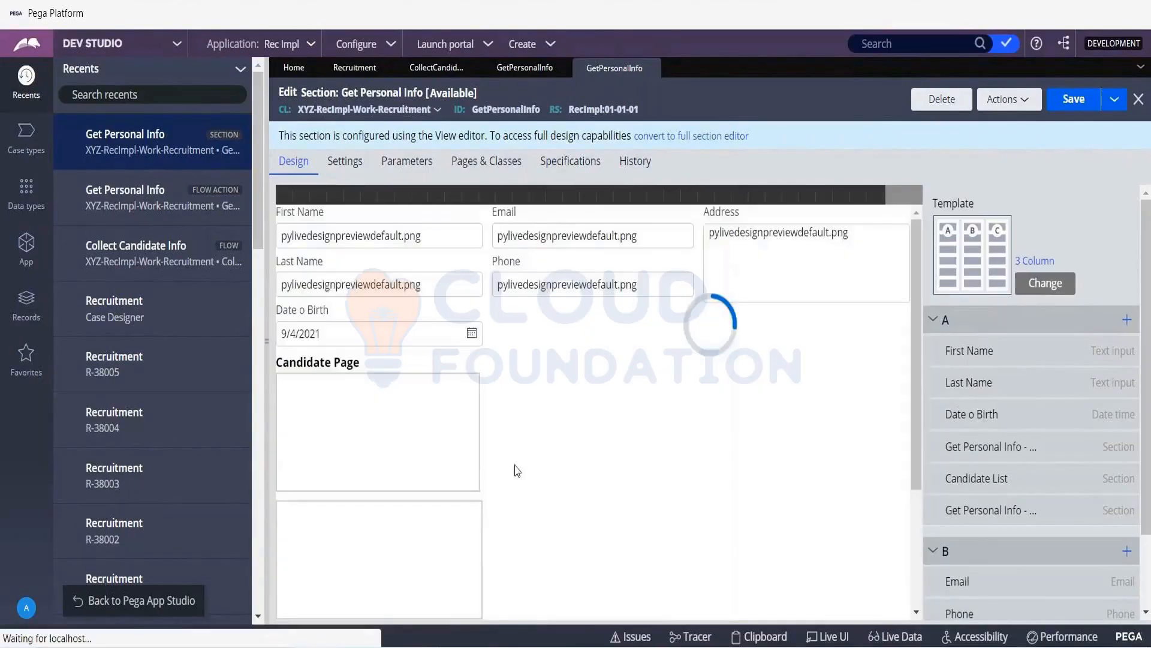
- Move the Candidate List section from column A to column C, above the Address field
scroll(497, 455, "down", 3)
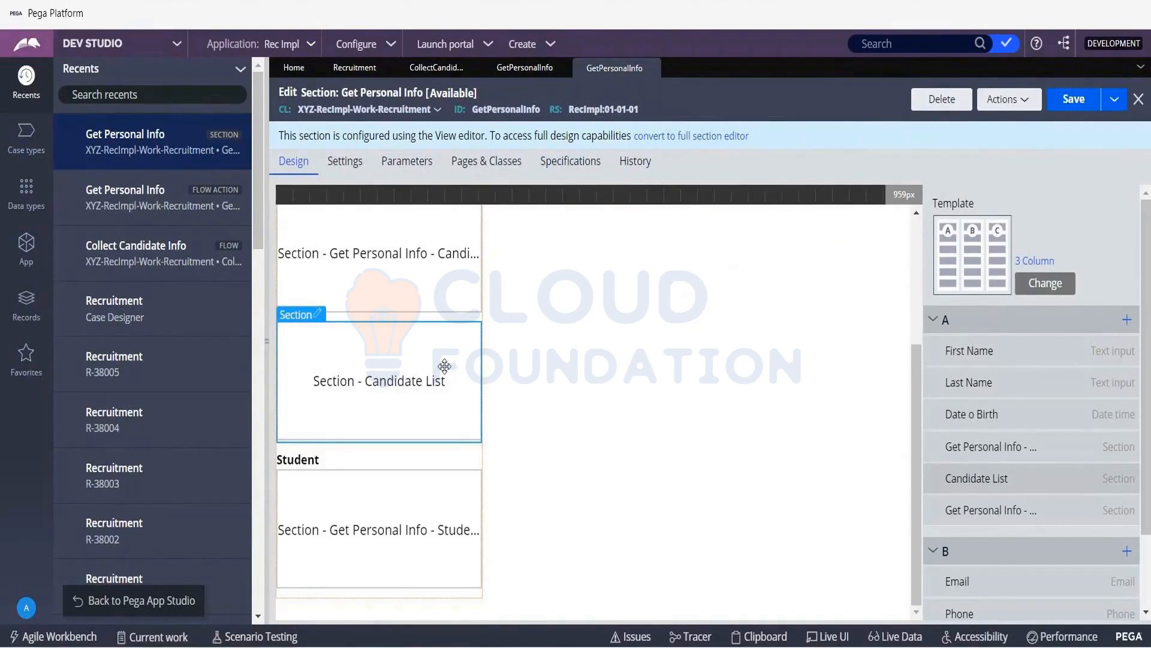
scroll(575, 331, "up", 3)
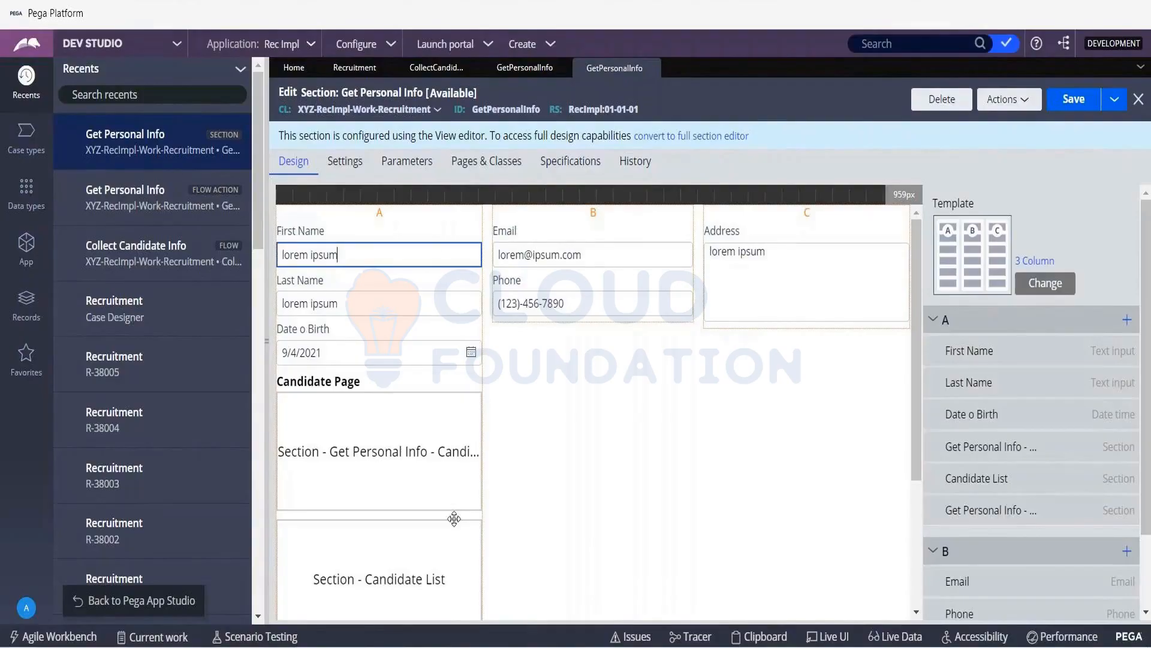
scroll(442, 487, "down", 3)
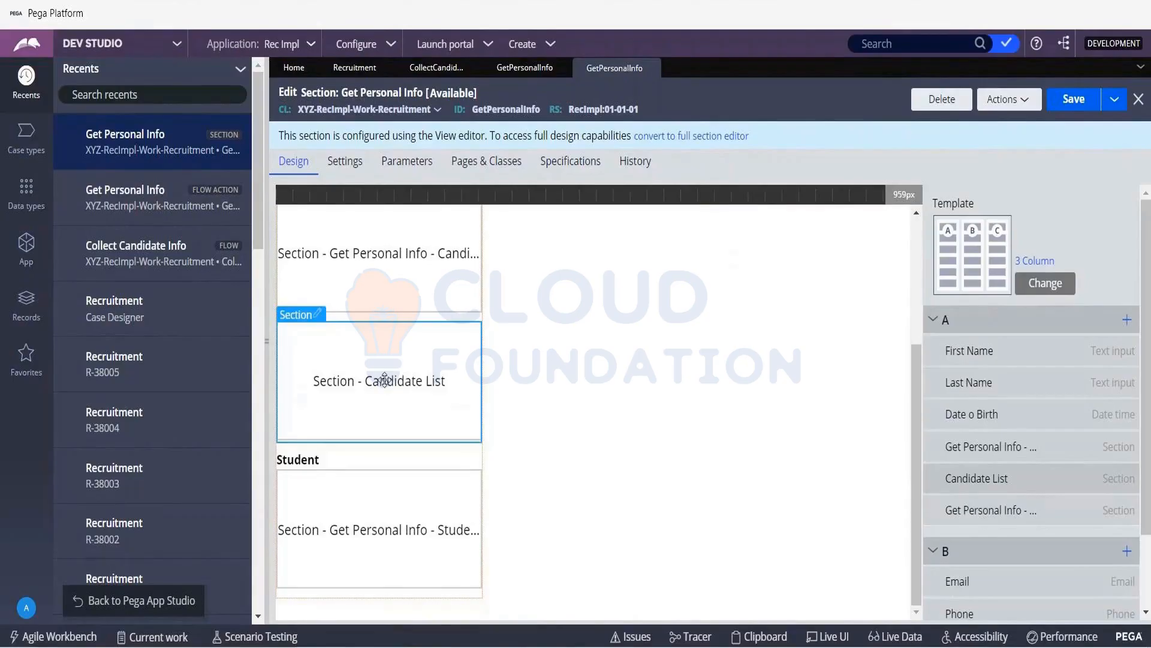
scroll(384, 379, "up", 3)
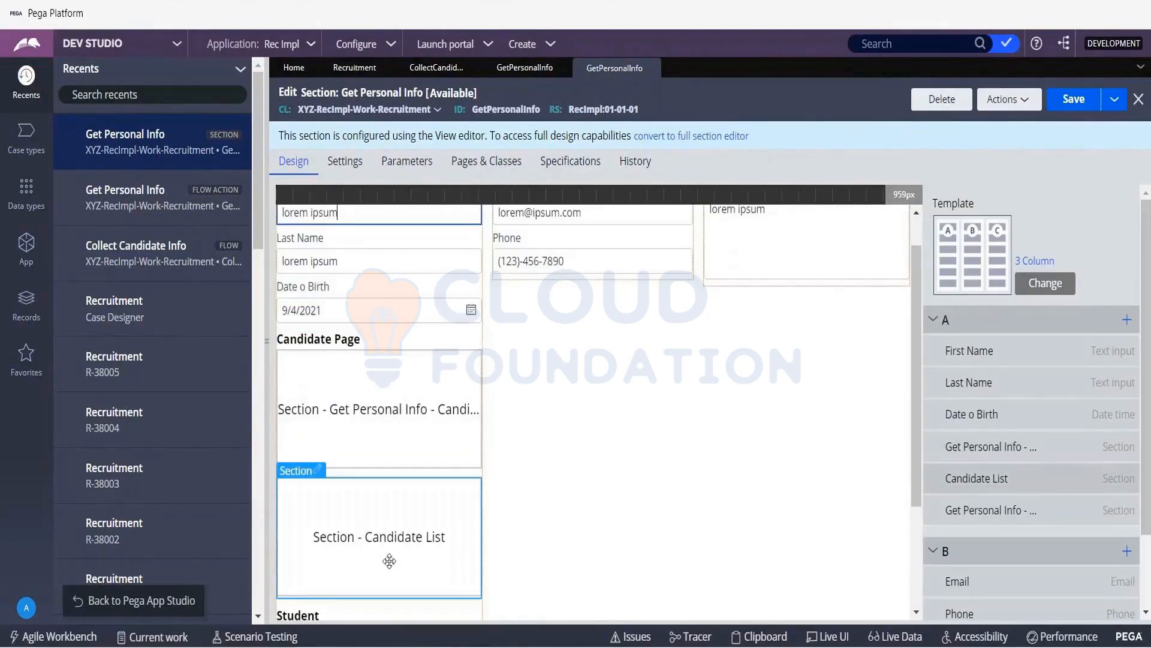
left_click_drag(379, 537, 816, 285)
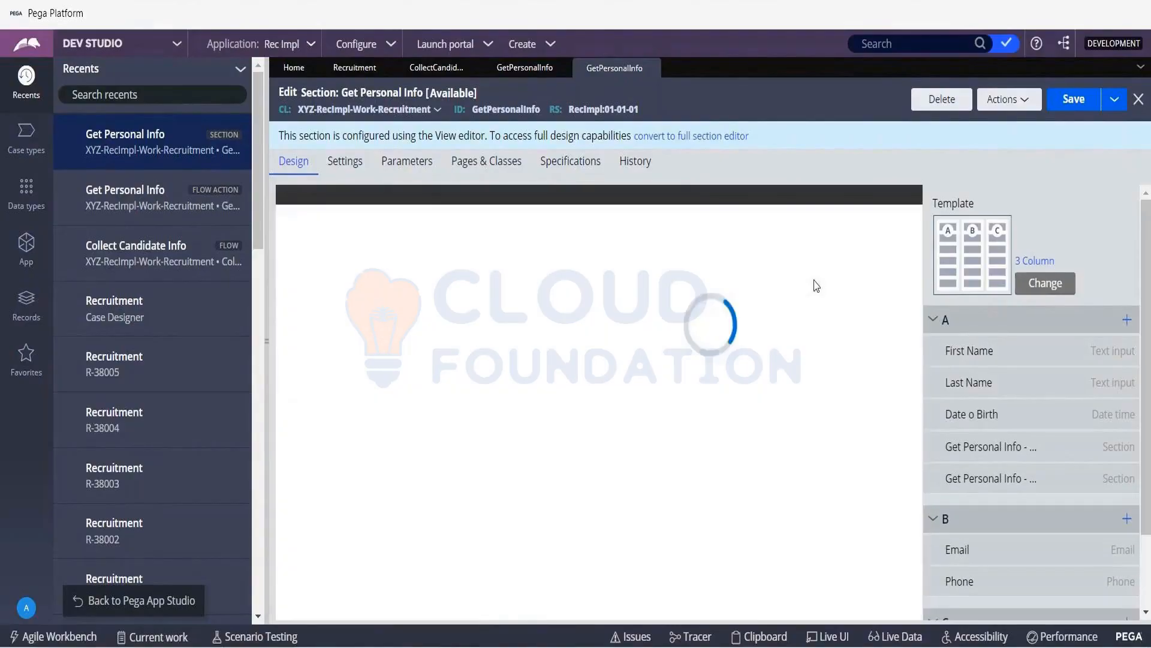
- Open the embedded Candidate List section, examine its table design, and return to the Get Personal Info section
double_click(814, 280)
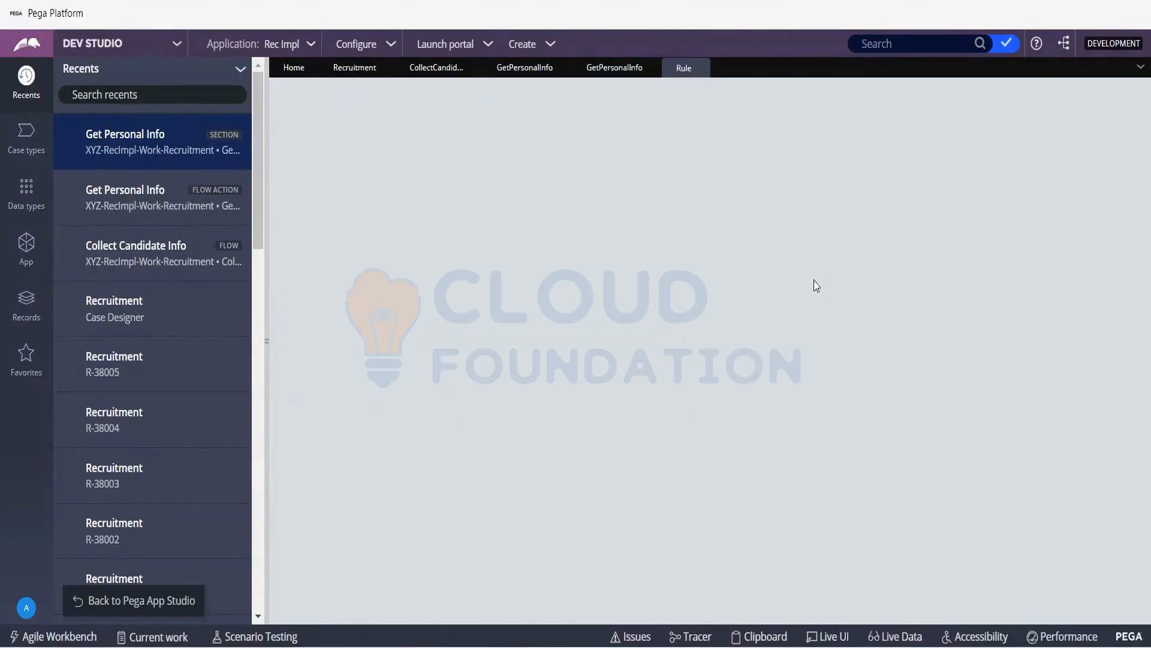
left_click(593, 70)
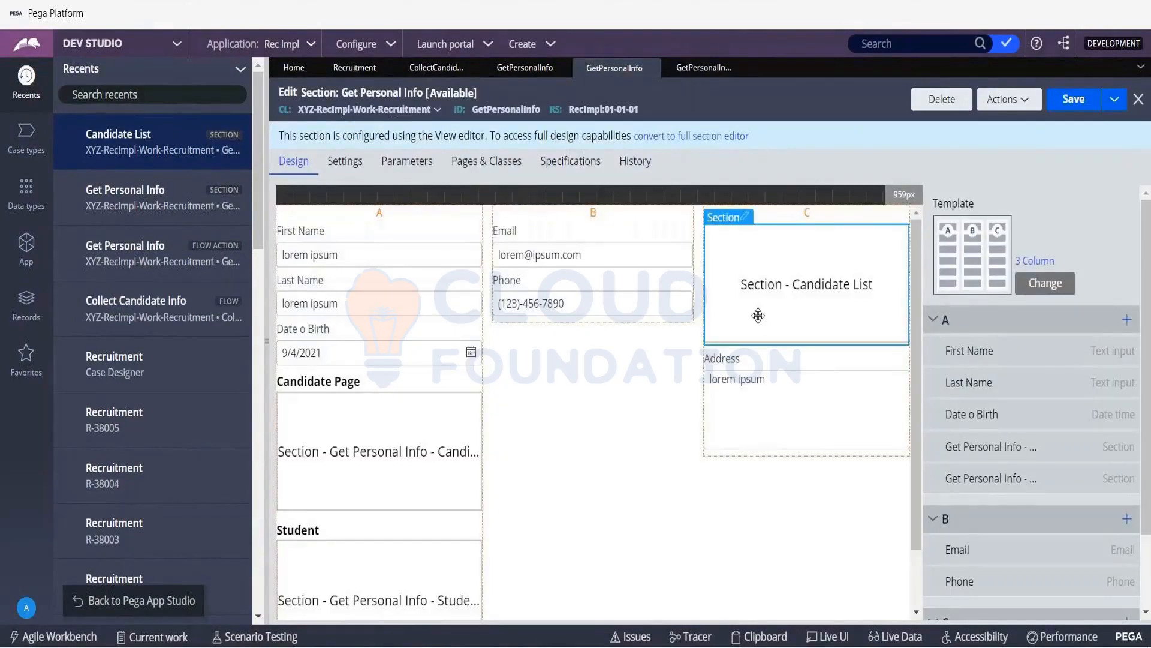
right_click(735, 259)
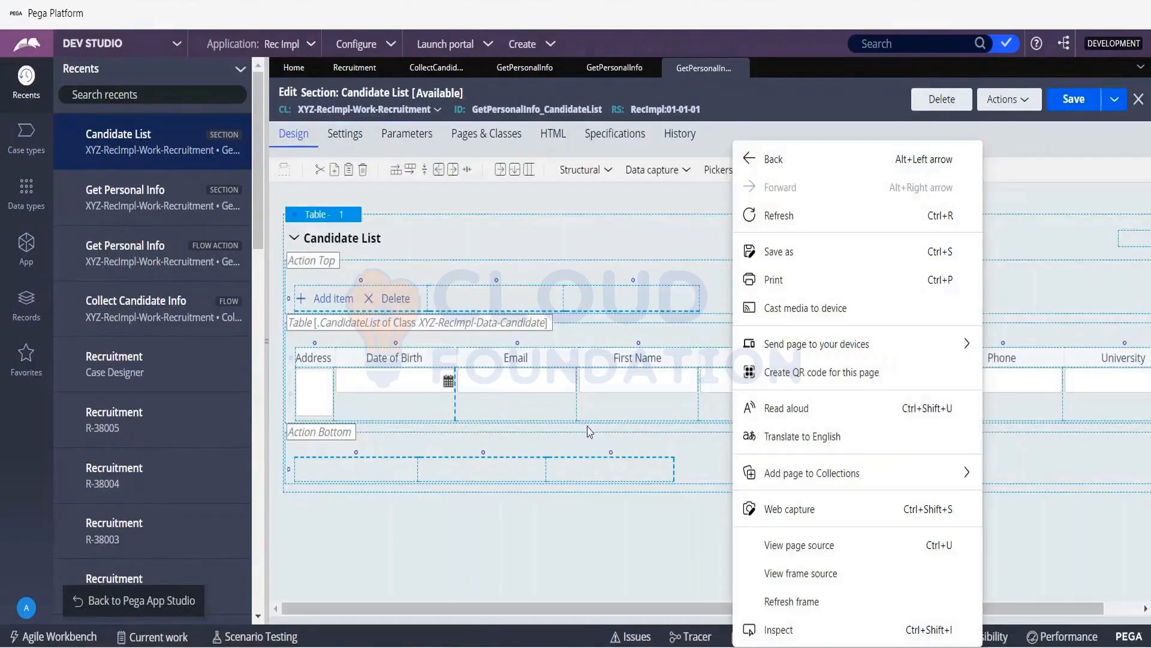
left_click(614, 69)
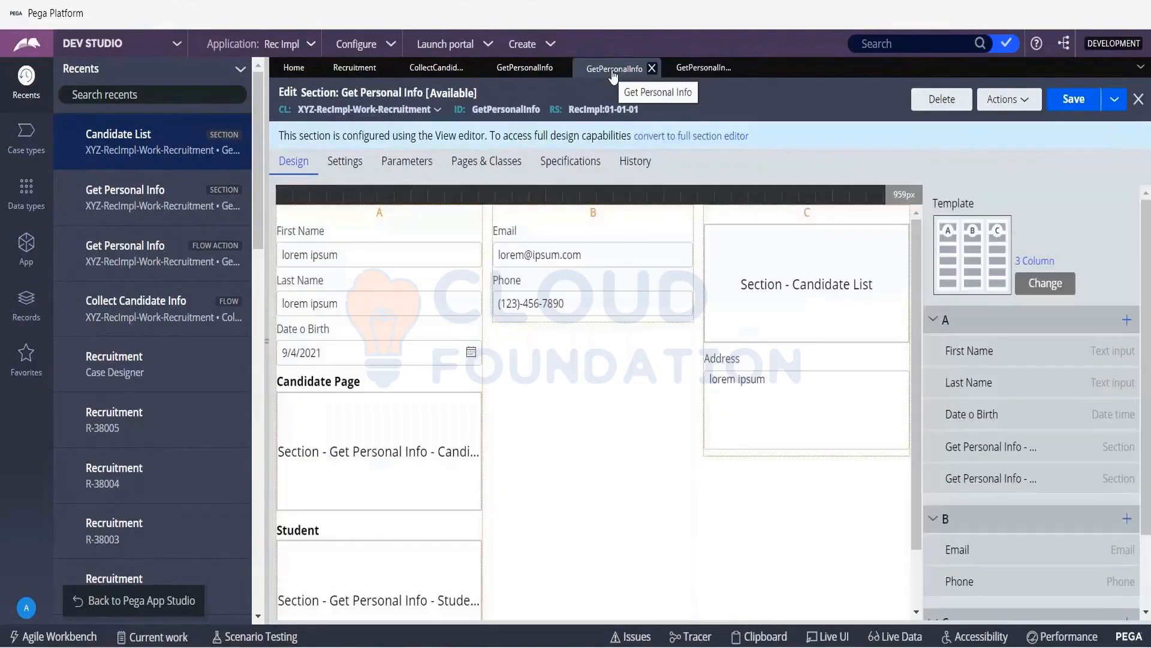
left_click(703, 67)
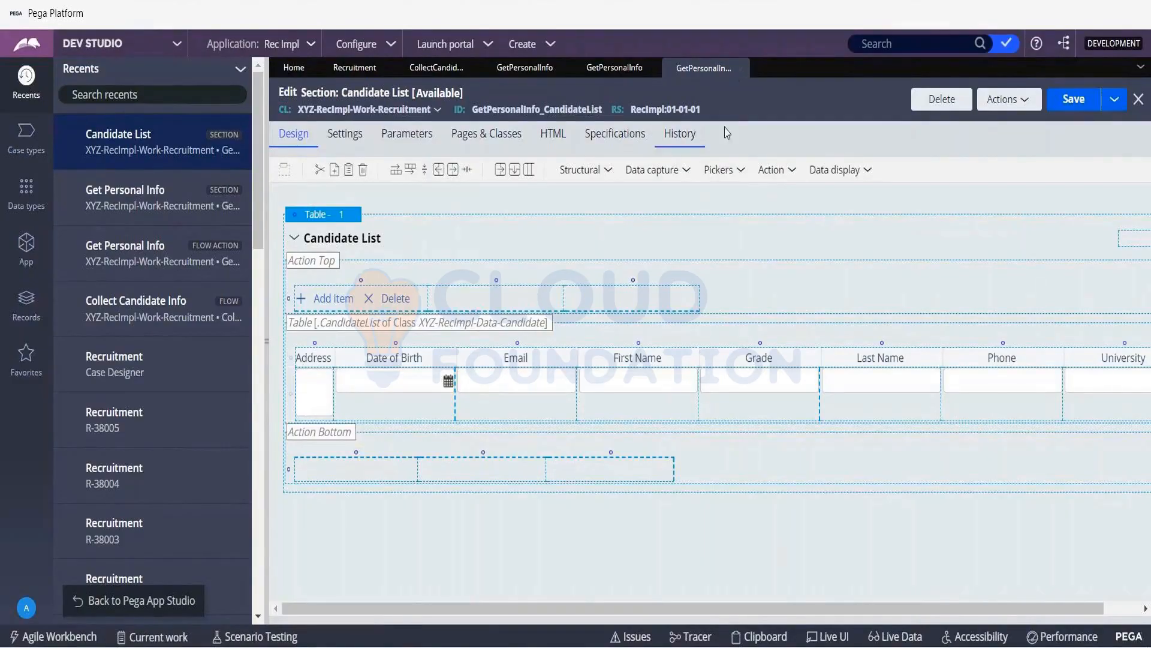
left_click(607, 80)
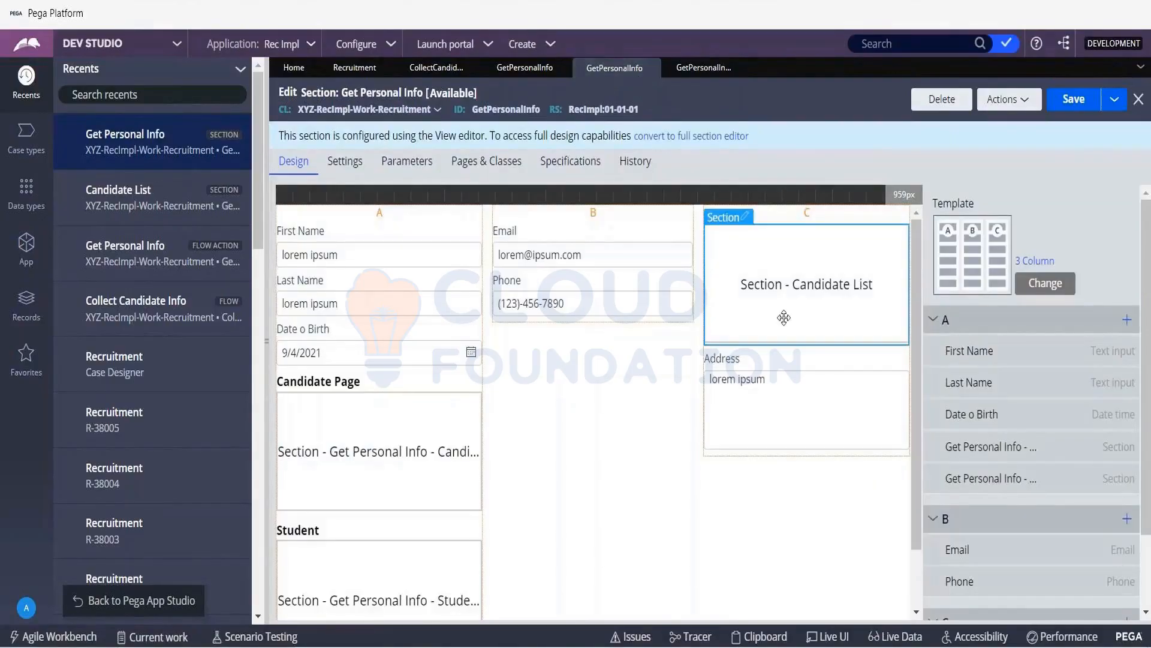
double_click(784, 317)
left_click(607, 81)
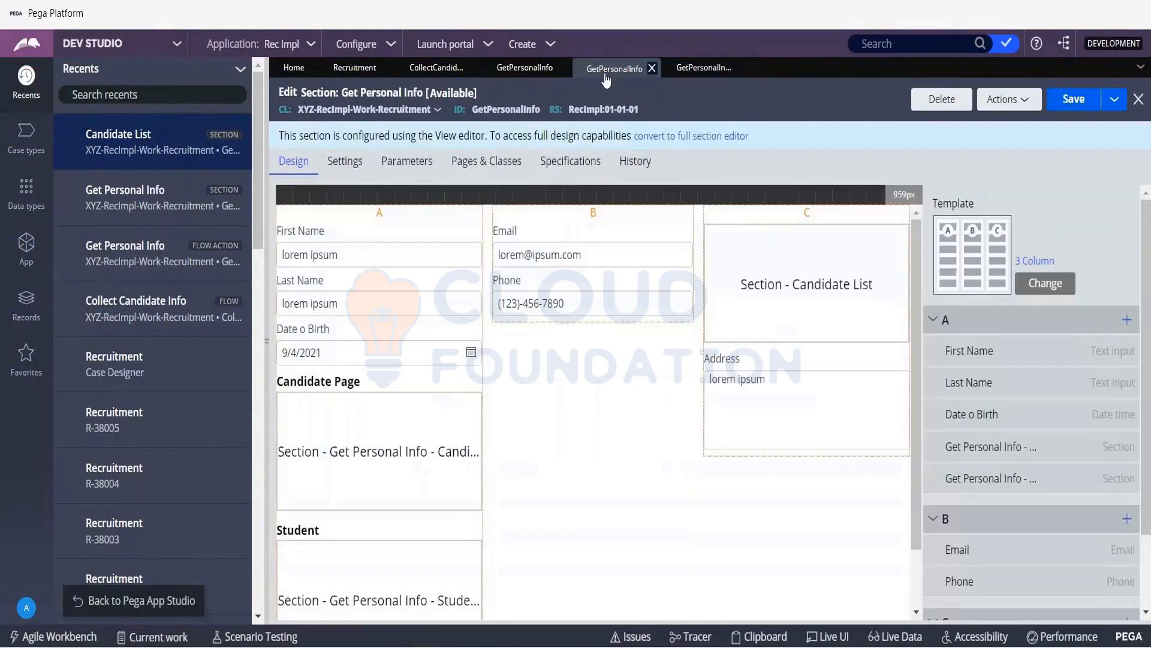
right_click(846, 277)
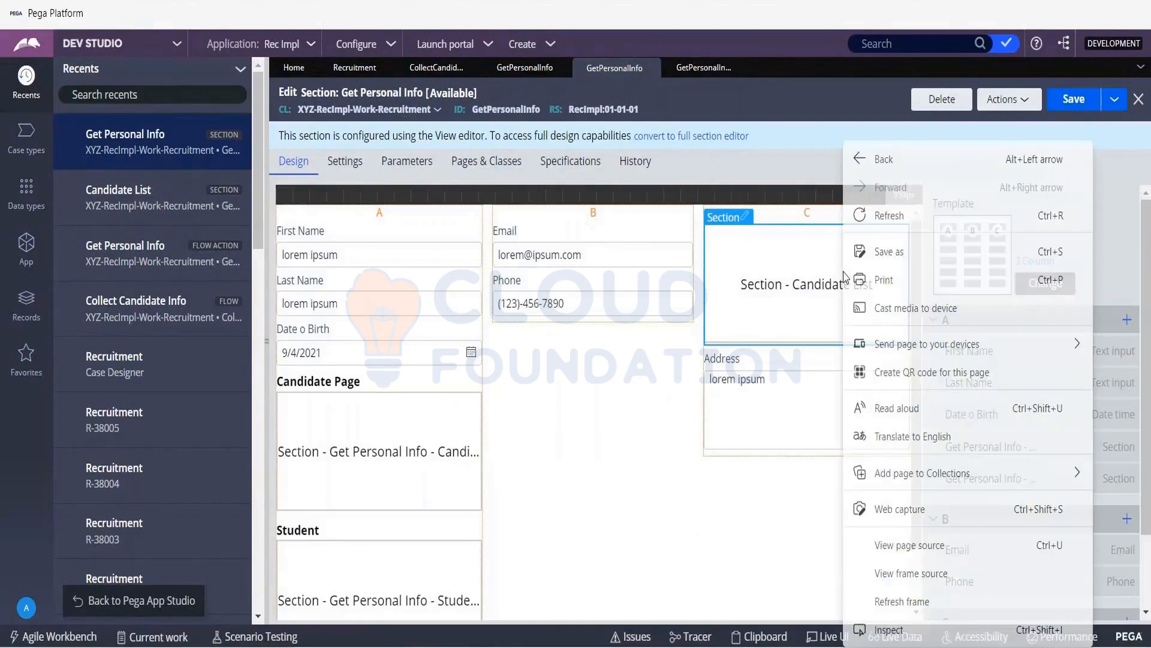
left_click(740, 293)
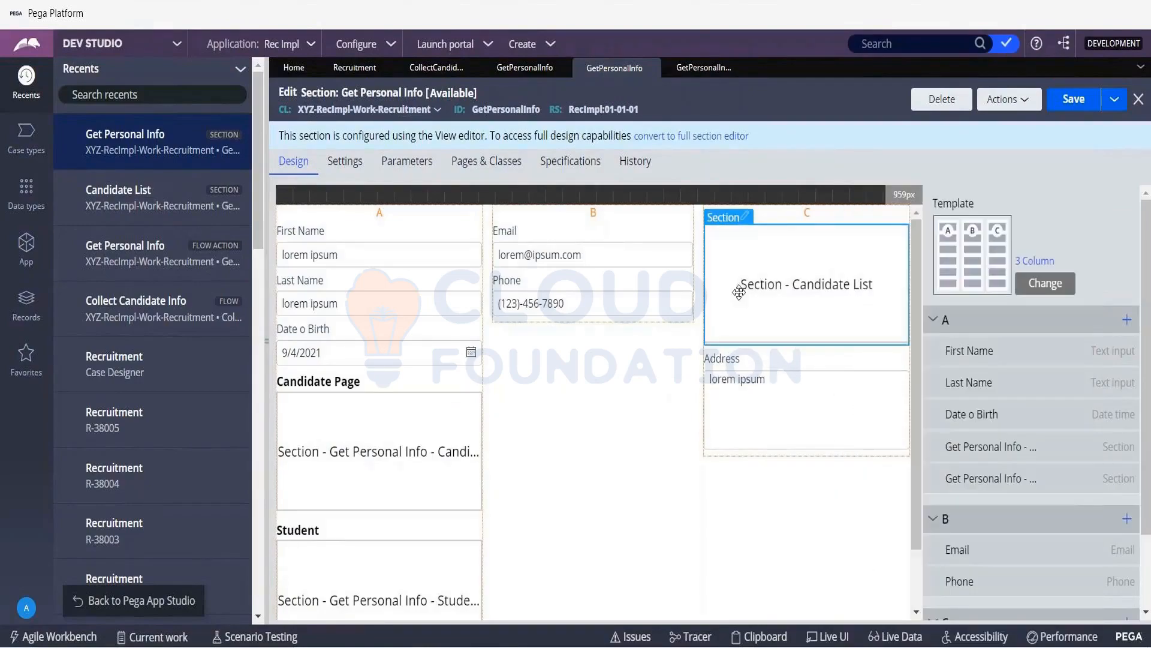
double_click(740, 293)
left_click(616, 69)
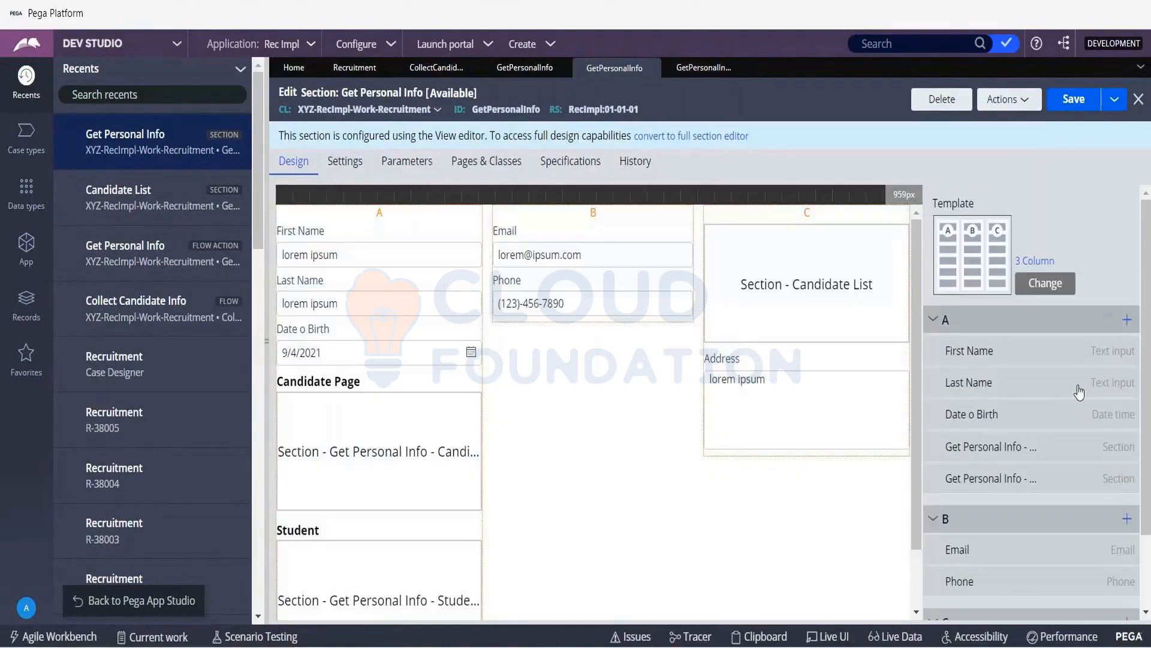
- Delete the Candidate List section from column C and move the Student section into column B between Email and Phone
scroll(1079, 397, "down", 2)
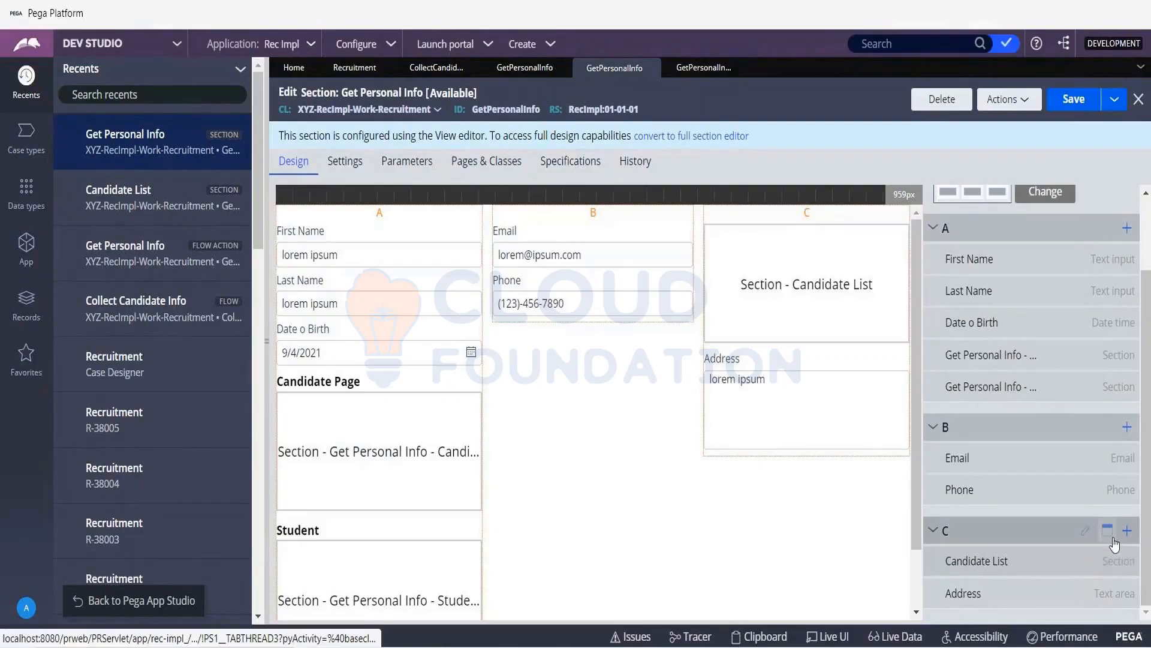
left_click(1112, 538)
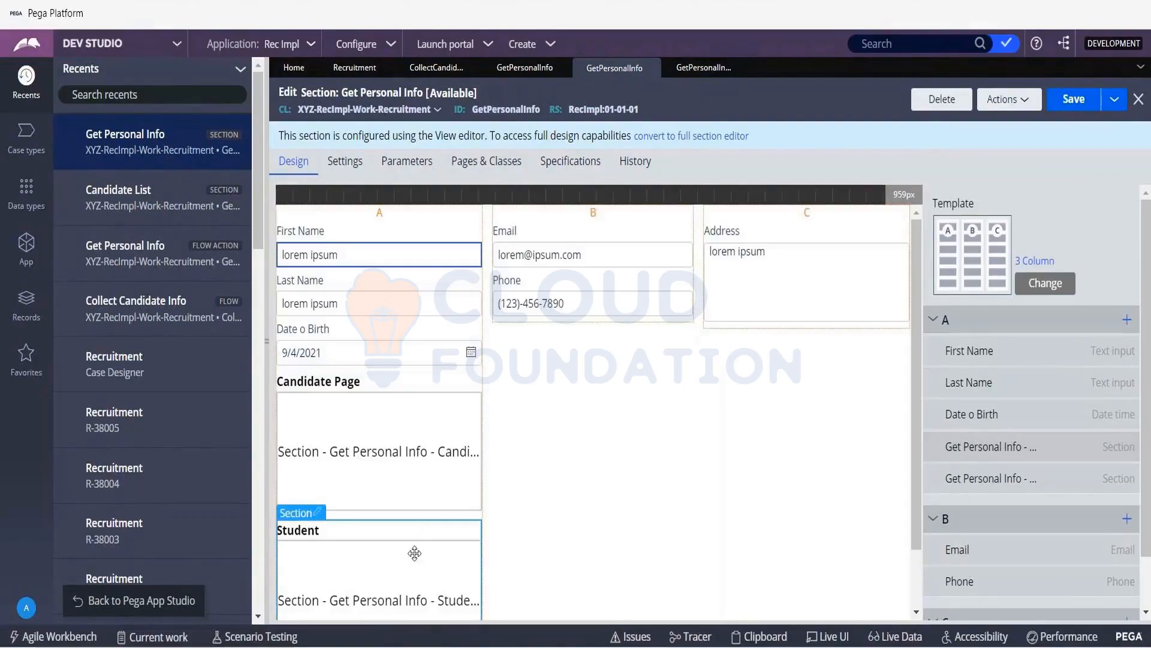
left_click_drag(398, 588, 616, 311)
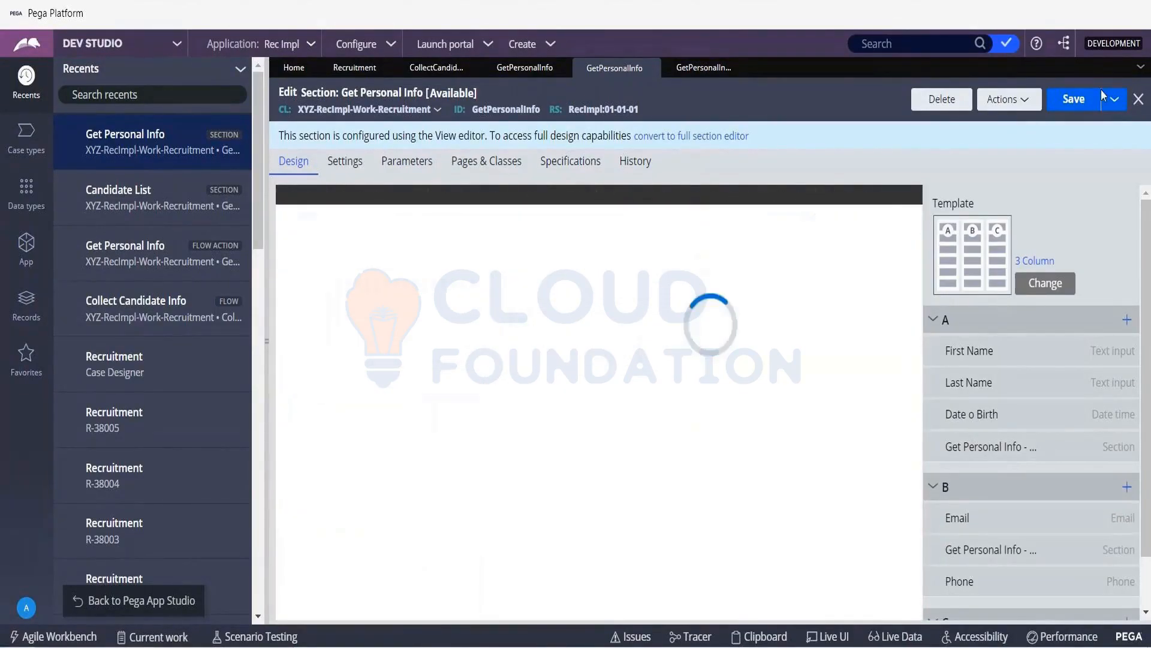
- Save the Get Personal Info section and close the Get Personal Info flow action and the Collect Candidate Info flow
left_click(1073, 100)
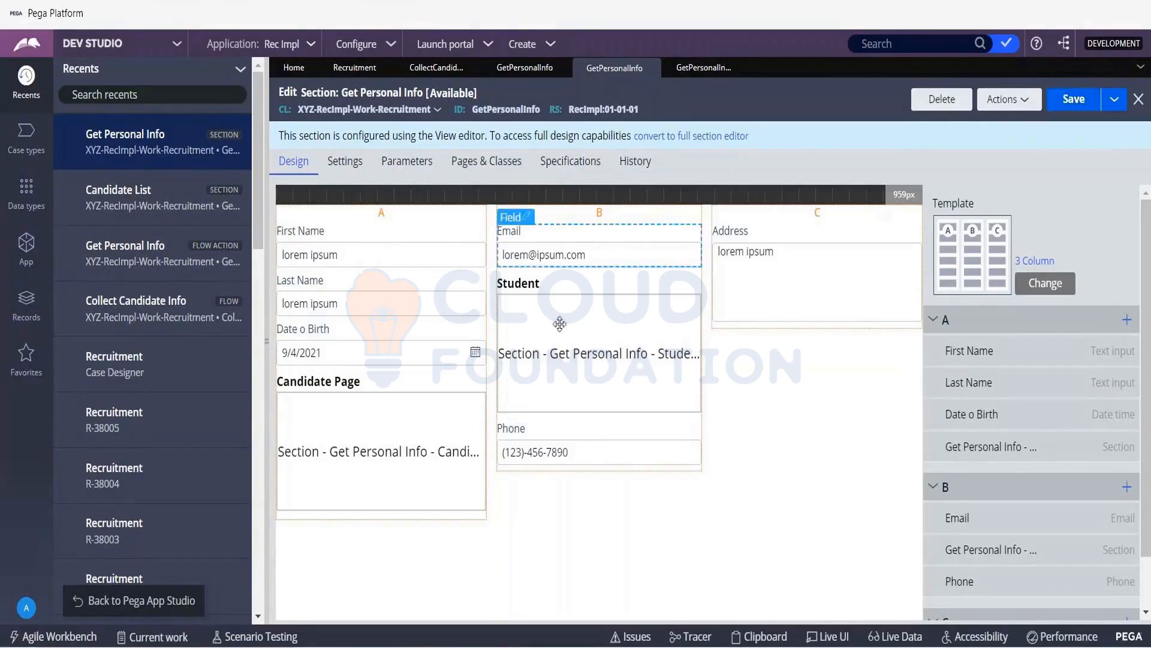
left_click(1074, 99)
left_click(560, 70)
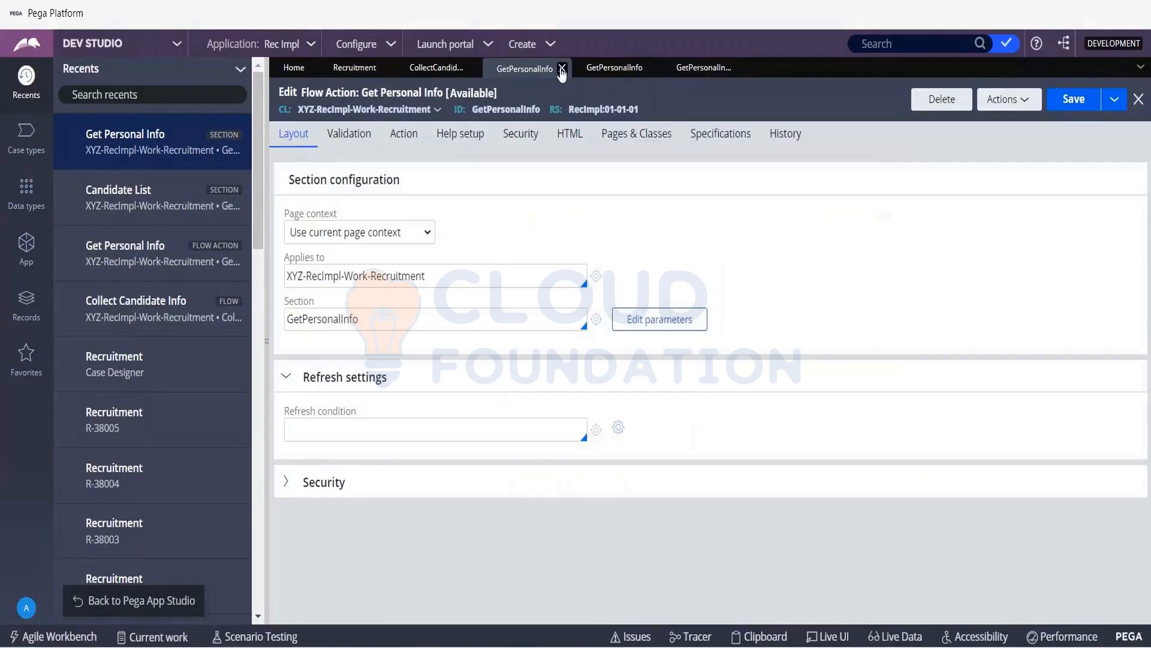
left_click(562, 70)
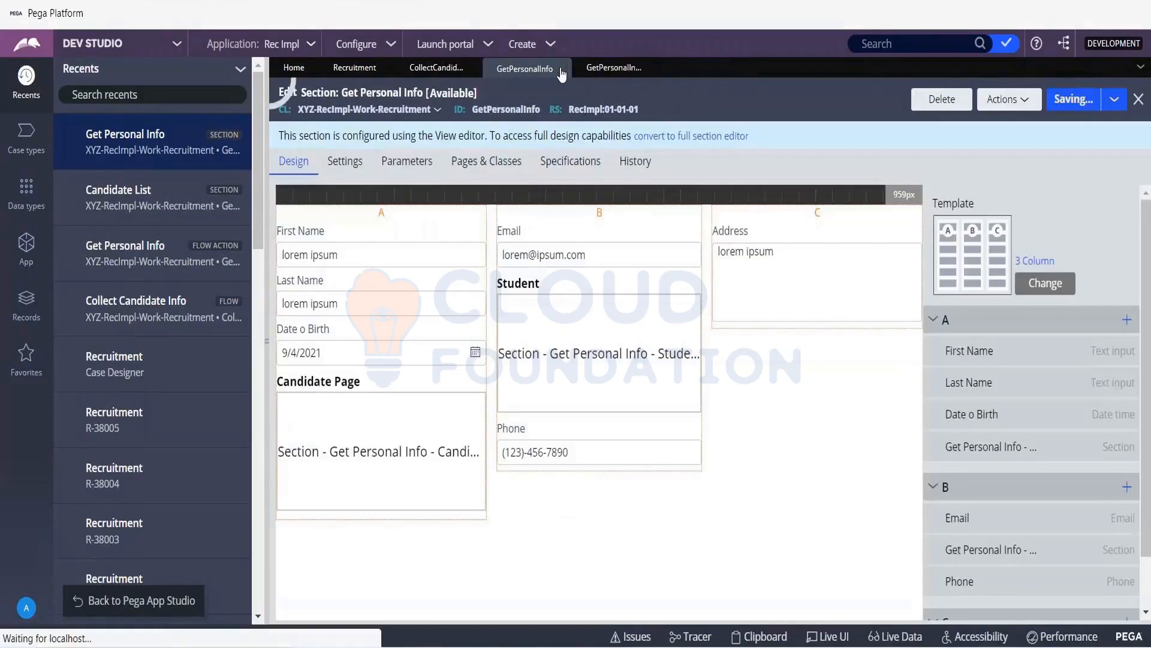
left_click(473, 68)
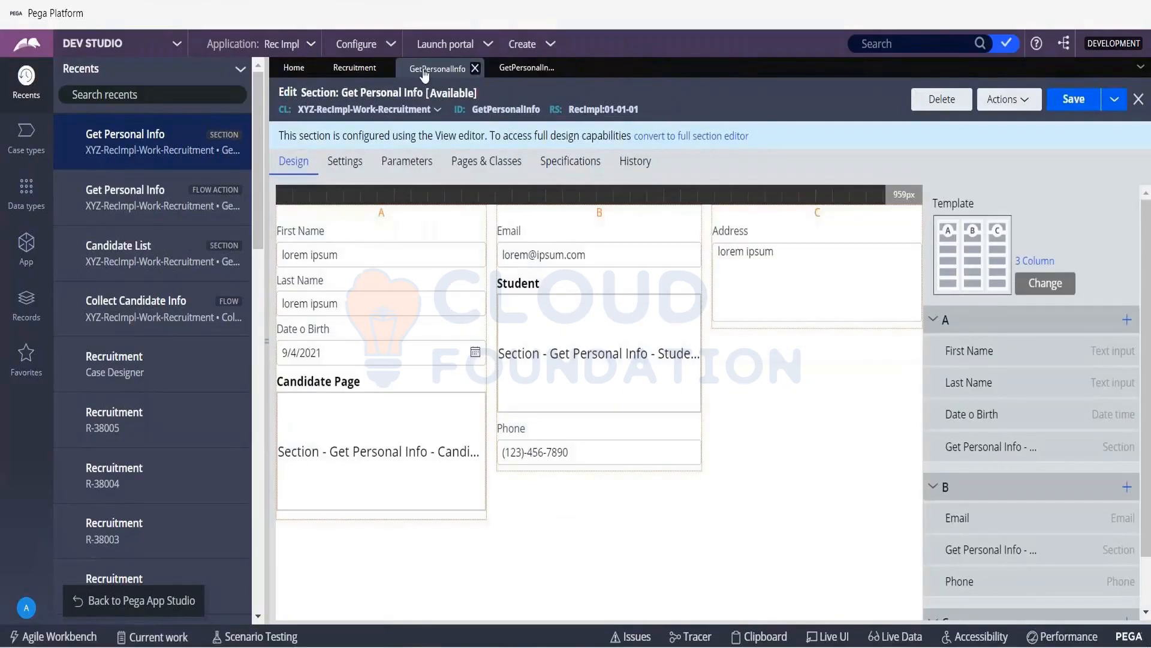
- Switch back to App Studio, save the Recruitment case type and return to its stages and steps
left_click(385, 69)
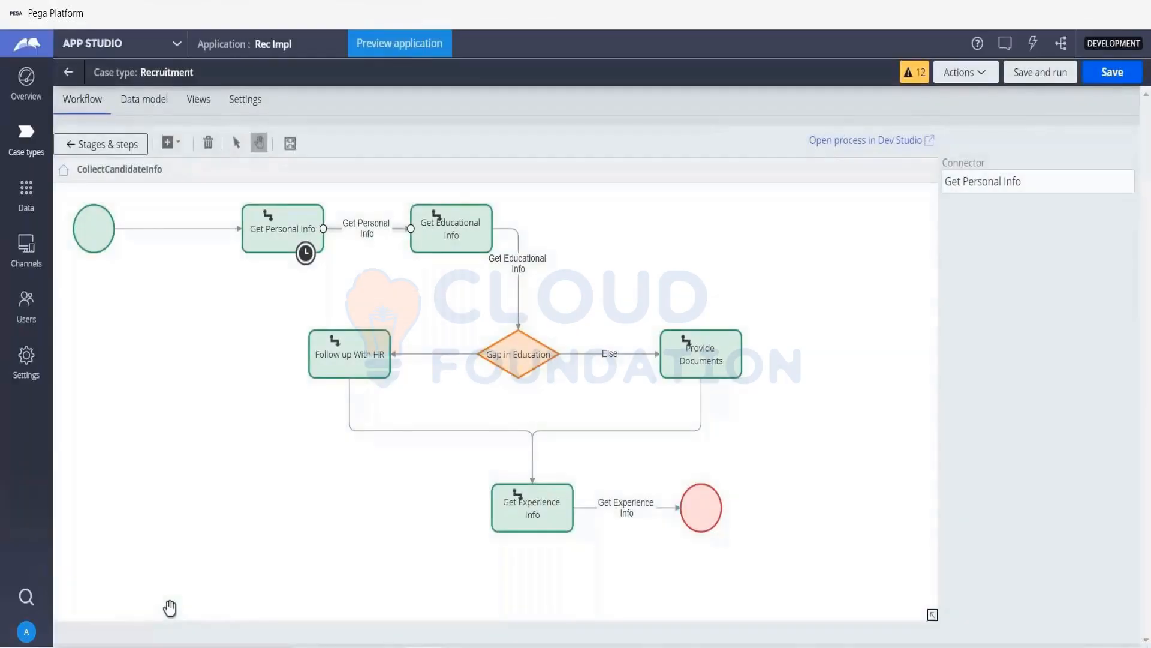
left_click(1102, 80)
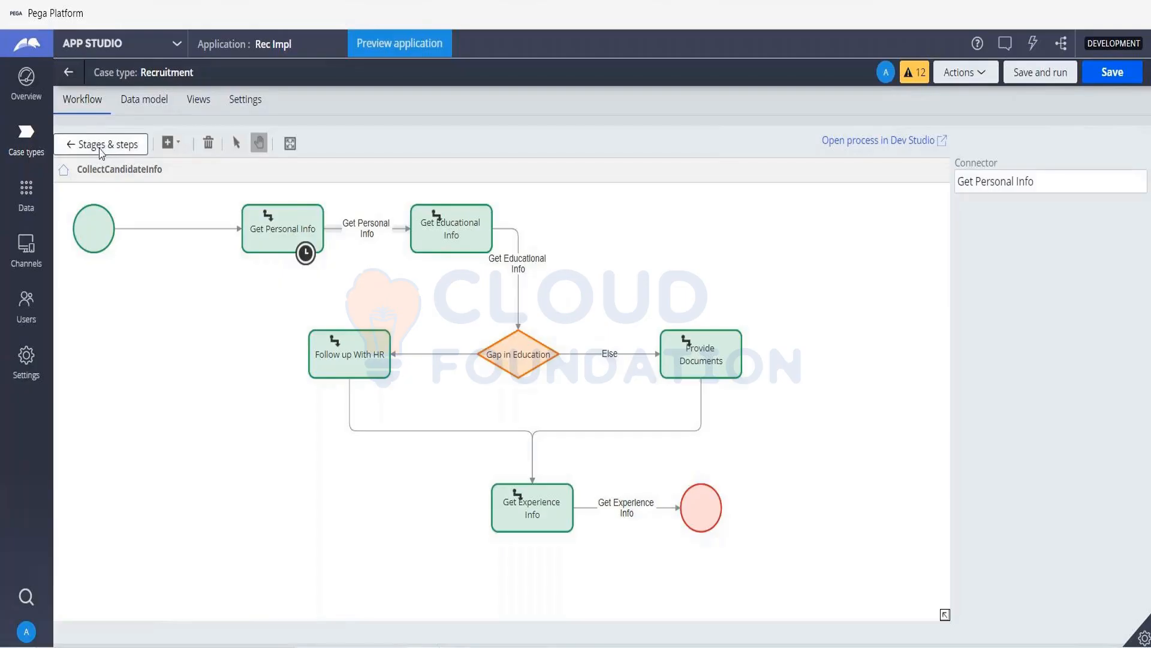
right_click(88, 148)
key("Escape")
left_click(88, 148)
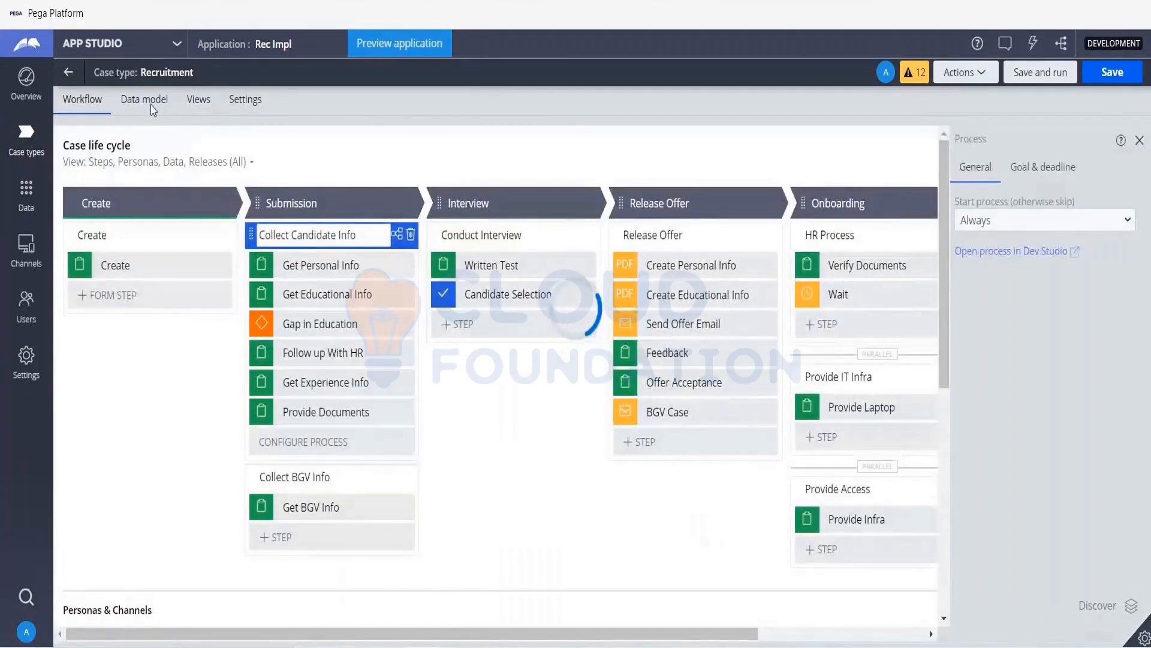
- Save and run the Recruitment case type, advance the new case past Create, and review the Get Personal Info form
left_click(1061, 75)
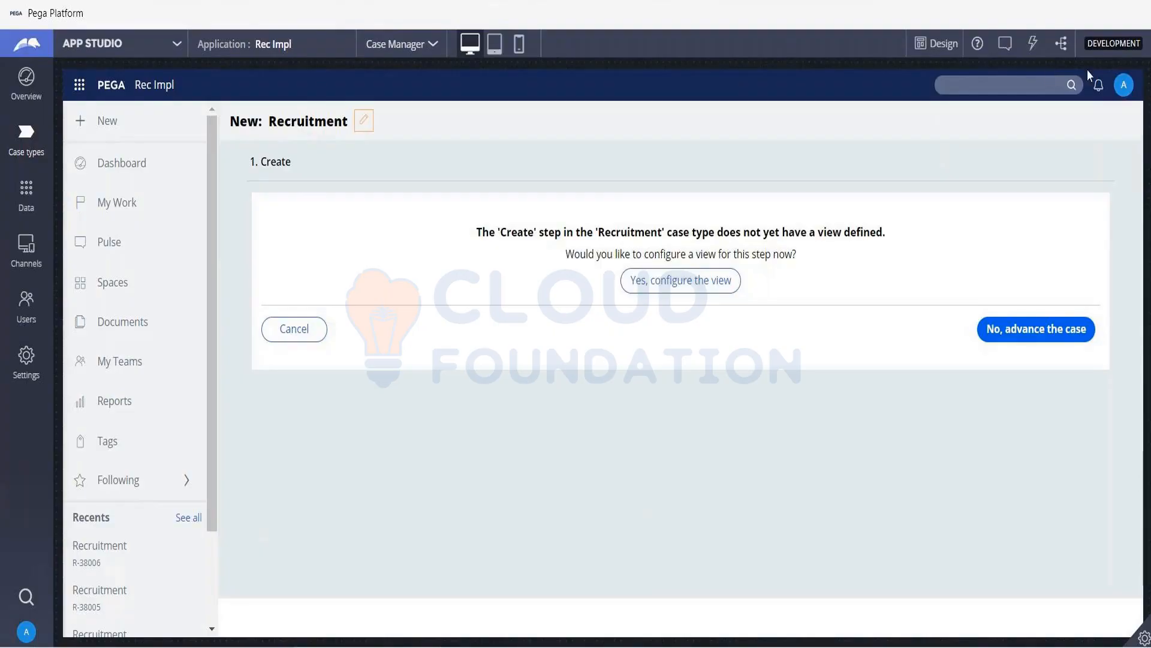
left_click(1042, 328)
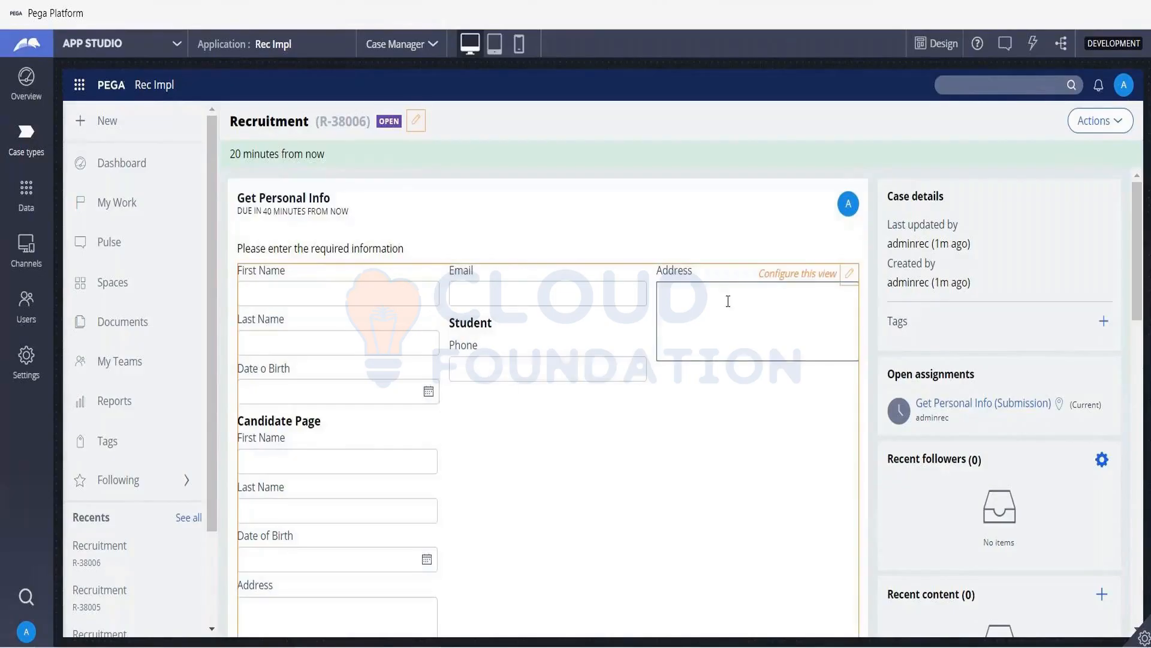
scroll(728, 431, "down", 5)
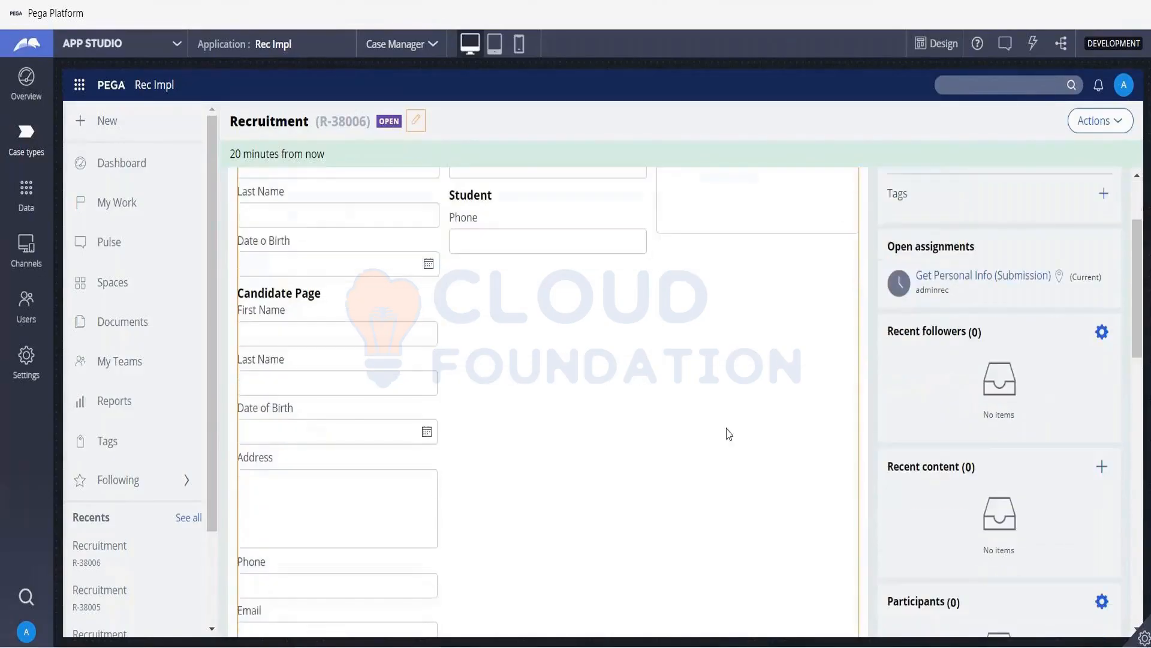
scroll(729, 434, "down", 6)
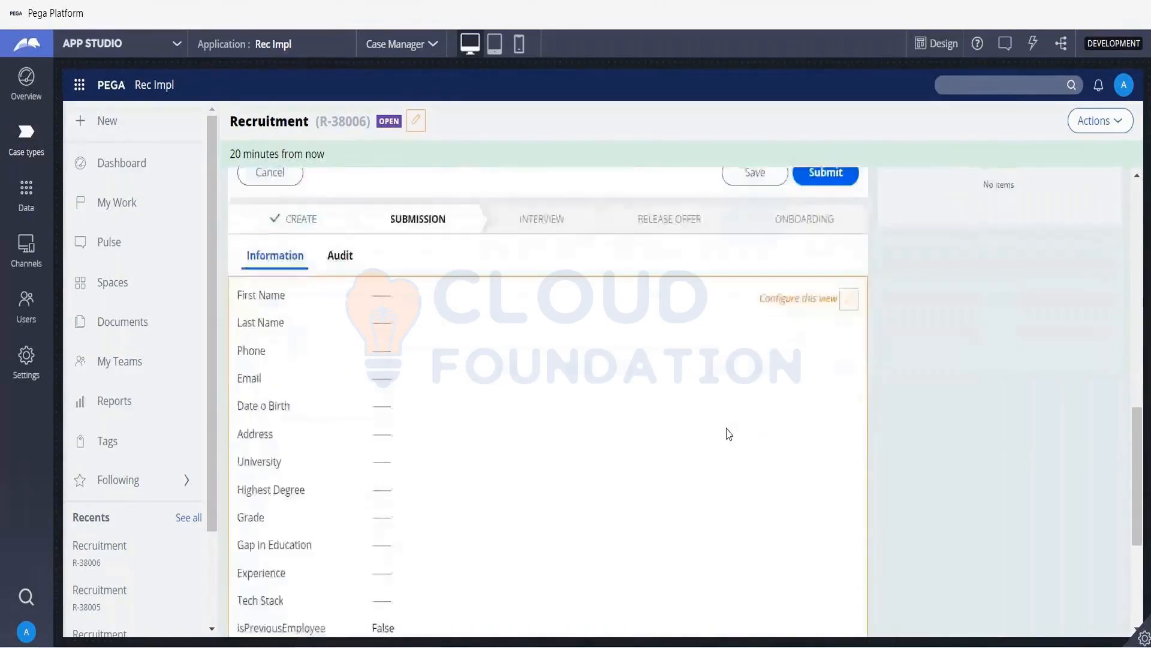
scroll(729, 434, "up", 15)
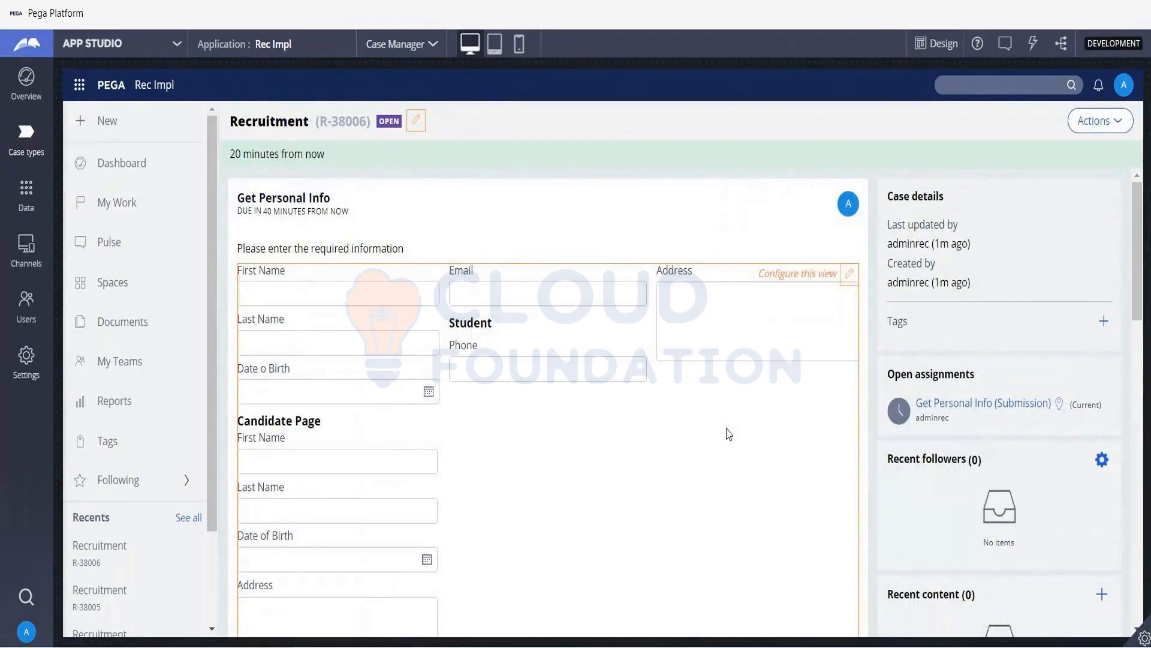
- Preview the Get Personal Info form on a large screen, on the tablet in both orientations, and on the phone
left_click(470, 44)
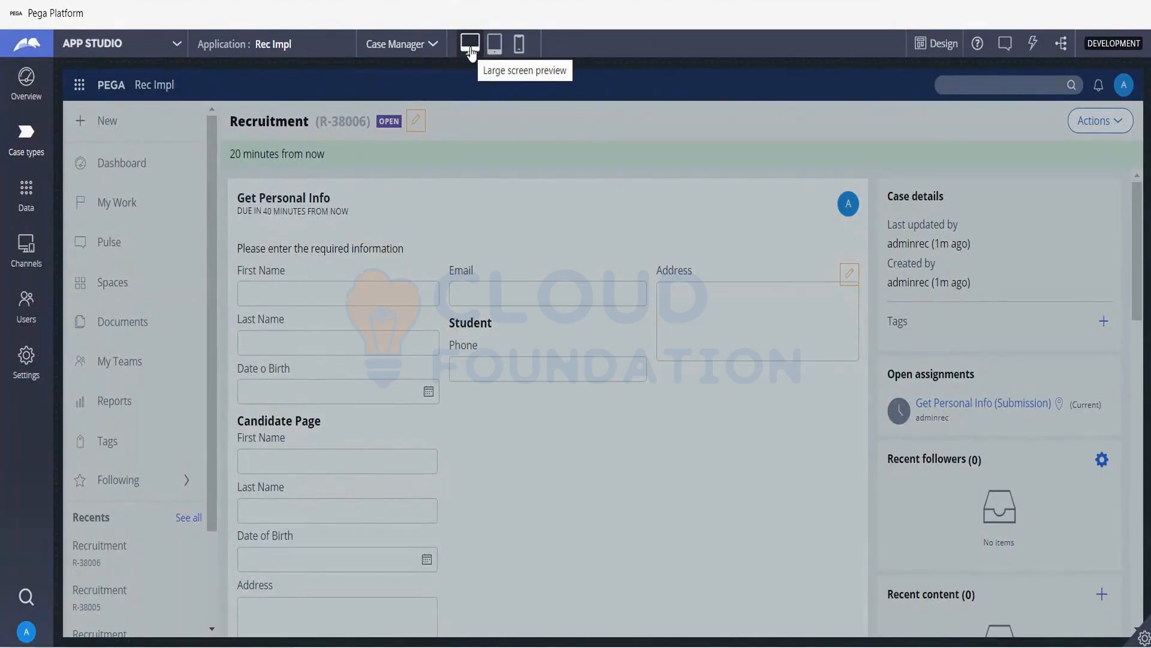
left_click(496, 52)
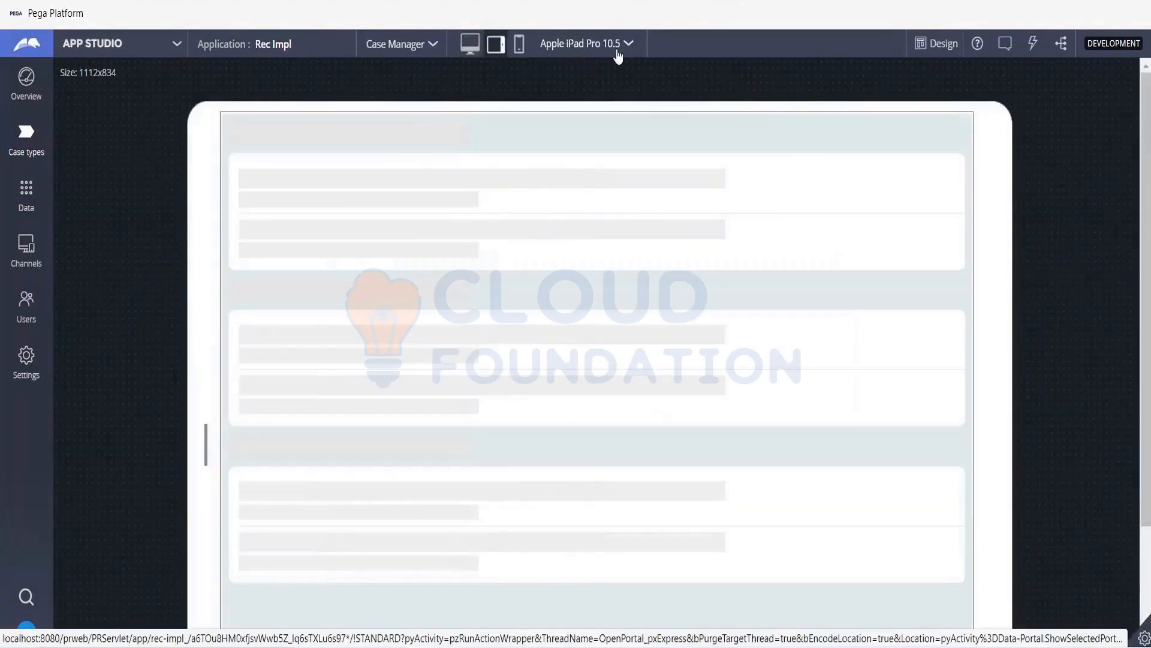
left_click(629, 48)
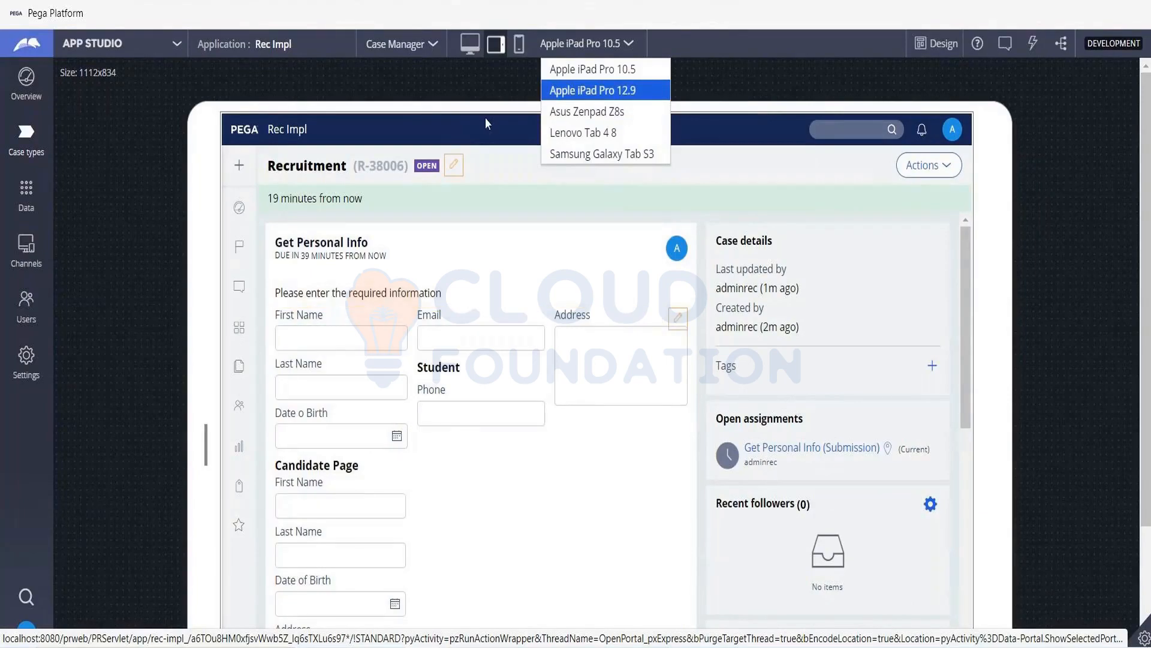
left_click(498, 48)
left_click(500, 53)
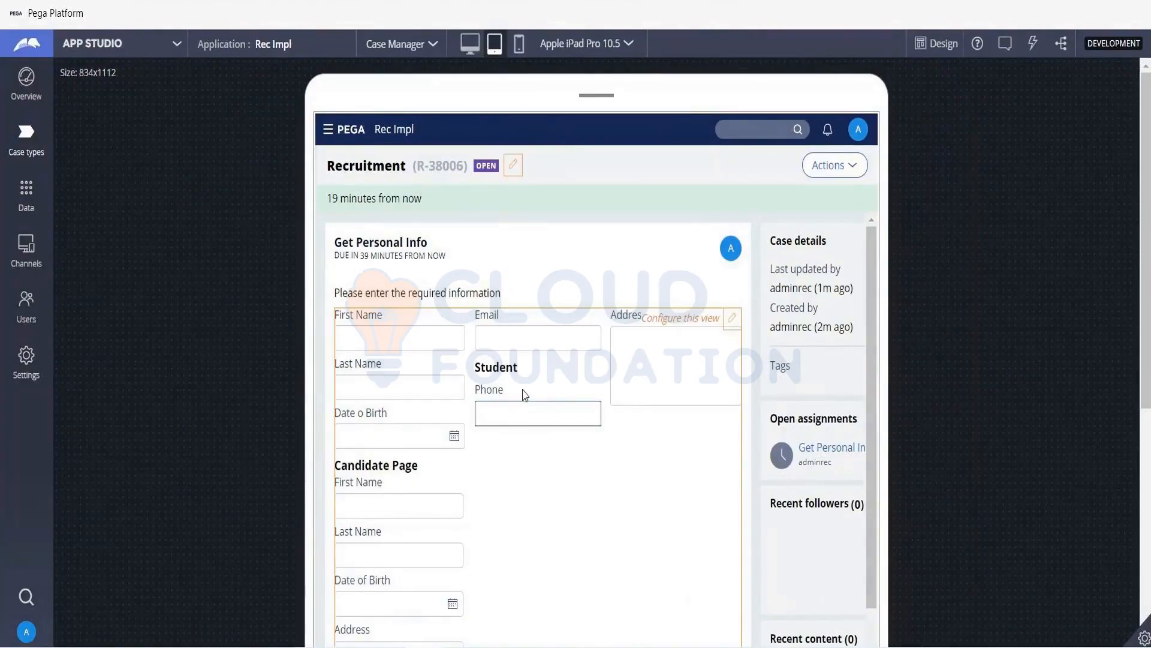
left_click(521, 52)
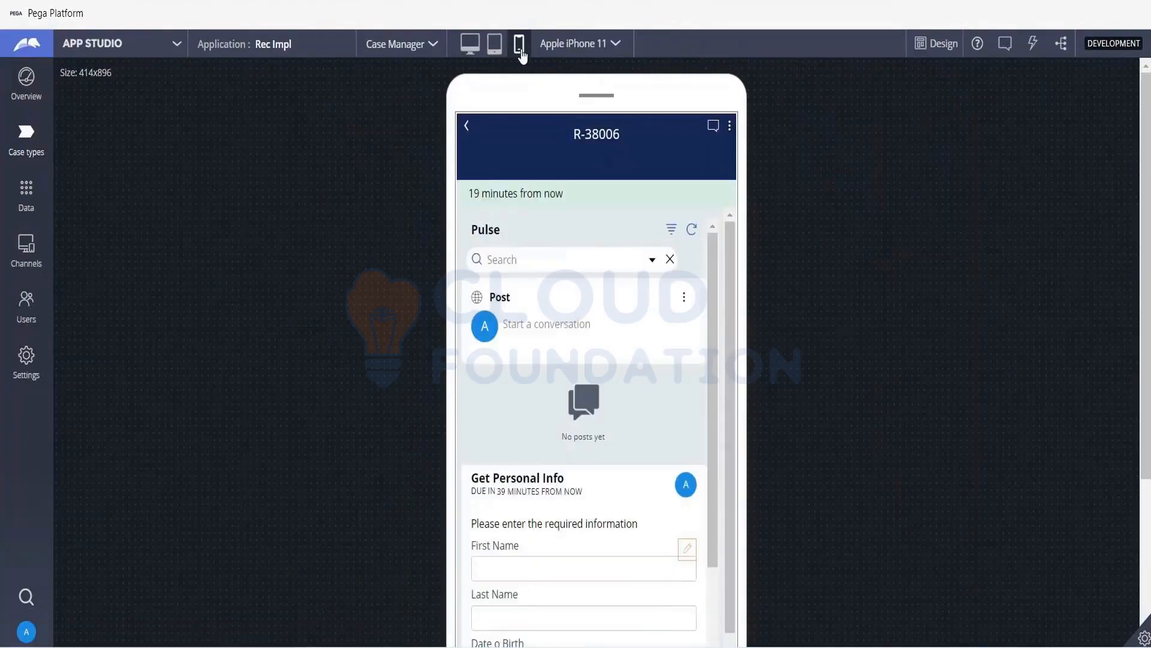
- Review the Get Personal Info form from its first fields to the Student section in the Apple iPhone 11 preview
scroll(540, 378, "down", 3)
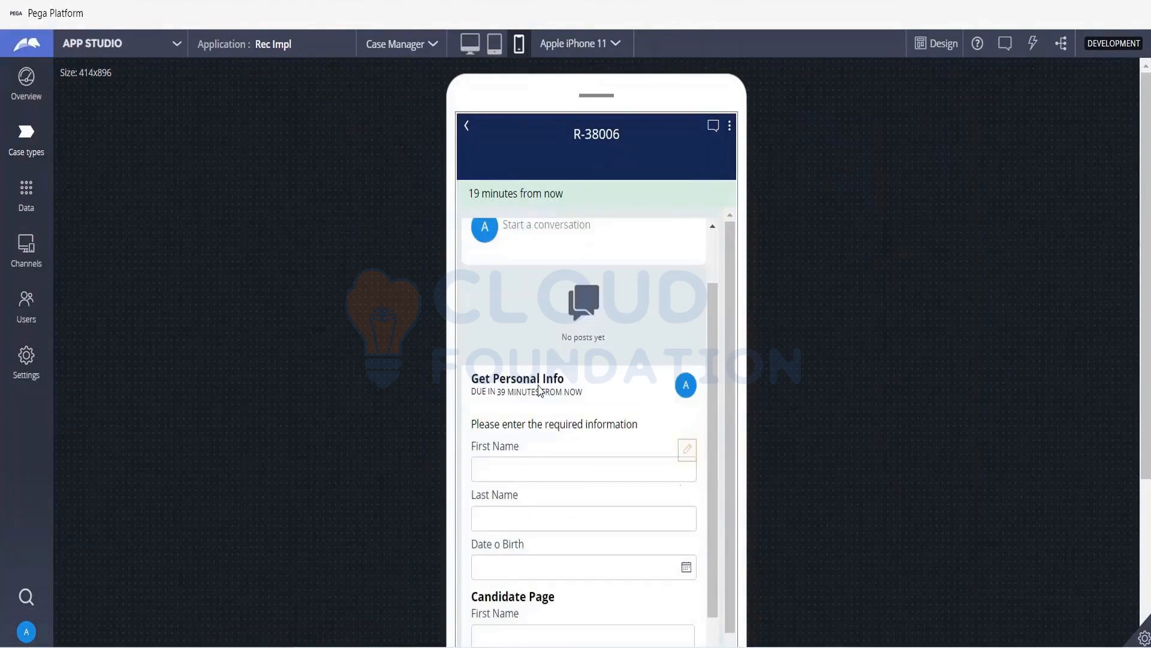
scroll(540, 396, "down", 1)
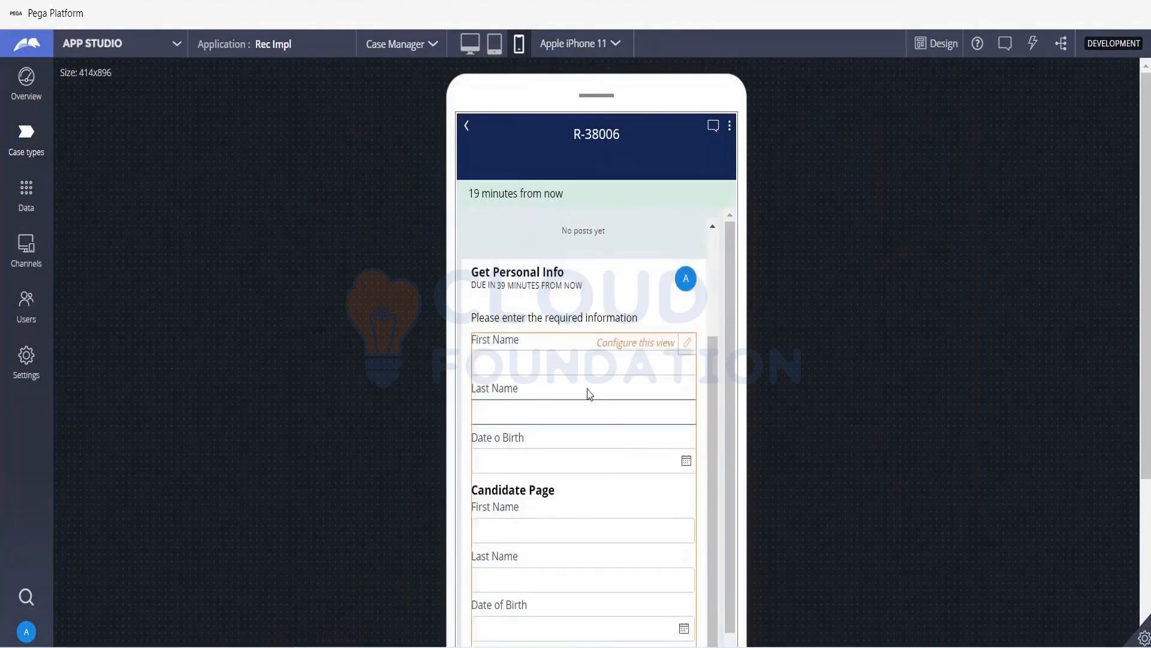
scroll(589, 391, "down", 6)
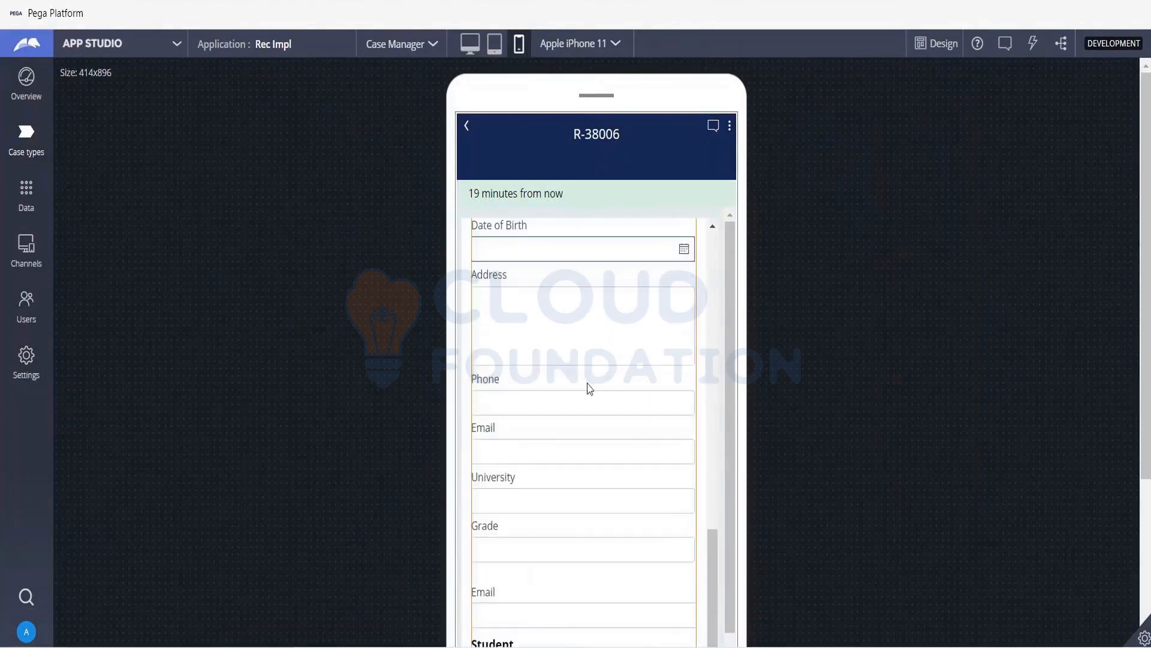
scroll(590, 388, "down", 5)
scroll(588, 383, "up", 5)
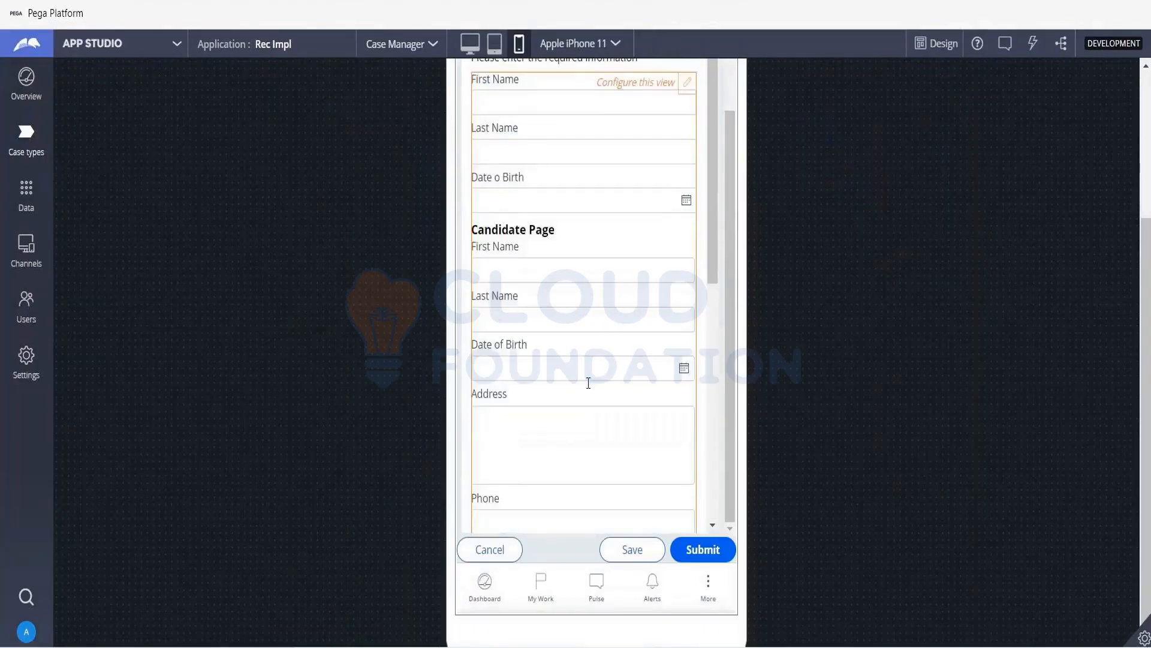
scroll(588, 383, "up", 6)
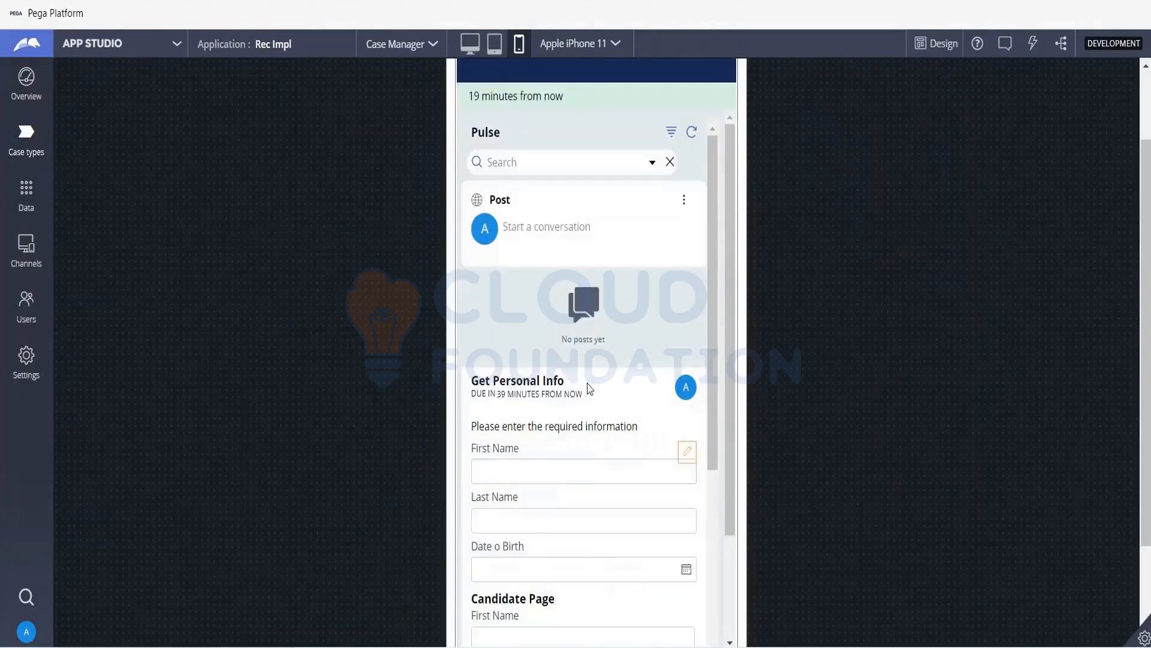
scroll(589, 461, "down", 1)
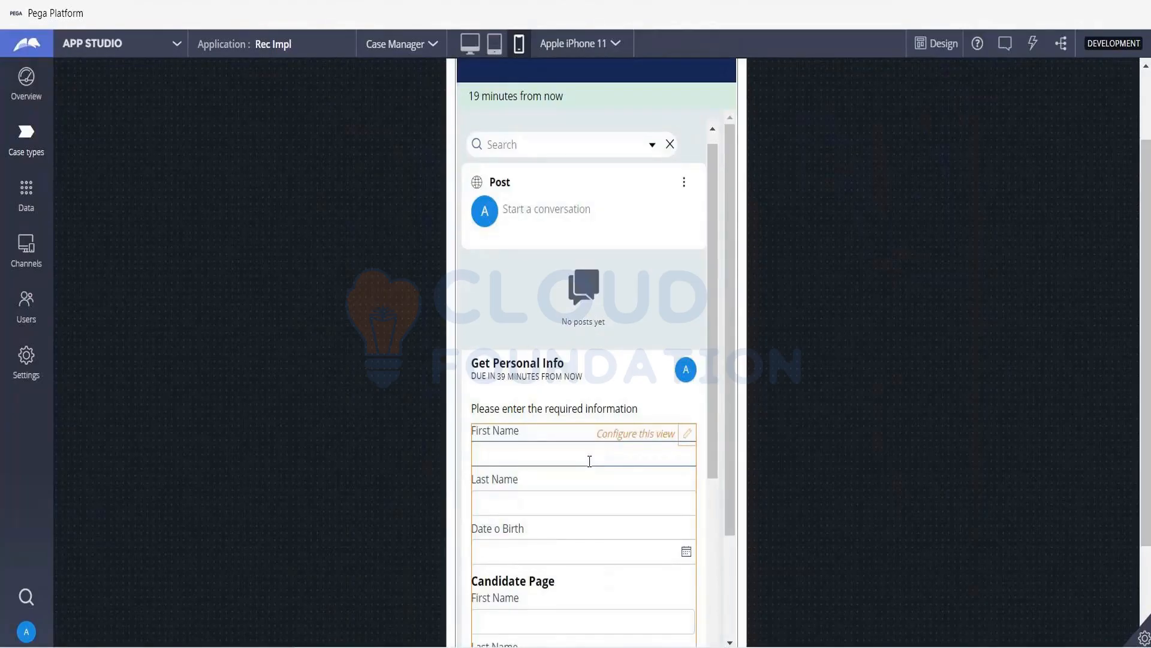
scroll(590, 461, "down", 3)
scroll(590, 461, "down", 8)
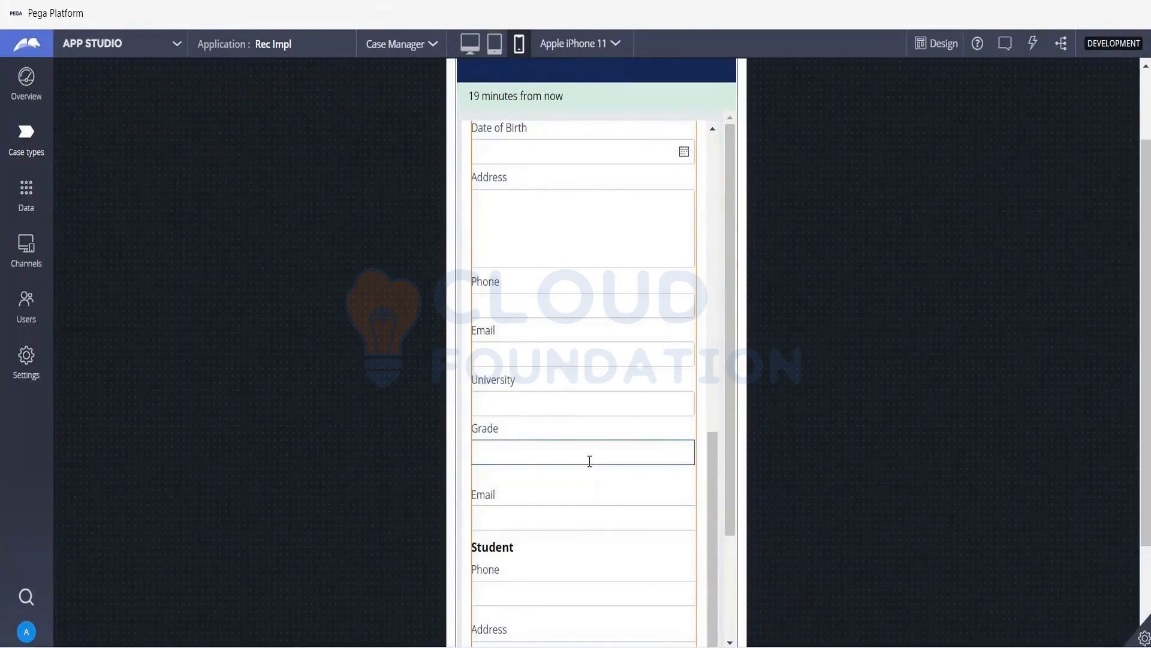
- Check which phone and tablet models are available for previewing, with the form shown on the tablet
left_click(619, 48)
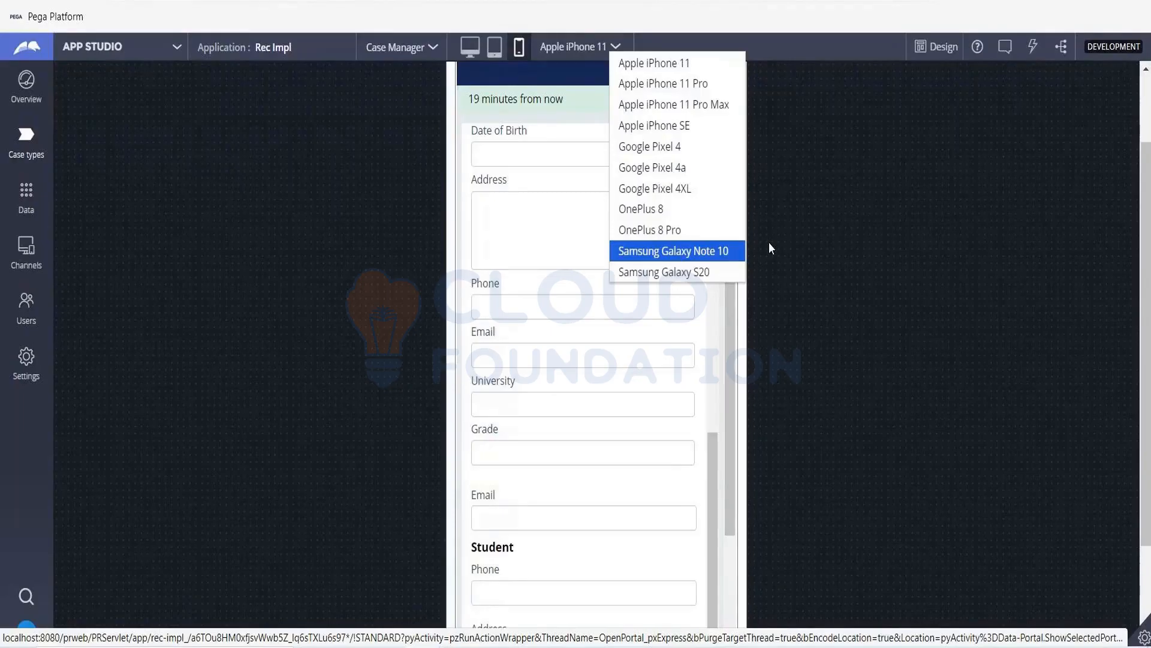
left_click(496, 56)
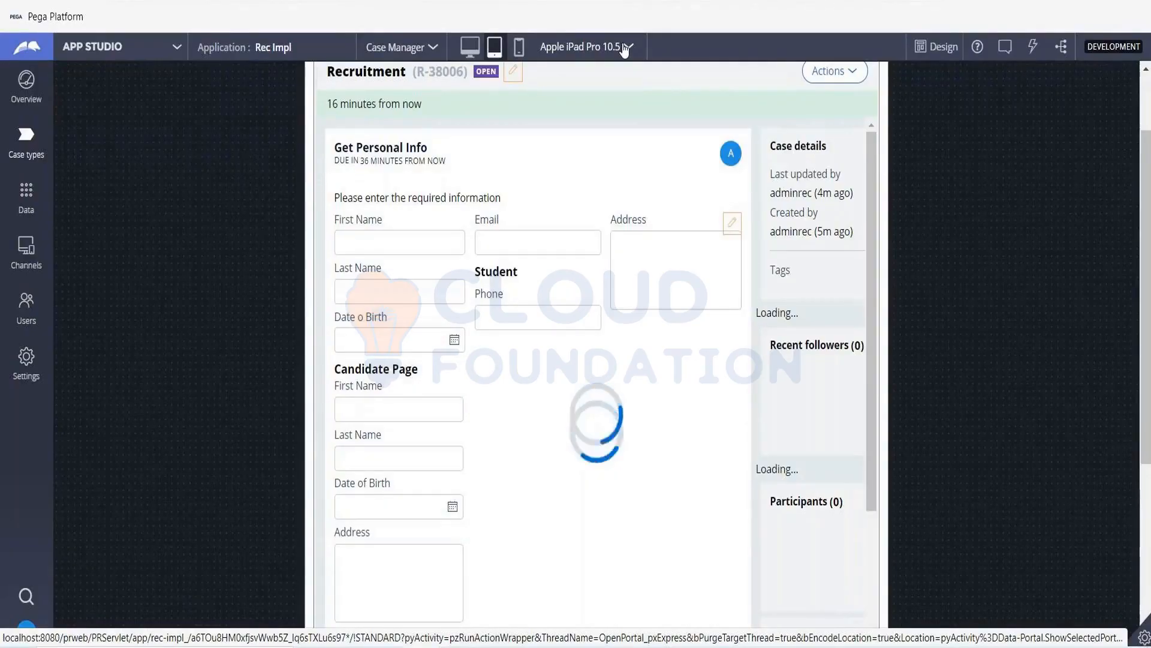
left_click(625, 51)
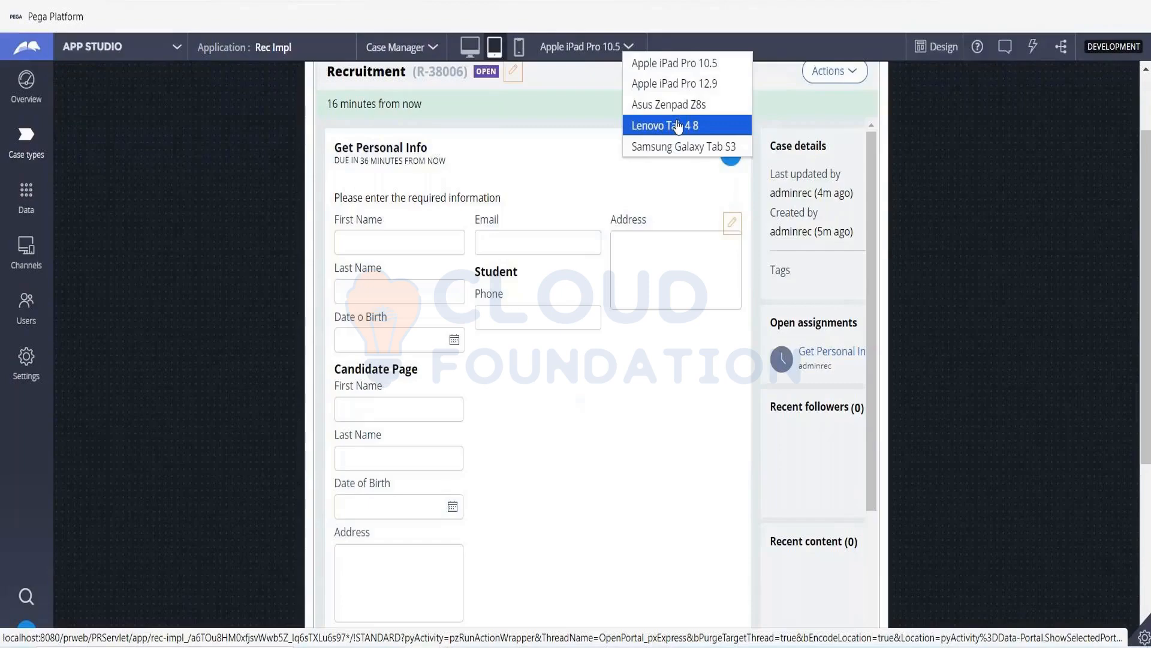
left_click(962, 219)
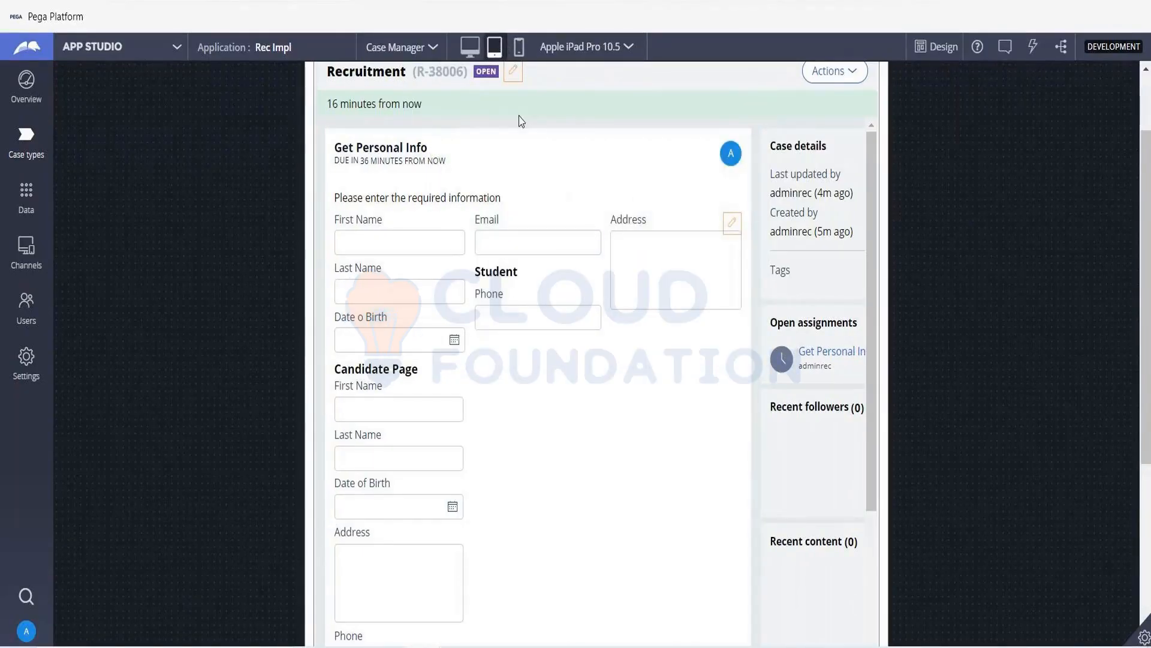
- Preview the Case Manager dashboard on the large screen and the phone, examining its case stages, worklist, status chart and work queues
left_click(473, 51)
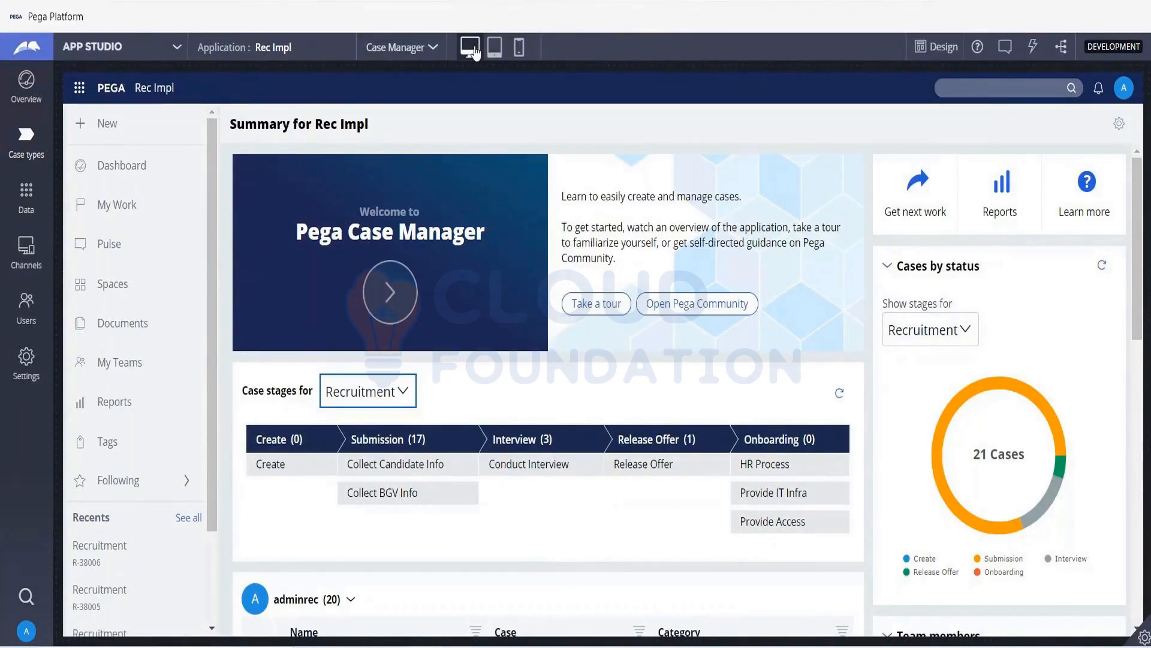
left_click(521, 48)
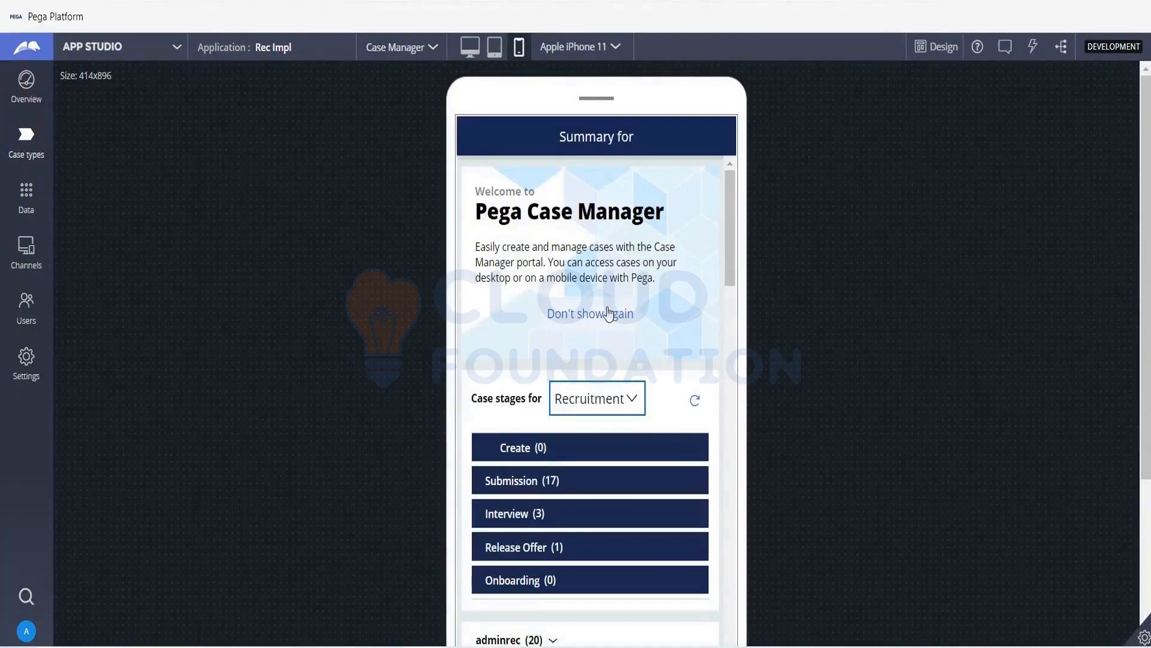
scroll(608, 313, "down", 6)
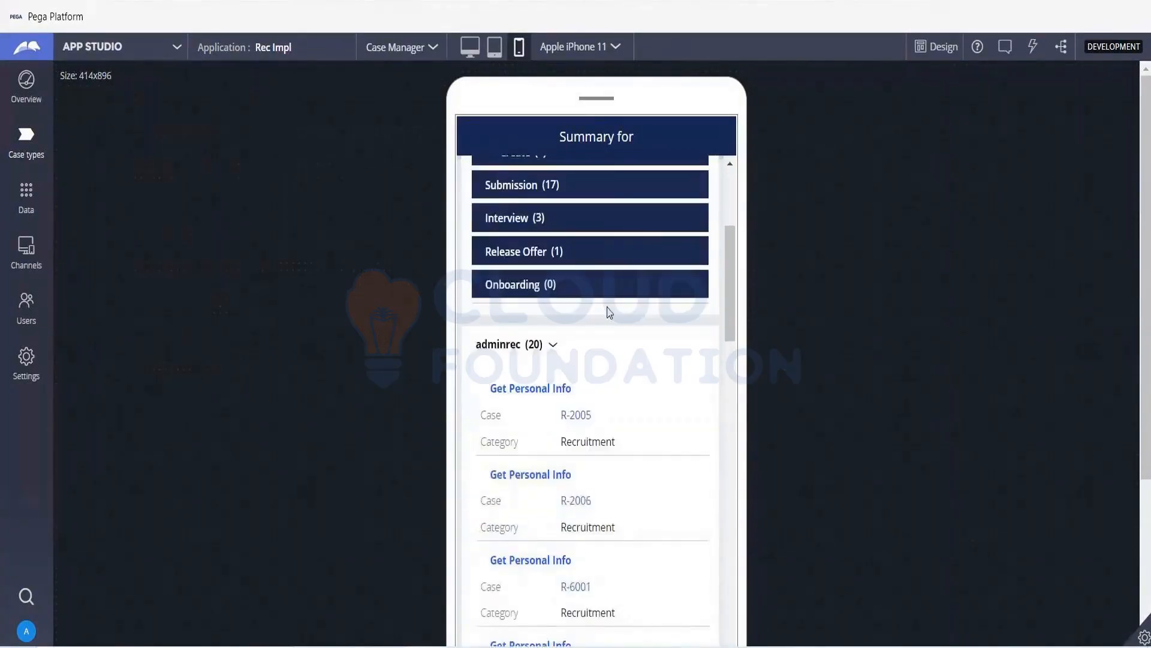
scroll(609, 314, "up", 6)
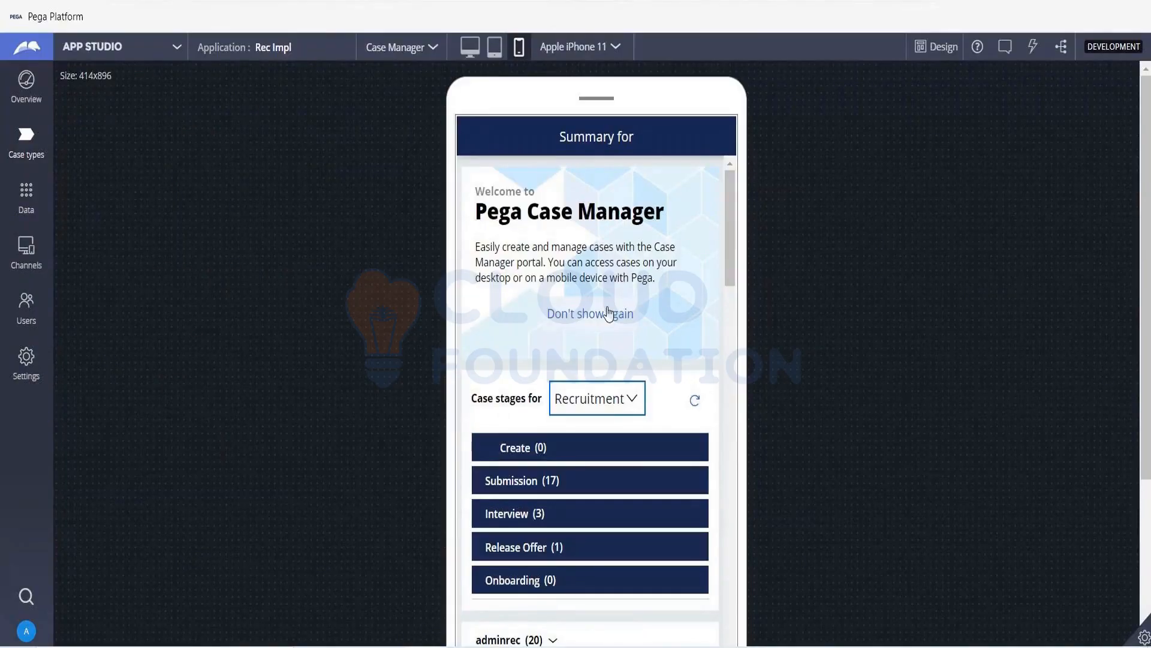
left_click(608, 314)
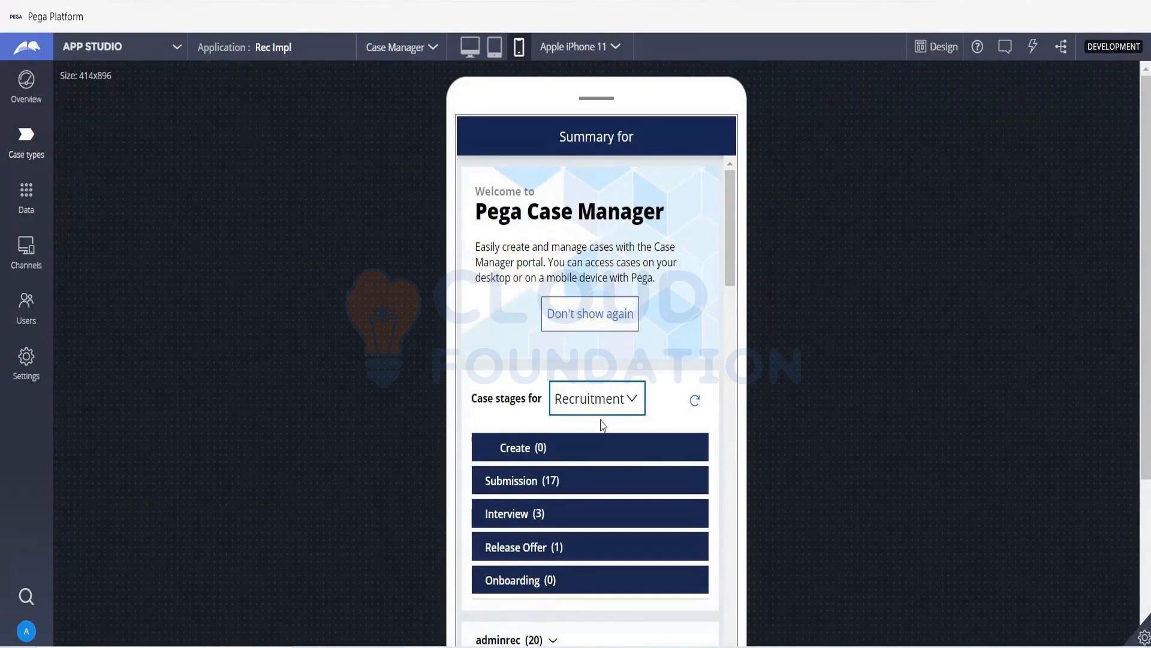
scroll(602, 427, "down", 3)
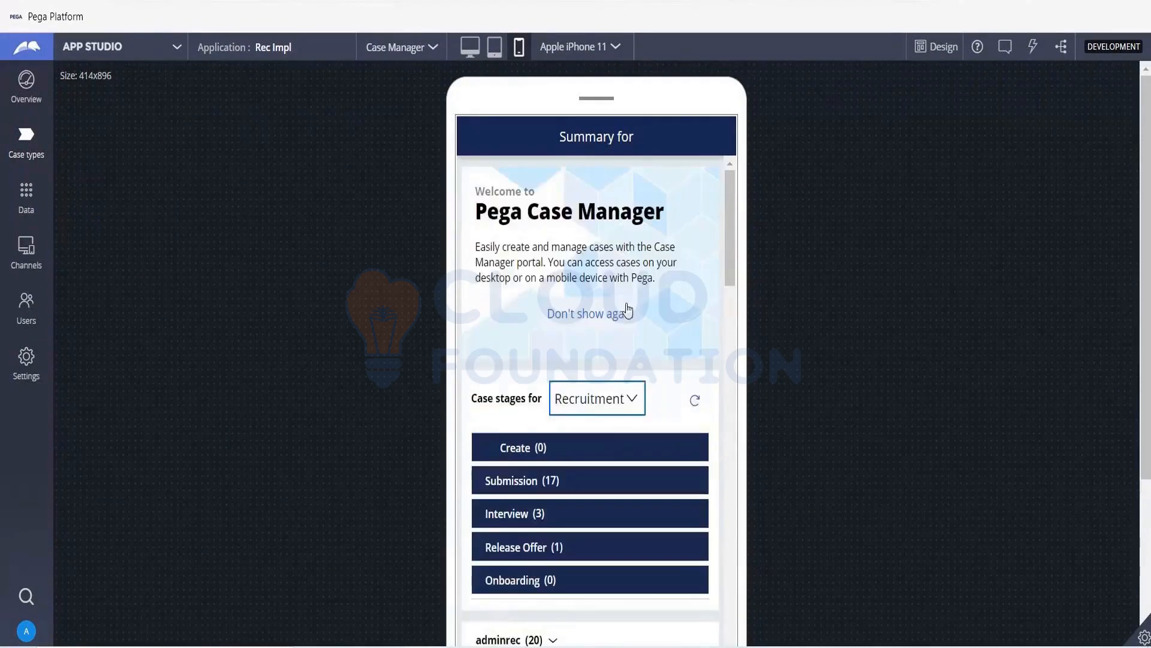
left_click(628, 311)
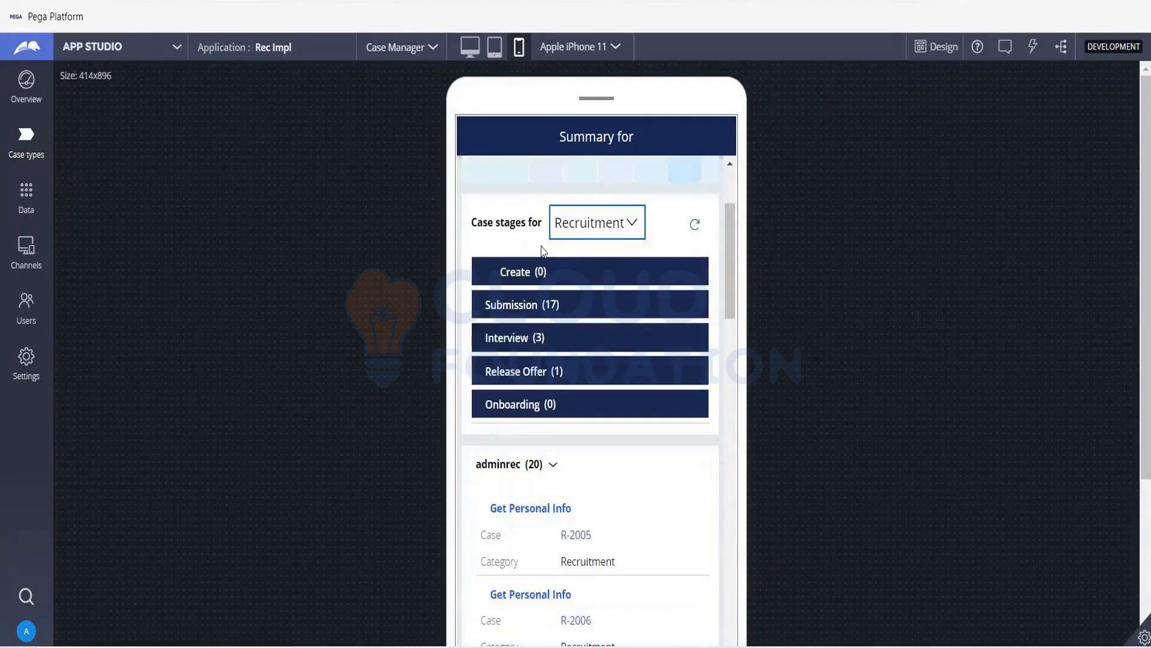
scroll(578, 441, "down", 5)
scroll(599, 301, "up", 3)
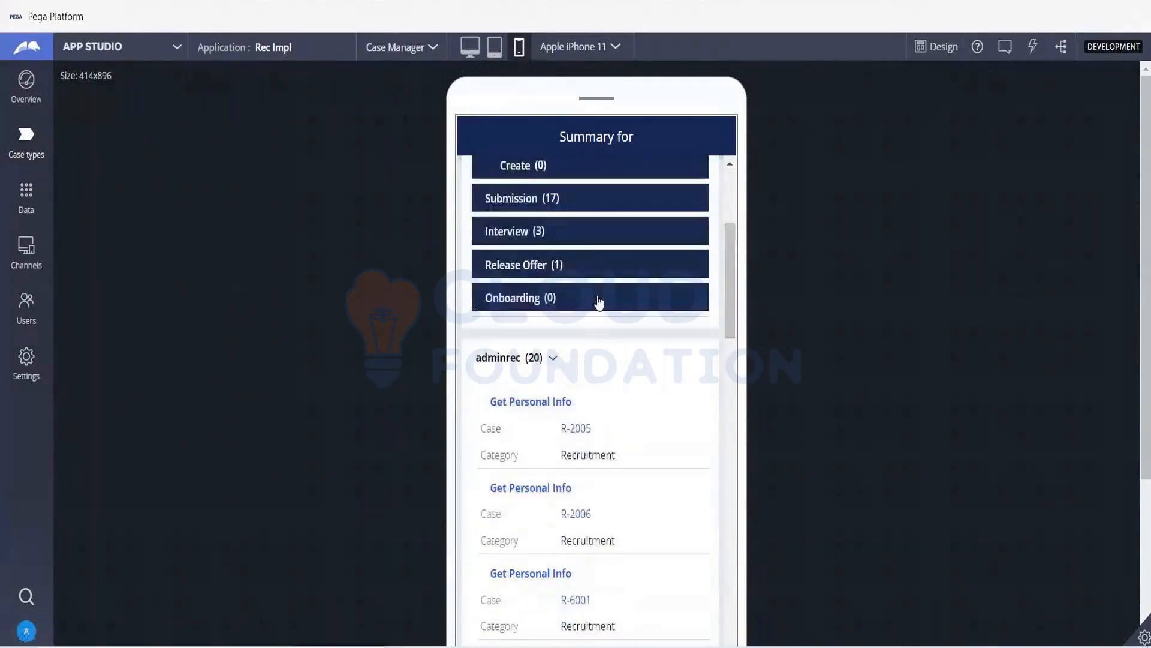
scroll(591, 412, "down", 5)
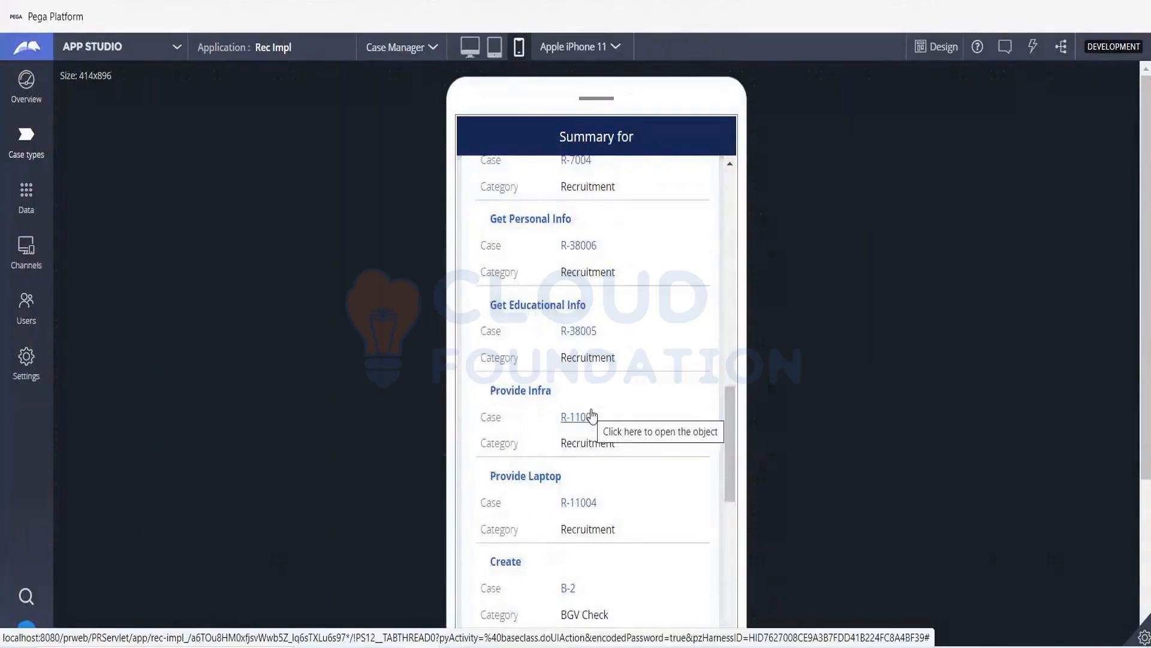
scroll(621, 496, "down", 6)
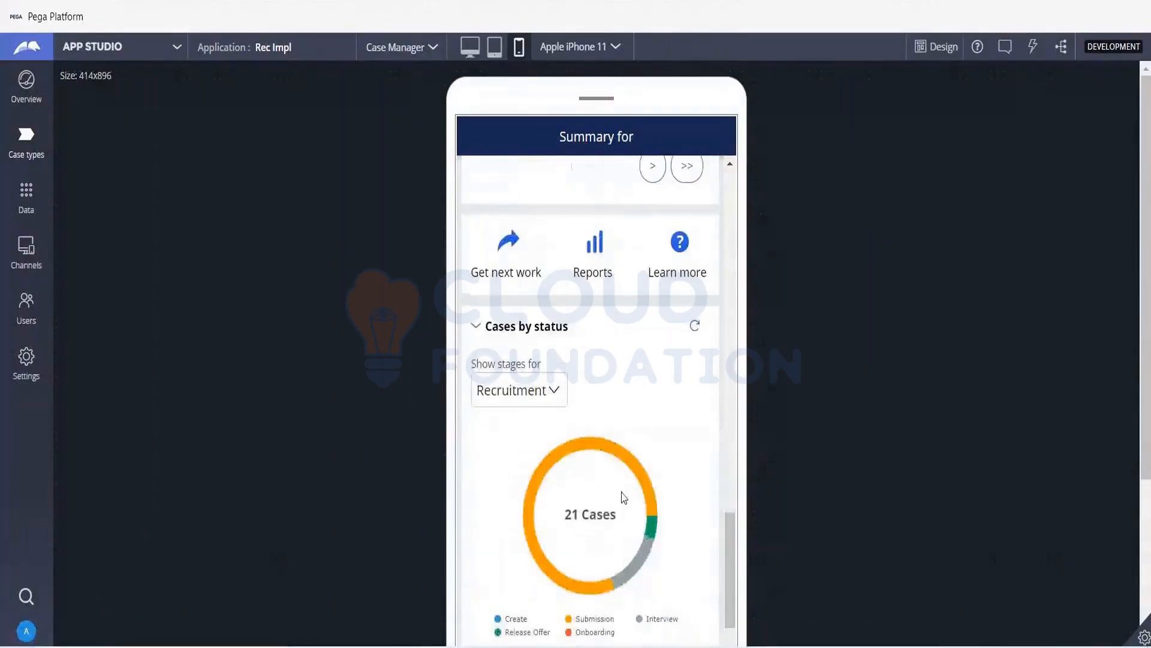
scroll(624, 497, "down", 3)
scroll(624, 497, "down", 9)
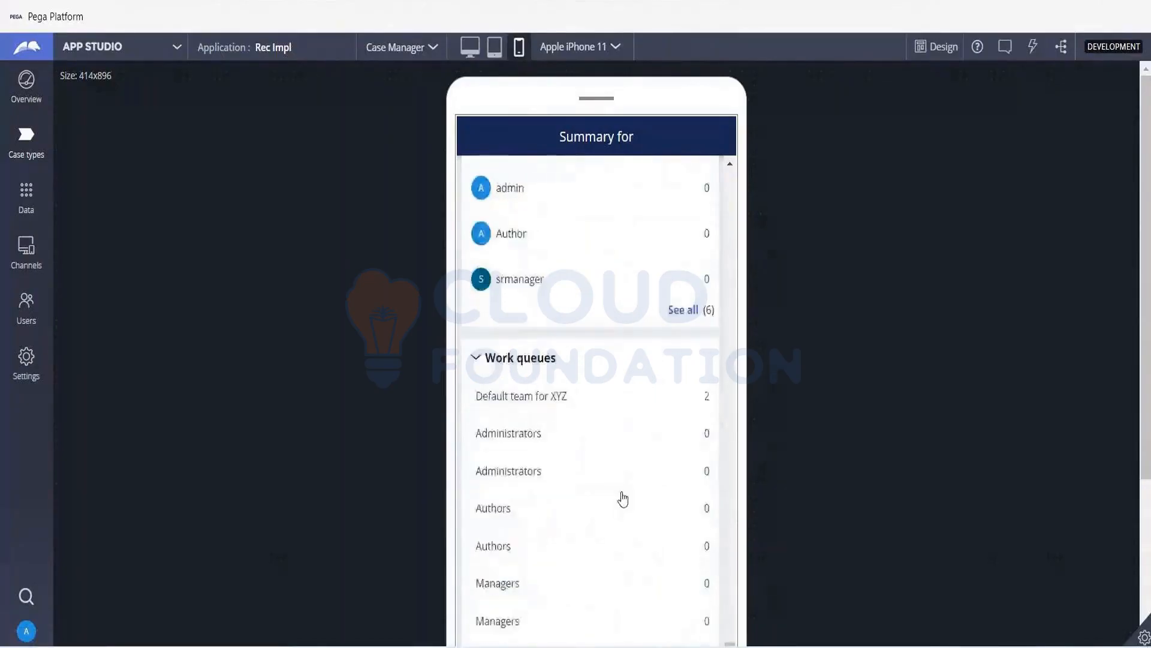
scroll(621, 498, "up", 7)
scroll(624, 498, "up", 12)
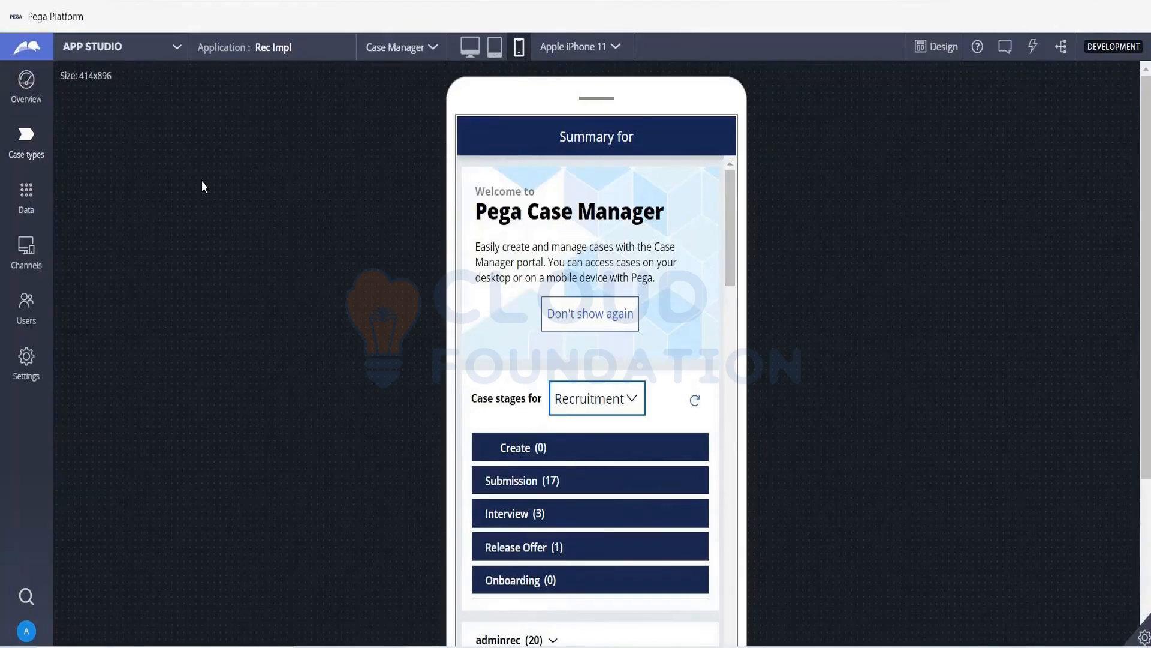
- Open the Recruitment case type's Collect Candidate Info process and bring it up in Dev Studio
left_click(35, 154)
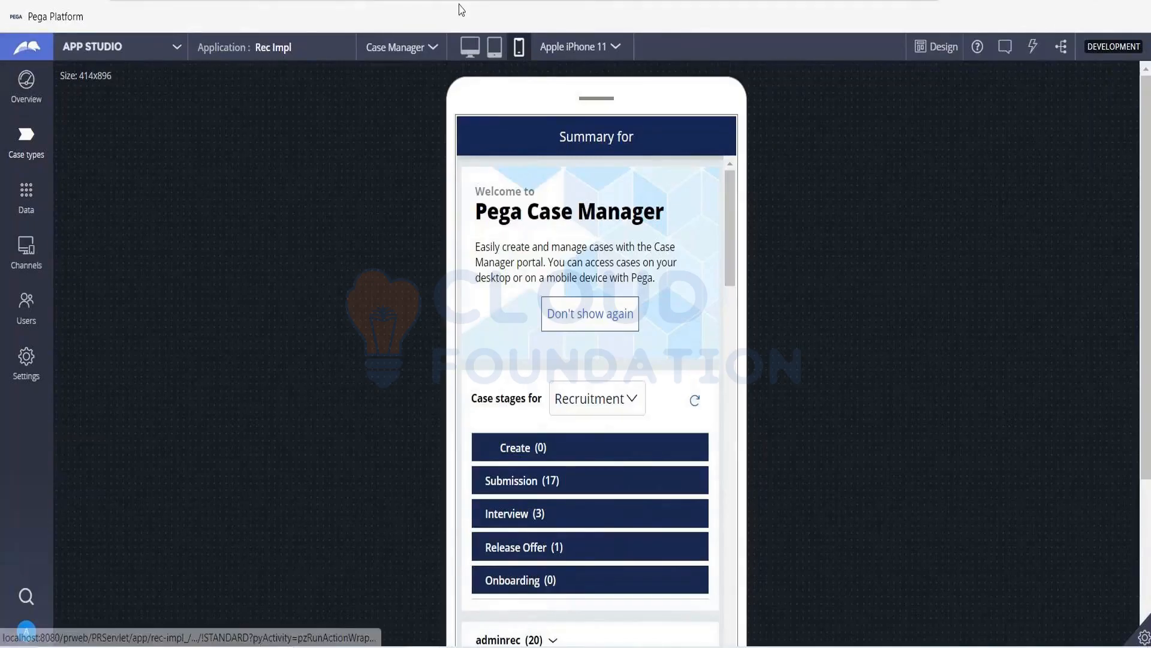
left_click(98, 249)
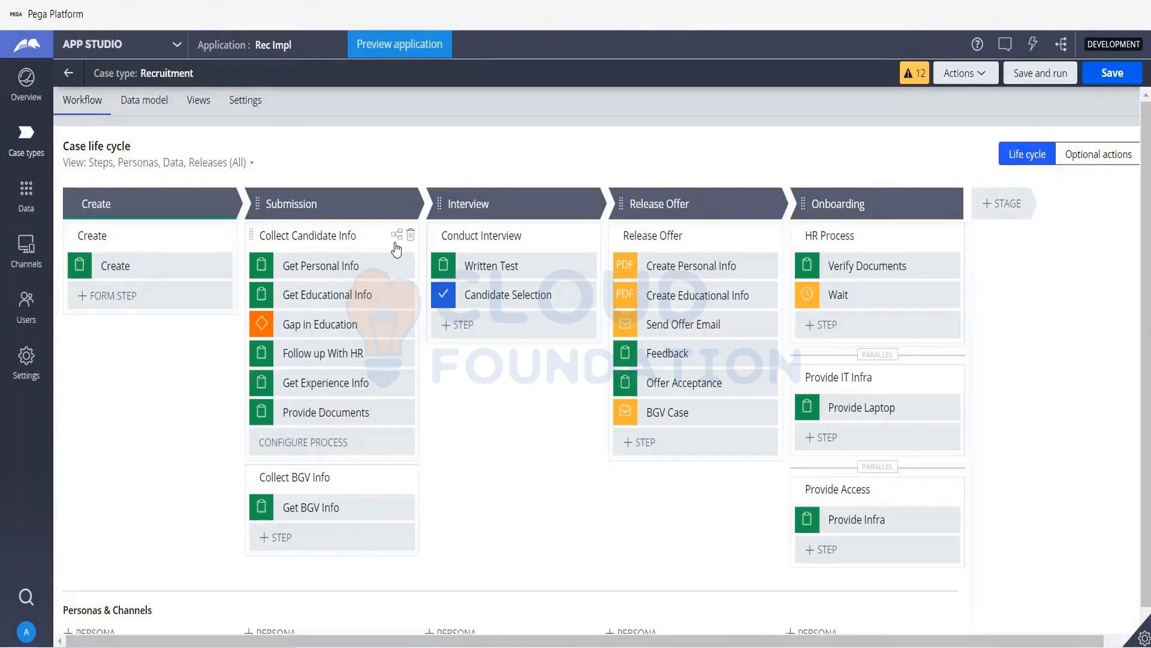
left_click(396, 234)
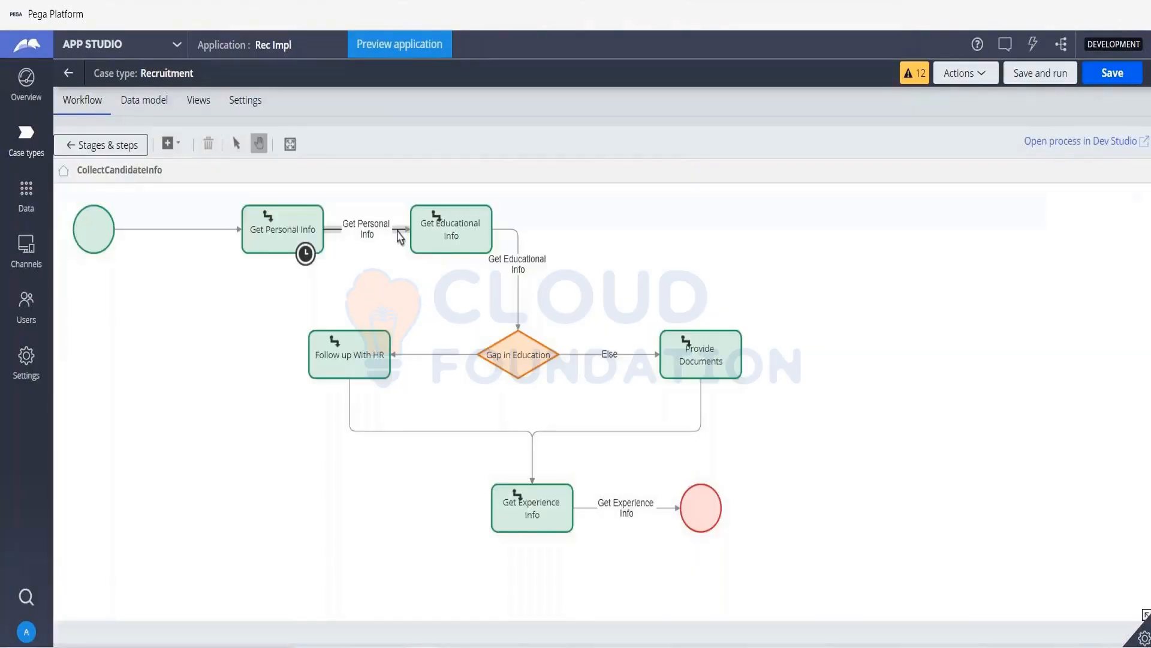
left_click(366, 234)
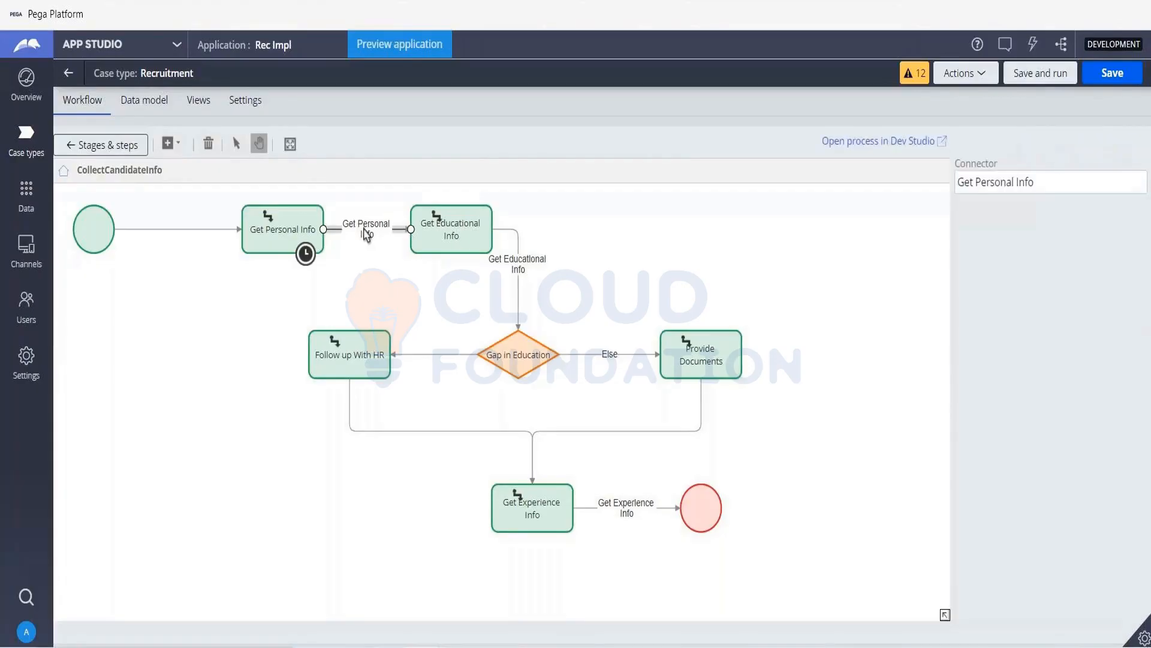
left_click(884, 142)
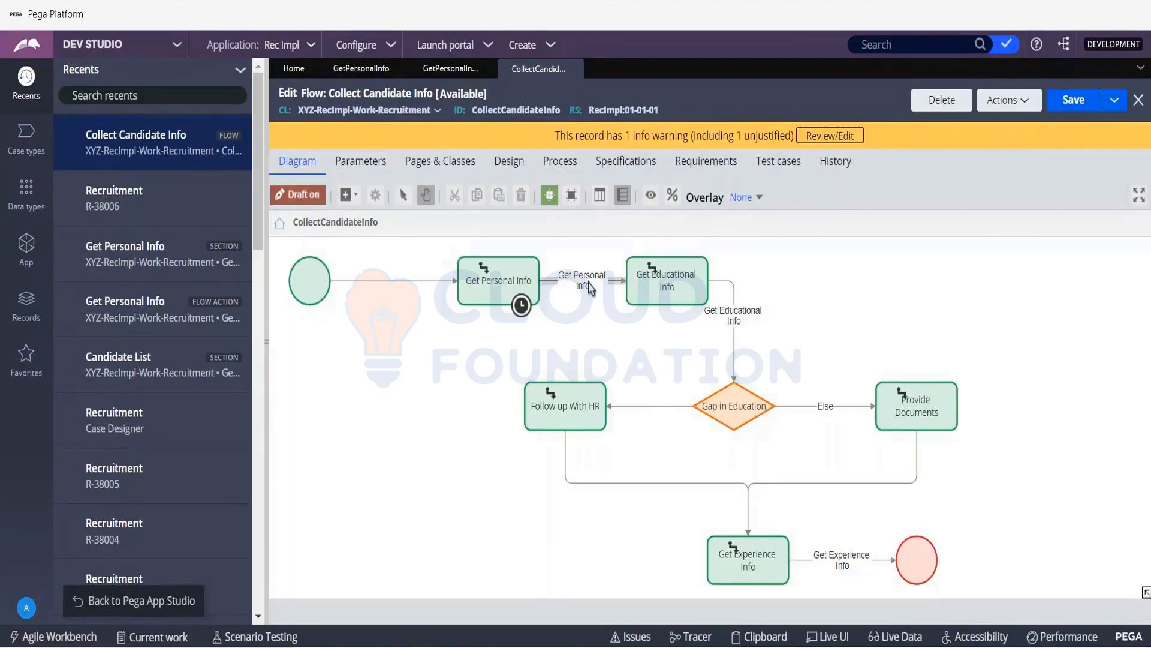
- Open the flow action of the Get Personal Info connector and the GetPersonalInfo section it uses
left_click(591, 288)
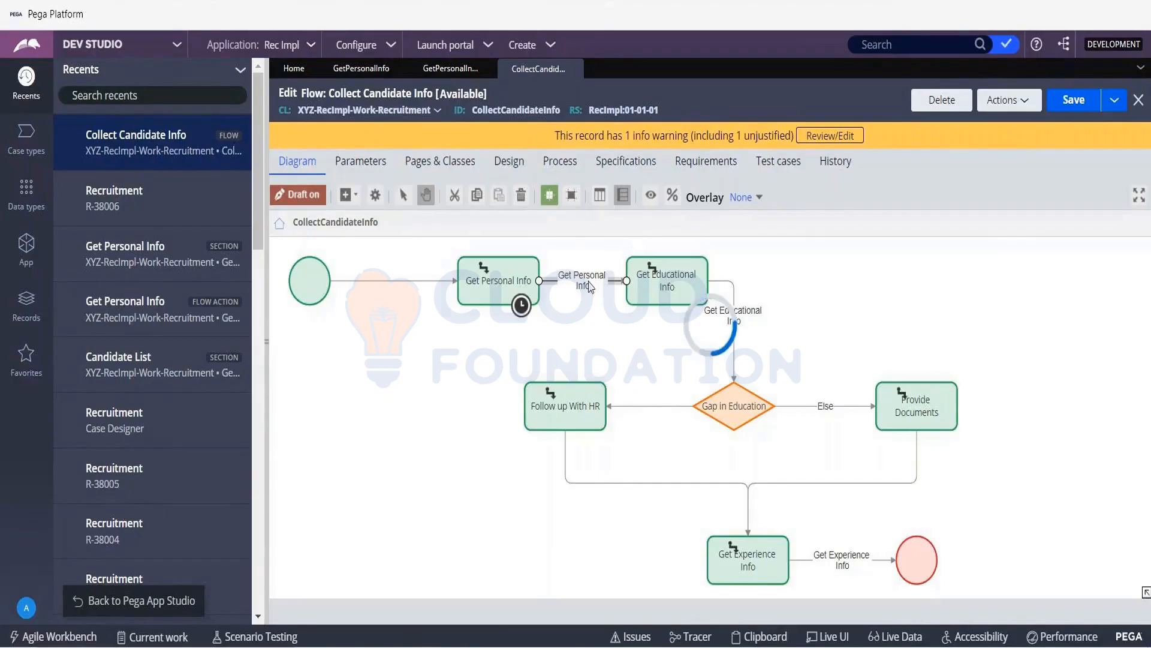
double_click(590, 288)
left_click(881, 322)
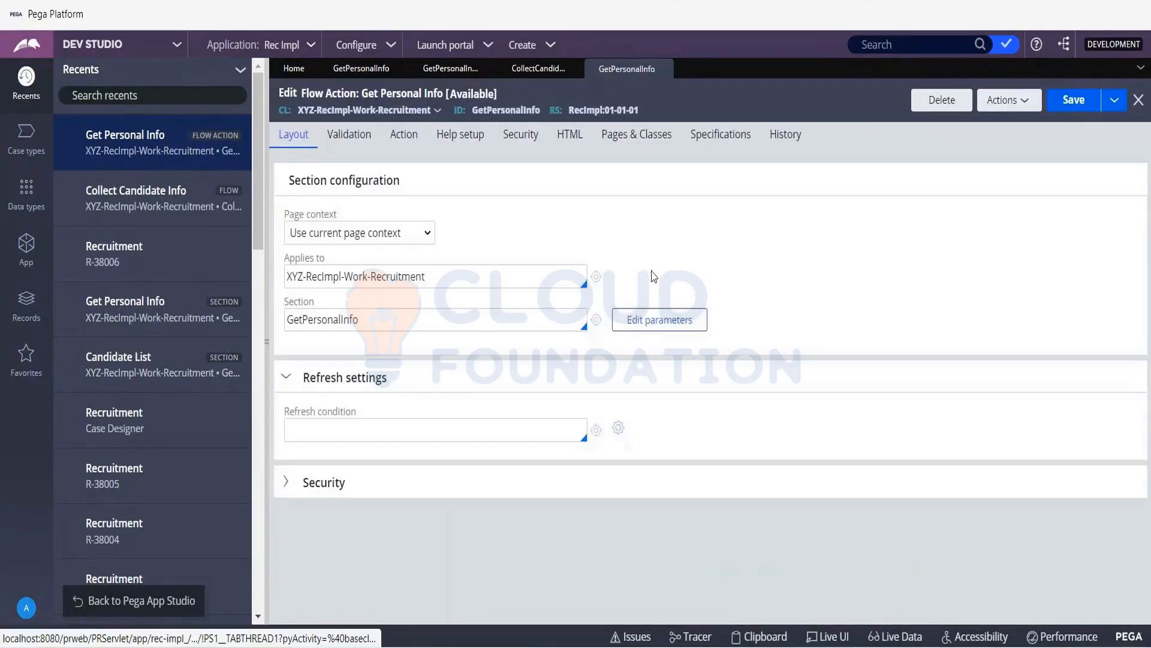
left_click(599, 312)
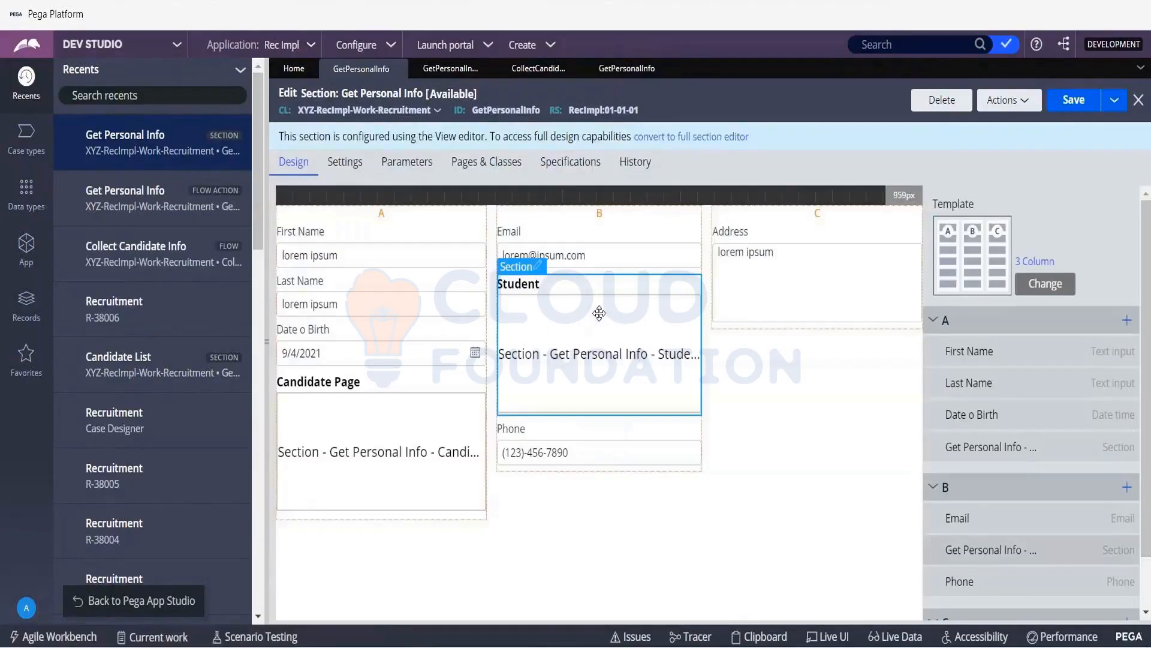
- Convert the Get Personal Info section to the full section editor and save it
left_click(687, 139)
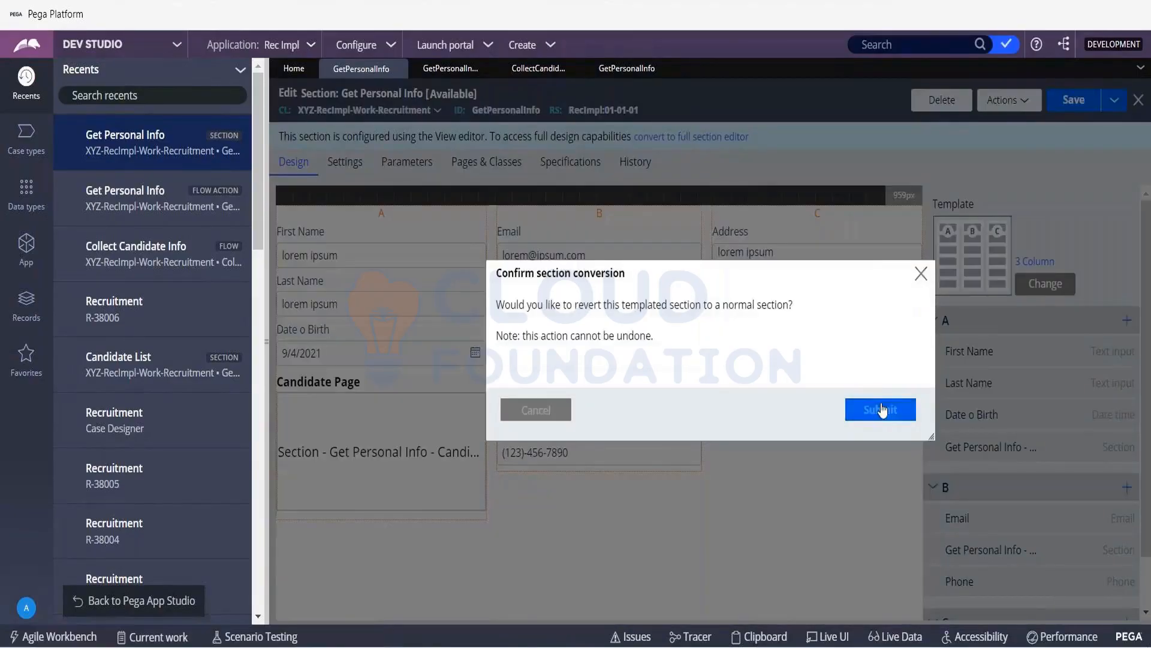
left_click(881, 410)
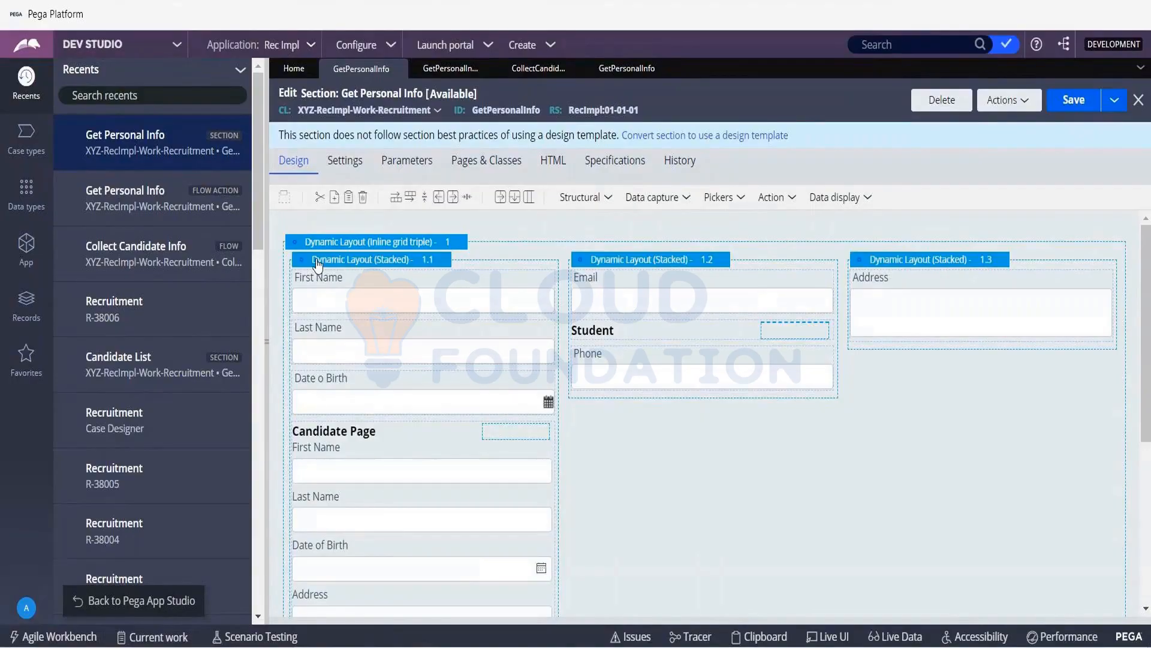
left_click(1073, 100)
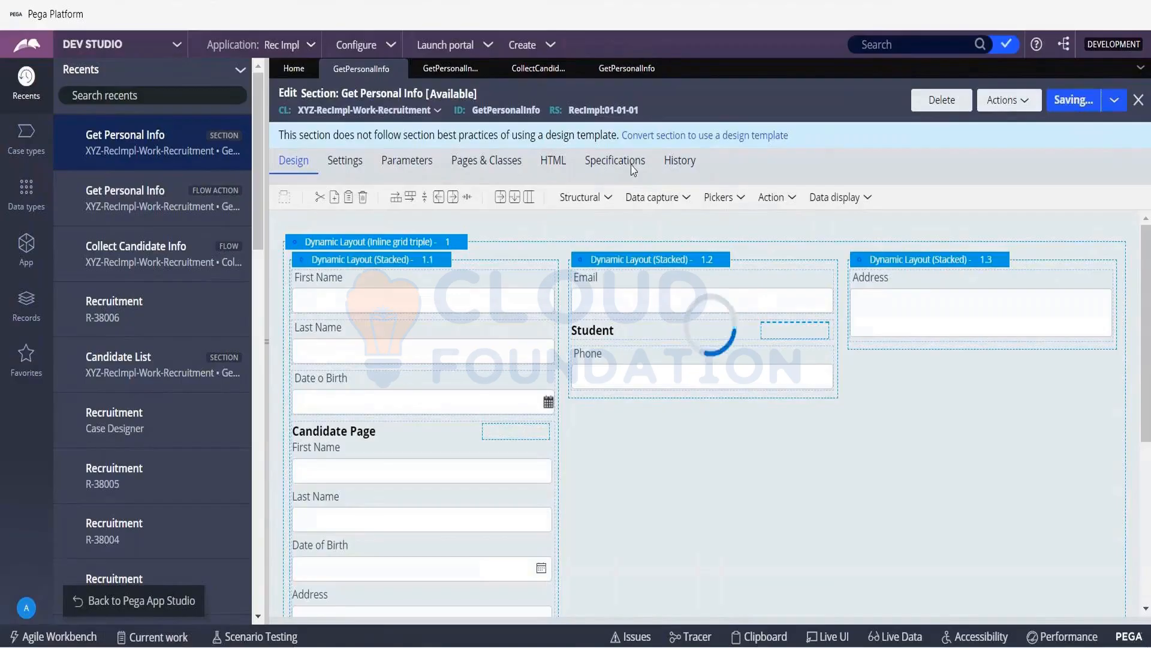
left_click(1068, 100)
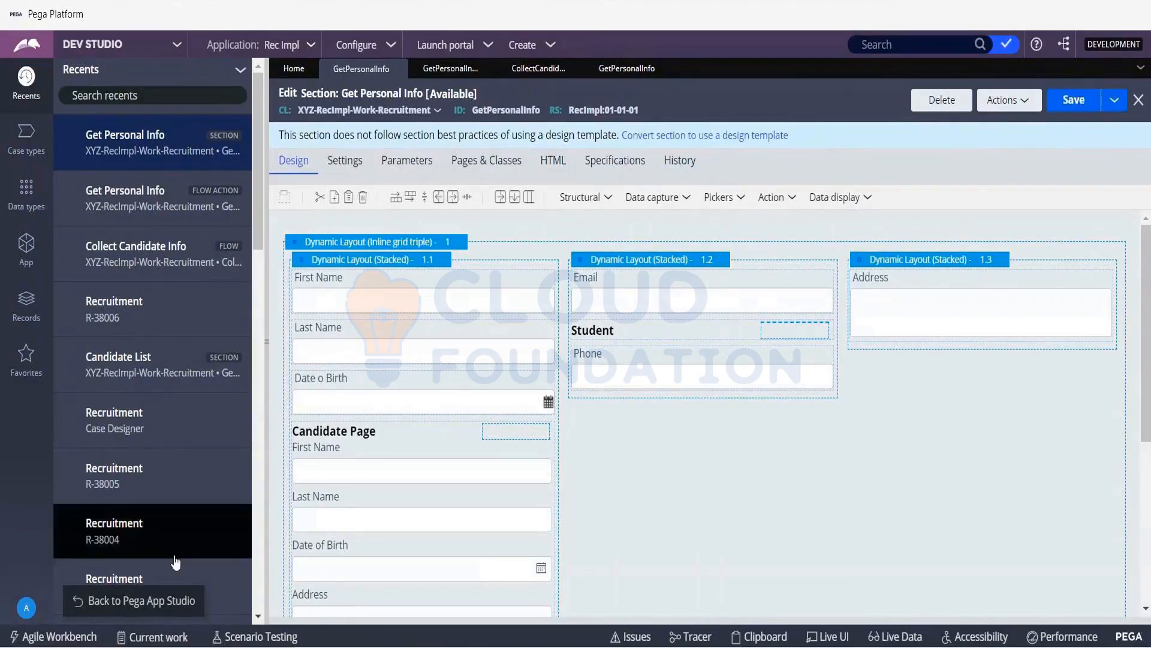
- Return to App Studio, check the Get Personal Info step's view configuration, and open its section in Dev Studio
left_click(151, 602)
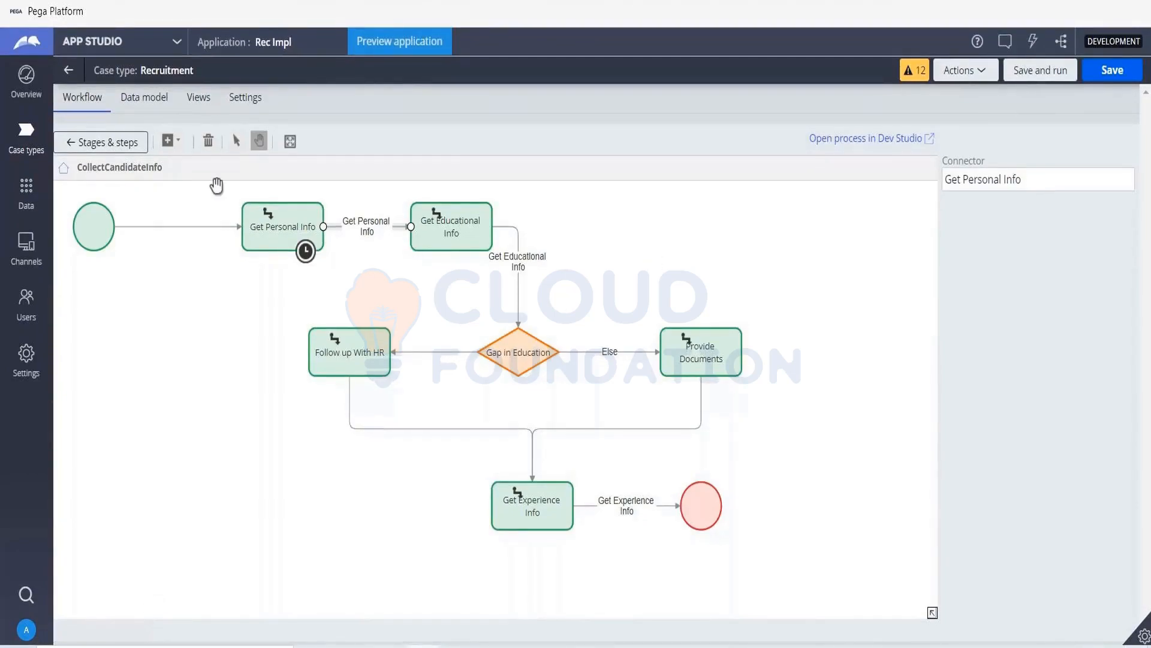
left_click(127, 141)
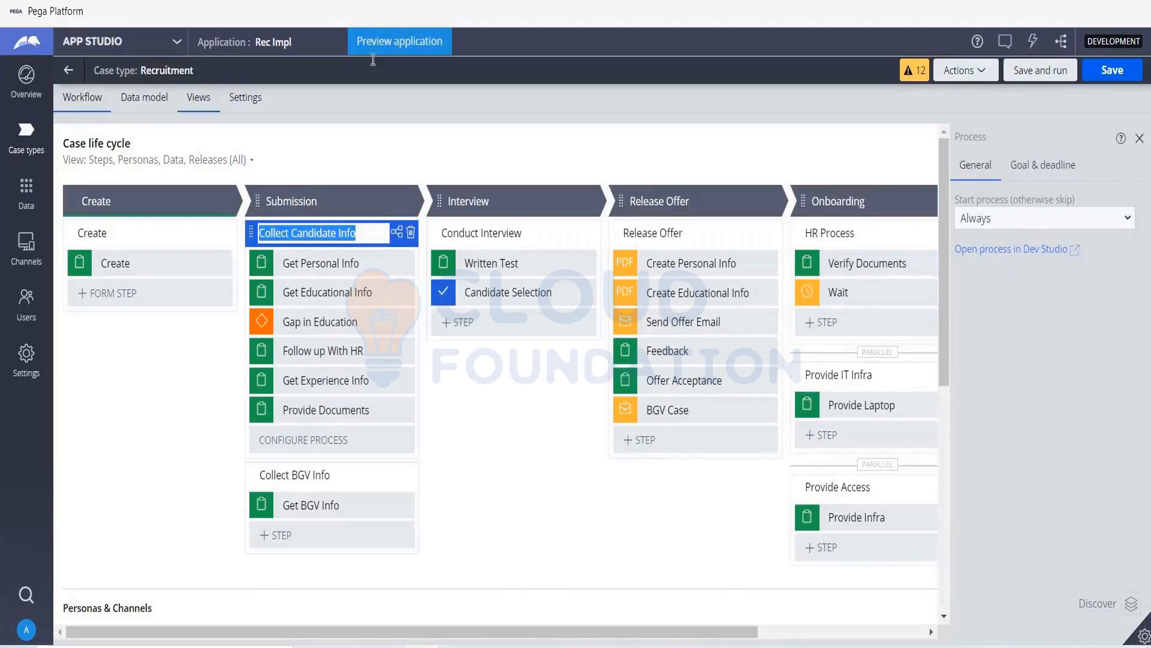
left_click(352, 268)
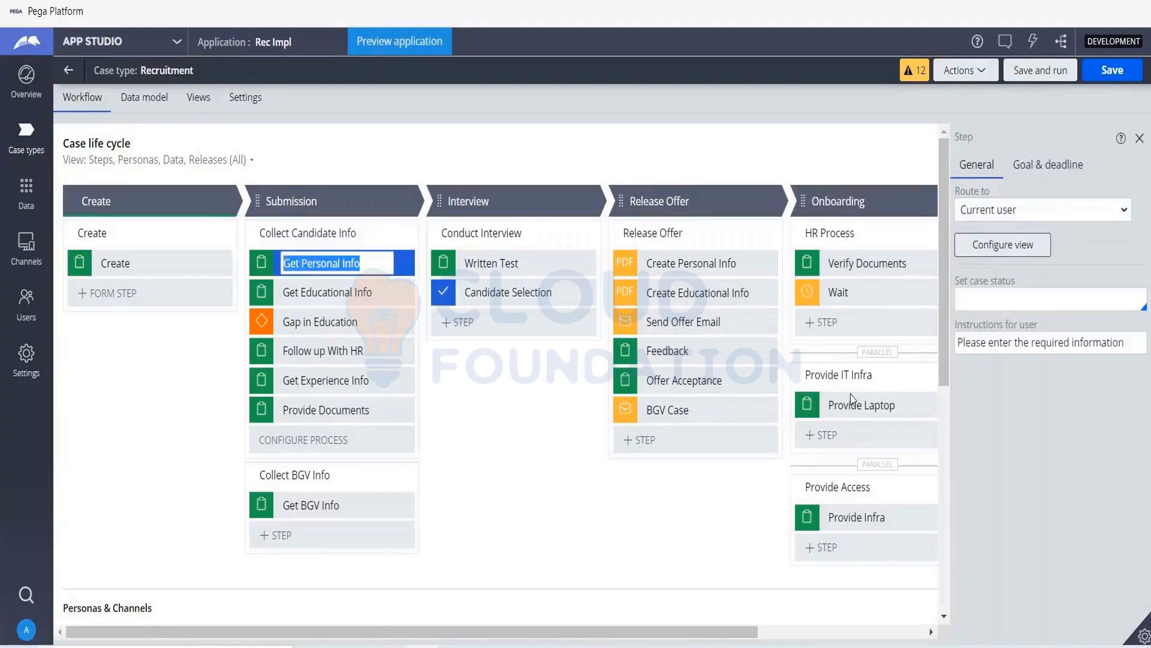
left_click(1003, 244)
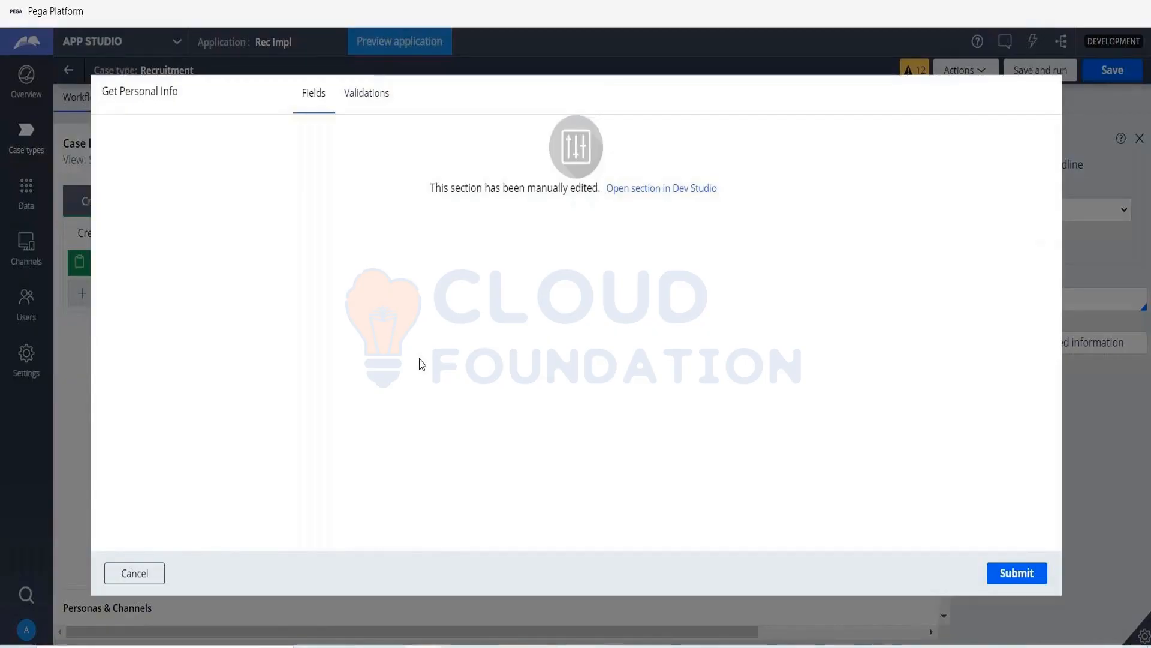
left_click(661, 188)
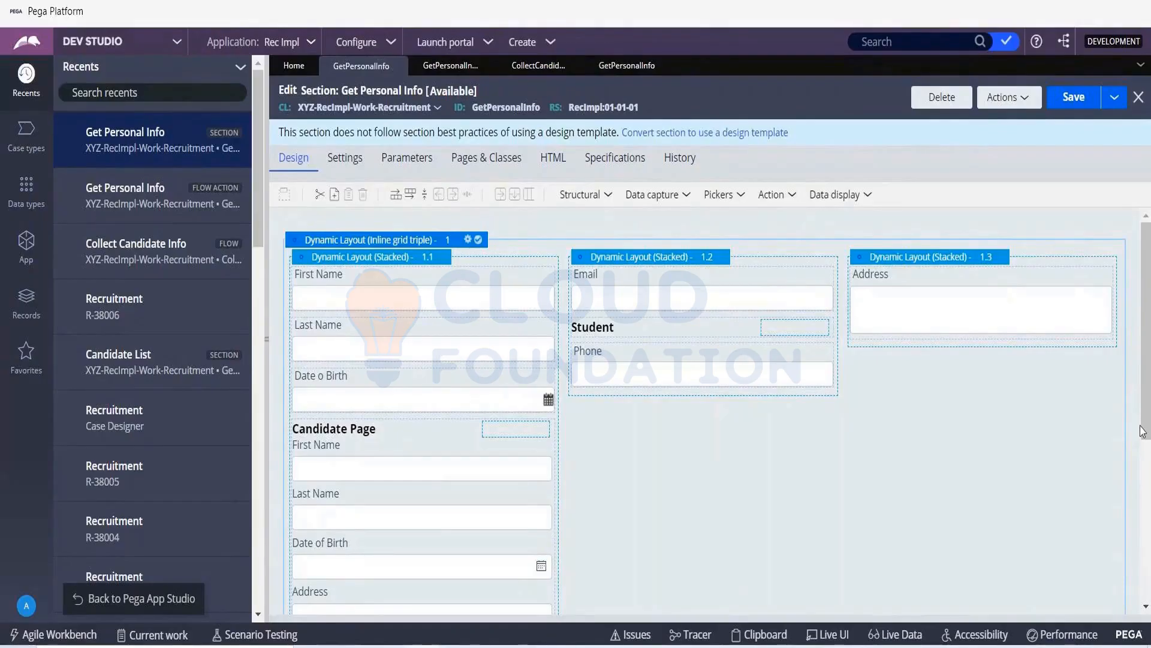
- Convert the Get Personal Info section to use a design template, show its design, and save it
left_click(913, 39)
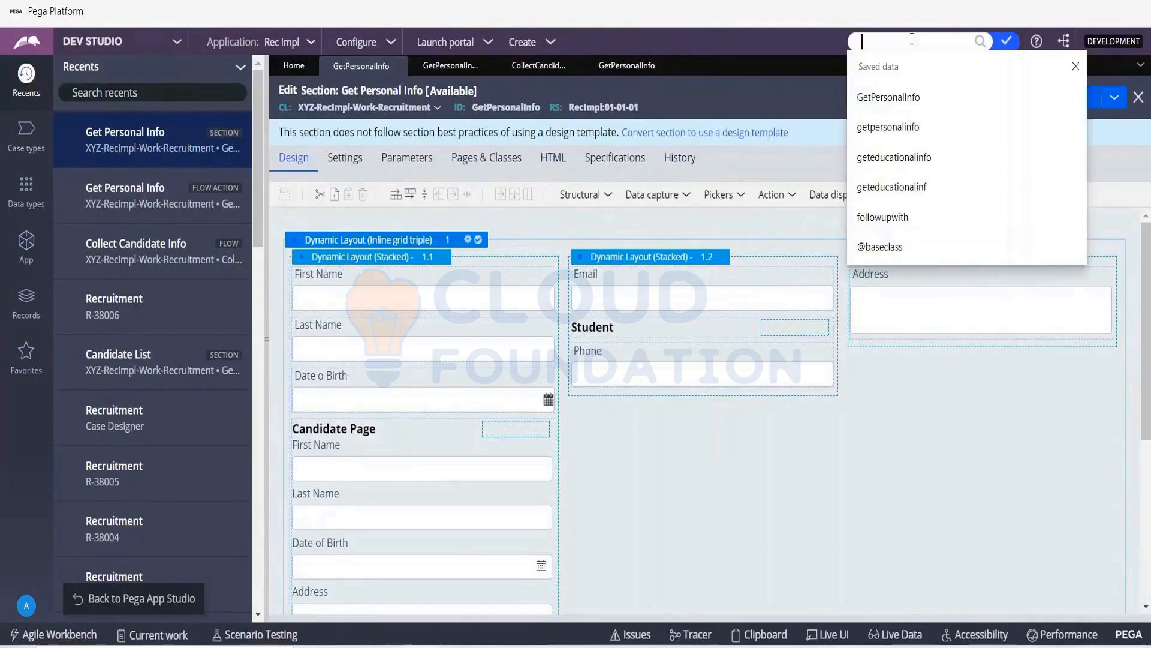
left_click(810, 41)
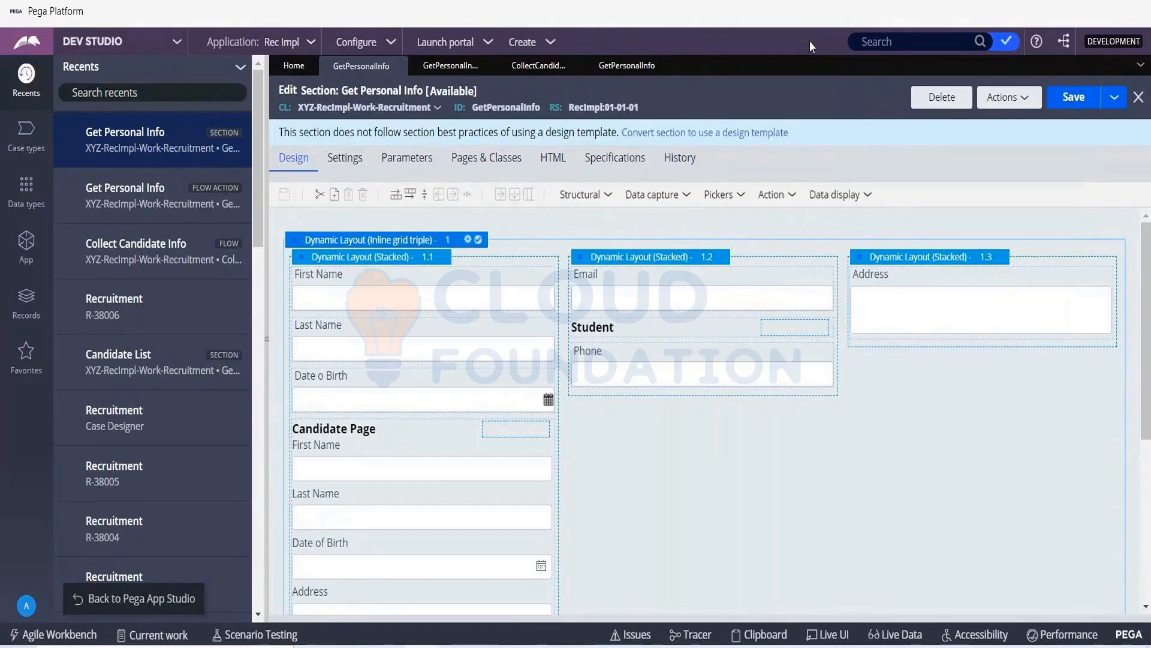
left_click(754, 132)
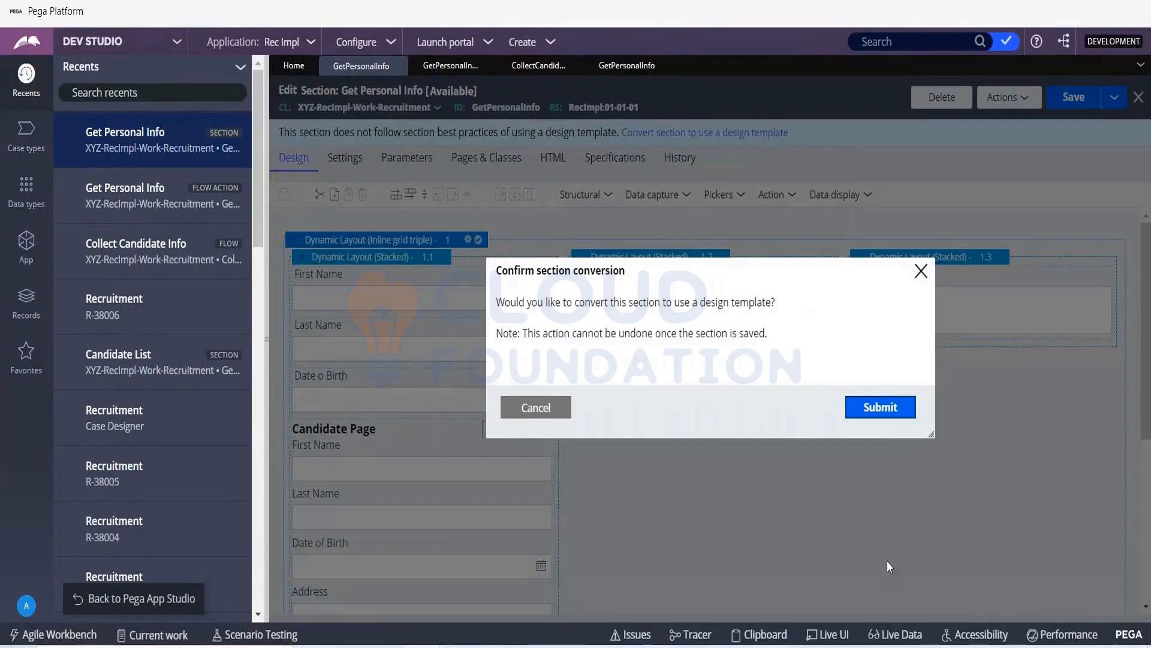
left_click(881, 415)
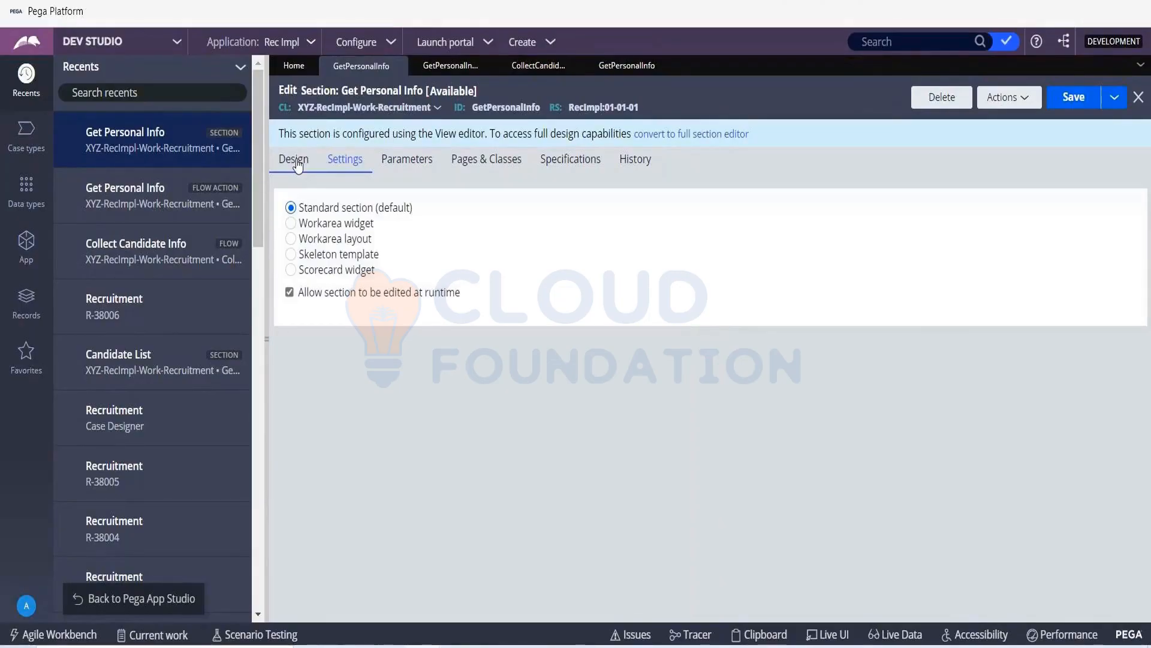
left_click(298, 166)
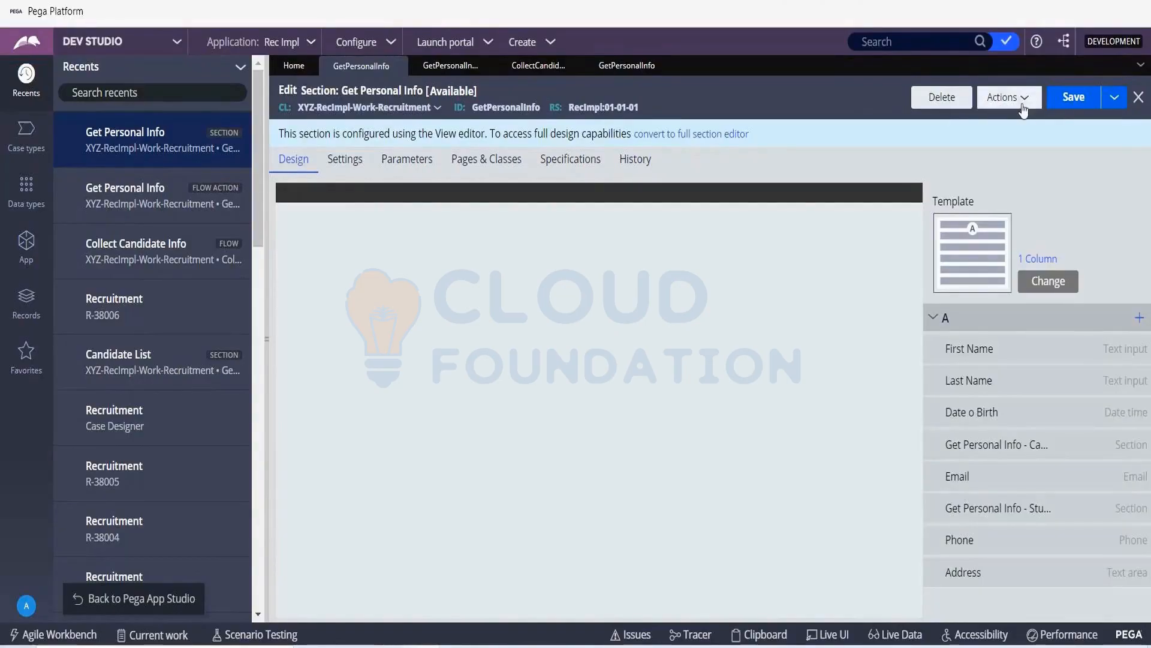
left_click(1062, 105)
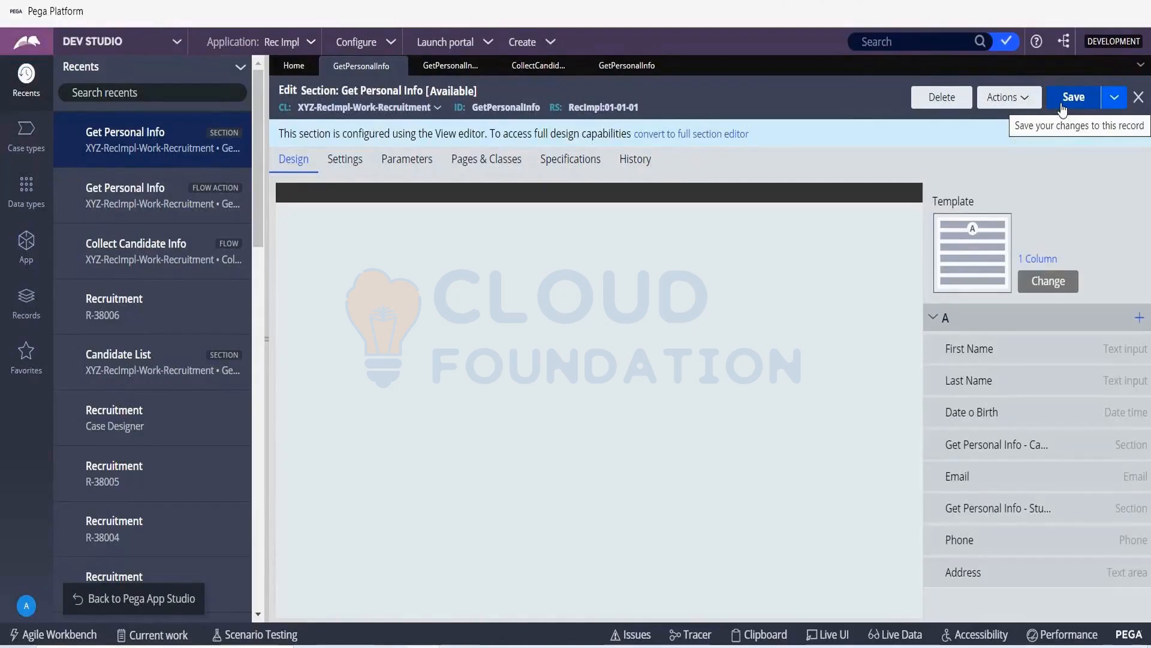
left_click(1062, 108)
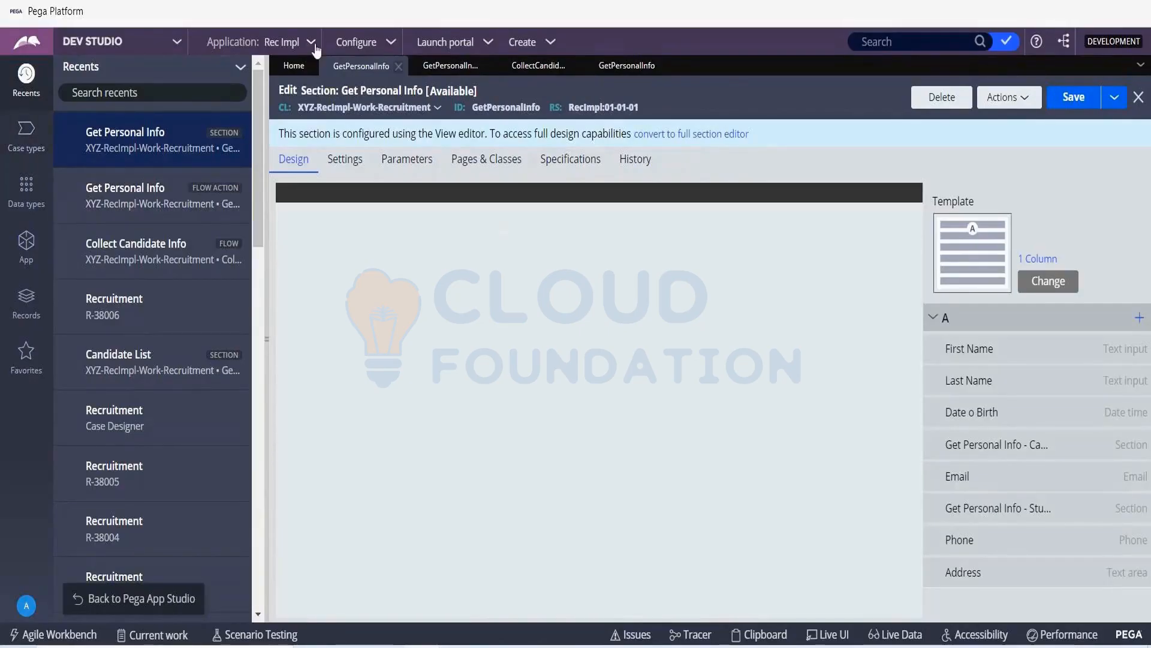
- Reload the platform, switch to App Studio, and open the Recruitment case type
key("F5")
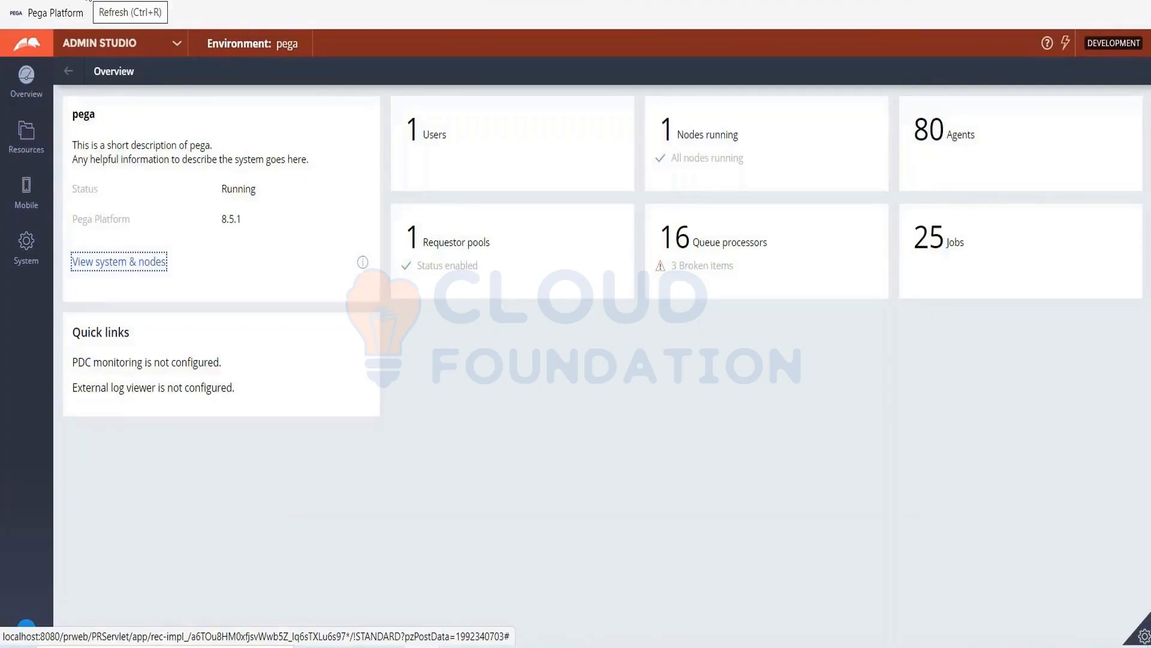
left_click(174, 44)
left_click(86, 125)
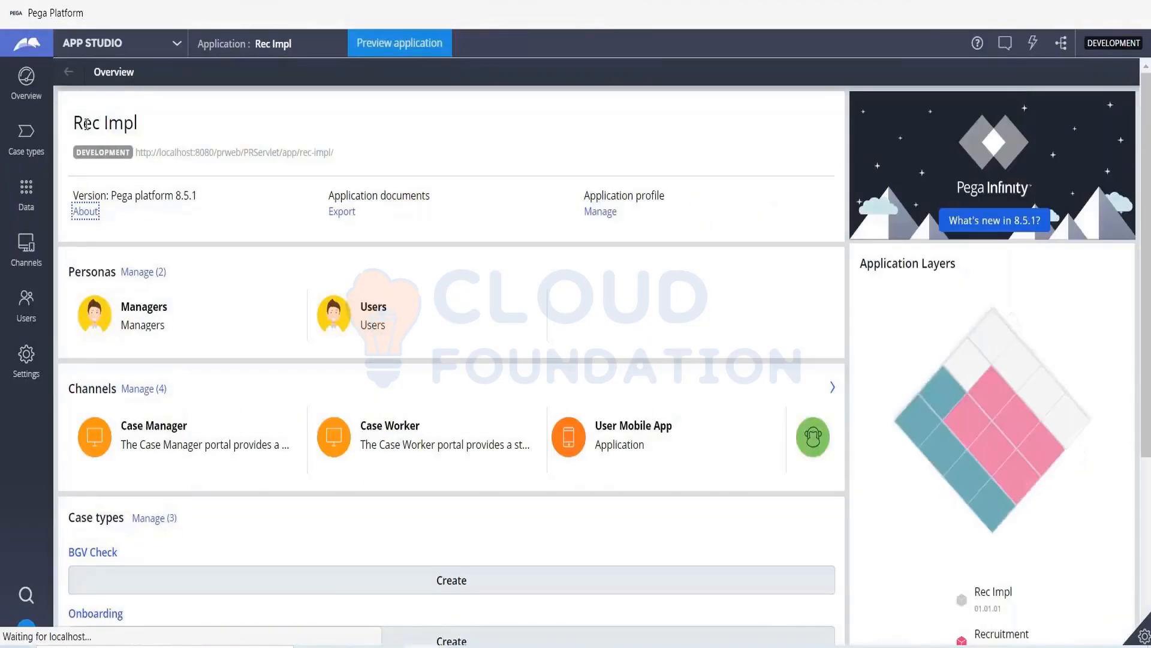
left_click(30, 130)
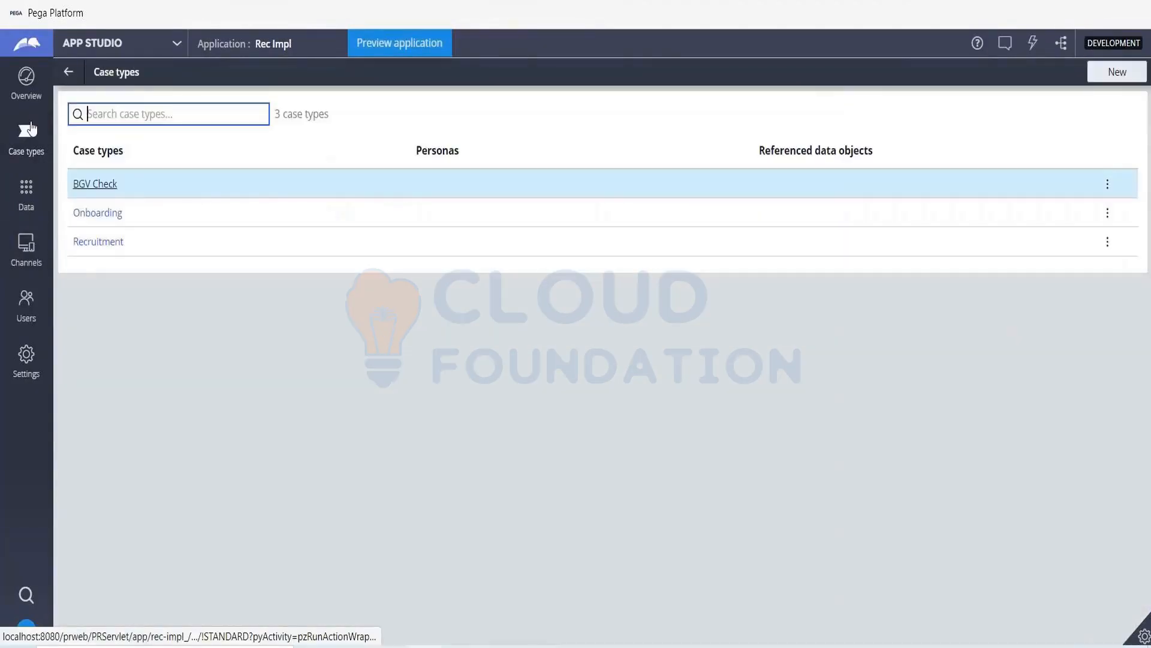
left_click(97, 240)
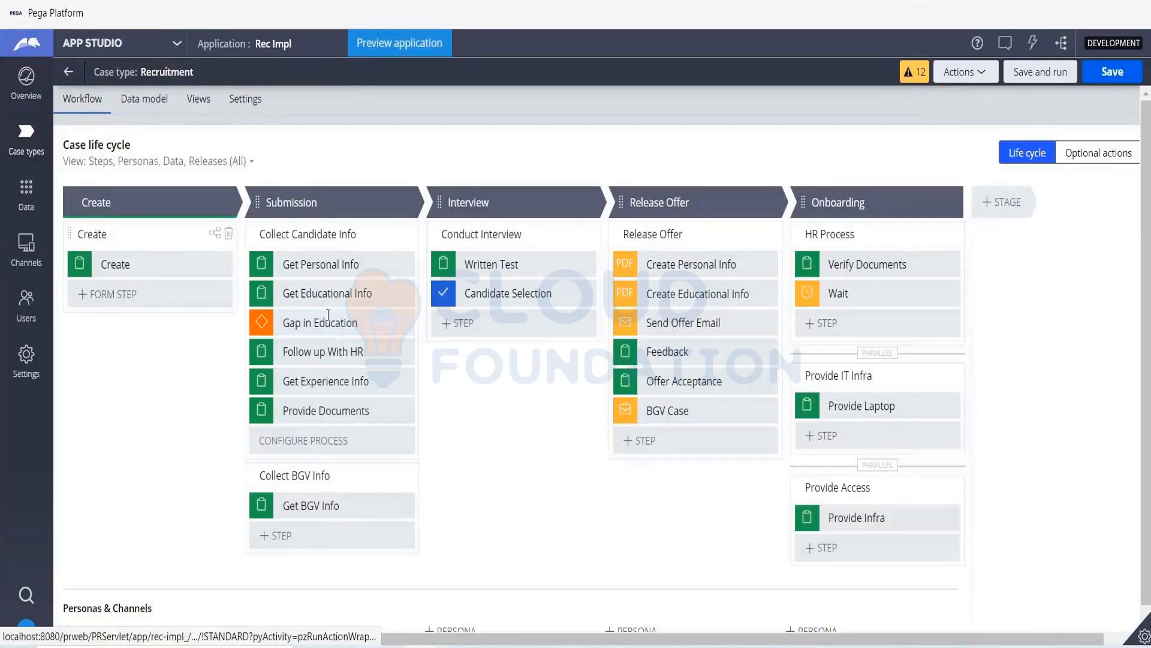
- Check the fields in the Get Personal Info step's view configuration and close it without changes
left_click(319, 266)
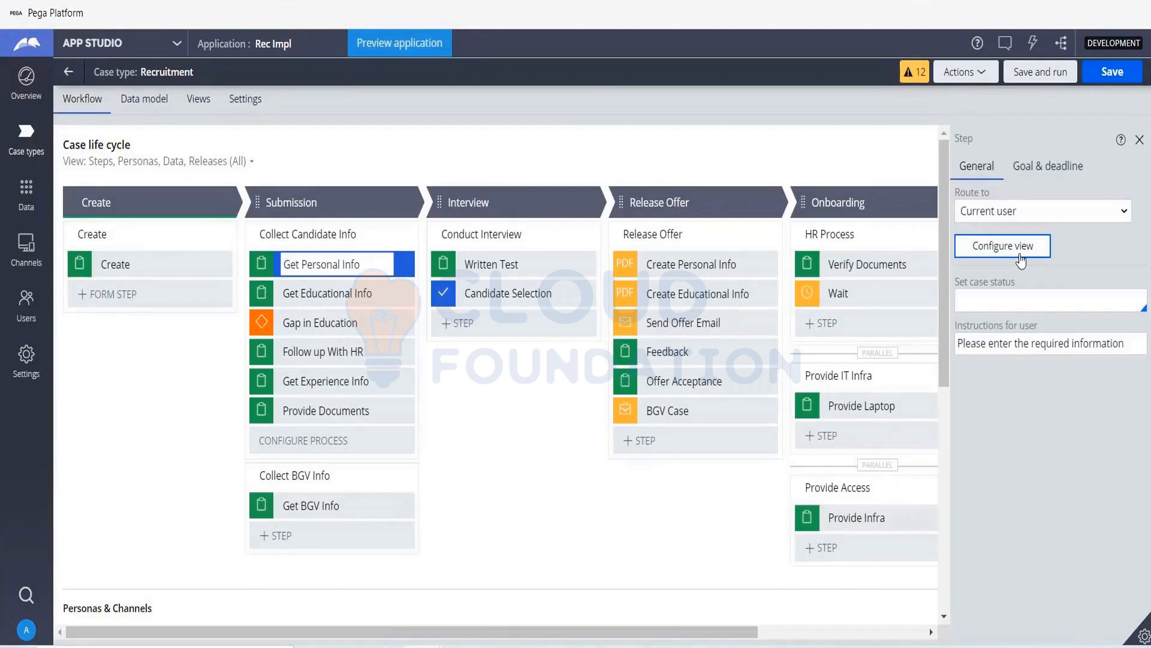
left_click(1020, 260)
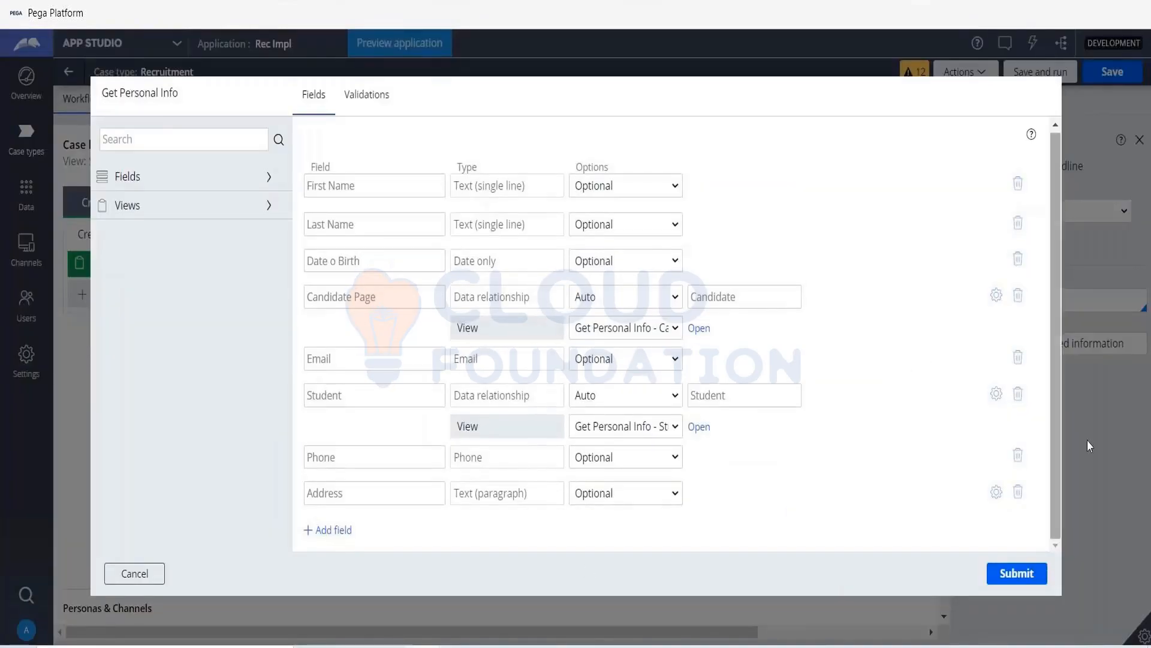
left_click(144, 584)
left_click(145, 579)
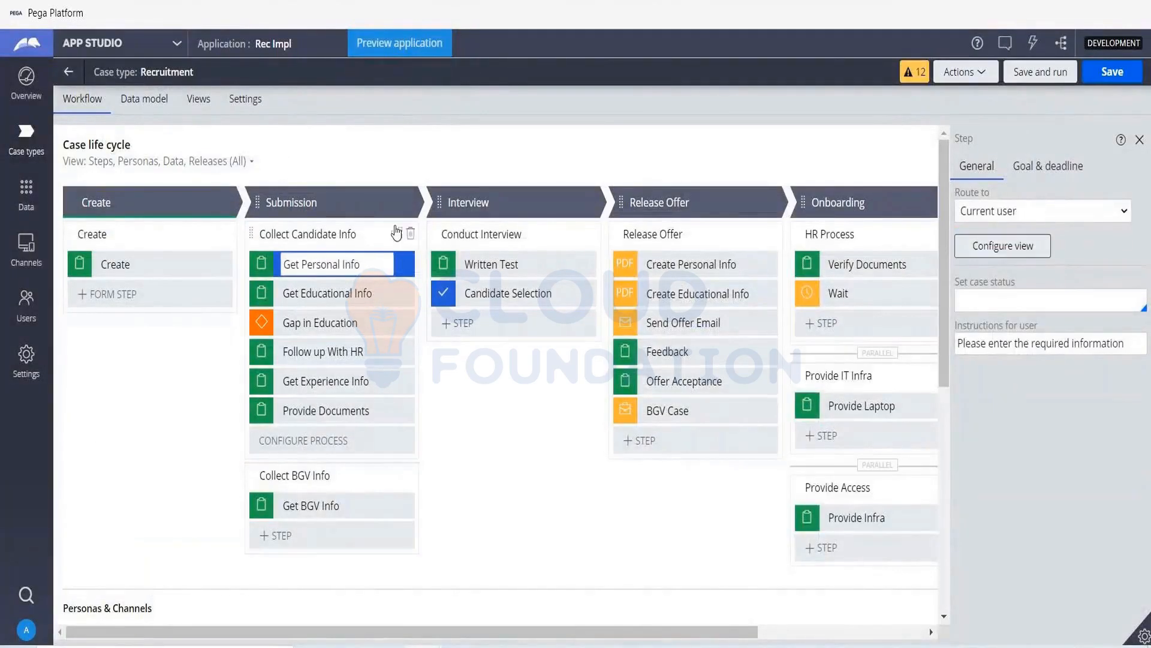
- Open the Collect Candidate Info process in Dev Studio and go through the Get Personal Info connector's flow action to its GetPersonalInfo section
left_click(396, 233)
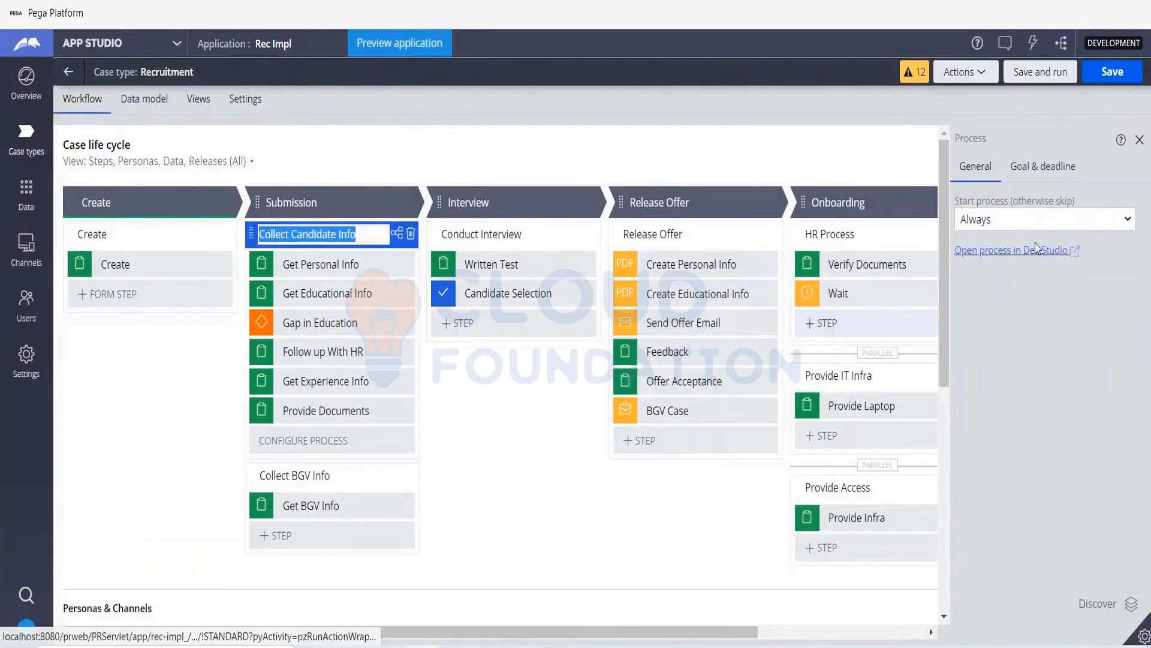
left_click(1016, 252)
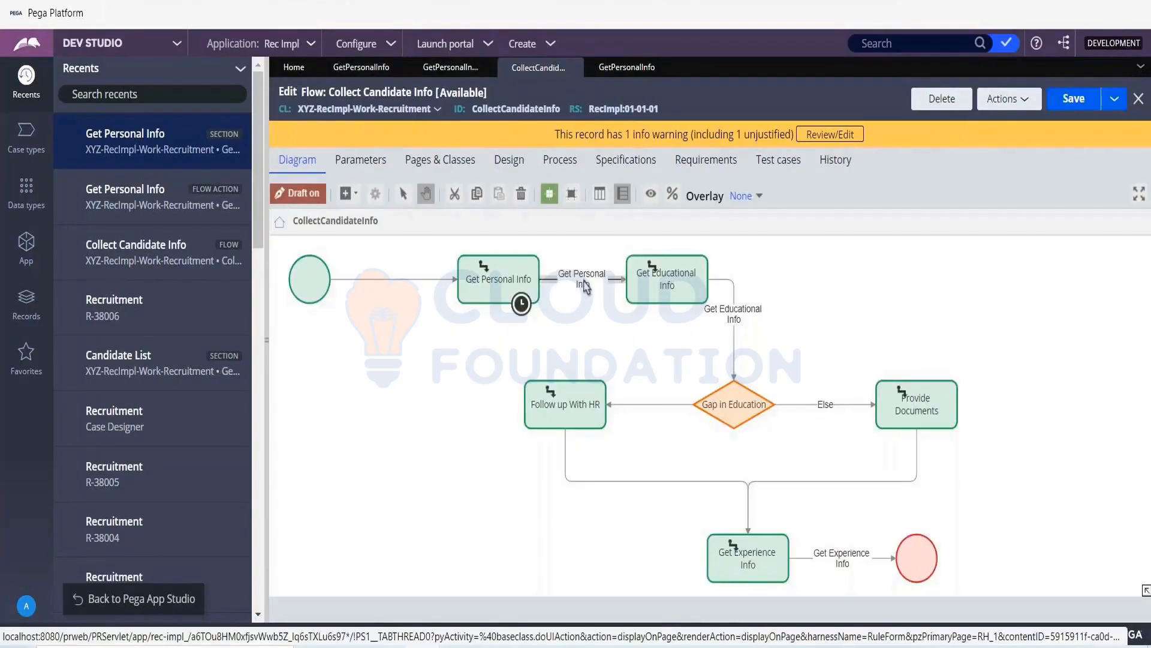
double_click(585, 287)
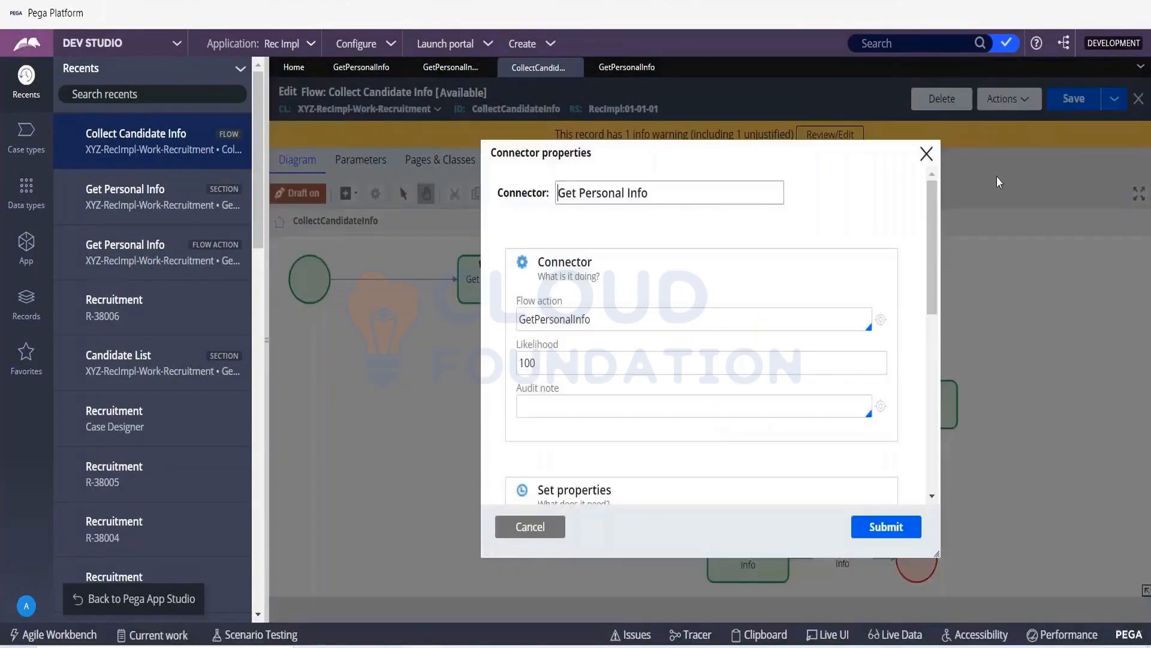
left_click(906, 525)
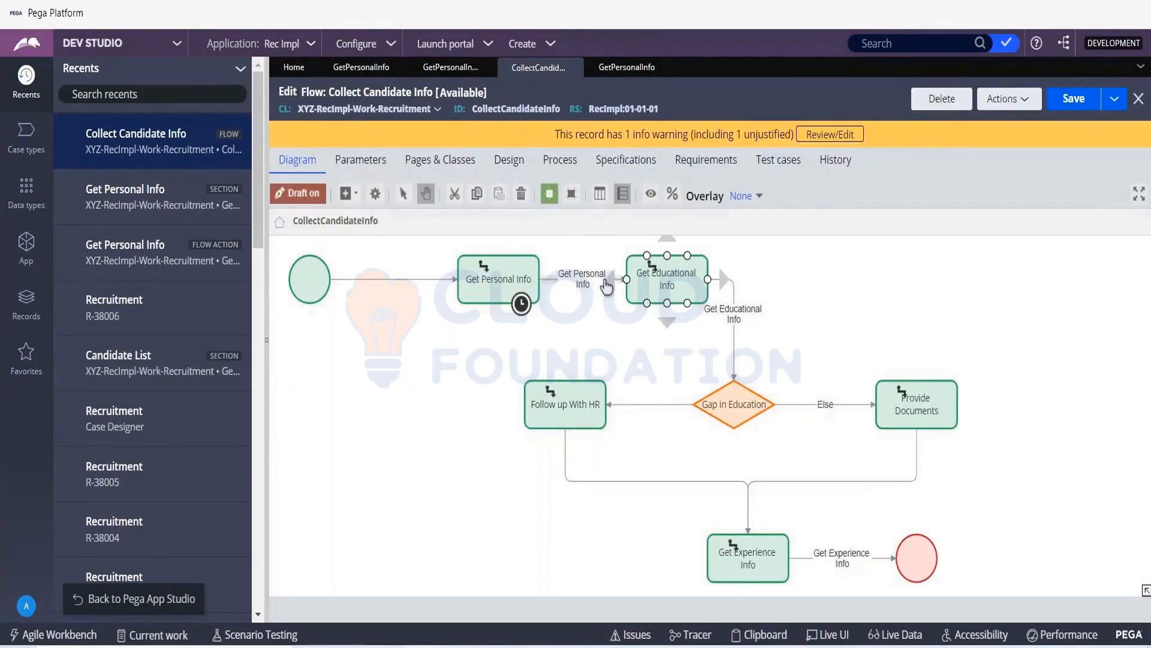
double_click(607, 287)
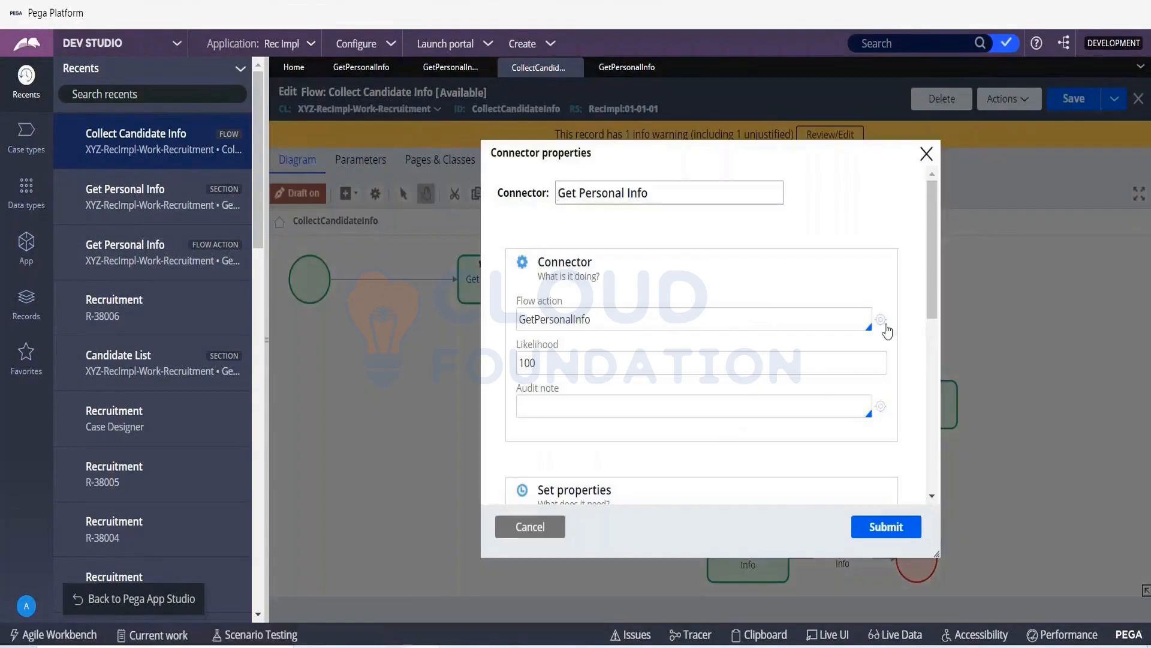
left_click(881, 321)
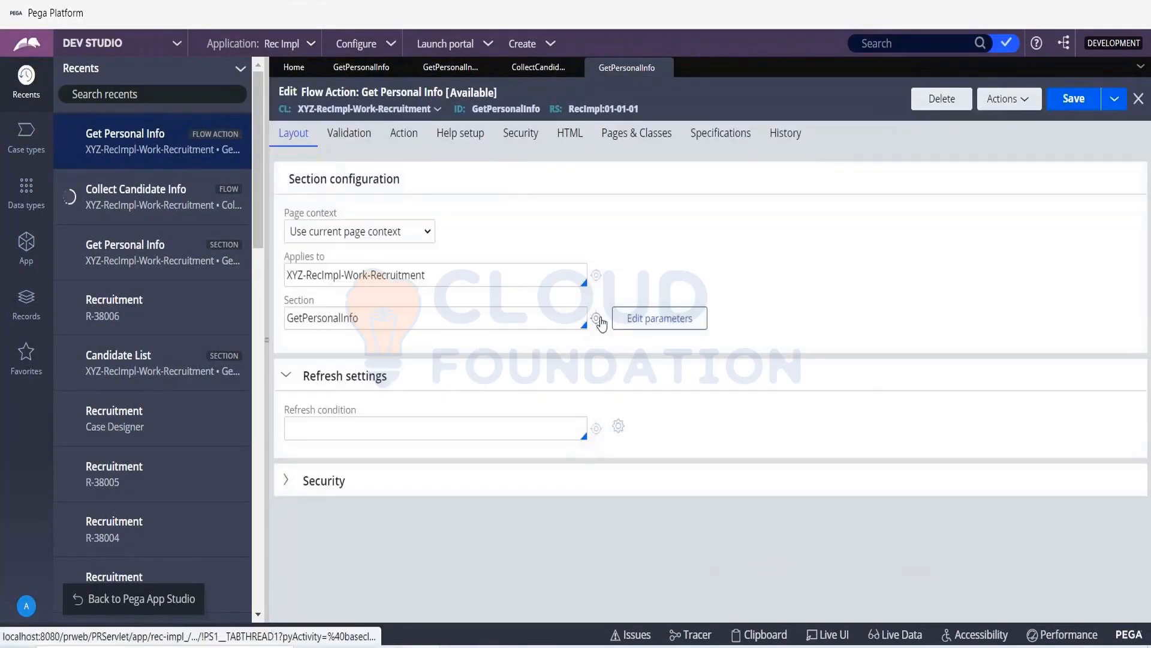
left_click(596, 320)
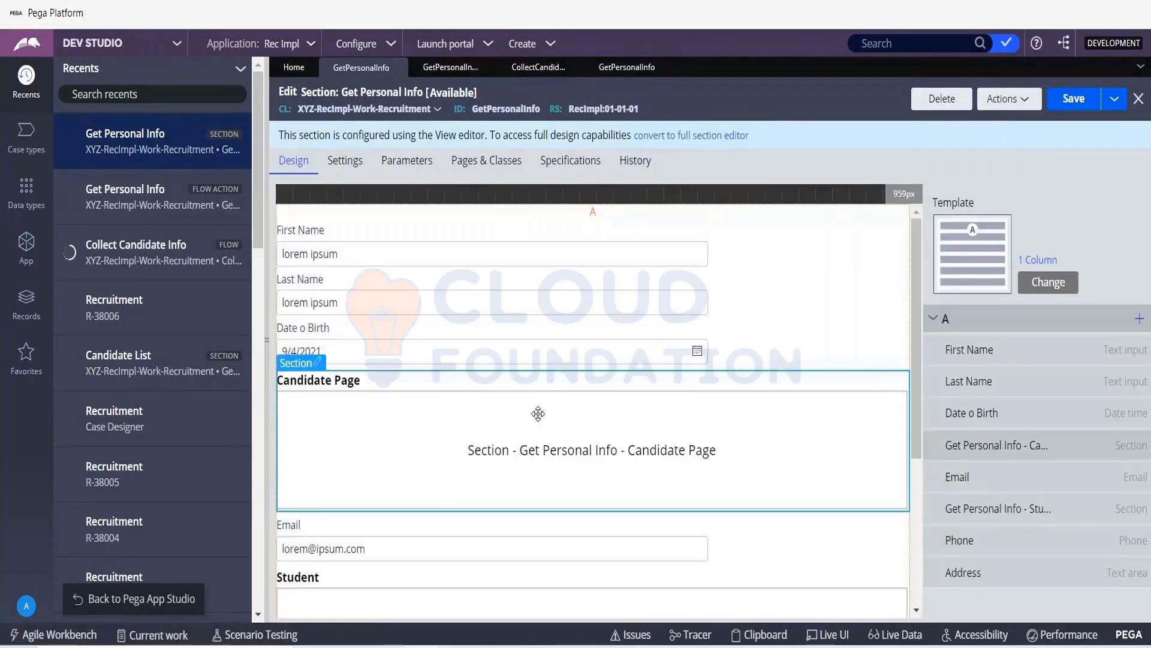
- Examine the embedded Candidate Page section's fields and return to the Get Personal Info section through its flow action
double_click(538, 413)
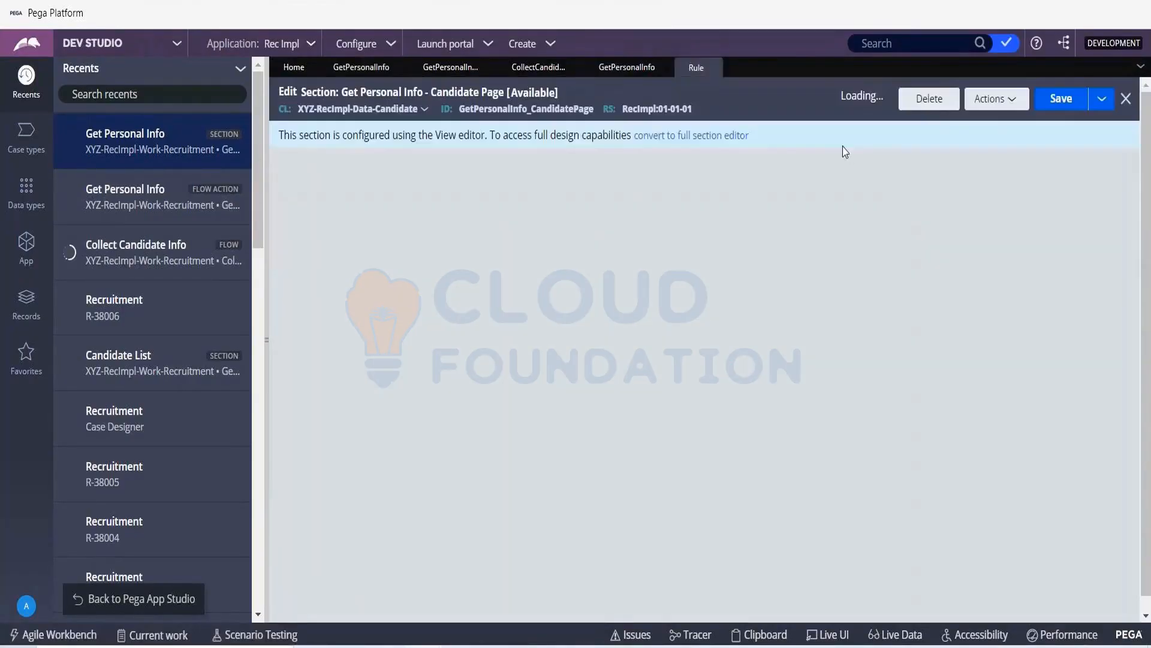
left_click(618, 70)
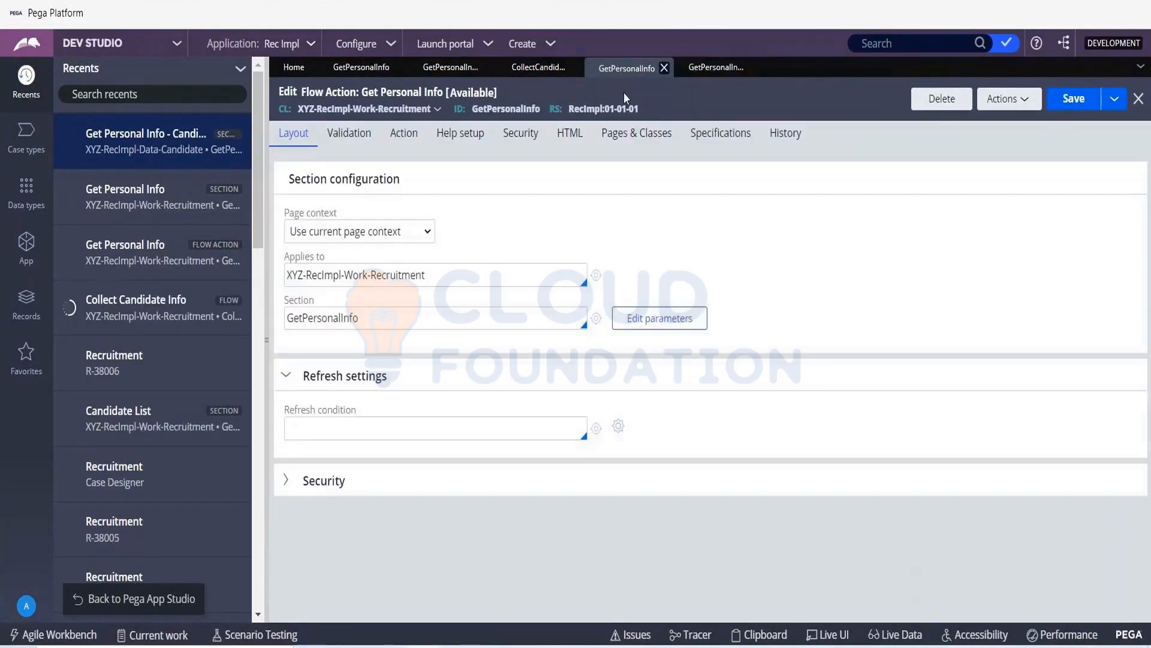
left_click(710, 70)
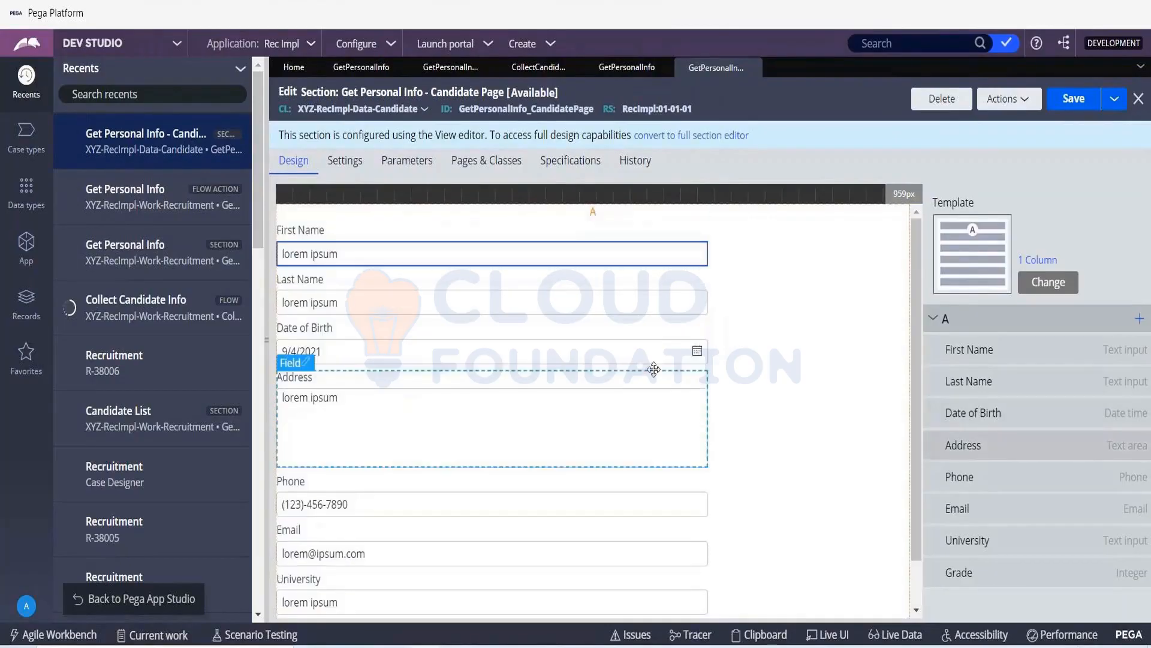
left_click(619, 66)
left_click(597, 327)
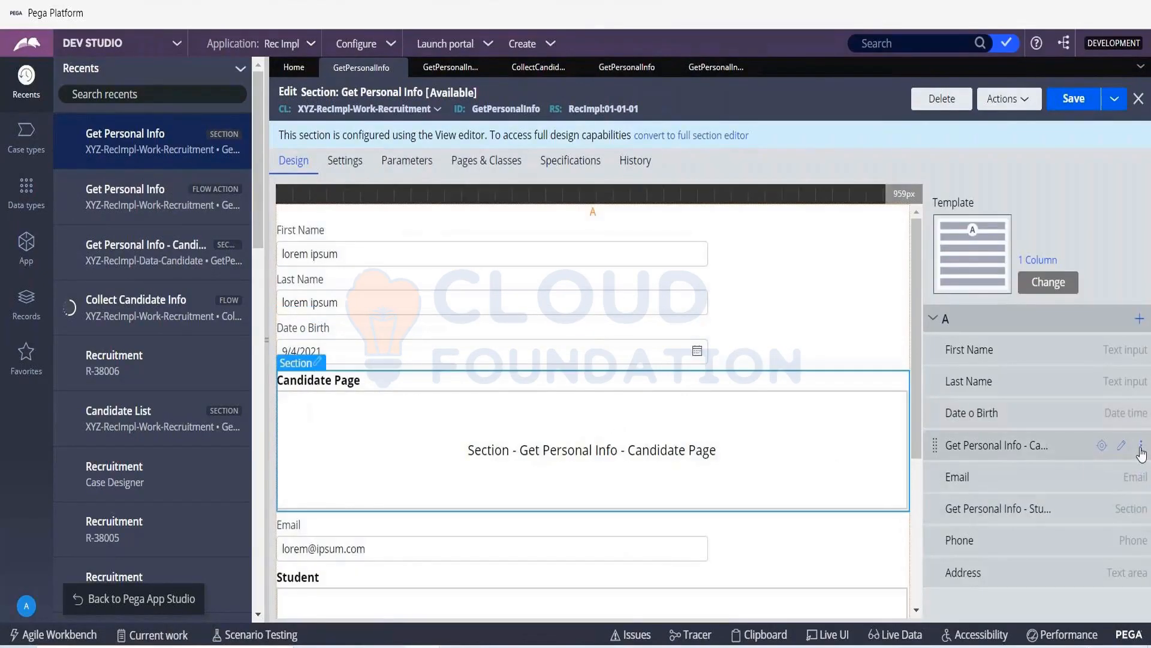
- Delete the embedded Candidate Page and Student sections from region A of the Get Personal Info section
left_click(1141, 451)
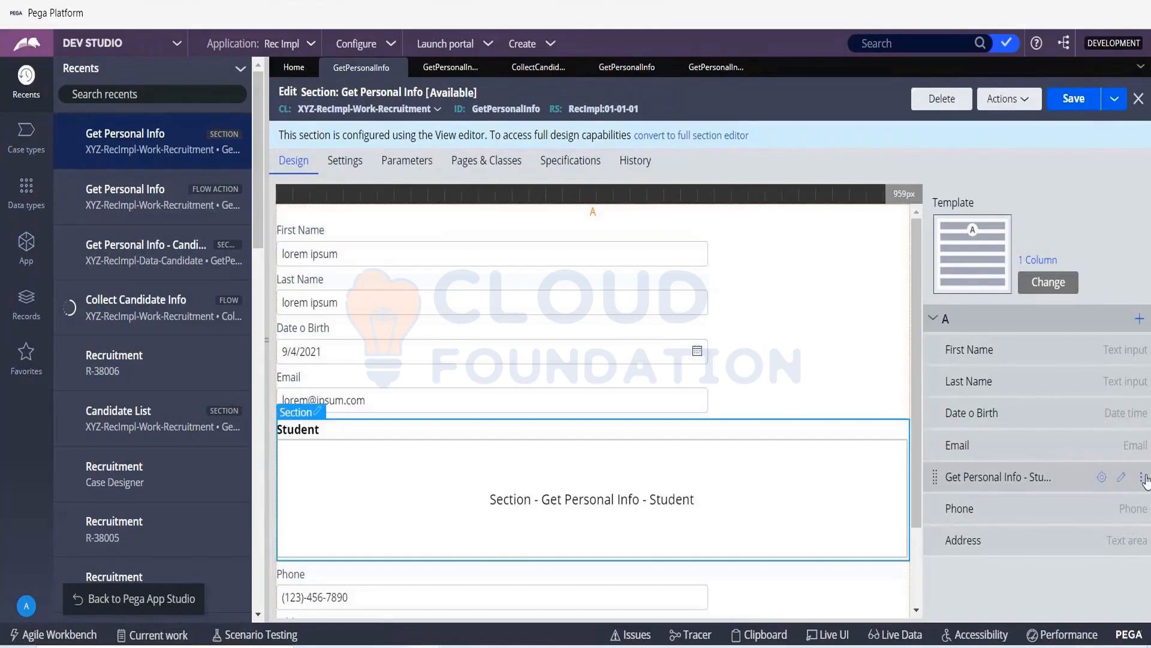
left_click(1144, 478)
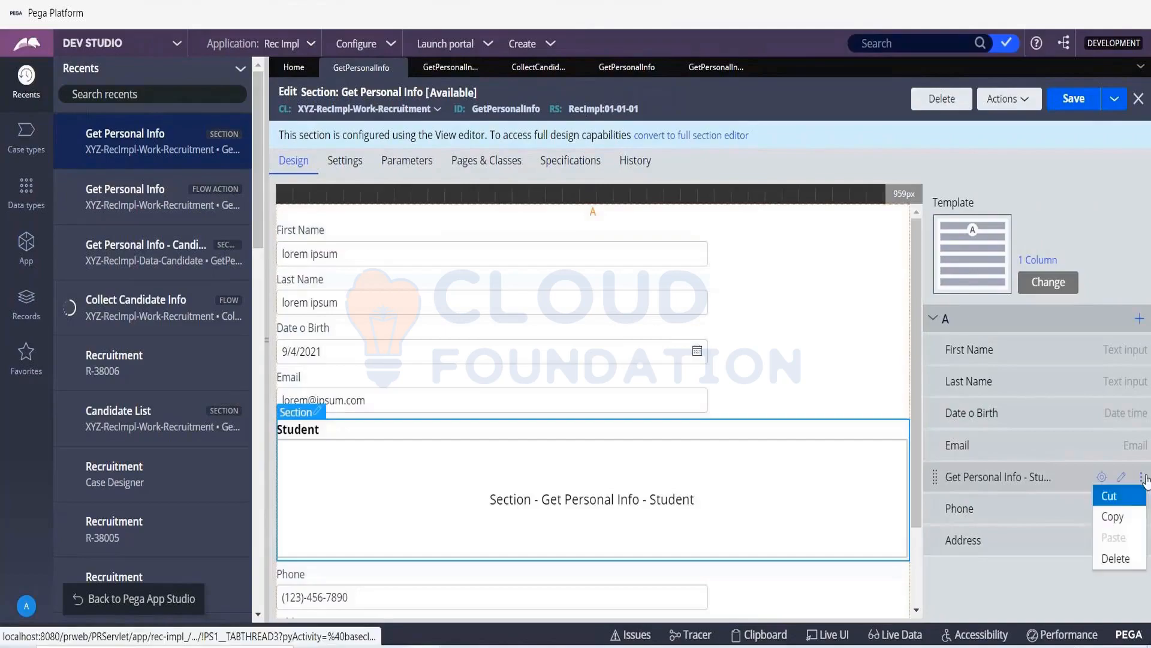
left_click(1123, 556)
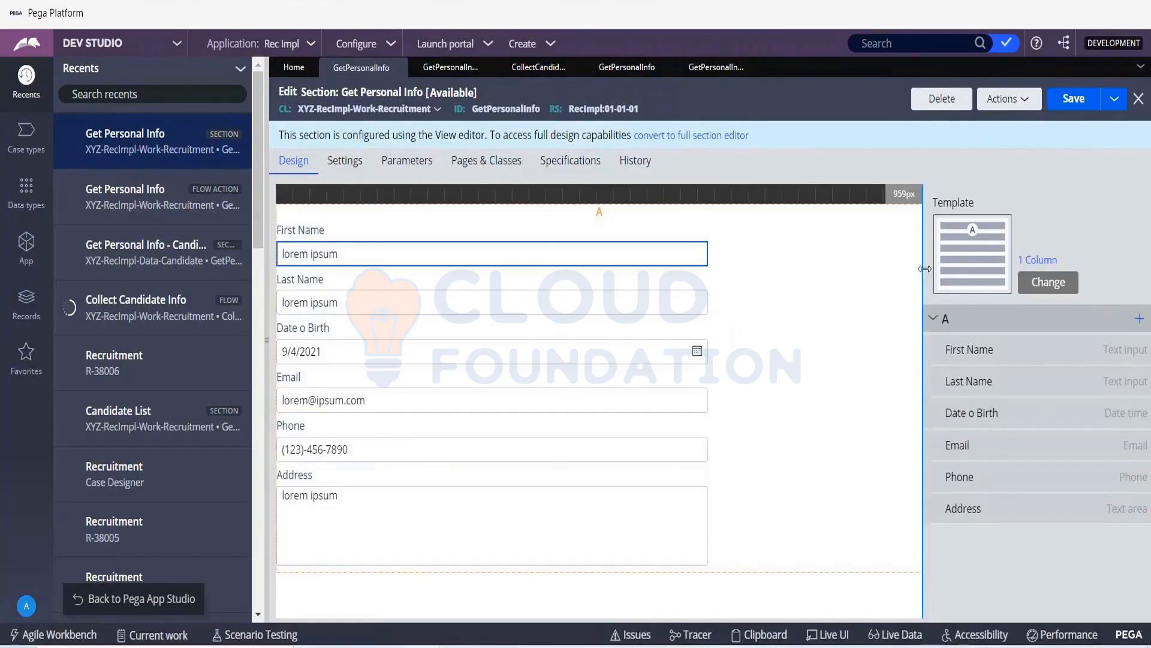
- Add a Dropdown picker to region A of the Get Personal Info section and select the new field
left_click(1139, 319)
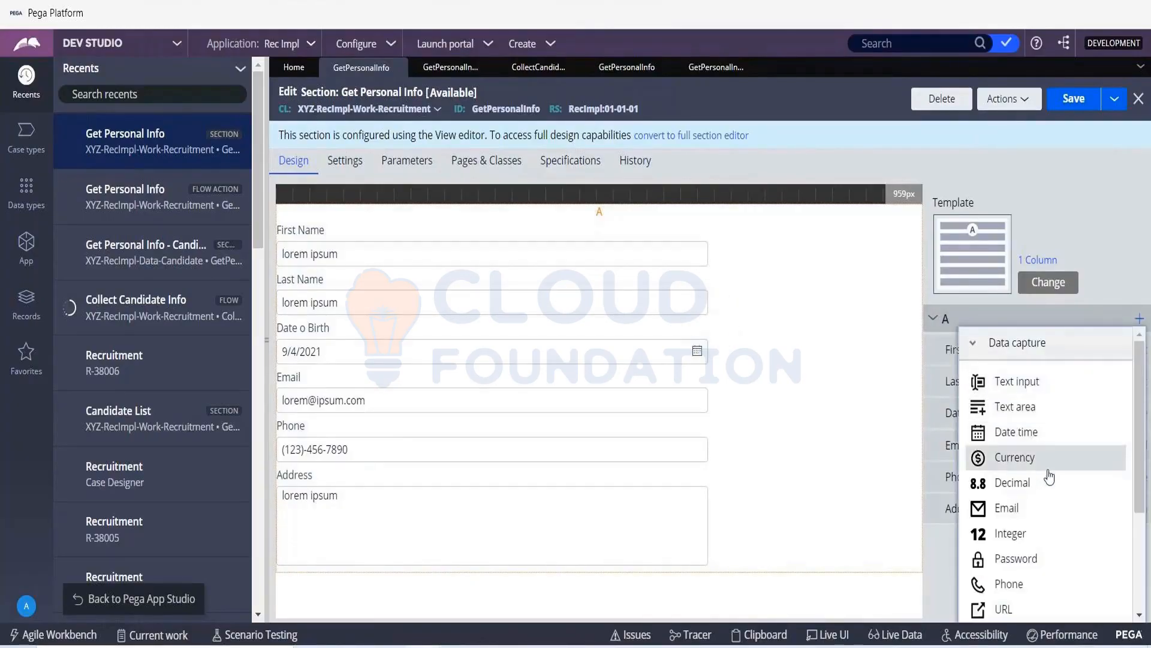
scroll(1044, 551, "down", 1)
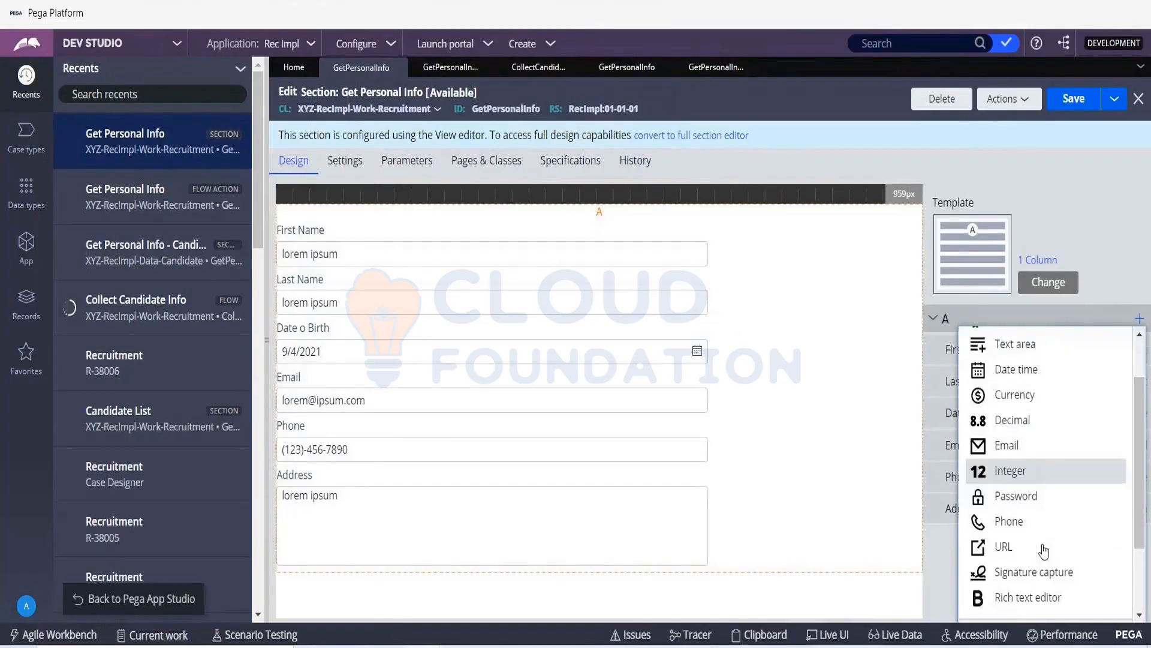
scroll(1044, 551, "down", 1)
scroll(1044, 551, "down", 1)
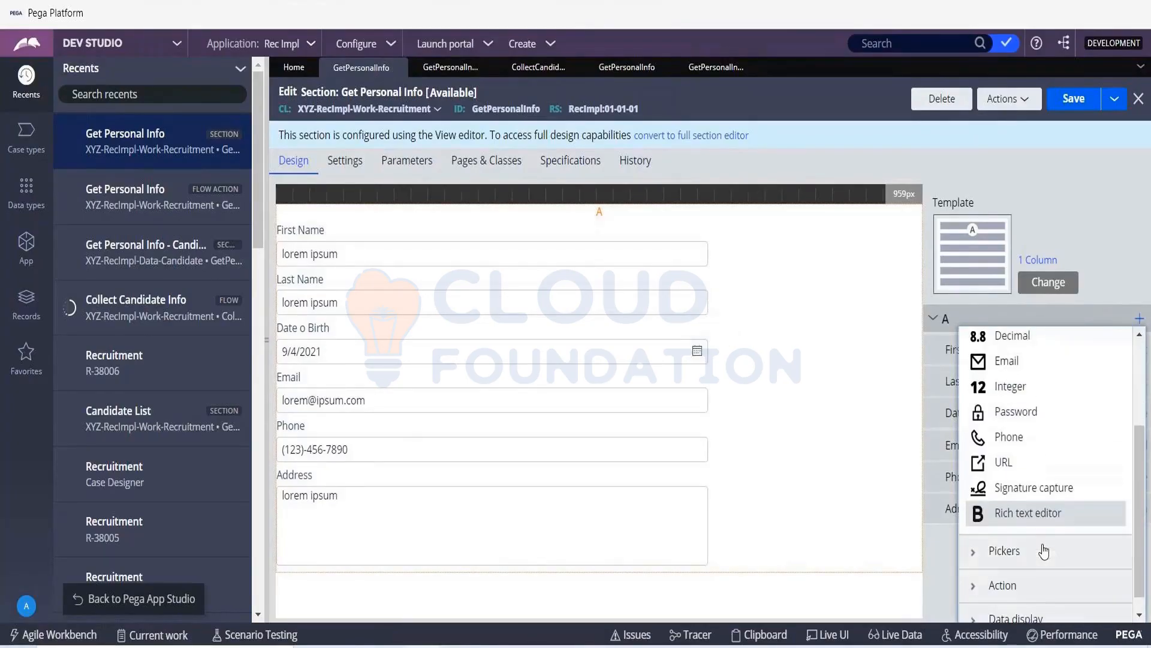
left_click(1044, 550)
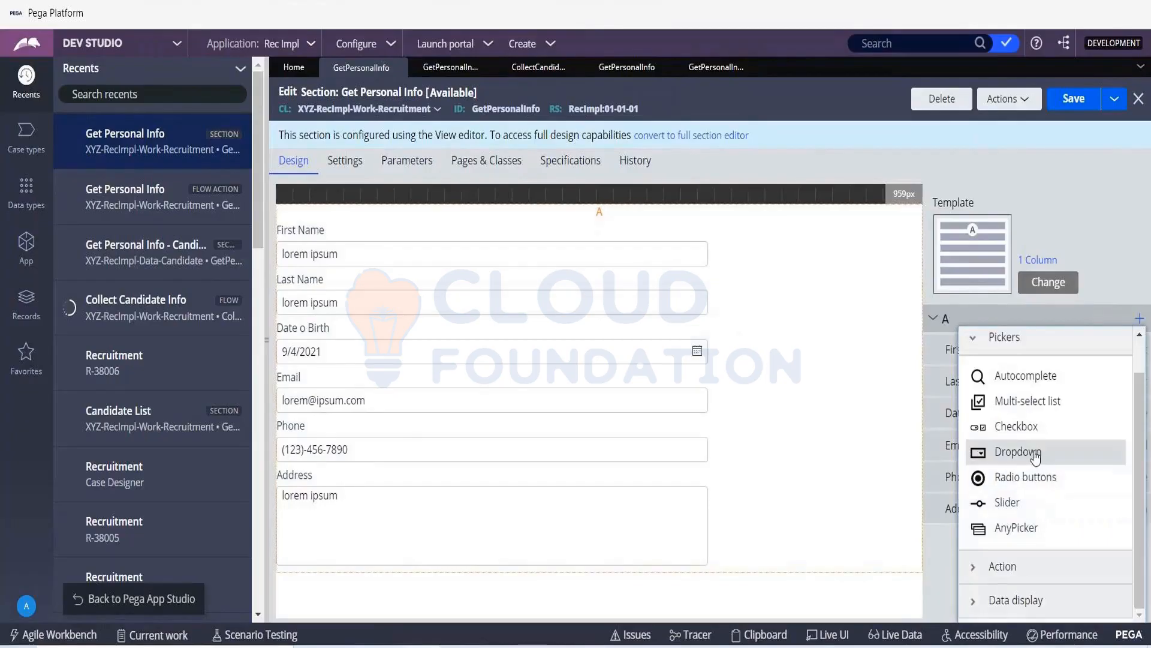
left_click(1035, 455)
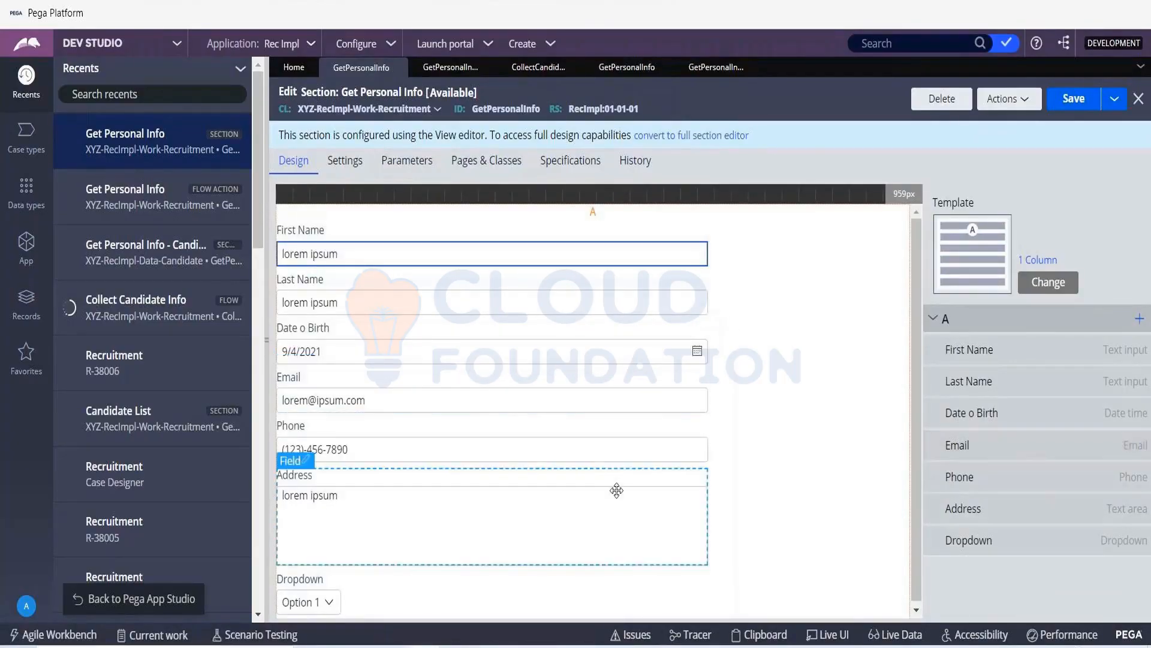
left_click(333, 594)
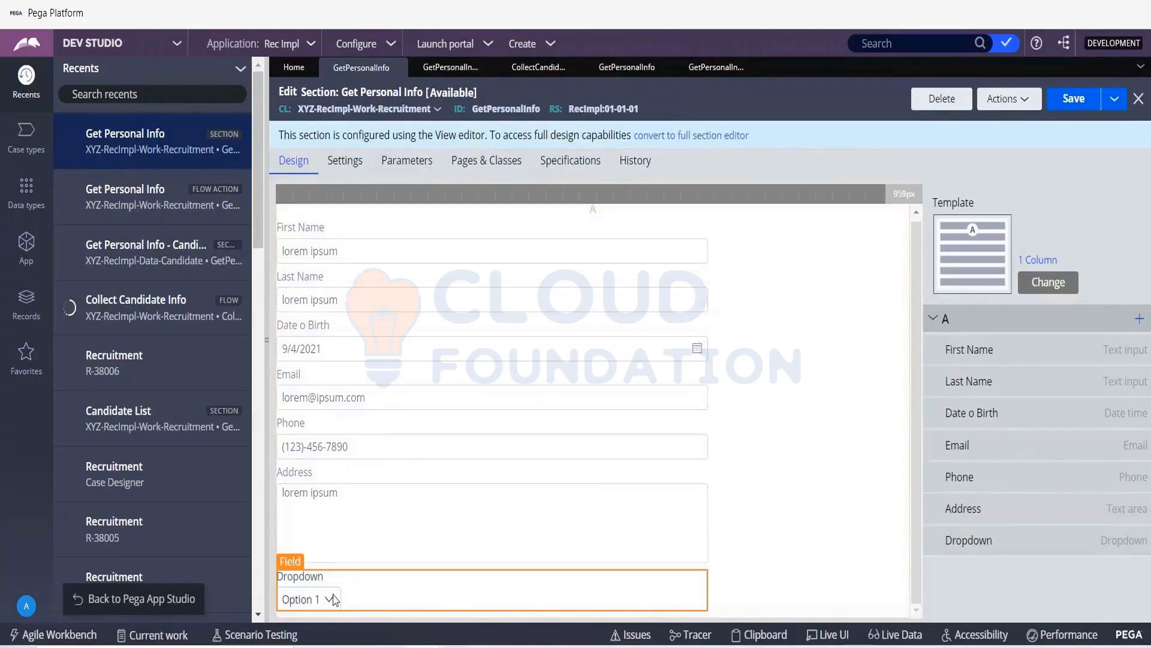
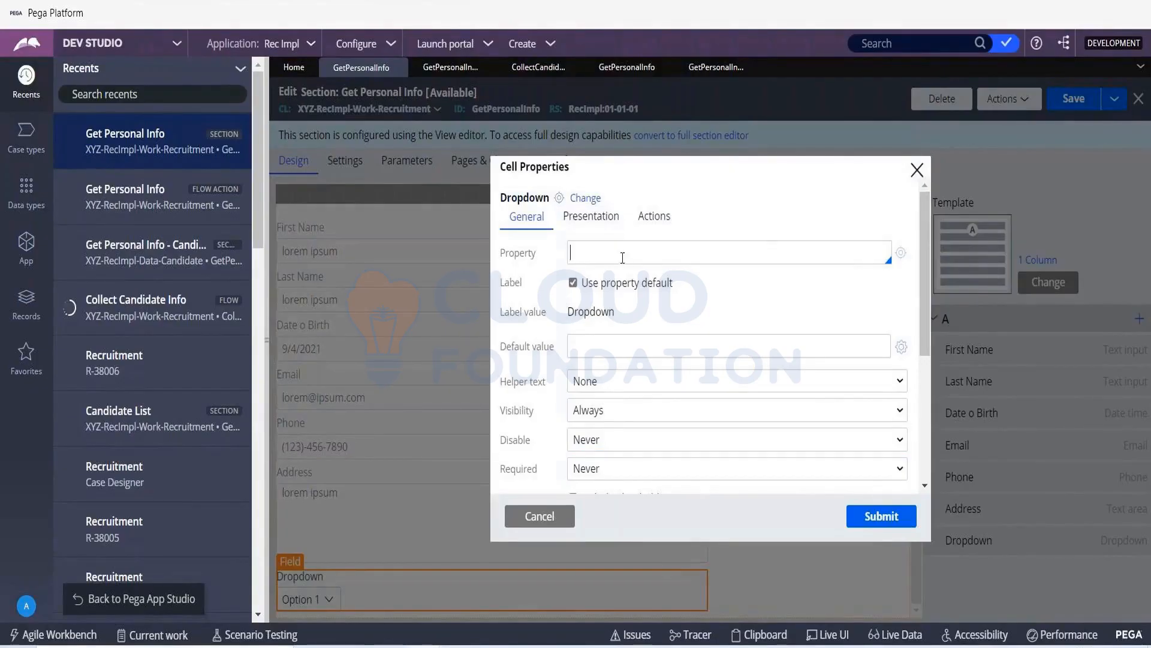
- Close the Dropdown's cell properties without changes, return to App Studio and open the Get Personal Info step's view configuration
left_click_drag(503, 256, 548, 257)
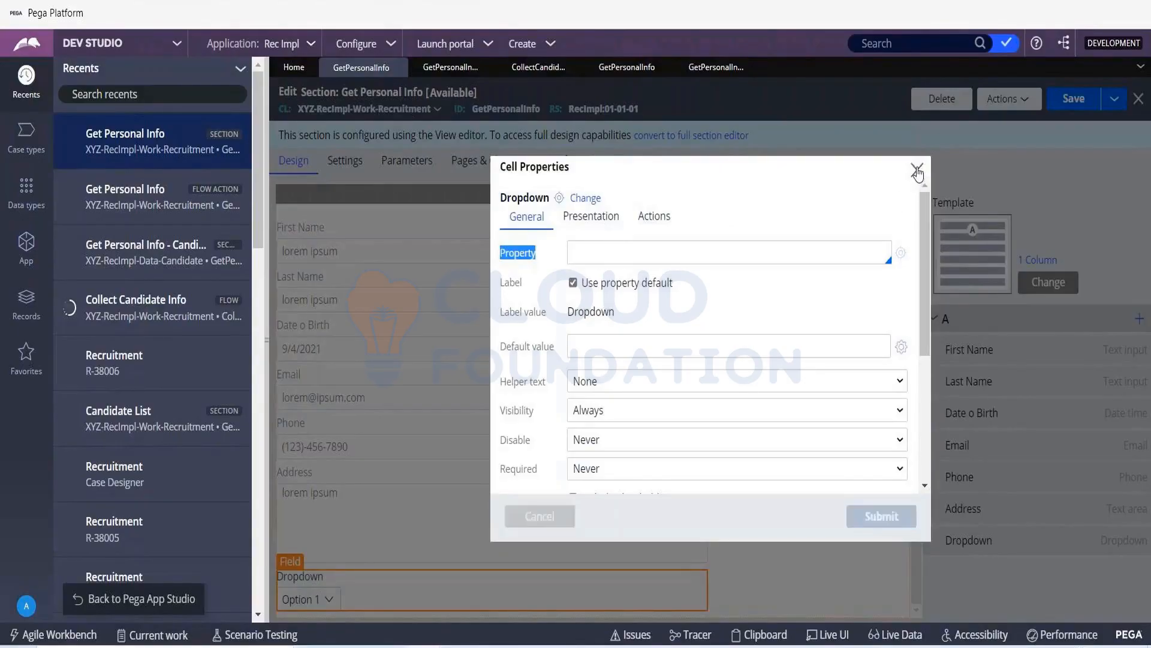
left_click(917, 171)
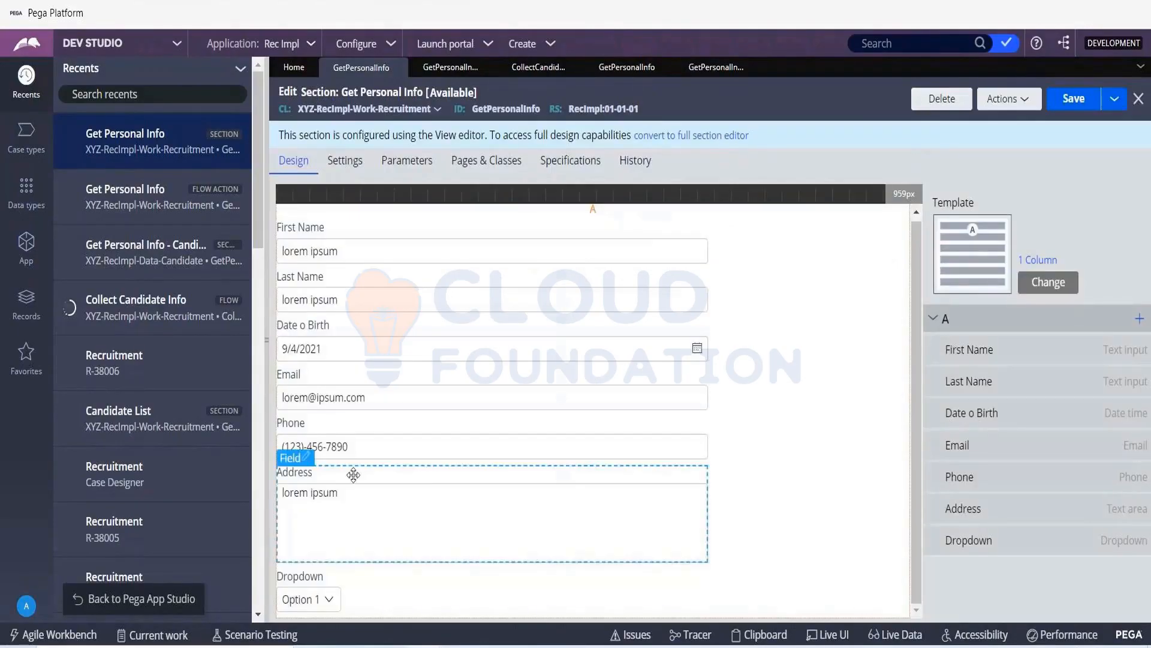
left_click(128, 600)
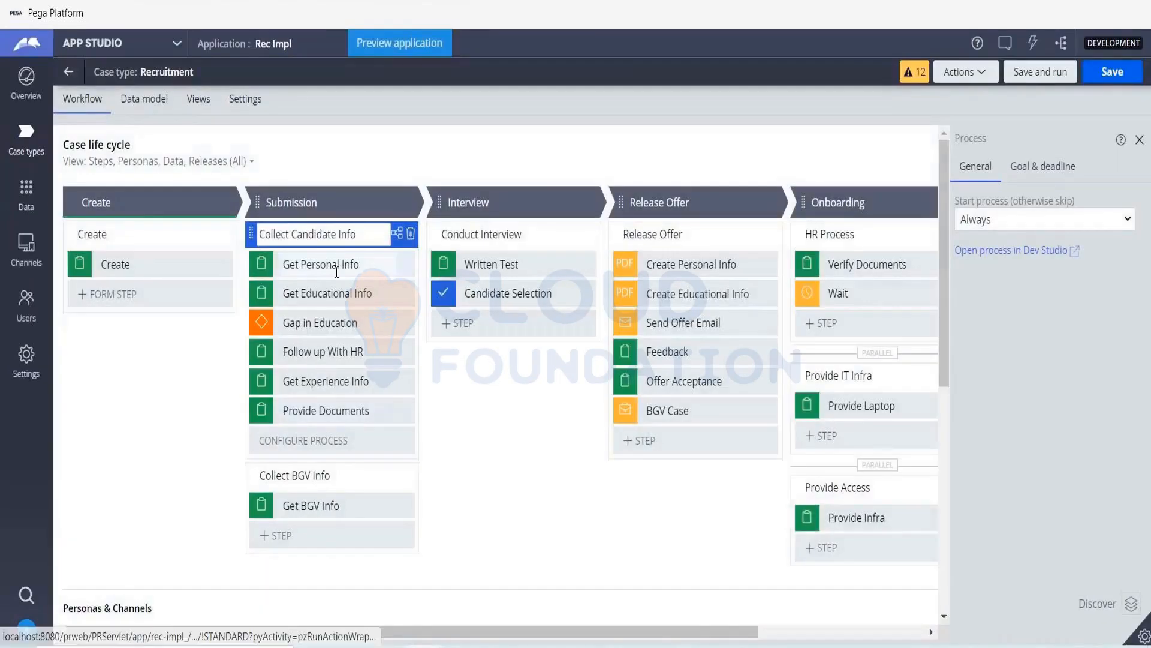
left_click(337, 268)
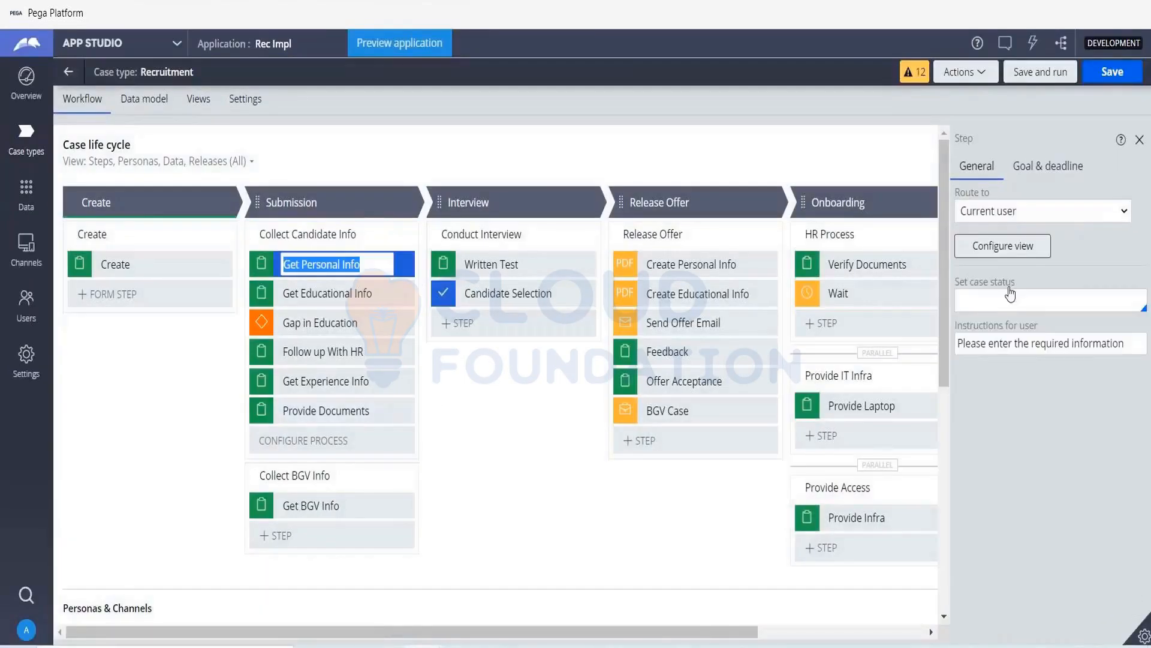
left_click(1012, 252)
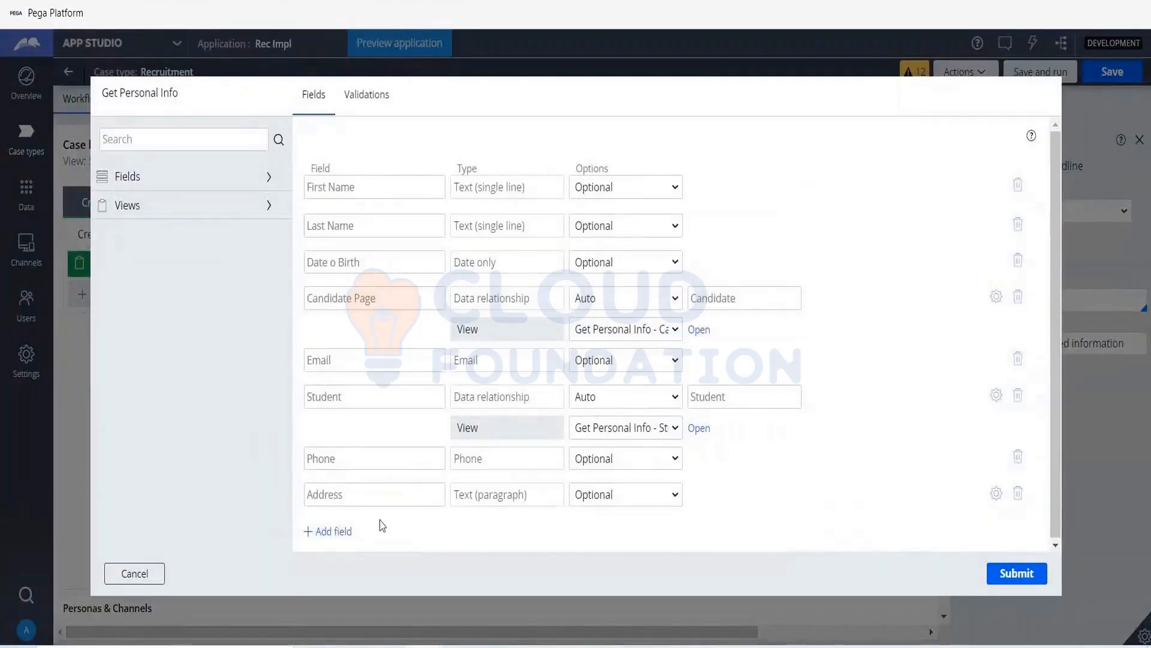
- Add a new field named Marital Status to the Get Personal Info view and set its type to Picklist
left_click(333, 531)
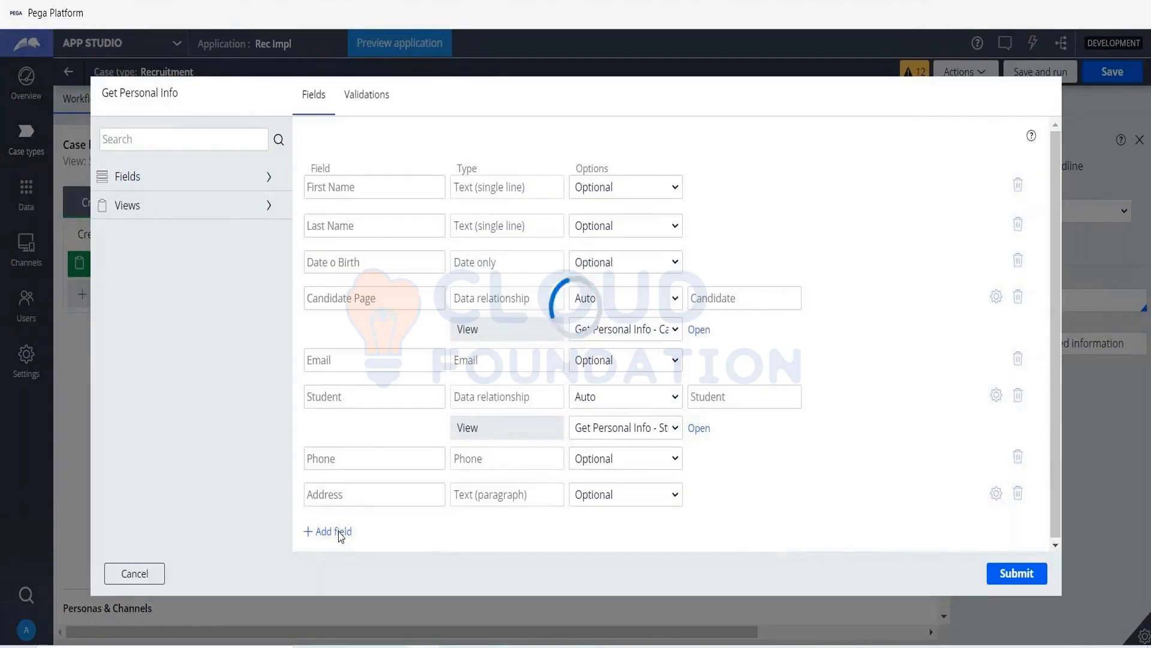
left_click(335, 532)
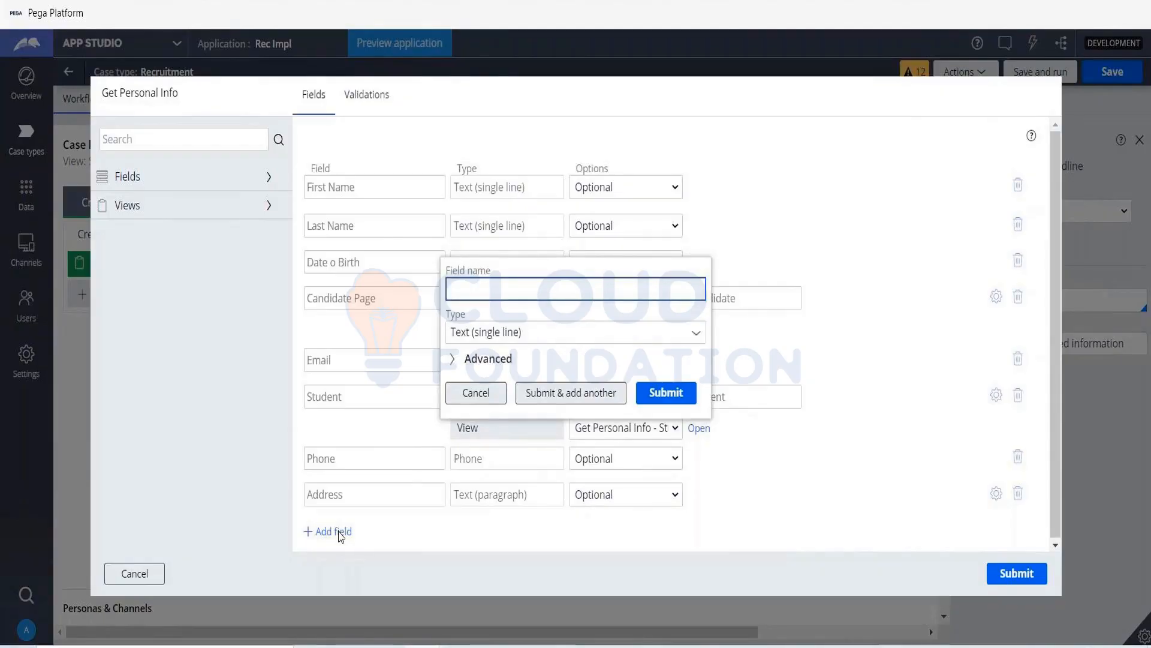
type("Marital")
key("Tab")
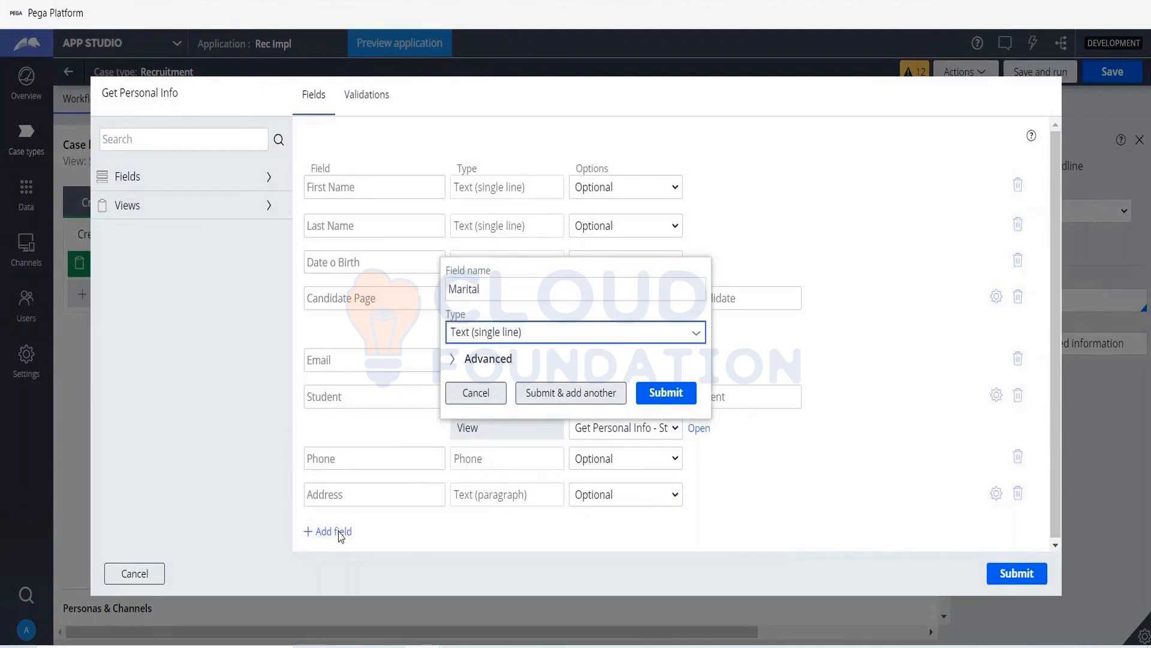
left_click(542, 296)
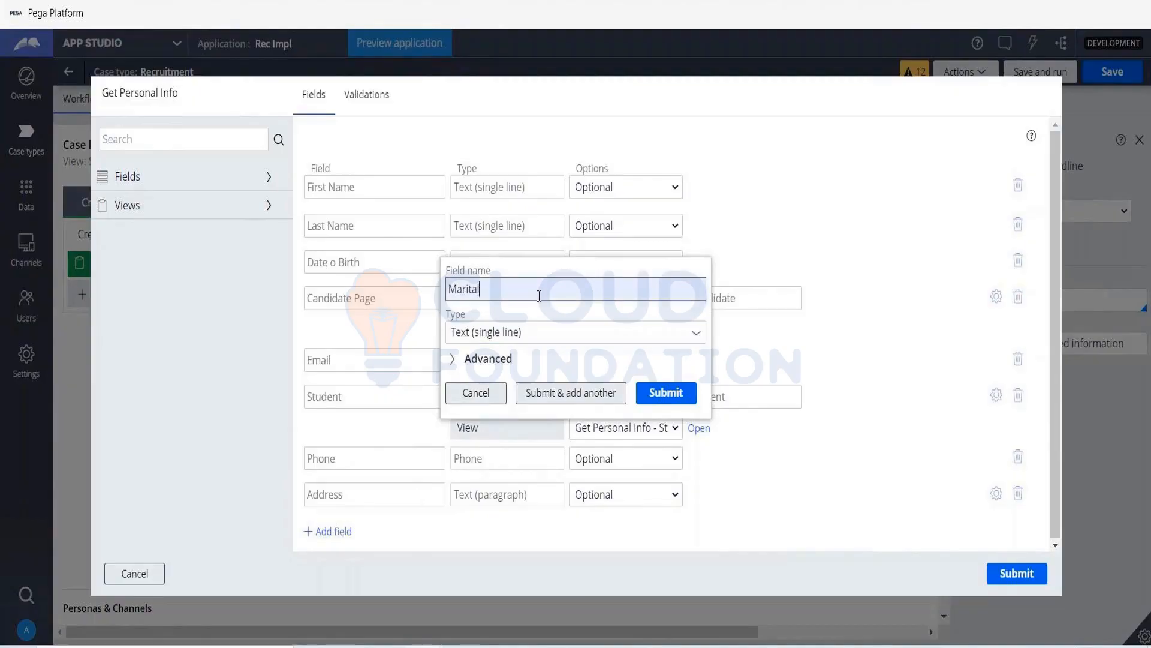
type("Status")
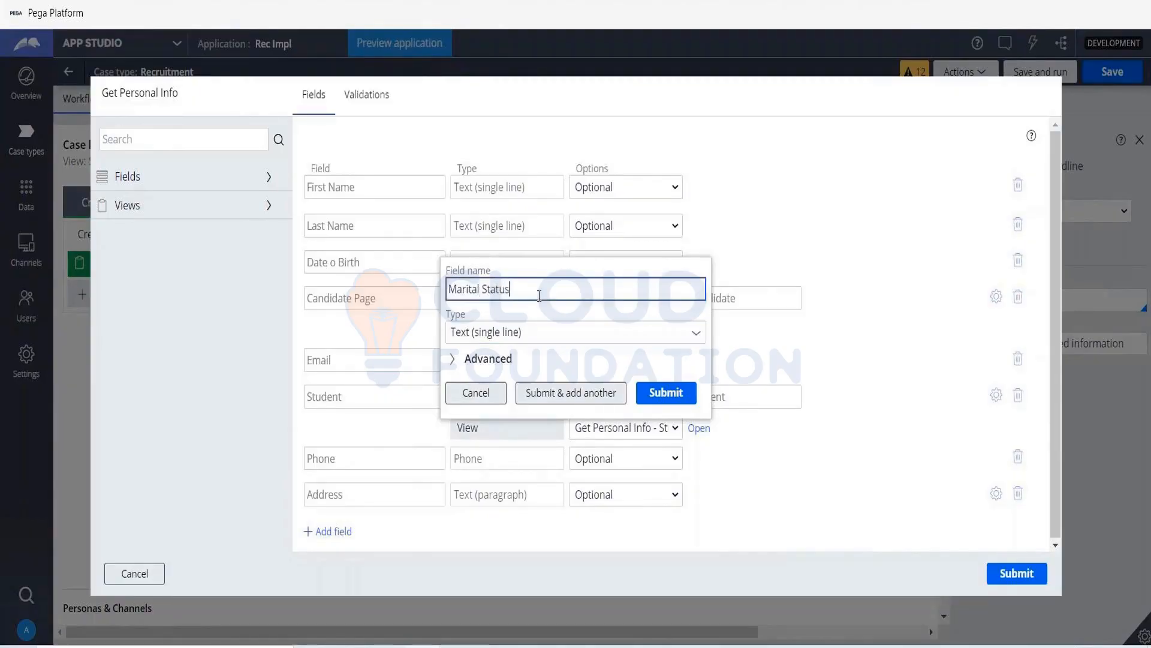
key("Tab")
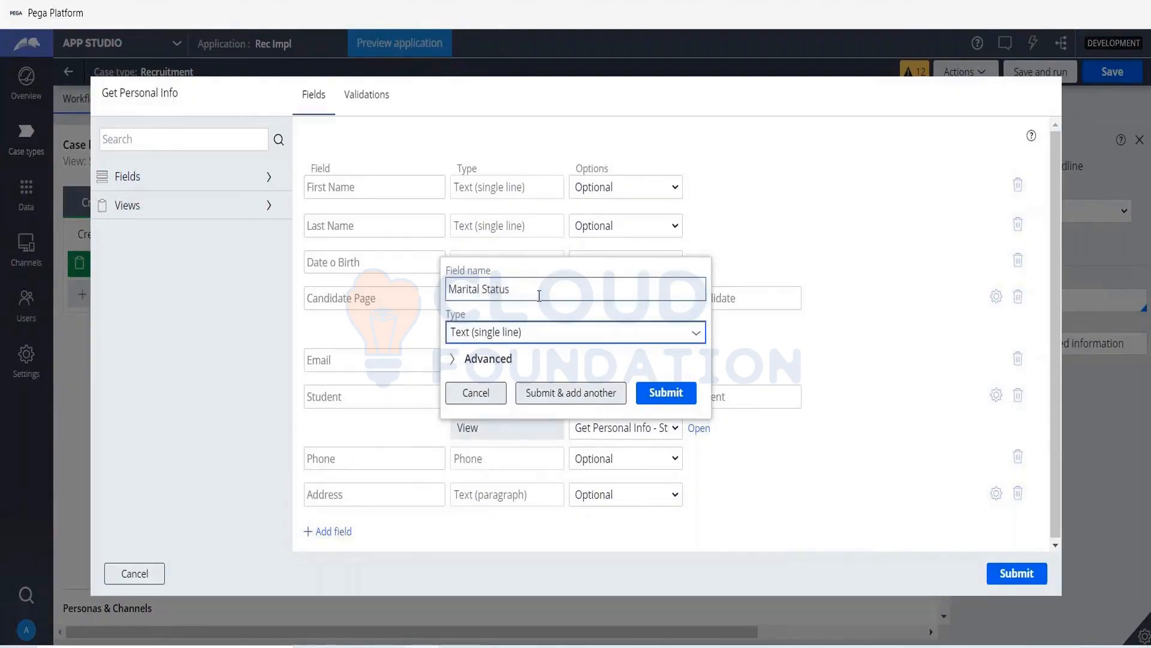
type("pick")
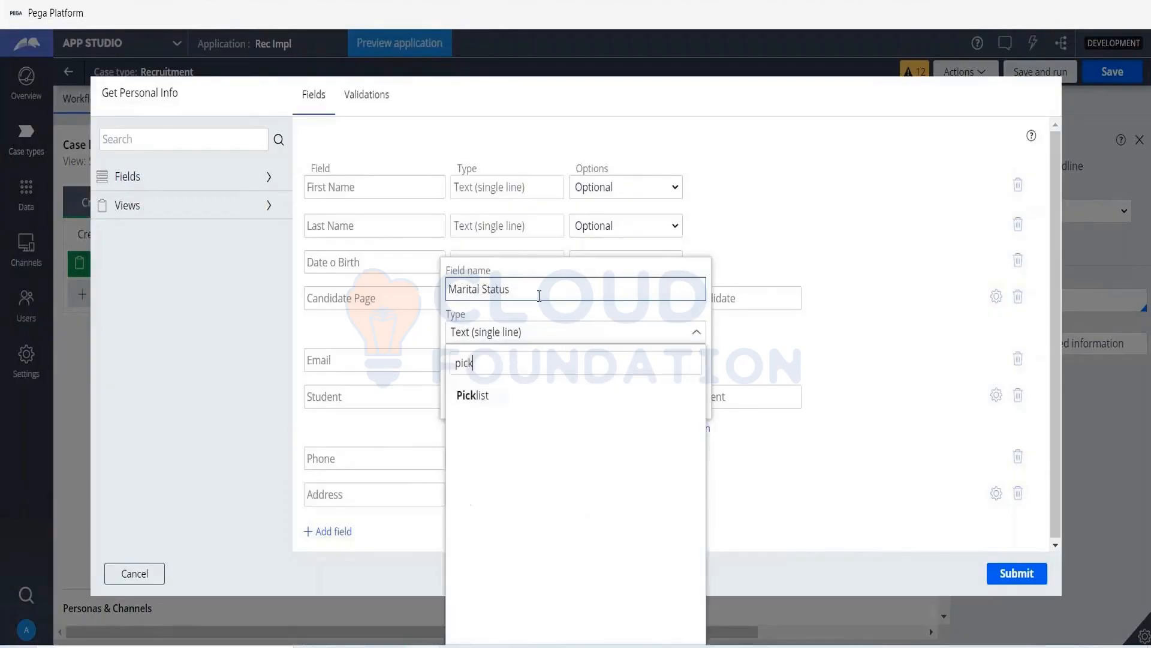
key("Down")
key("Return")
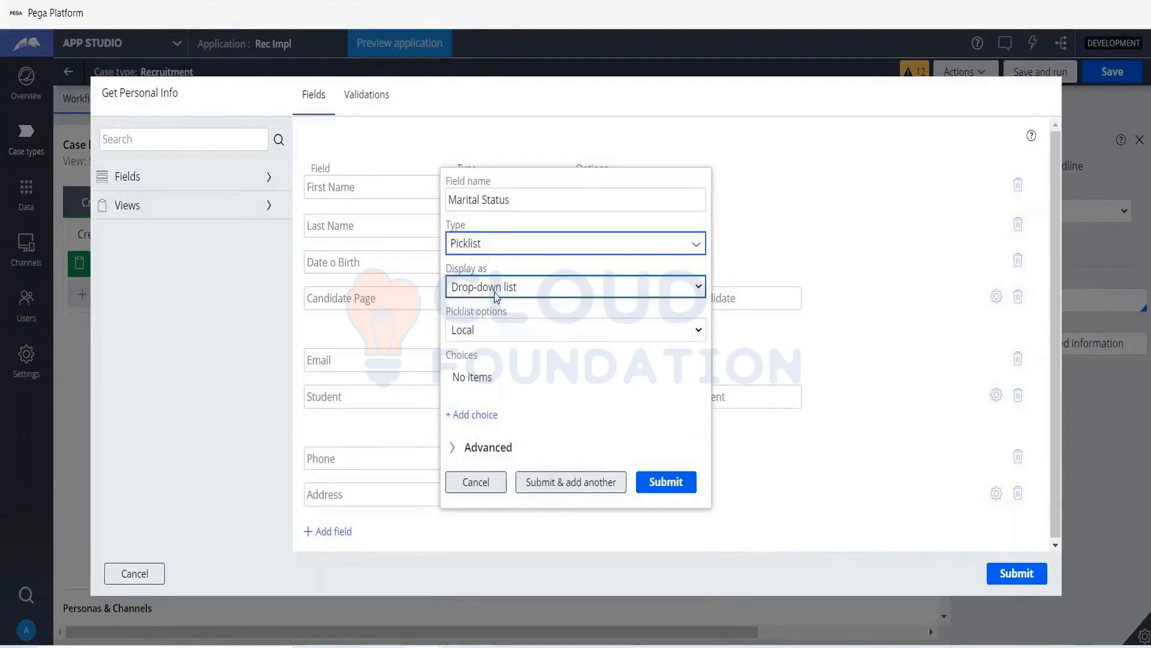
- Give Marital Status the choices Single, Married, Widowed and Do not wish to specify, and submit it to add another field
left_click(474, 414)
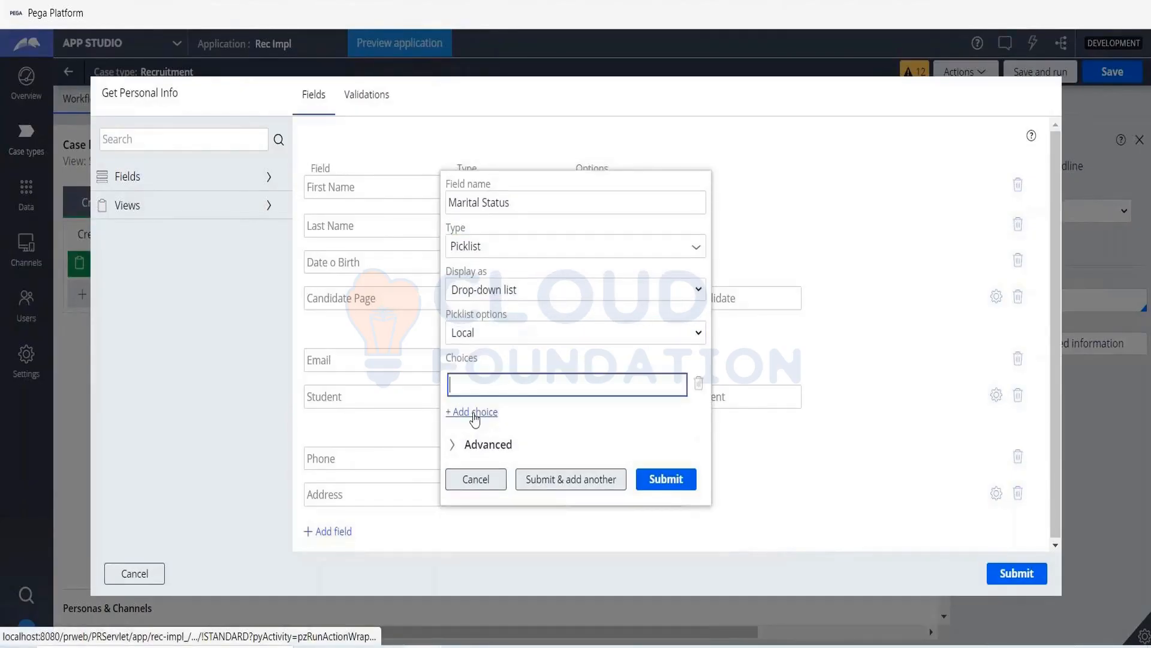
type("Single")
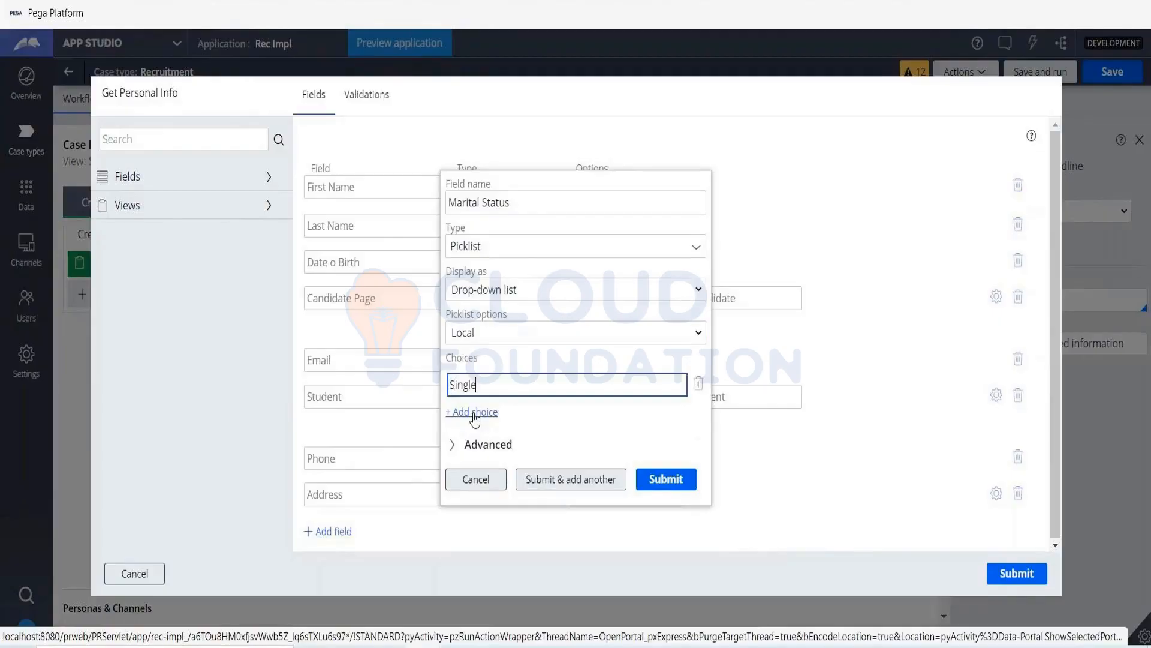
left_click(474, 412)
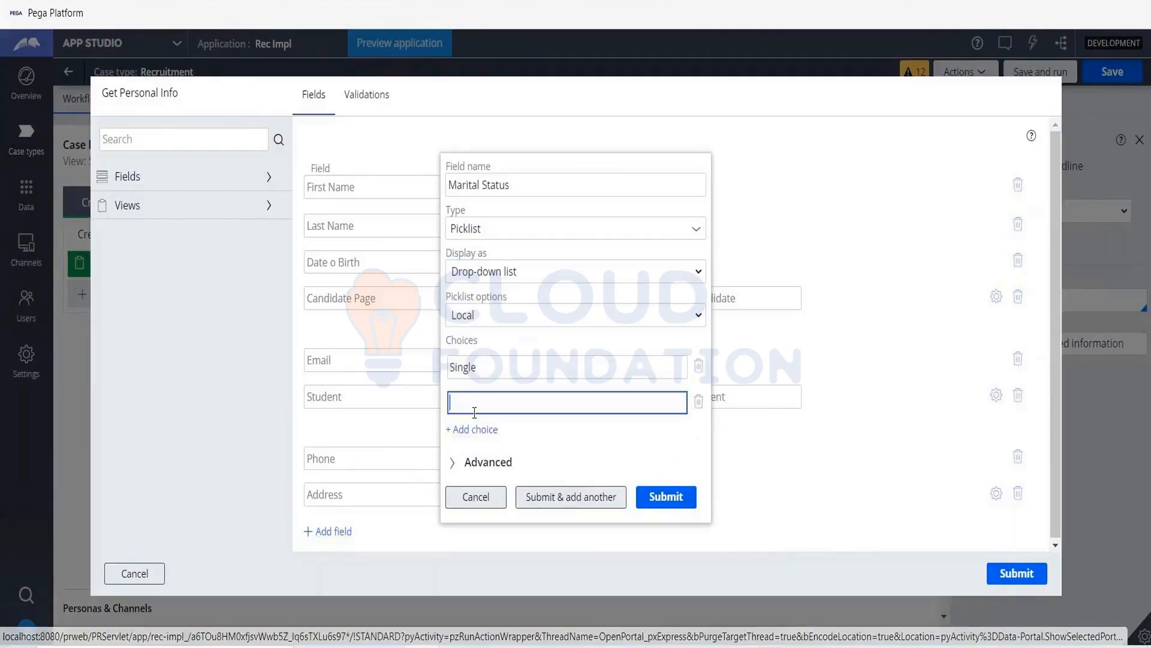
type("Married")
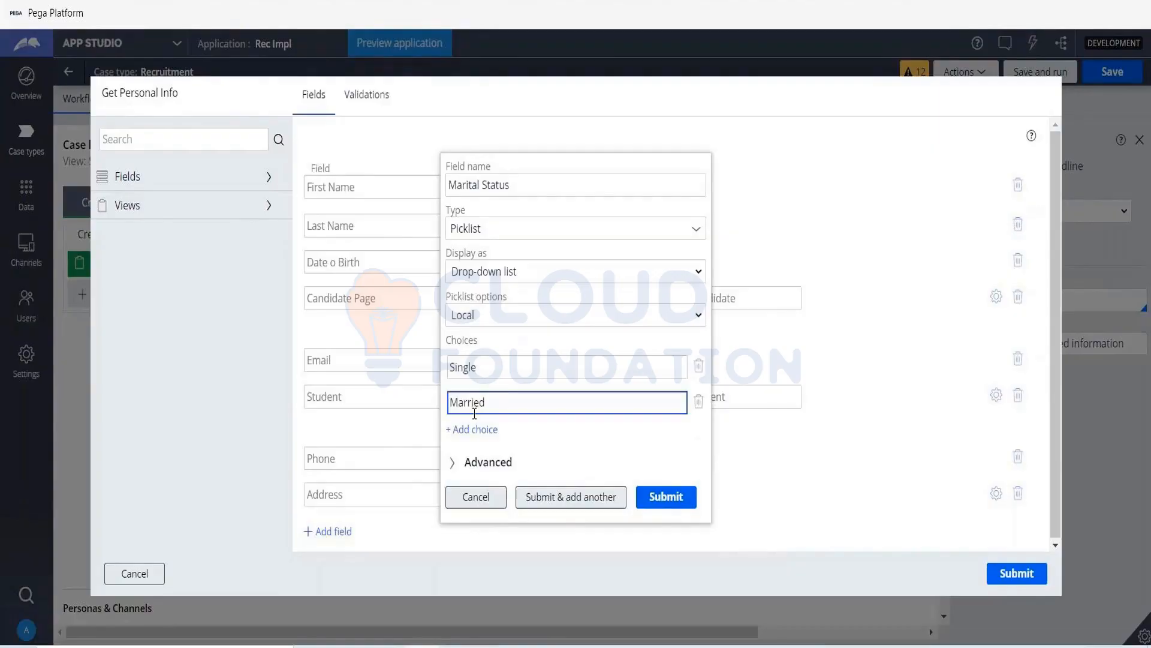
left_click(474, 430)
type("W")
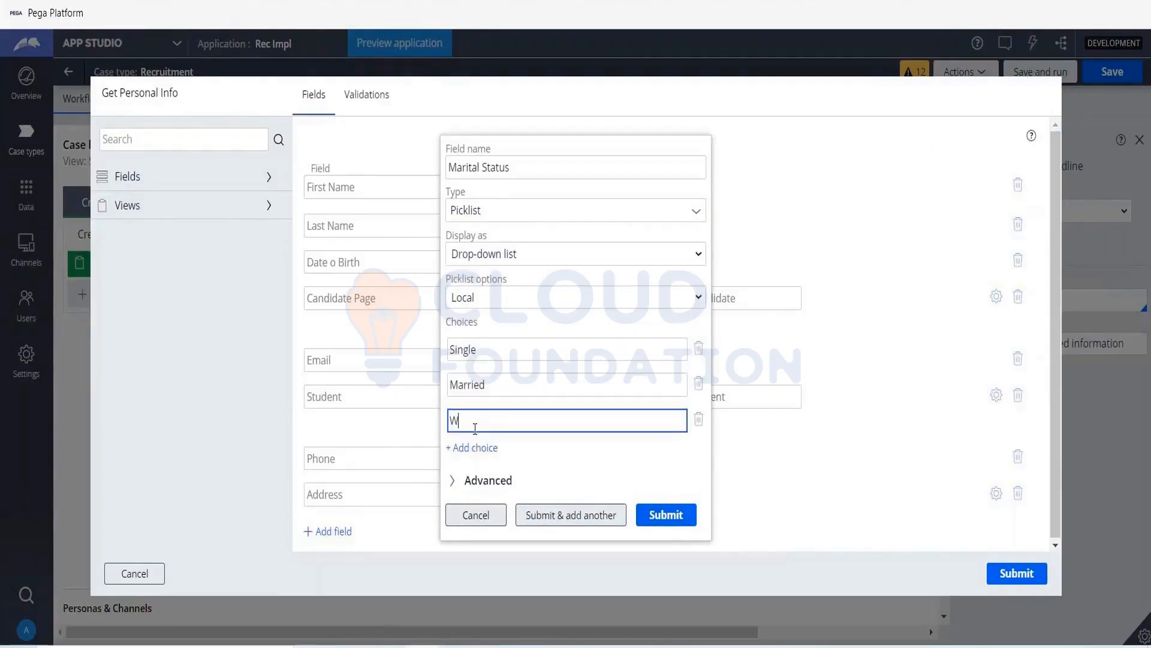
type("o")
type("idowed")
left_click(474, 447)
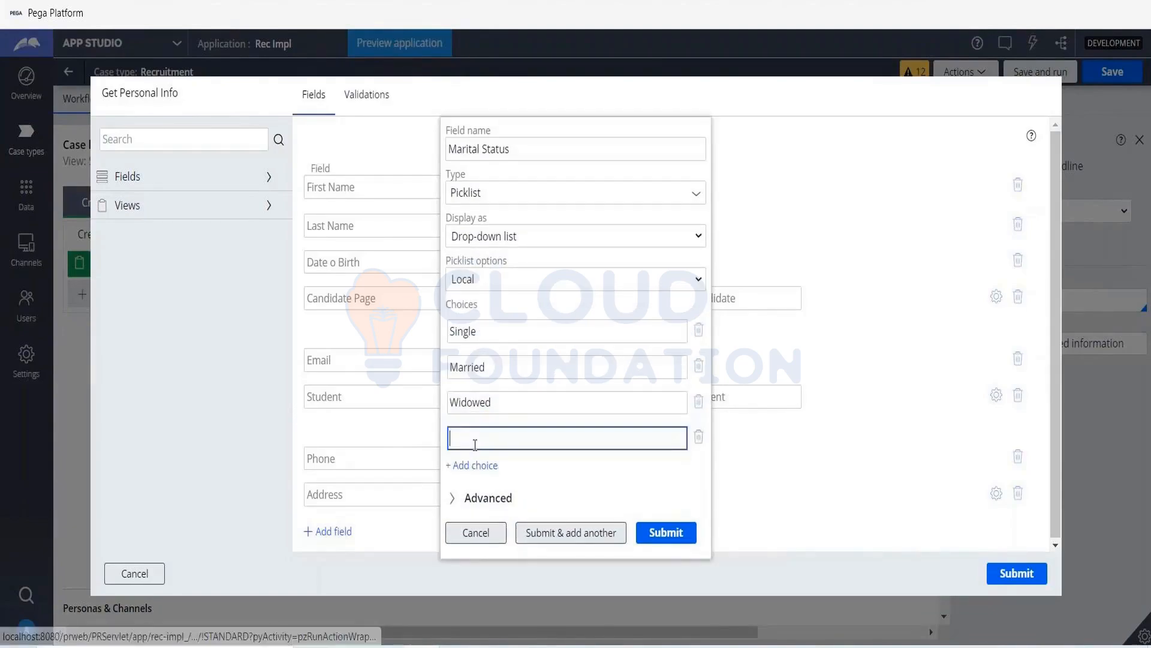
type("Do not wis")
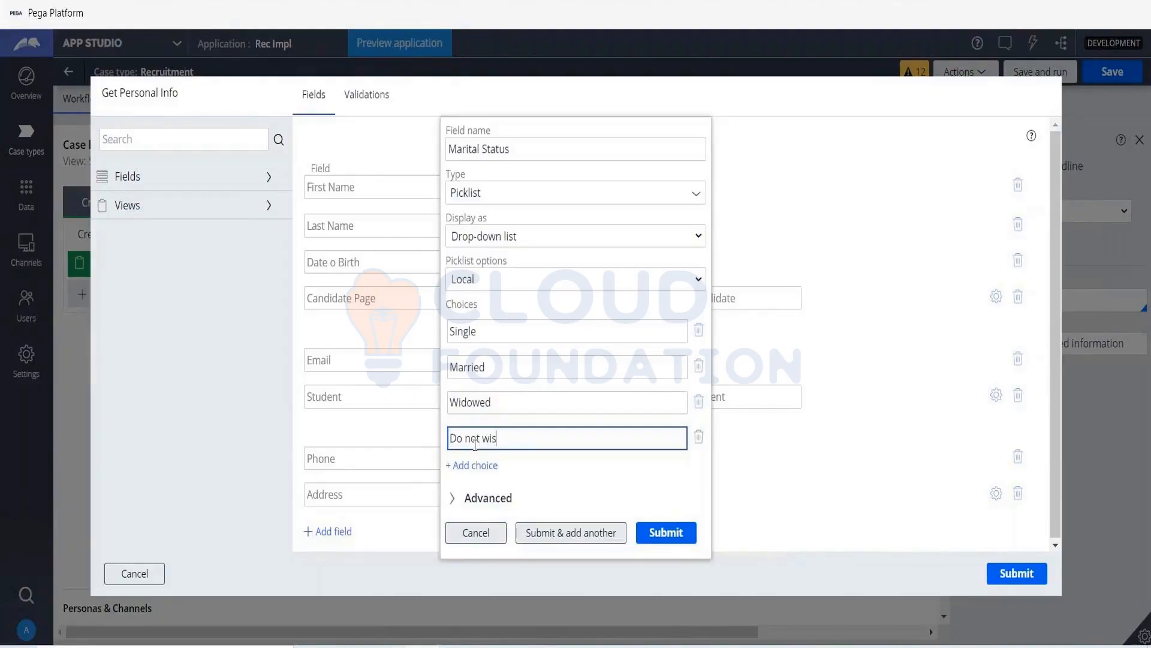
type("h to specify")
left_click(614, 545)
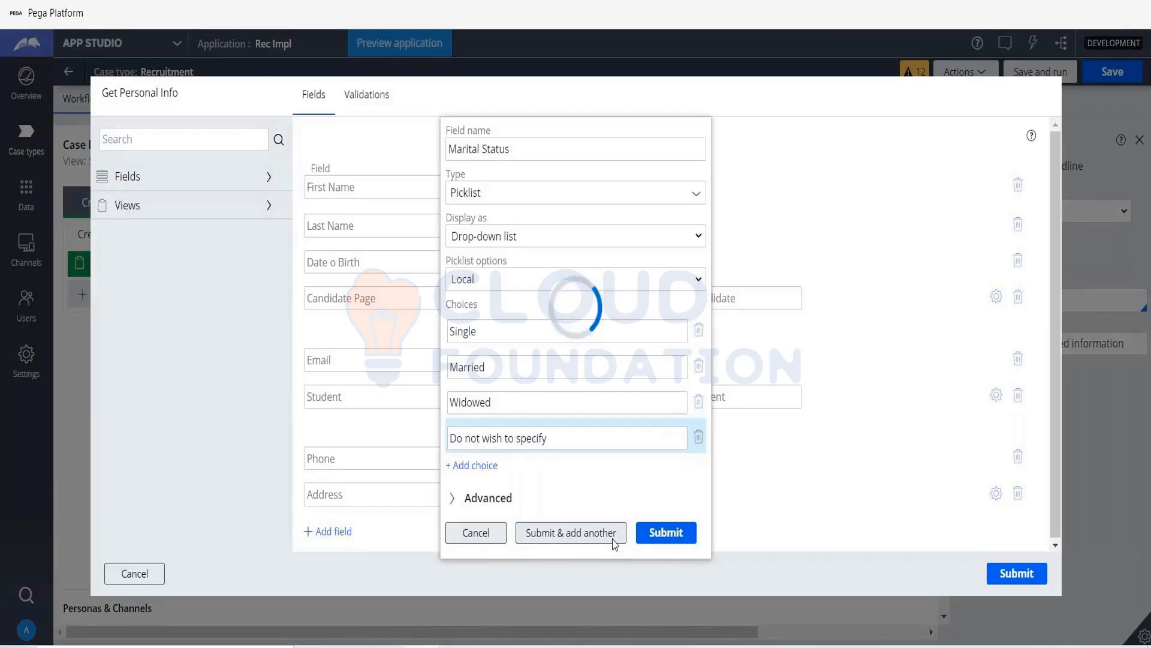
left_click(614, 535)
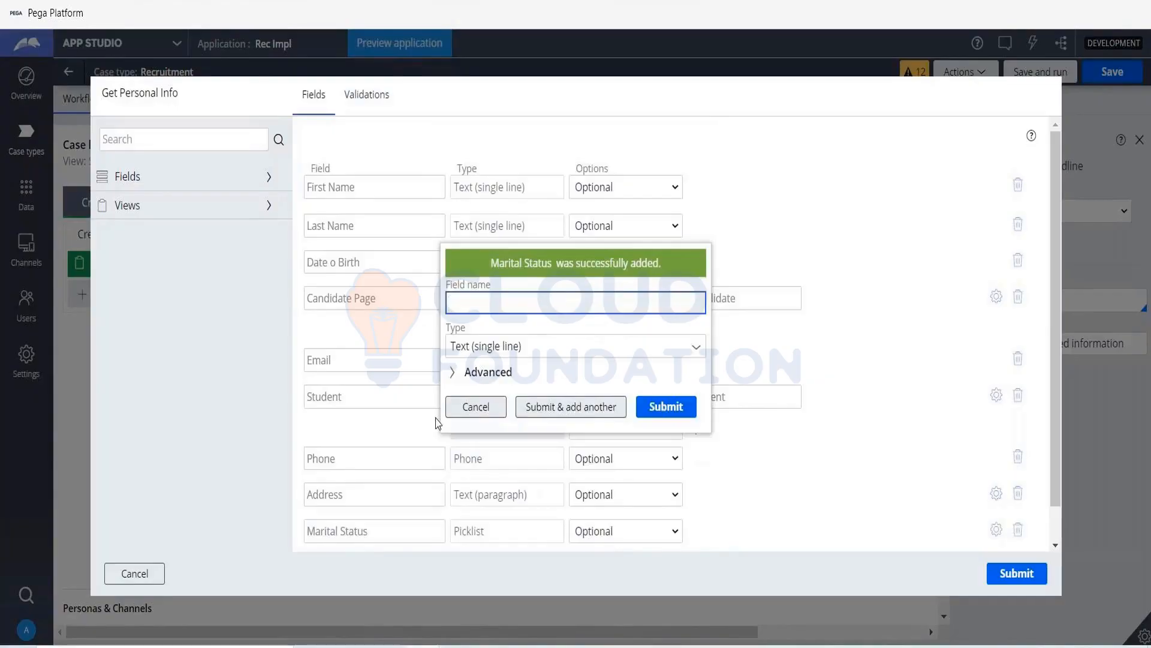
- Add a Text (single line) field named Spouse Name to the Get Personal Info view
type("Spose")
key("BackSpace")
type("use Name")
key("Tab")
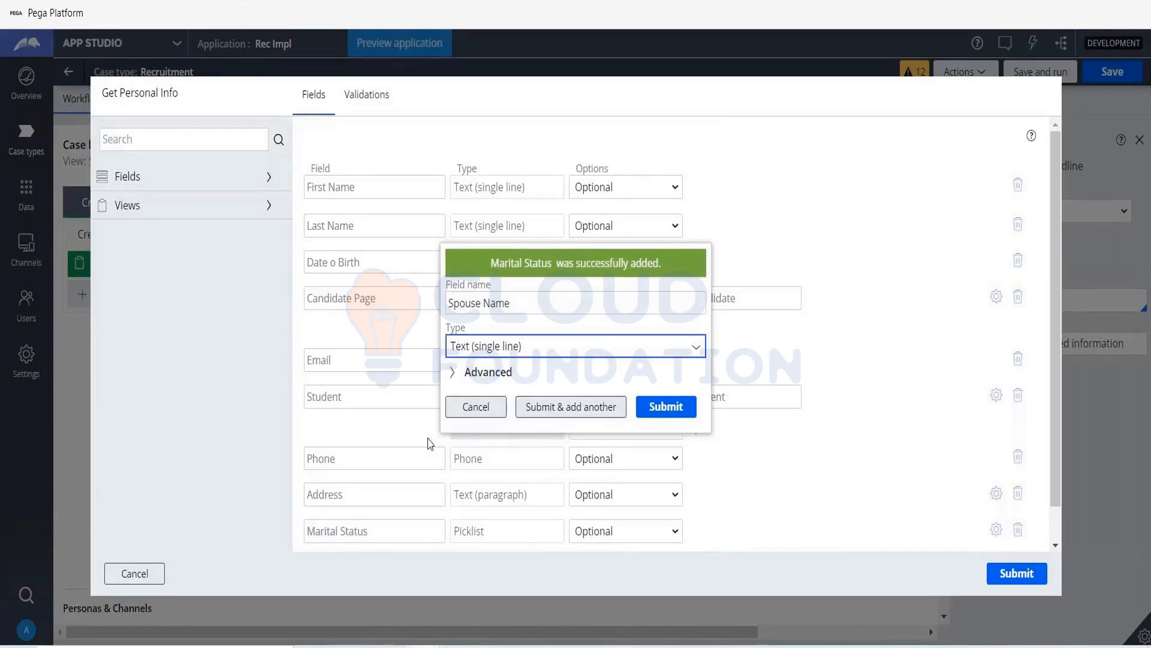
left_click(690, 409)
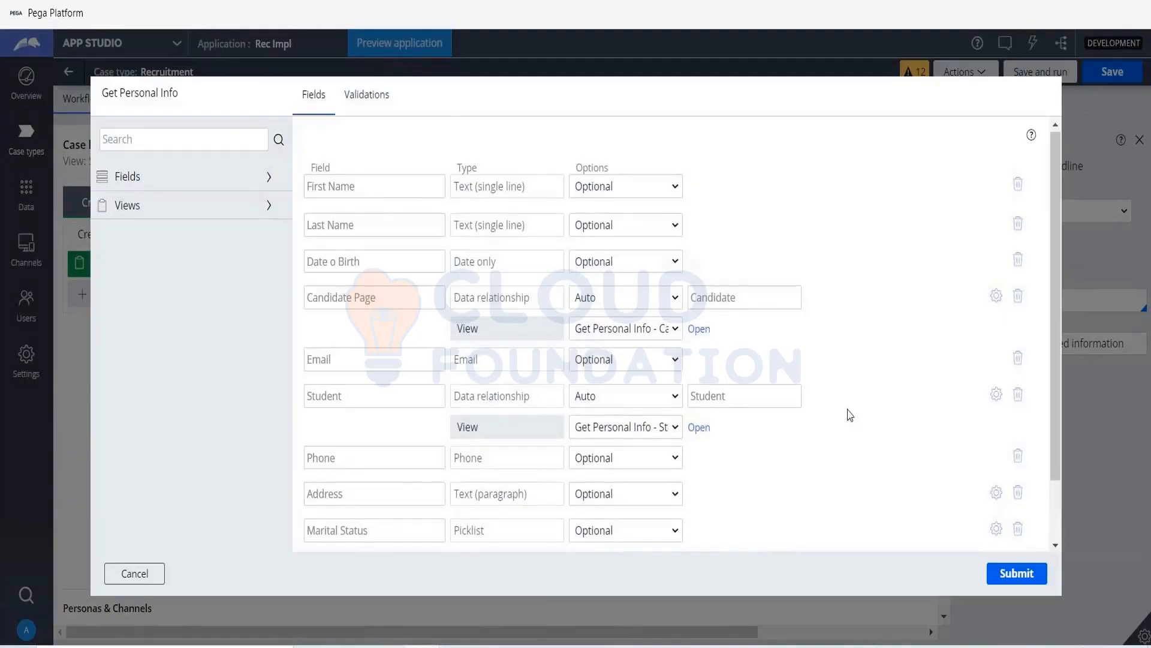
- Delete the Candidate Page and Student fields from the Get Personal Info view, submit the view and save the Recruitment case type
scroll(850, 415, "down", 2)
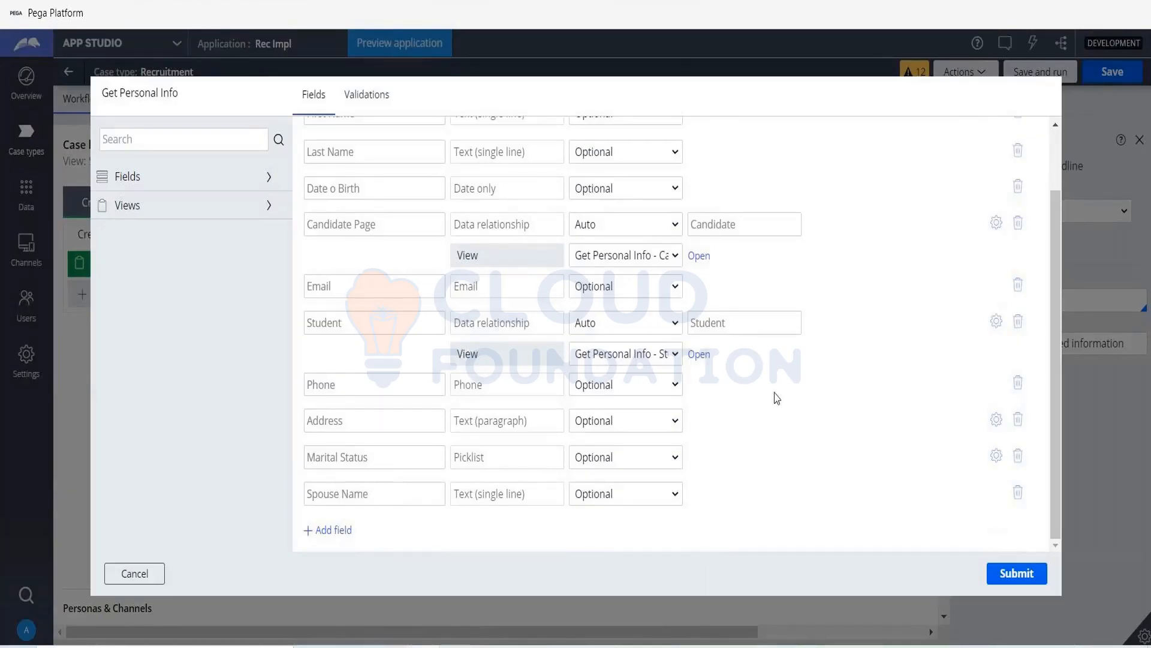
scroll(776, 397, "up", 2)
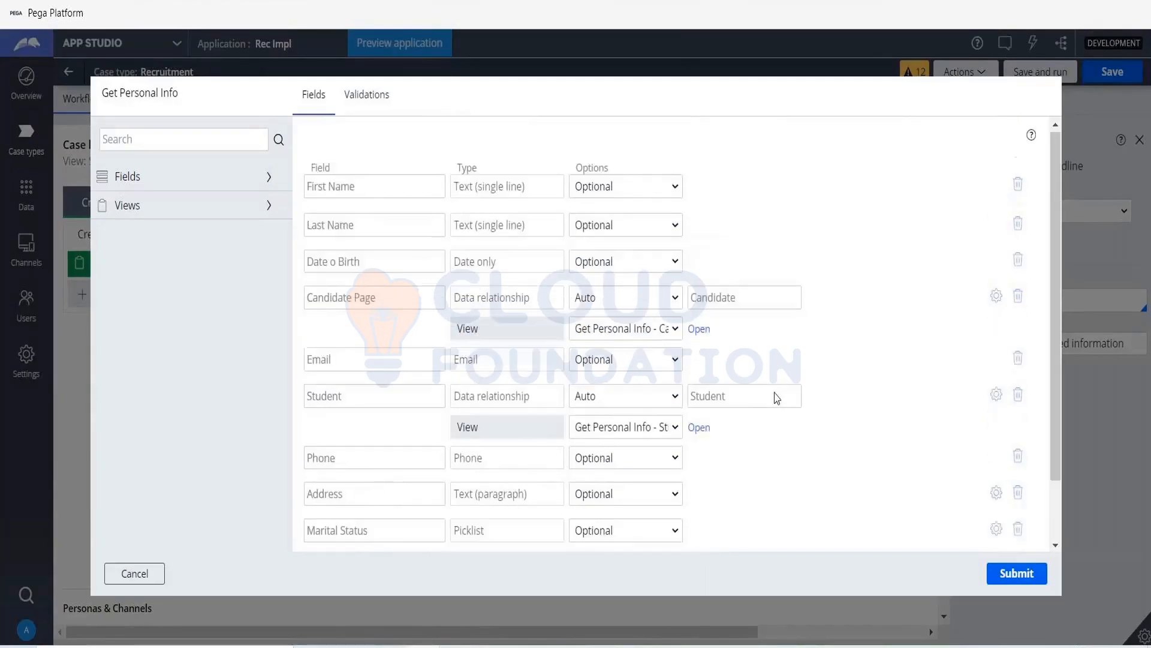
left_click(1005, 296)
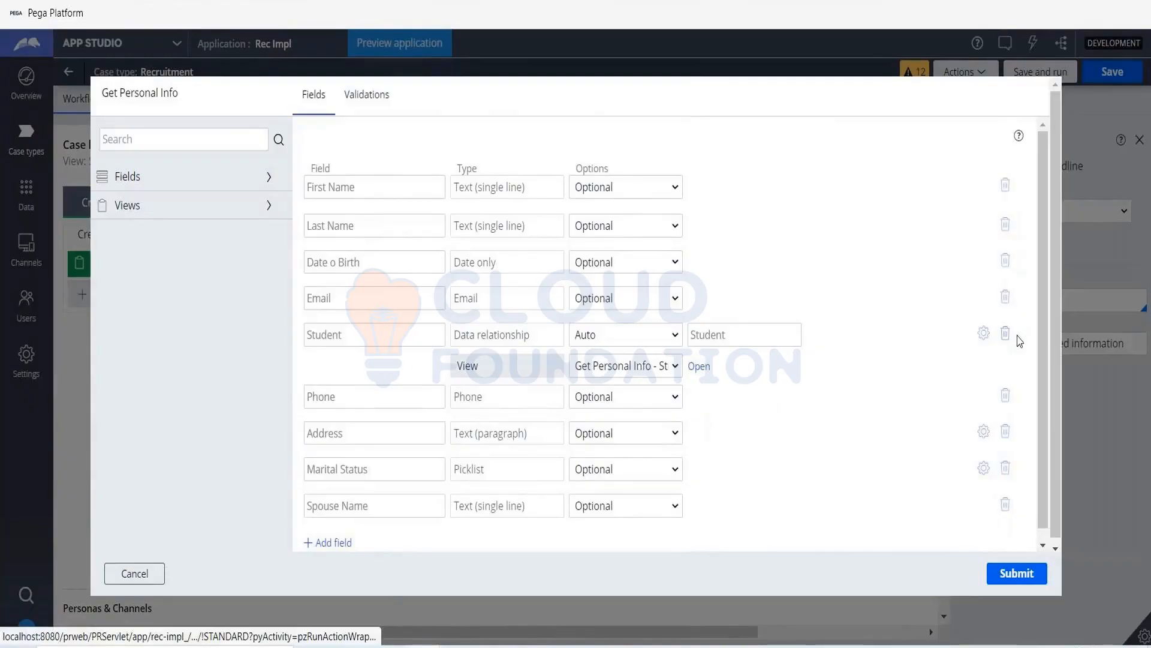
left_click(1015, 334)
left_click(1007, 581)
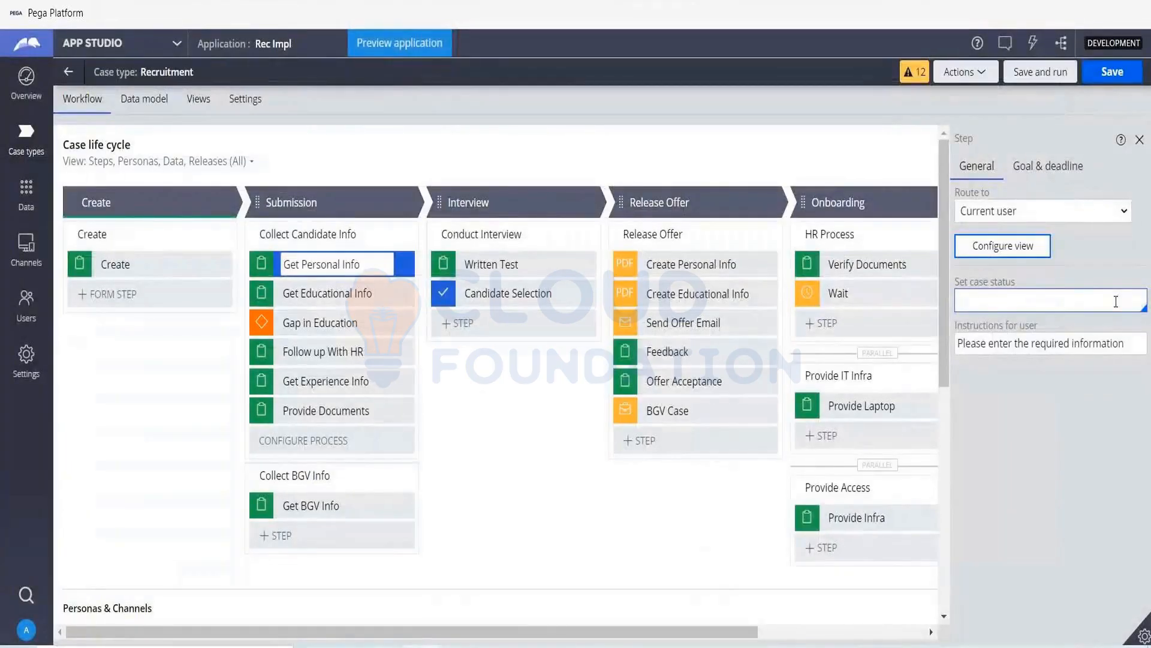
left_click(1109, 72)
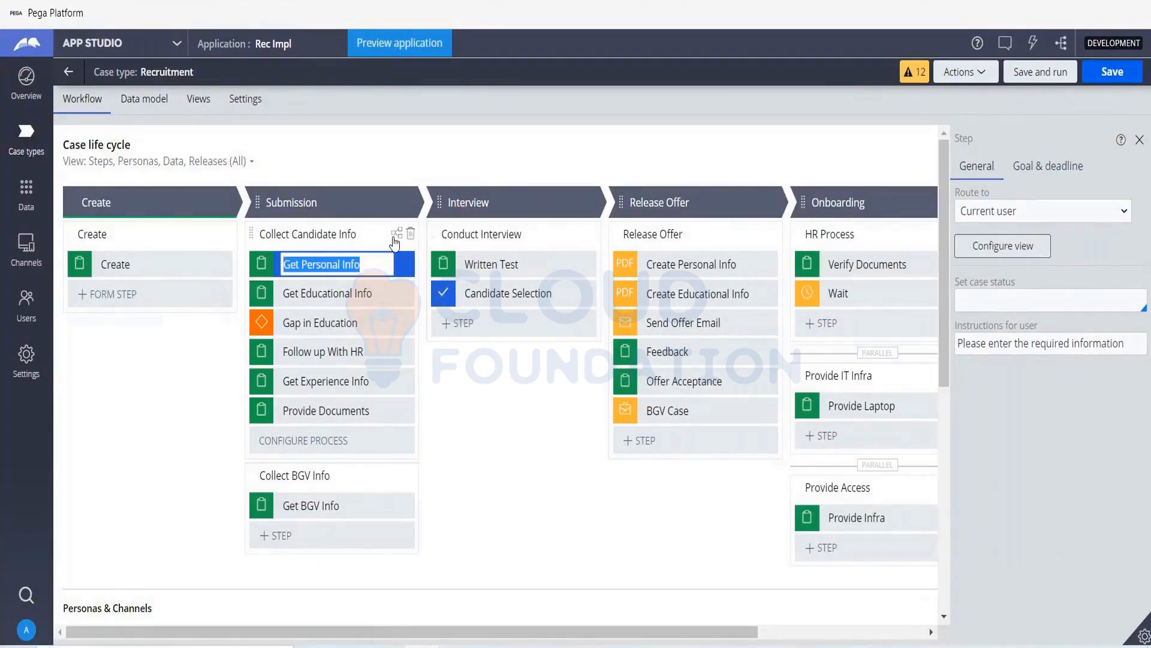
- Open the Collect Candidate Info process in Dev Studio and look through the Get Personal Info flow action and the Candidate Page section
left_click(396, 234)
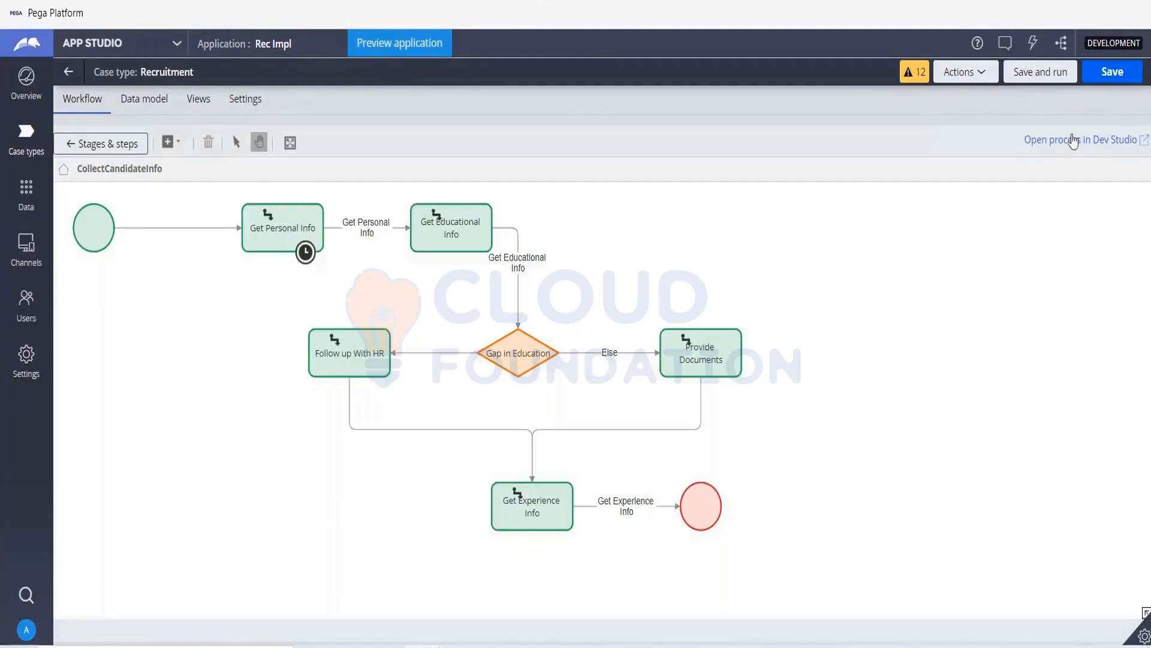
left_click(1073, 141)
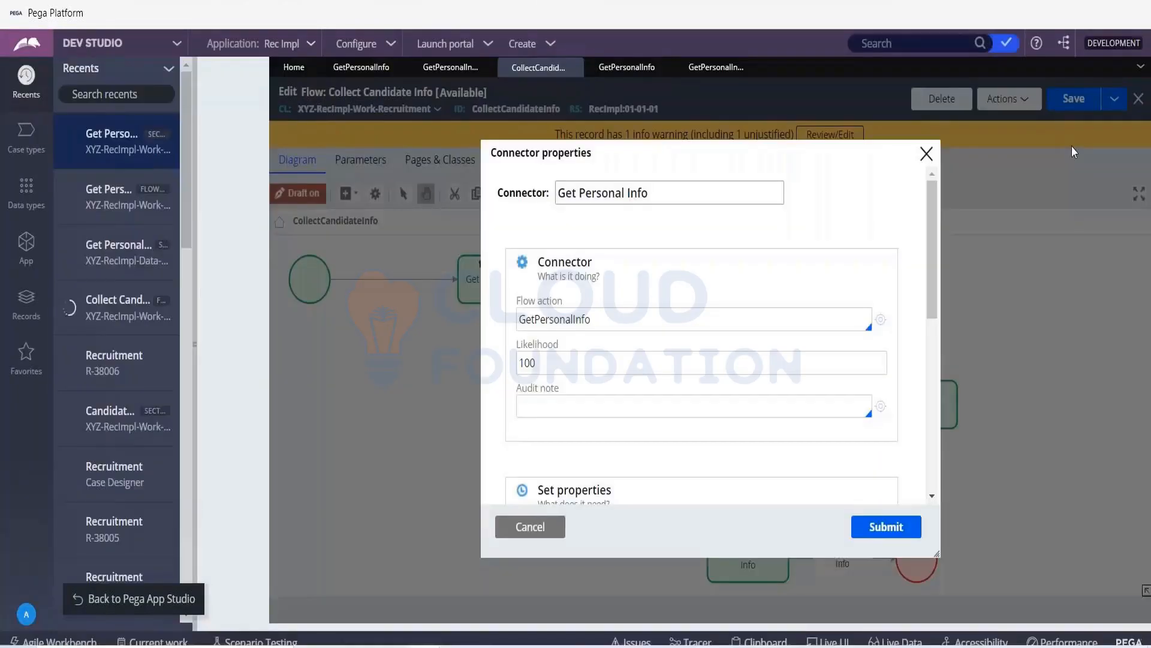
left_click(927, 155)
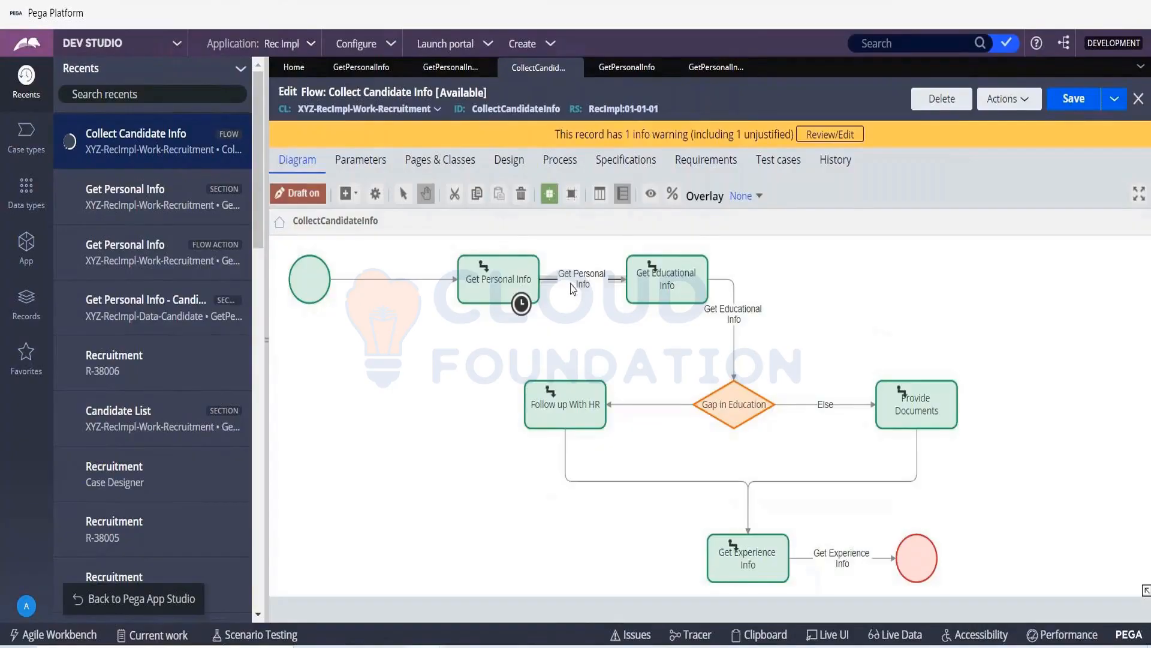
double_click(573, 288)
left_click(642, 71)
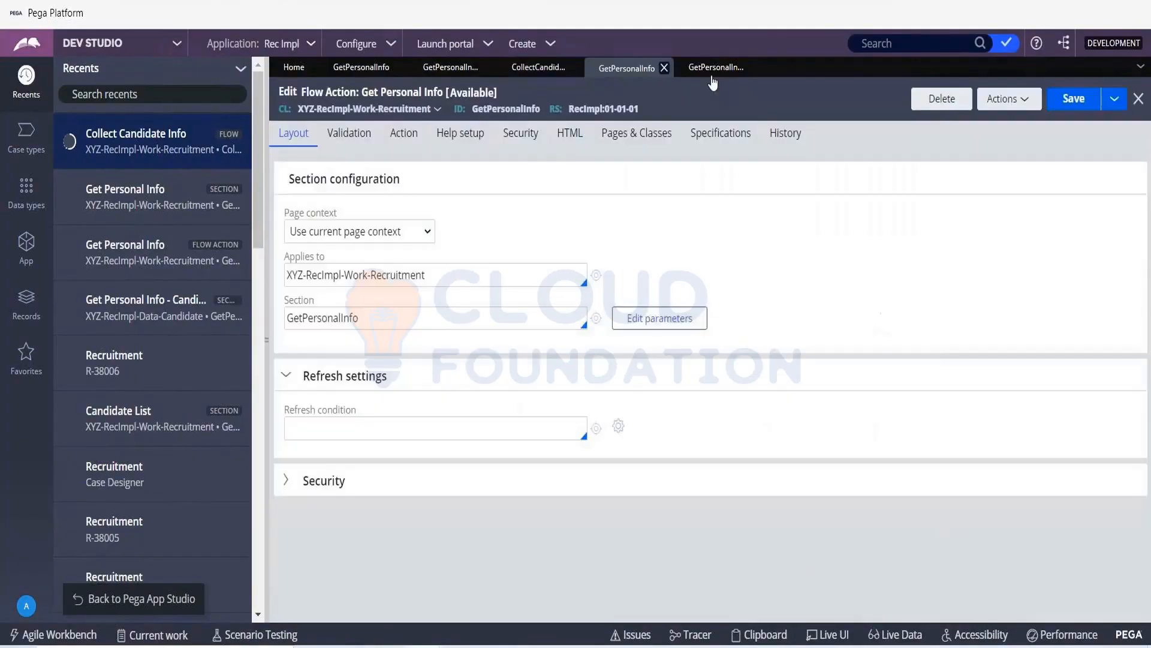
left_click(712, 71)
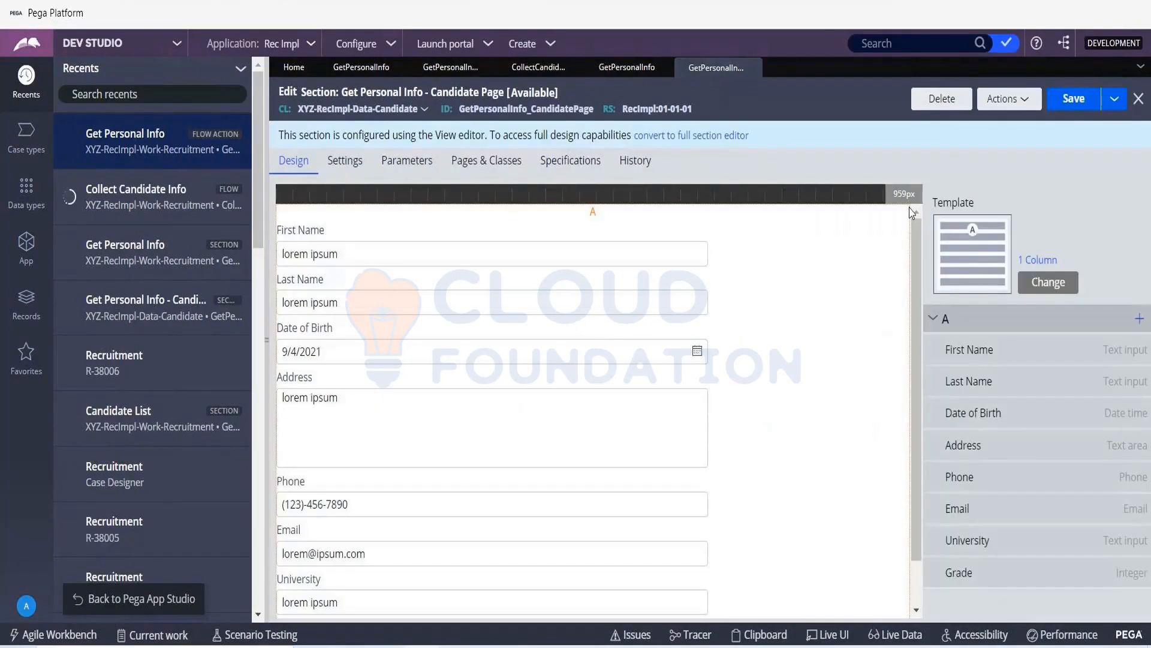
scroll(760, 425, "down", 1)
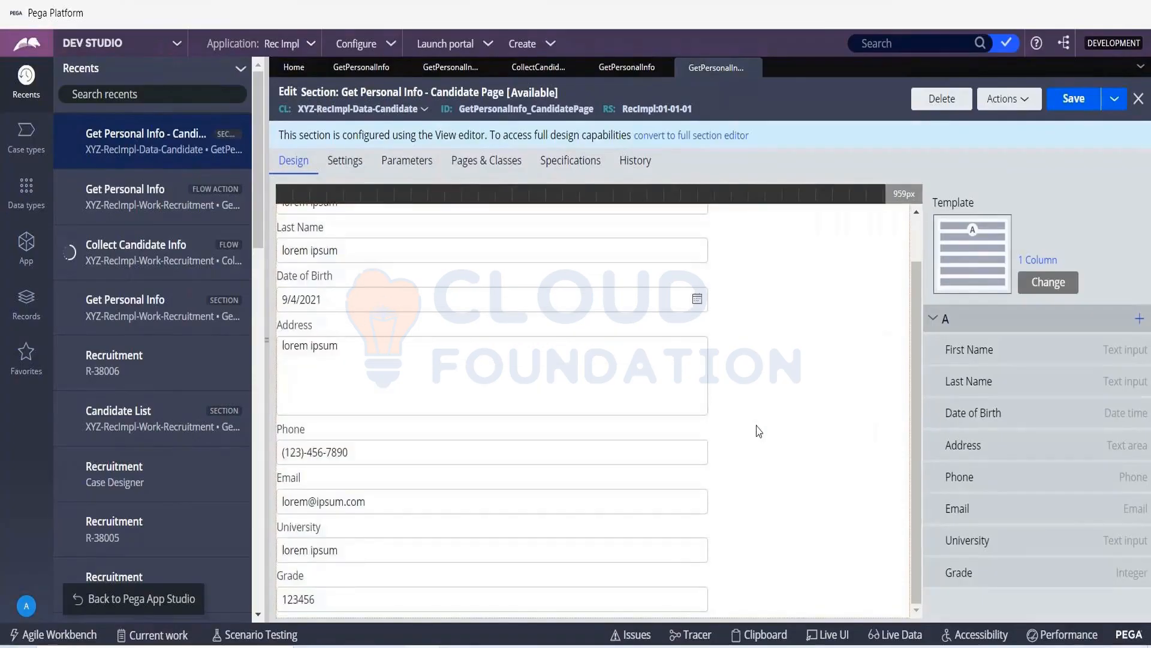
- Refresh the Candidate Page section, look through its fields, and close it together with the Get Personal Info flow action
left_click(1030, 100)
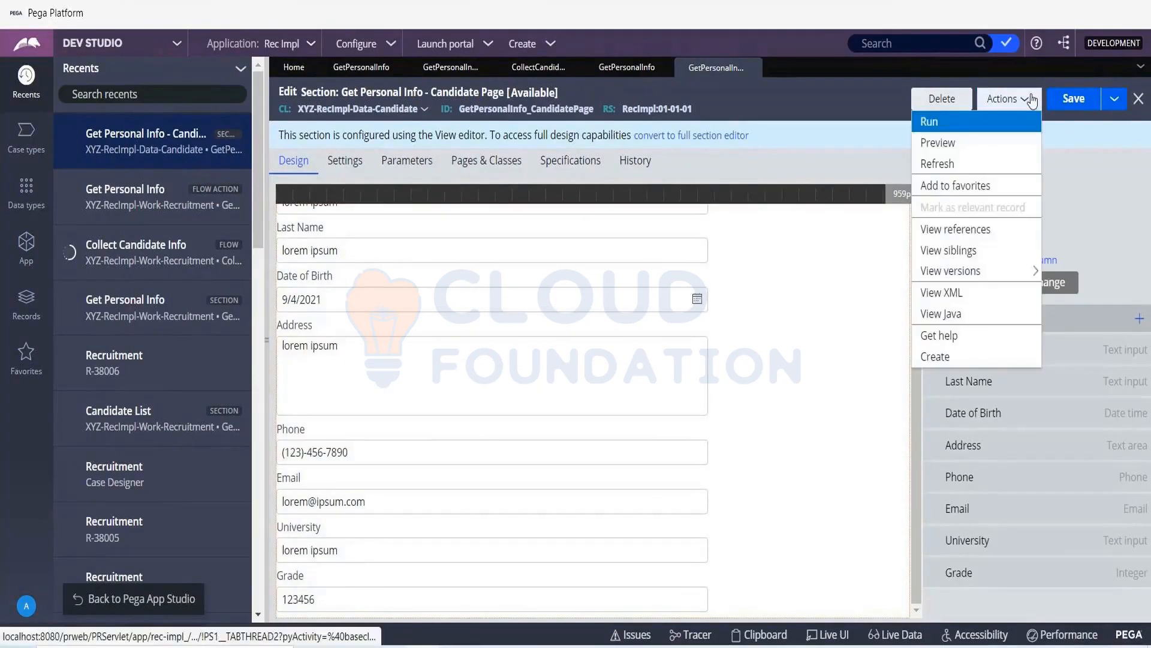
left_click(940, 165)
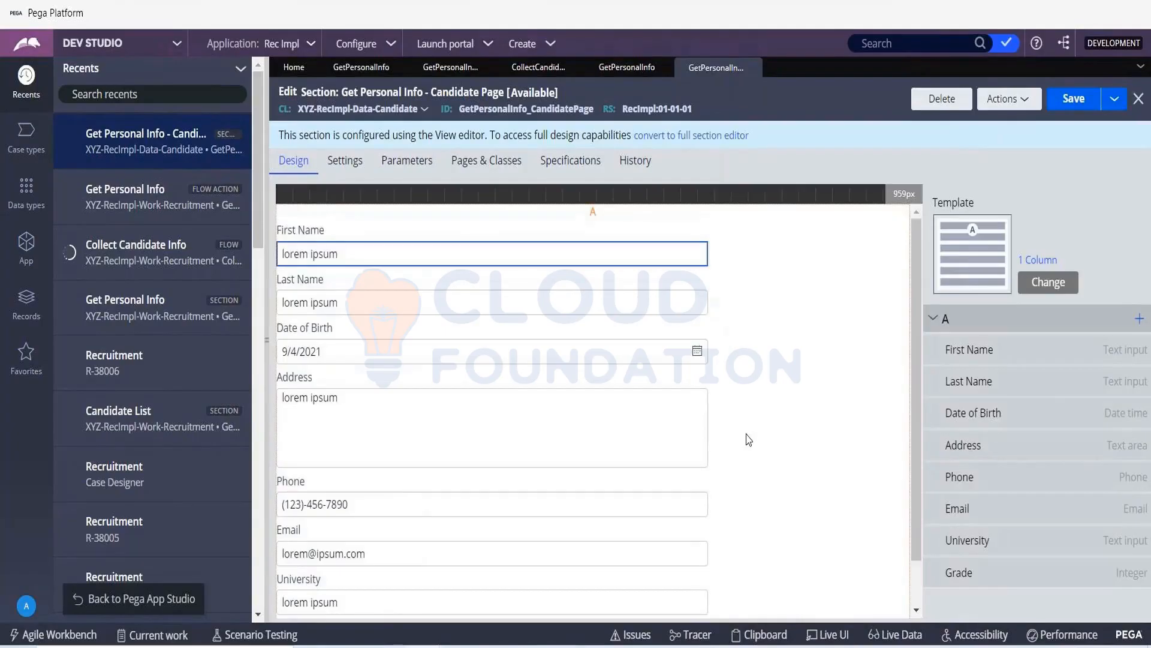
scroll(748, 439, "down", 1)
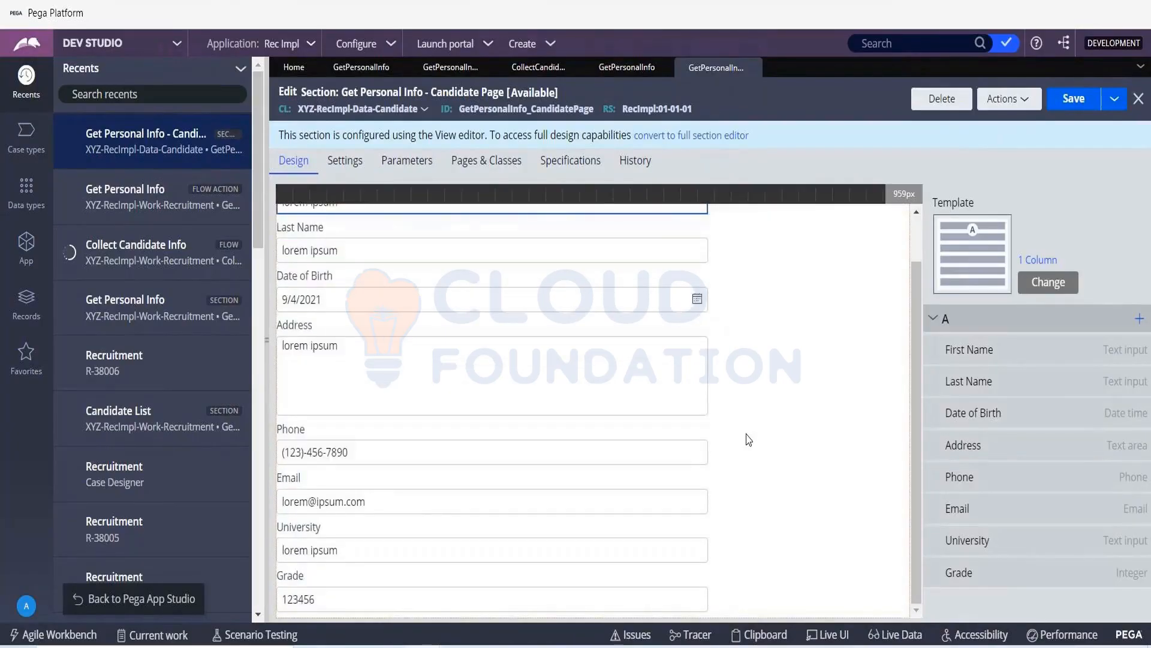
scroll(747, 438, "up", 1)
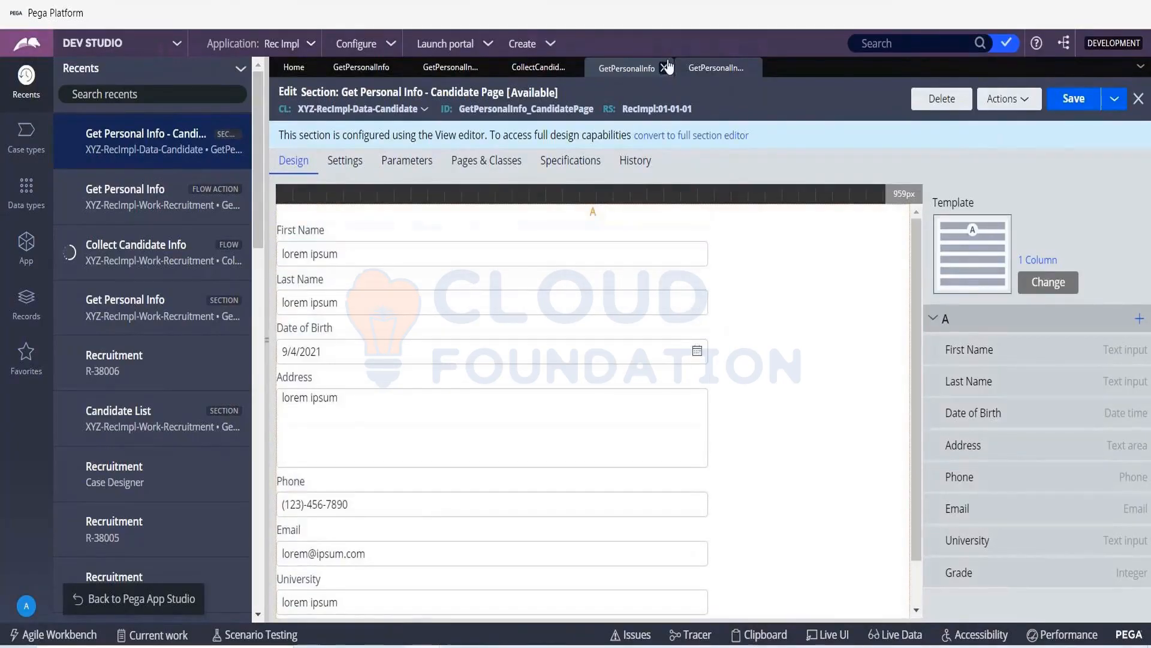
left_click(666, 68)
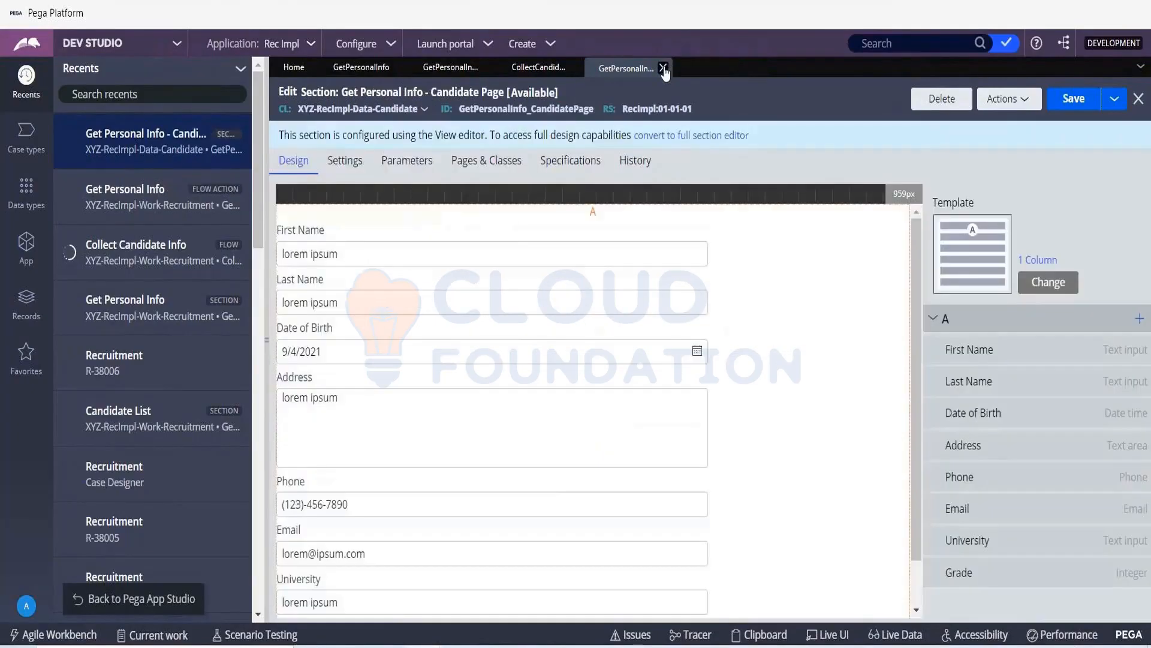
left_click(664, 68)
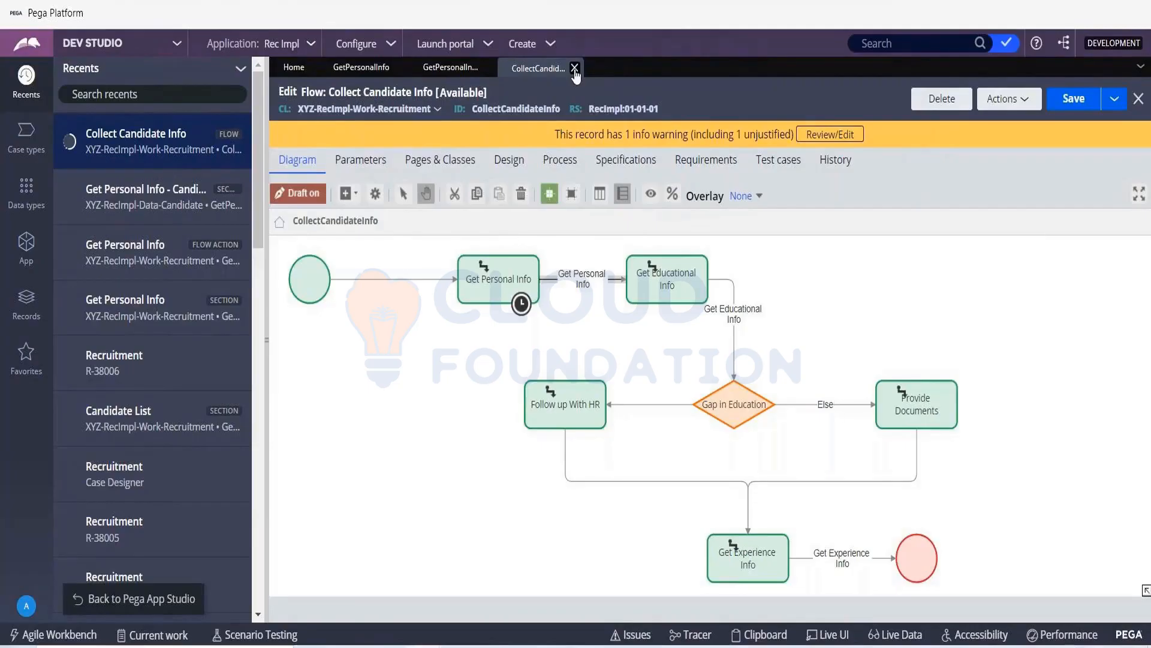
- Save the Collect Candidate Info flow instead of discarding its unsaved changes
left_click(575, 67)
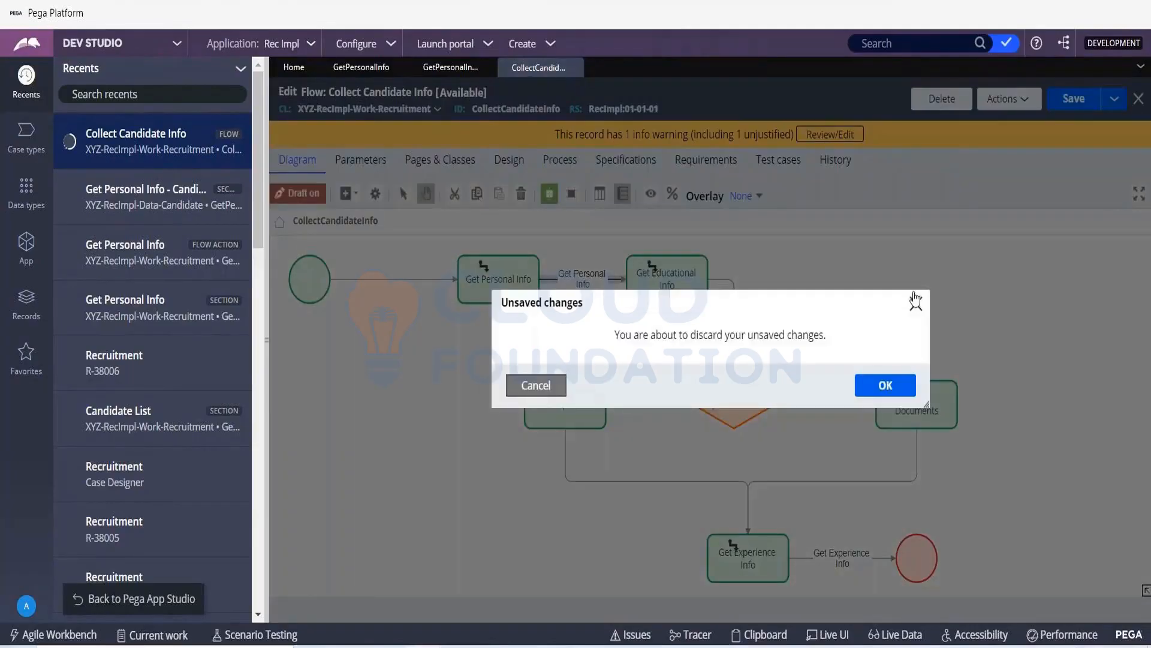
left_click(916, 302)
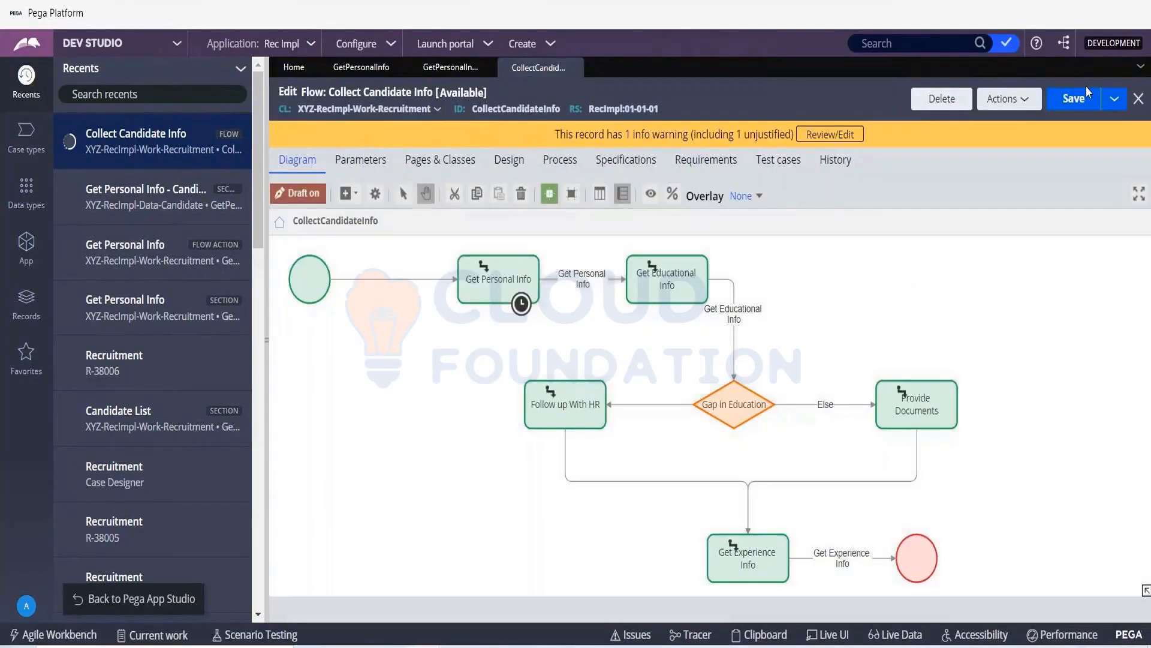
left_click(1078, 101)
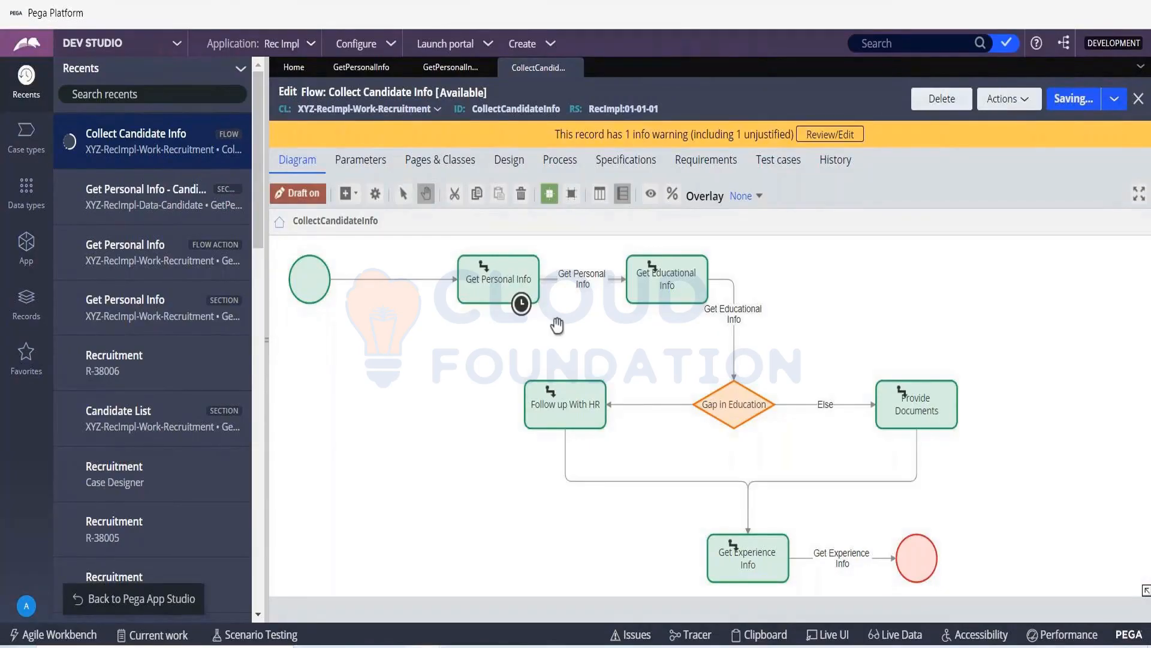
- Check the fields of the section used by the Get Personal Info connector's flow action, and close all open records
double_click(592, 286)
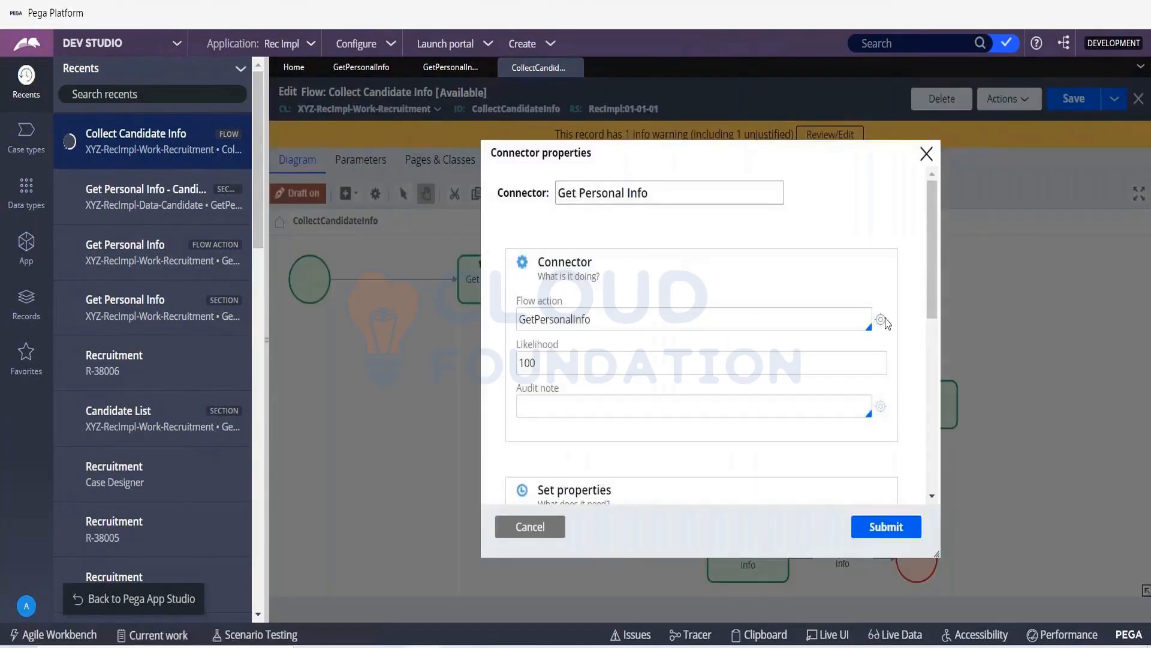
left_click(881, 319)
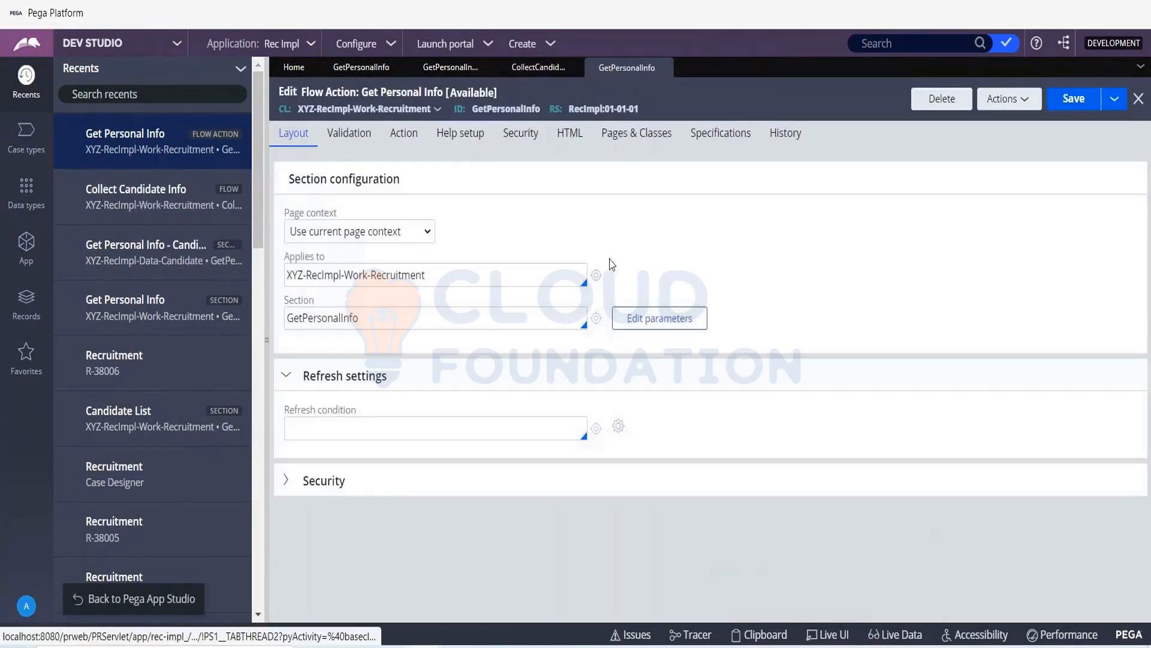
left_click(597, 319)
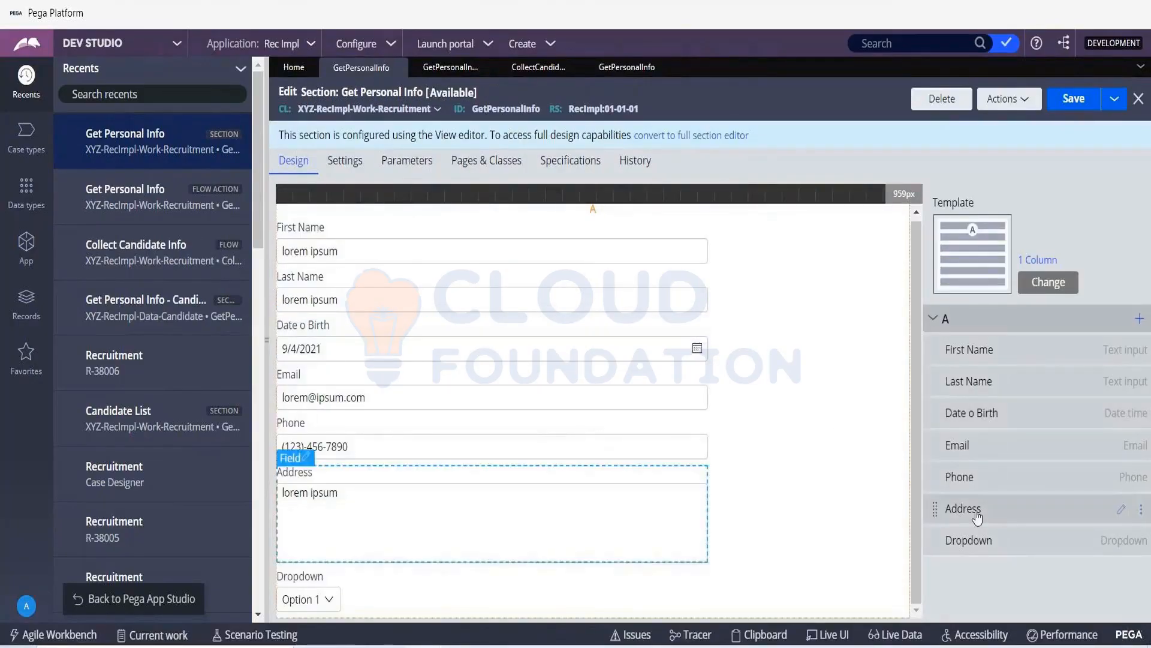
left_click(1142, 68)
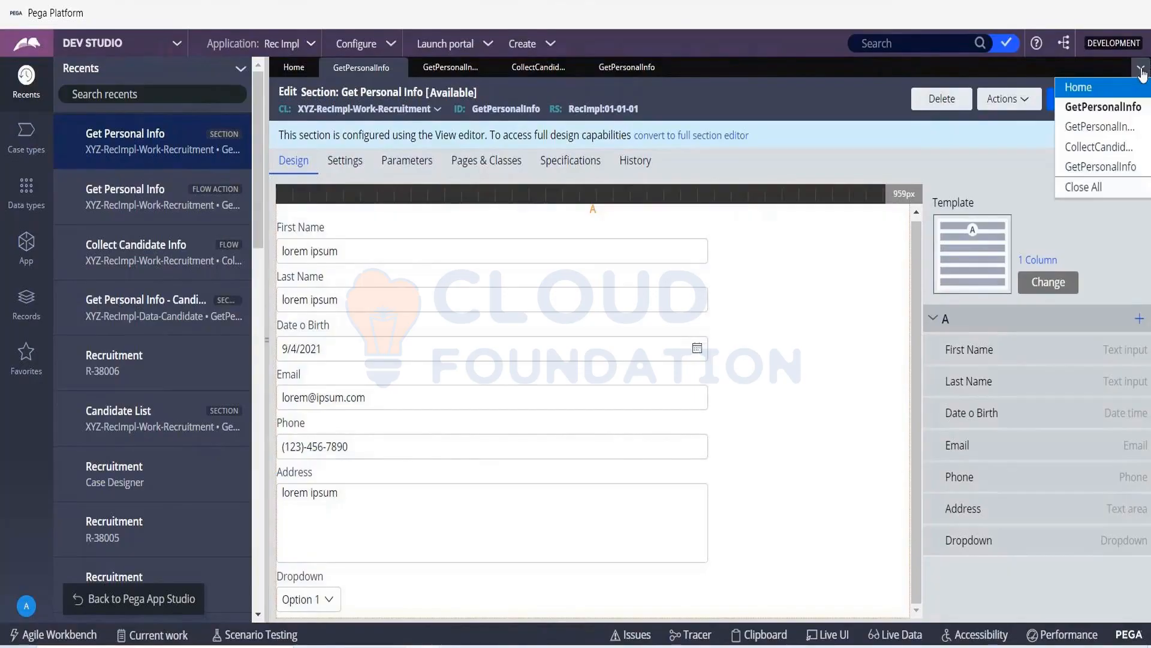
left_click(1079, 192)
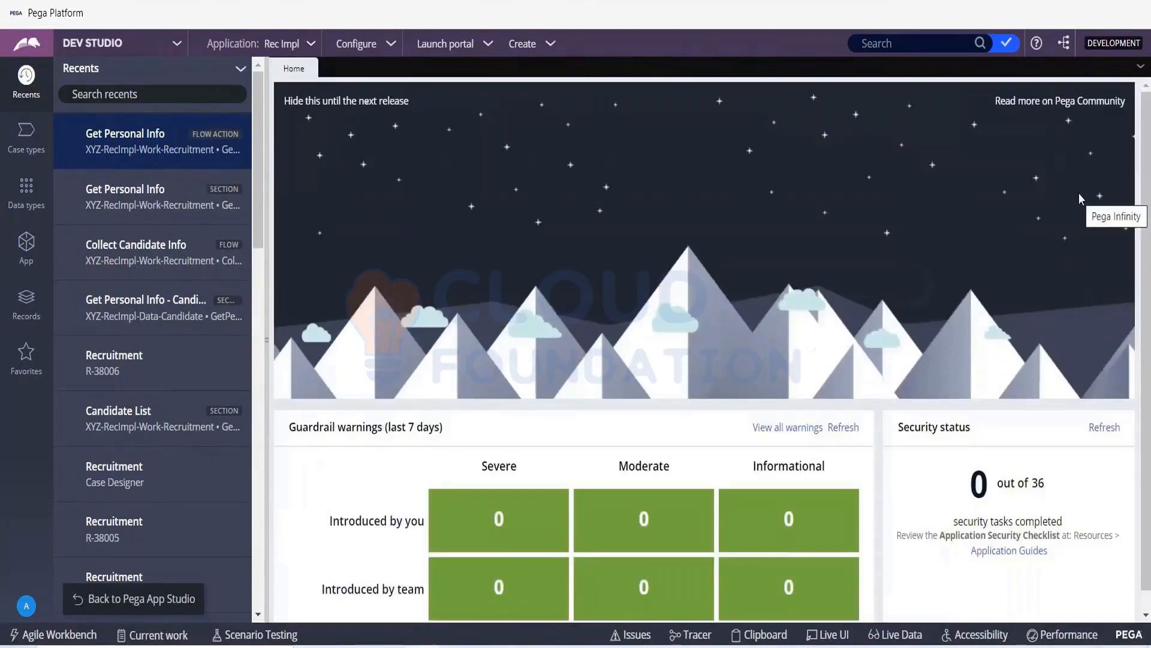
- Return to App Studio, reopen and submit the Get Personal Info step's view configuration, and save the Recruitment case type
left_click(176, 609)
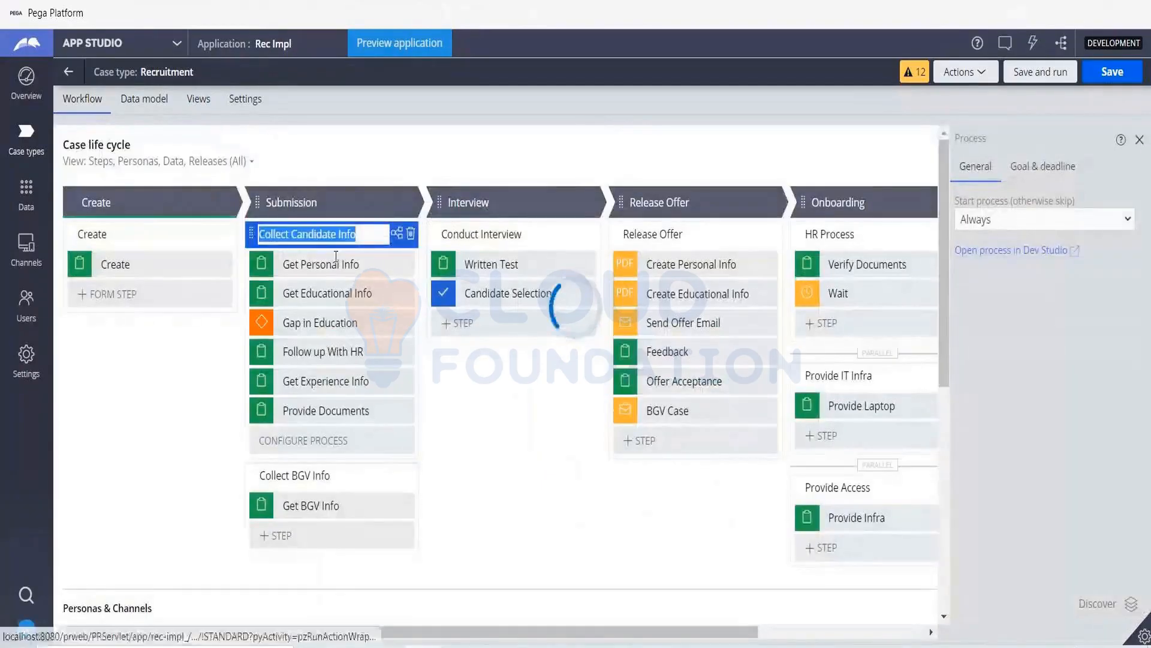
left_click(336, 258)
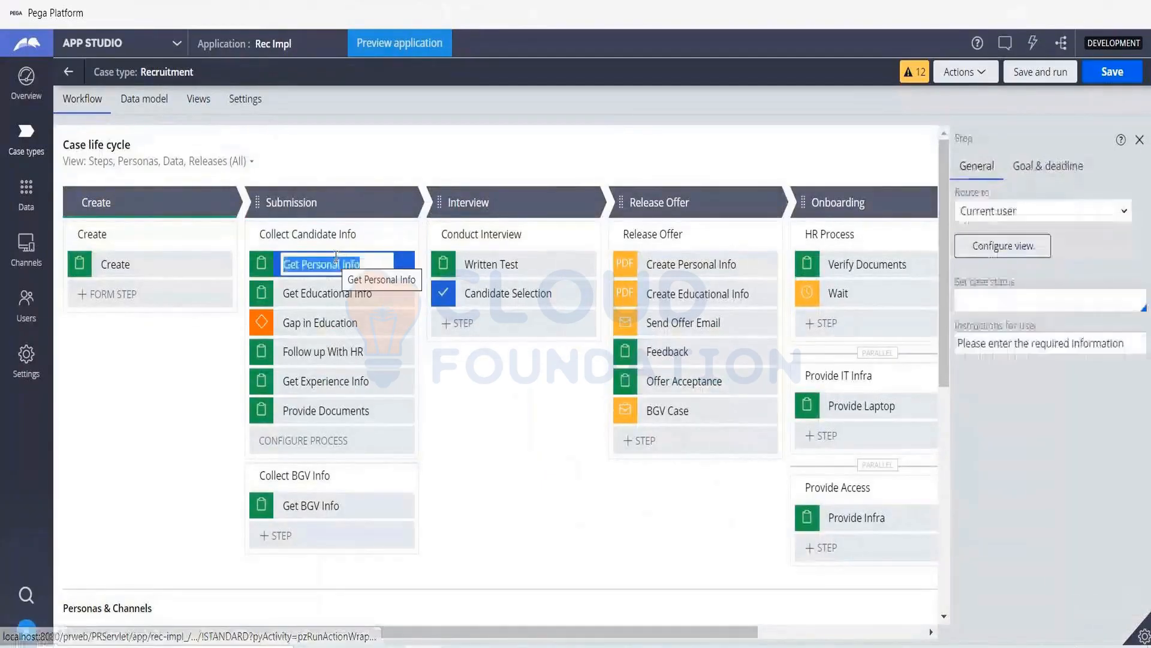
left_click(1030, 247)
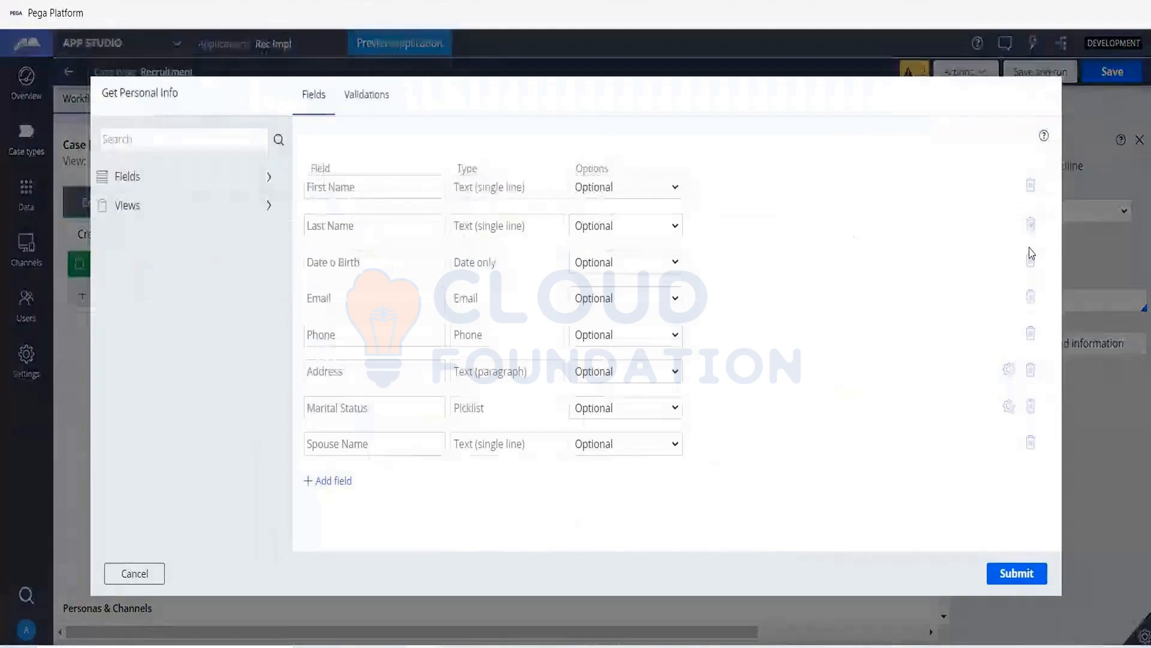
left_click(1016, 574)
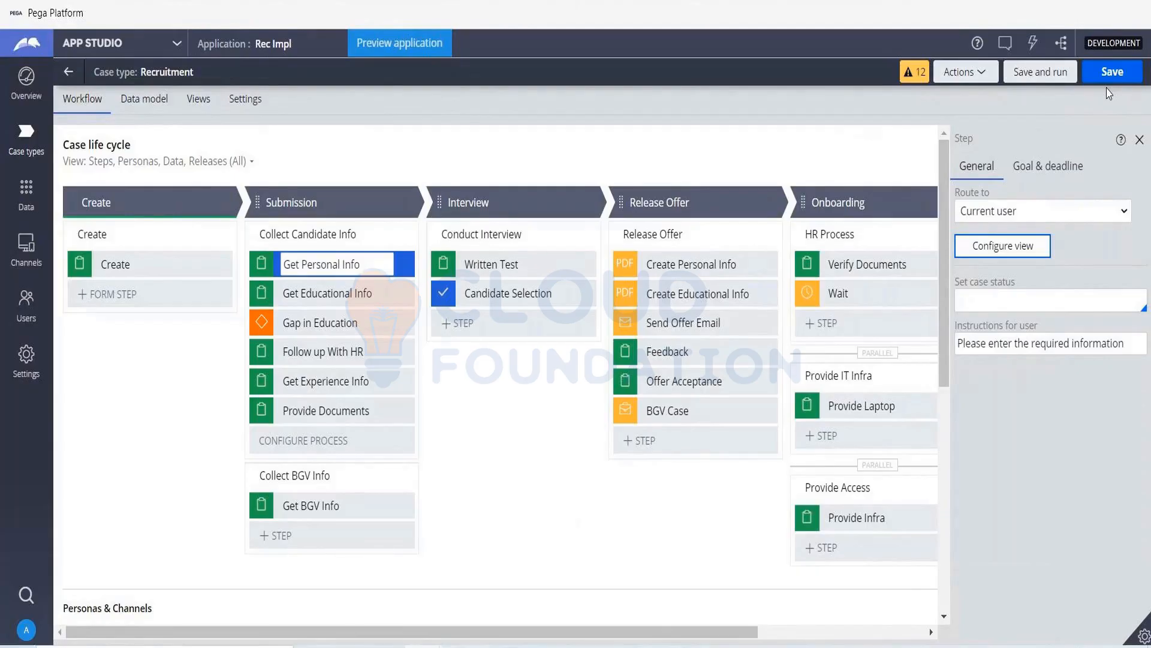
left_click(1111, 71)
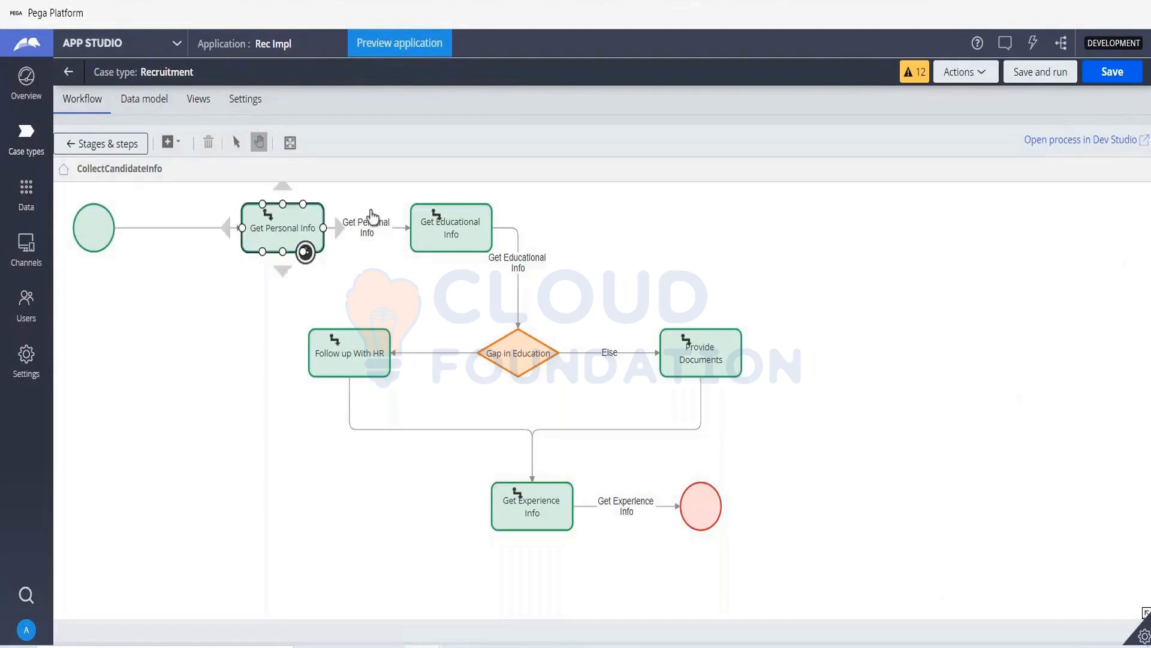
- Open the Collect Candidate Info process in Dev Studio and open the section behind the Get Personal Info connector's flow action
left_click(1089, 145)
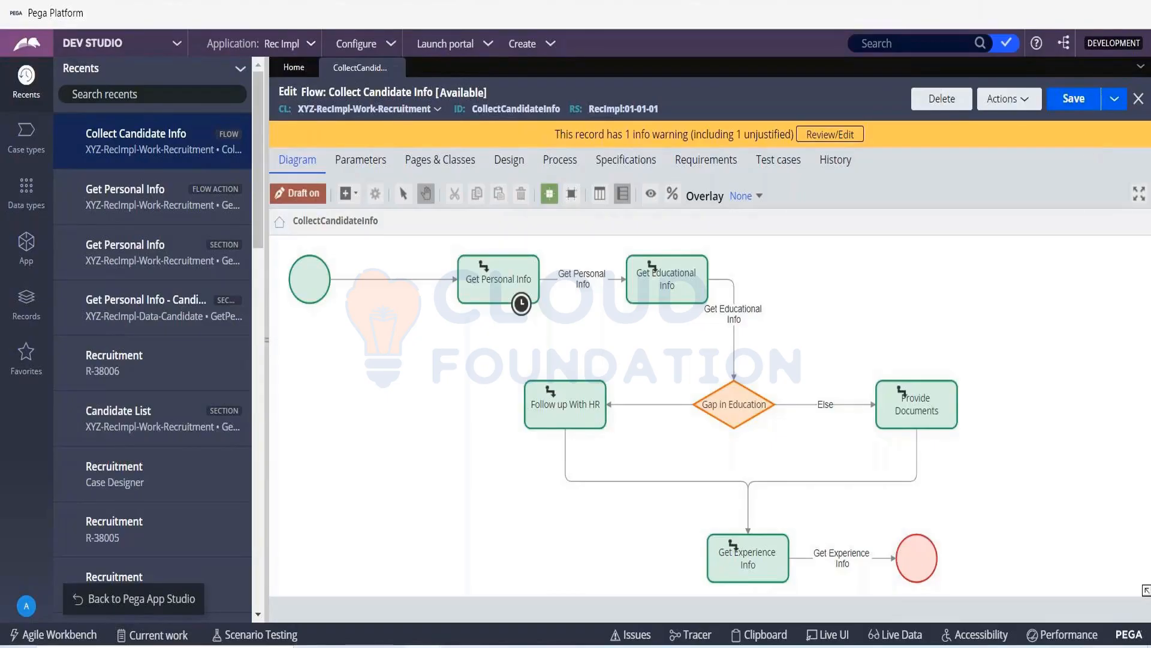
double_click(587, 291)
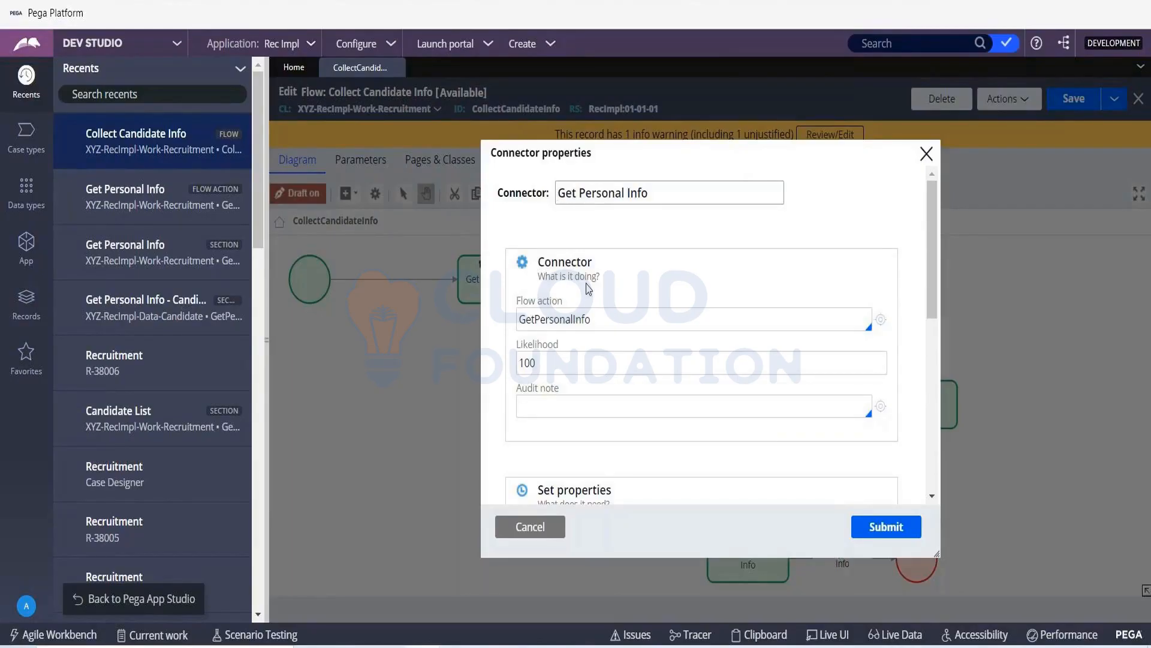
left_click(880, 320)
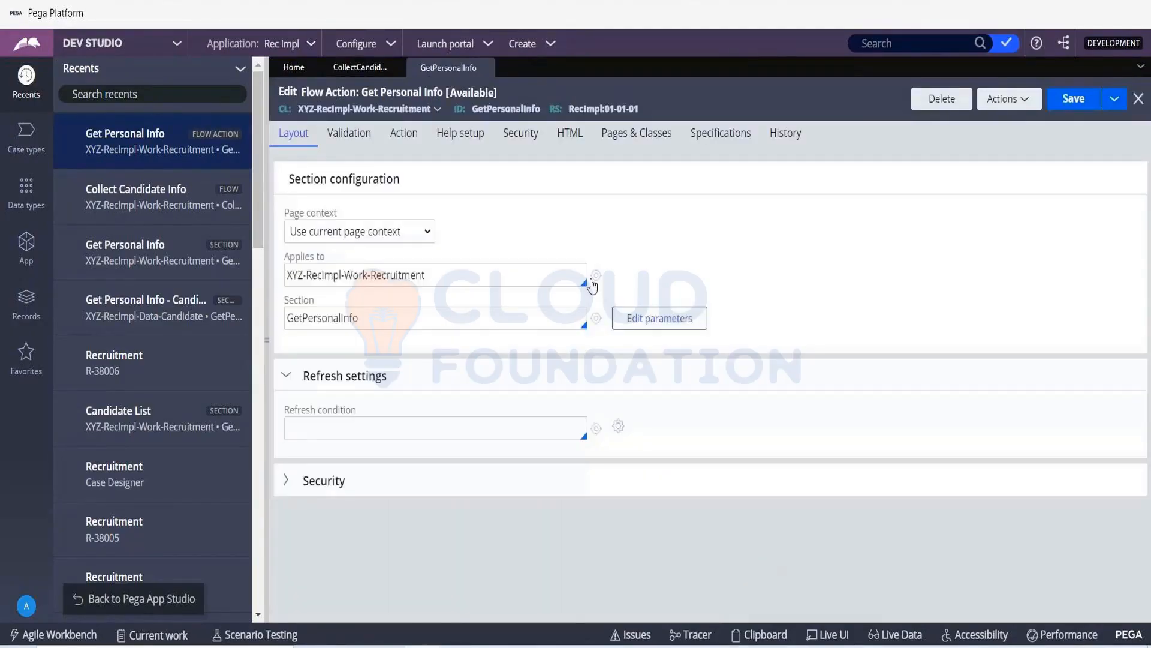
left_click(590, 280)
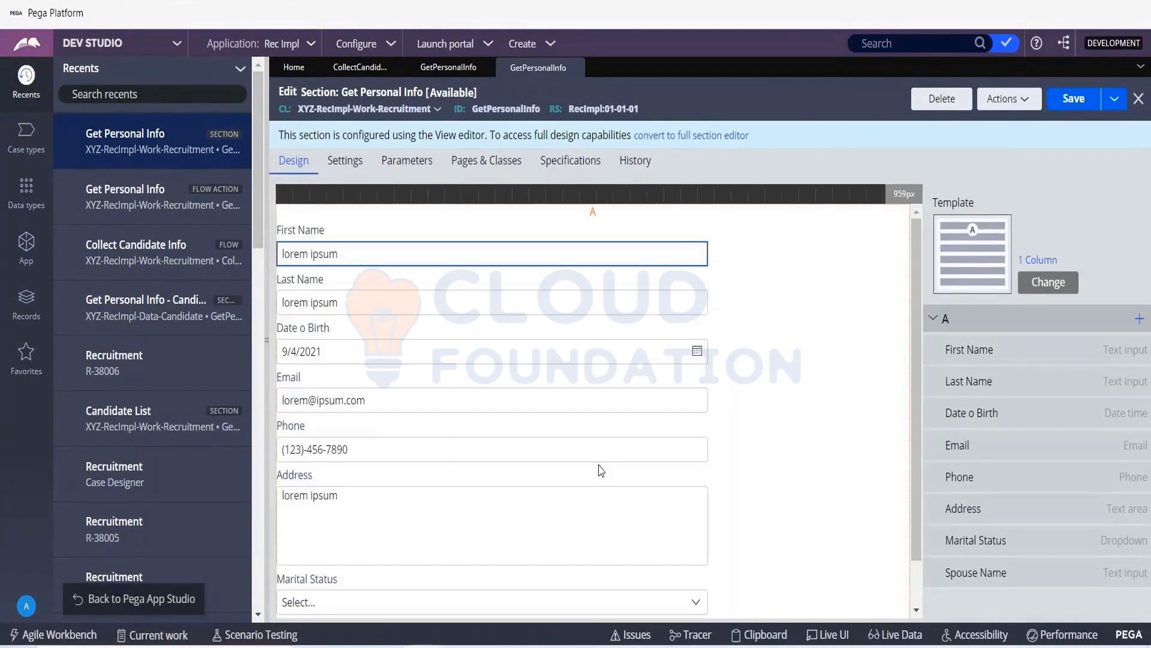
- Open the Spouse Name field's cell properties and set its visibility to Condition (expression)
scroll(435, 422, "down", 2)
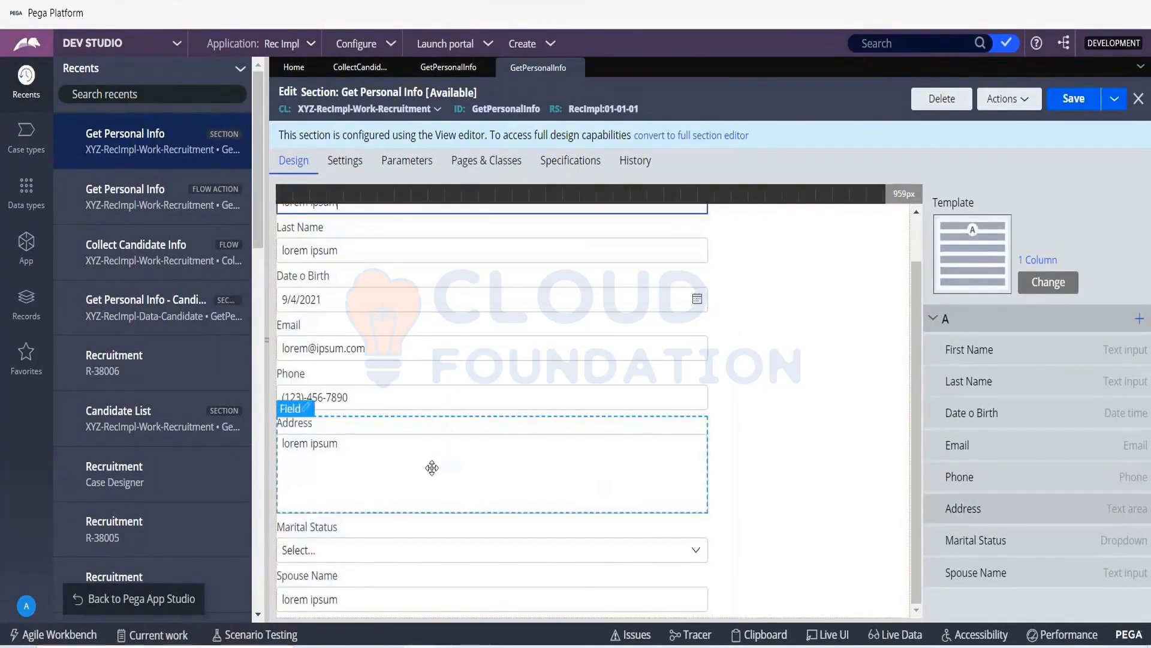
left_click(372, 591)
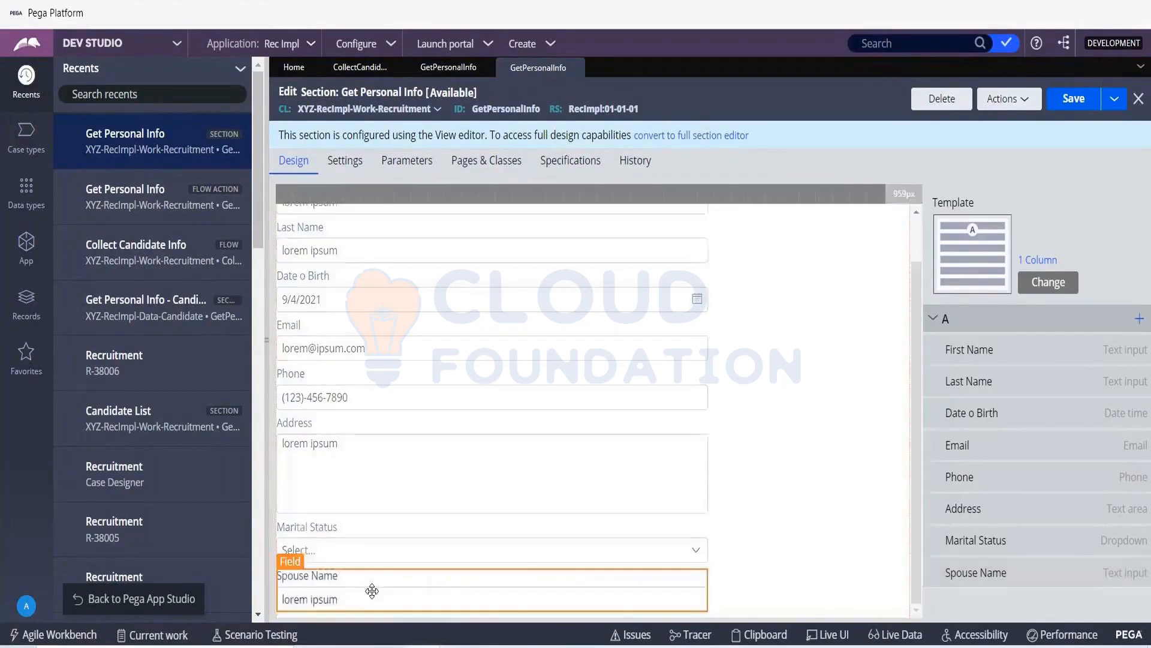
double_click(372, 592)
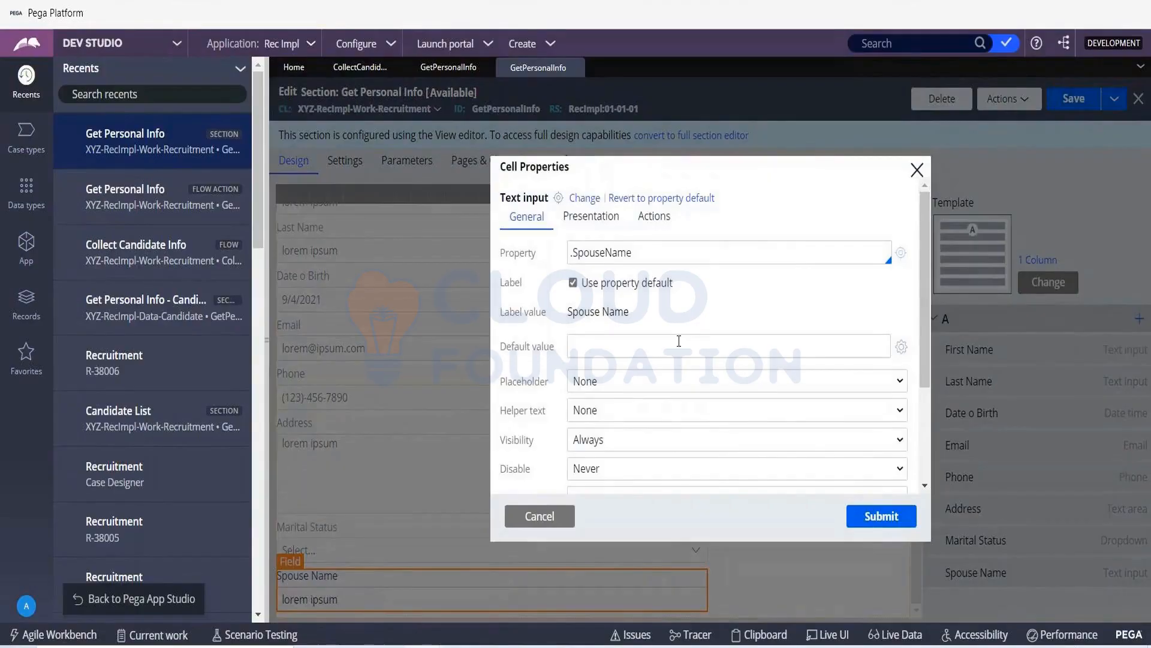
scroll(679, 341, "down", 3)
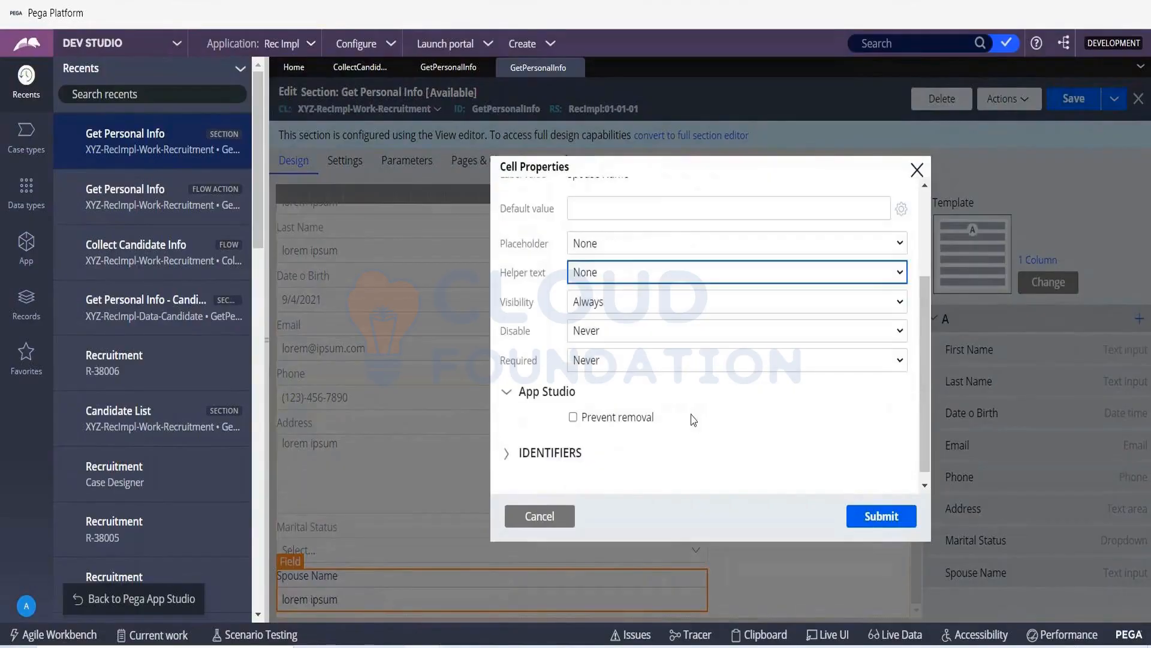
left_click(575, 305)
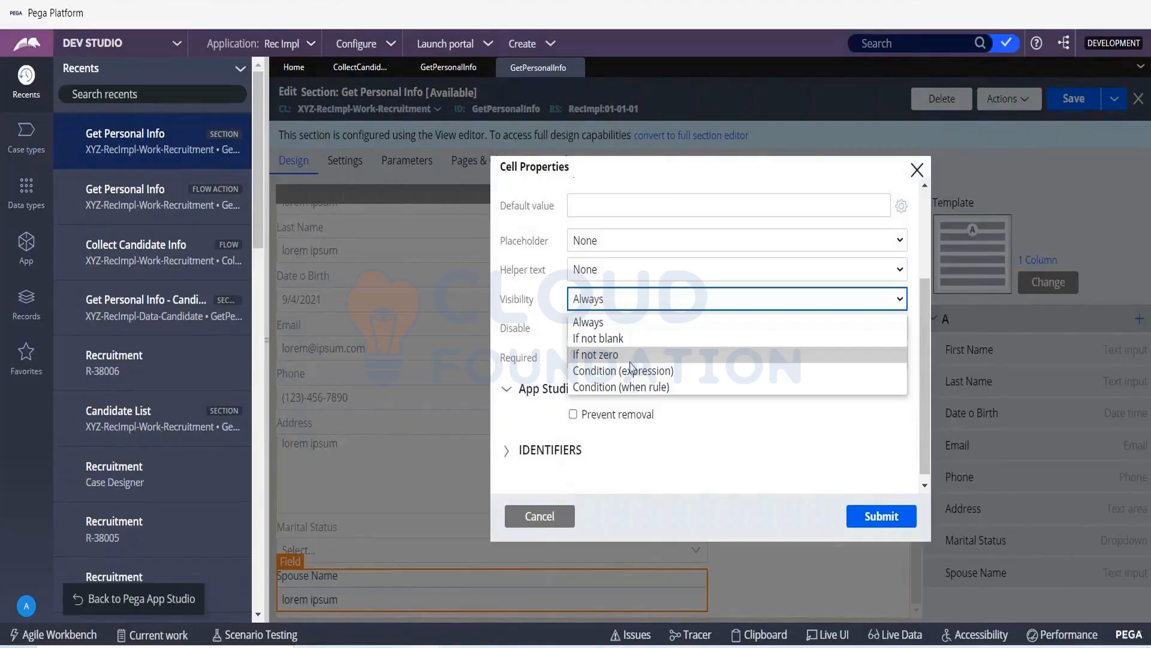
left_click(645, 379)
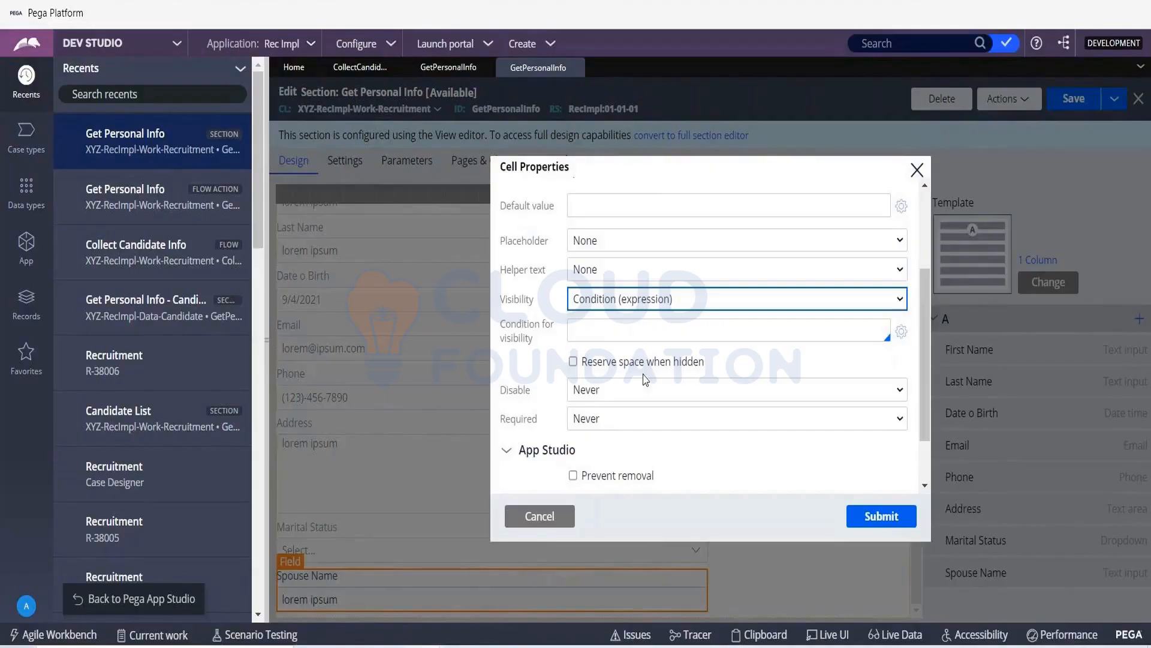
- Build and save the Spouse Name visibility condition .MaritalStatus = "Married"
left_click(901, 334)
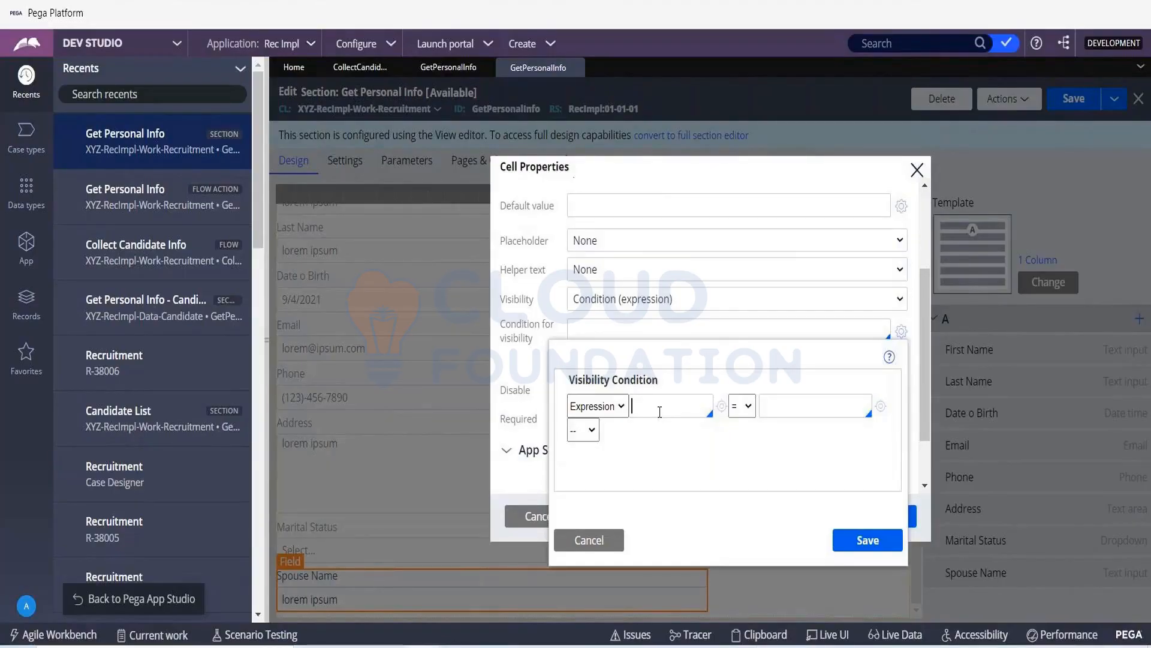
type(".")
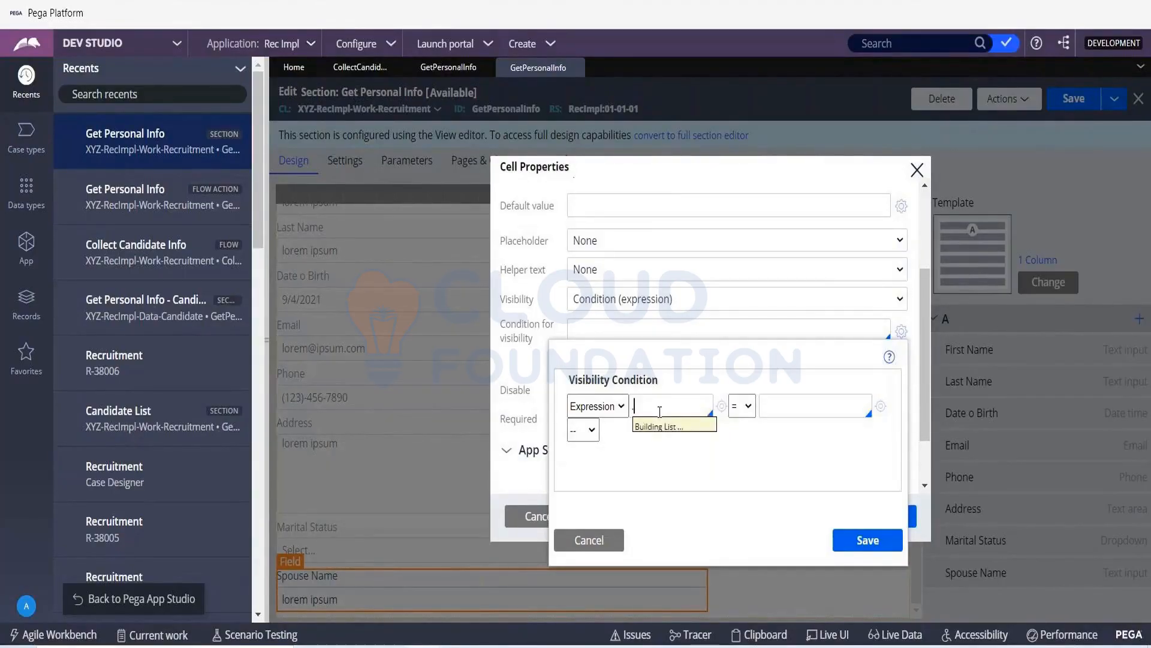
type("mar")
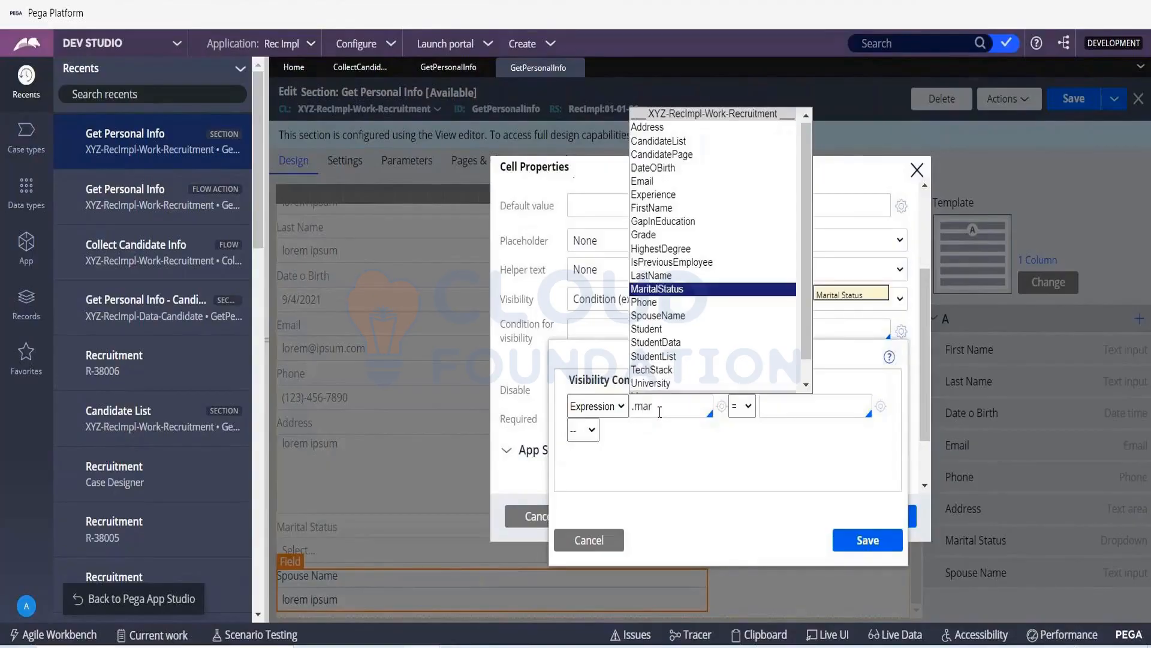
key("Return")
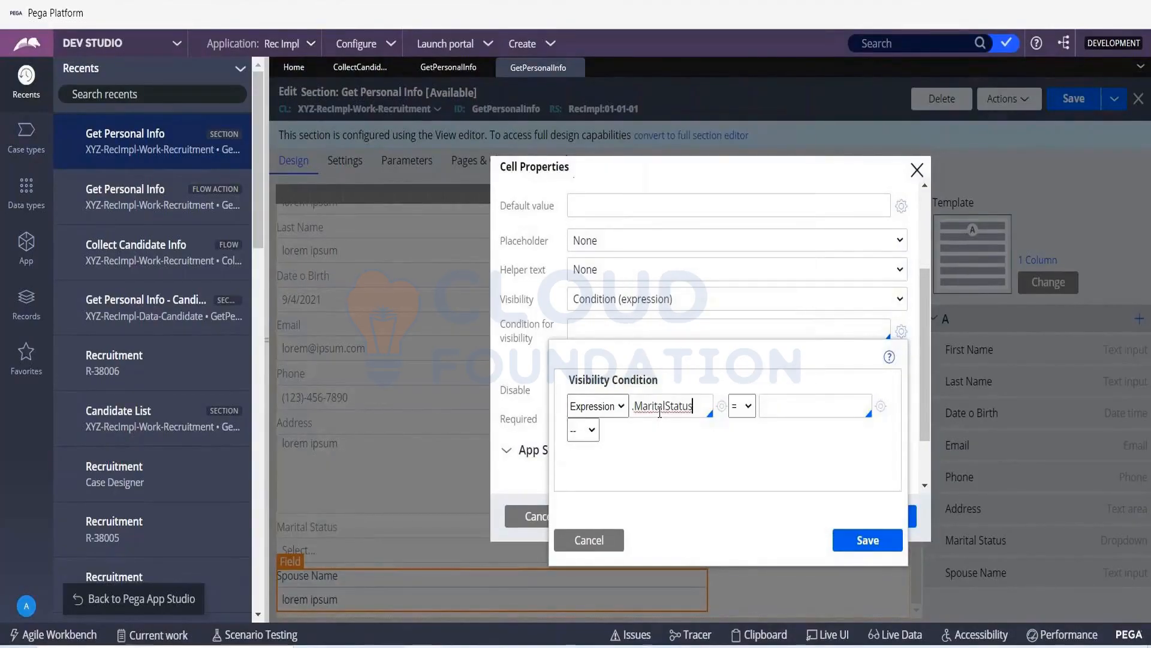
left_click(786, 405)
type("\"\"")
type("Mari")
type("ed")
left_click(591, 430)
left_click(625, 455)
left_click(868, 541)
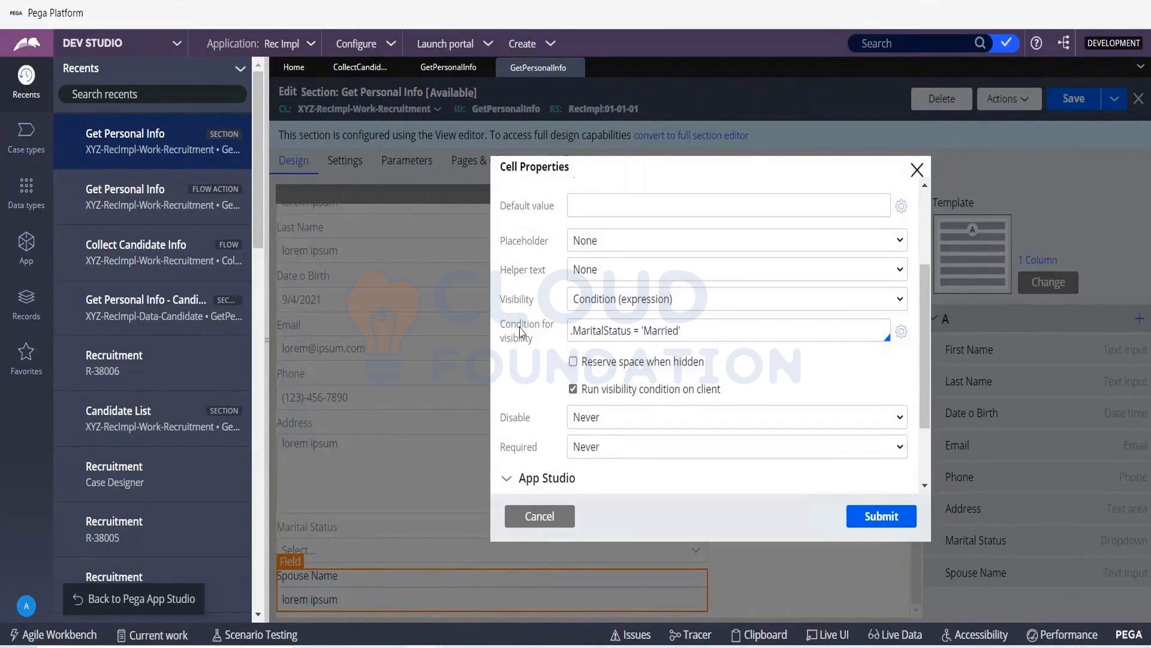
left_click_drag(520, 326, 555, 340)
left_click(728, 171)
scroll(630, 297, "up", 3)
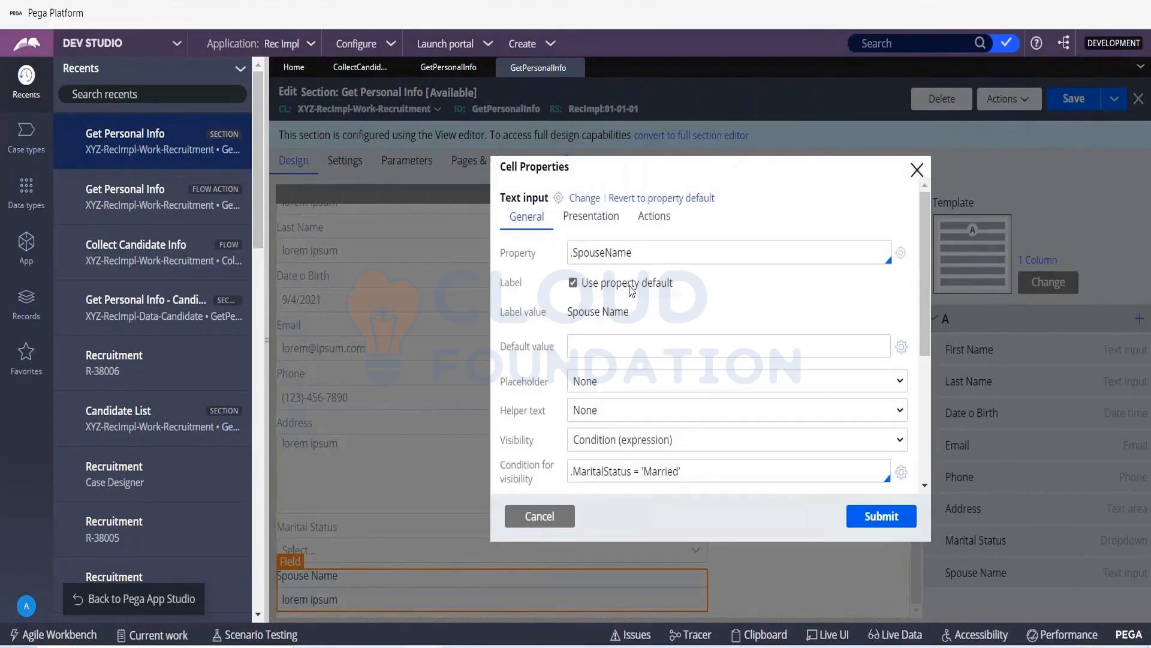
- Submit the Spouse Name cell properties and save the Get Personal Info section
scroll(631, 290, "down", 5)
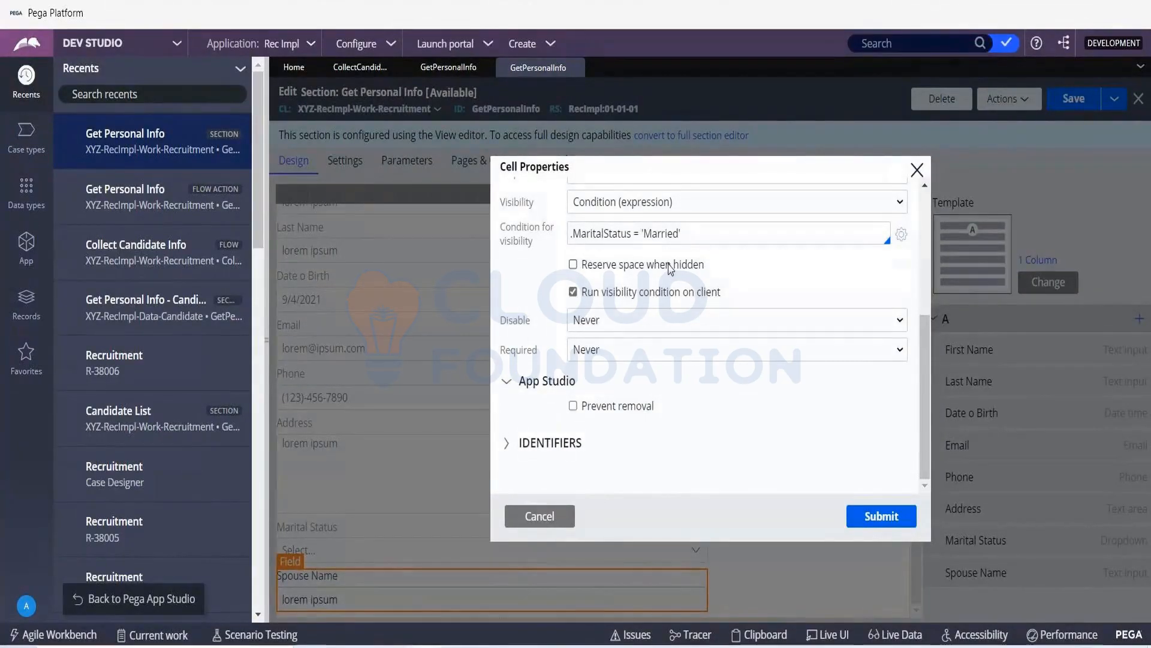
left_click(882, 517)
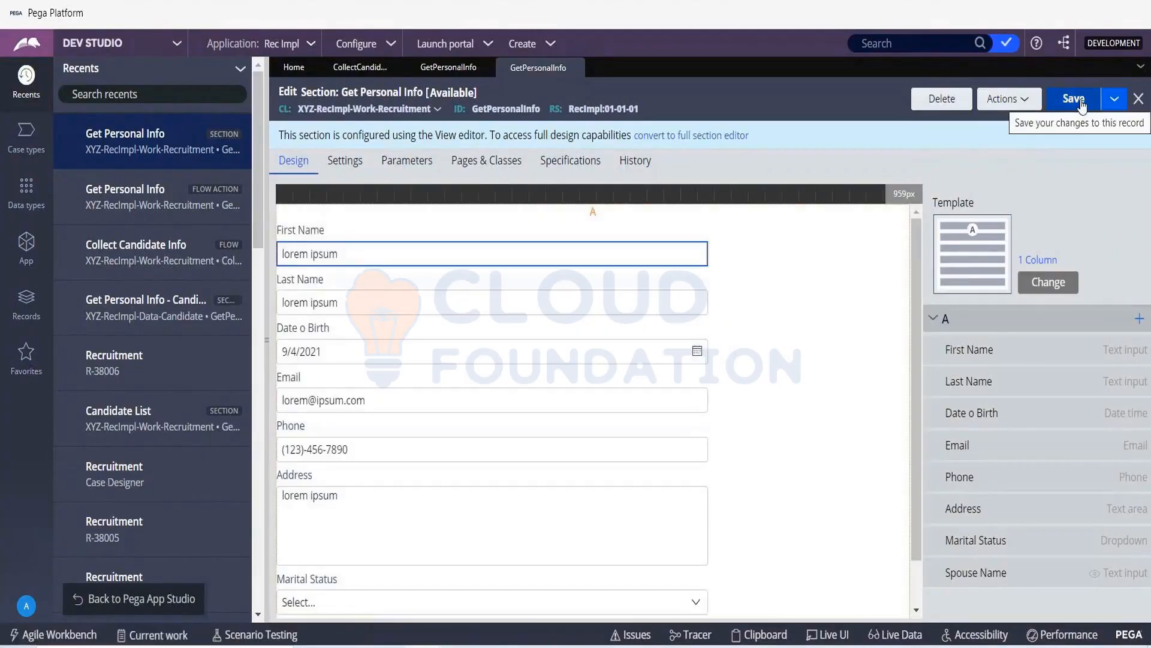
left_click(1082, 106)
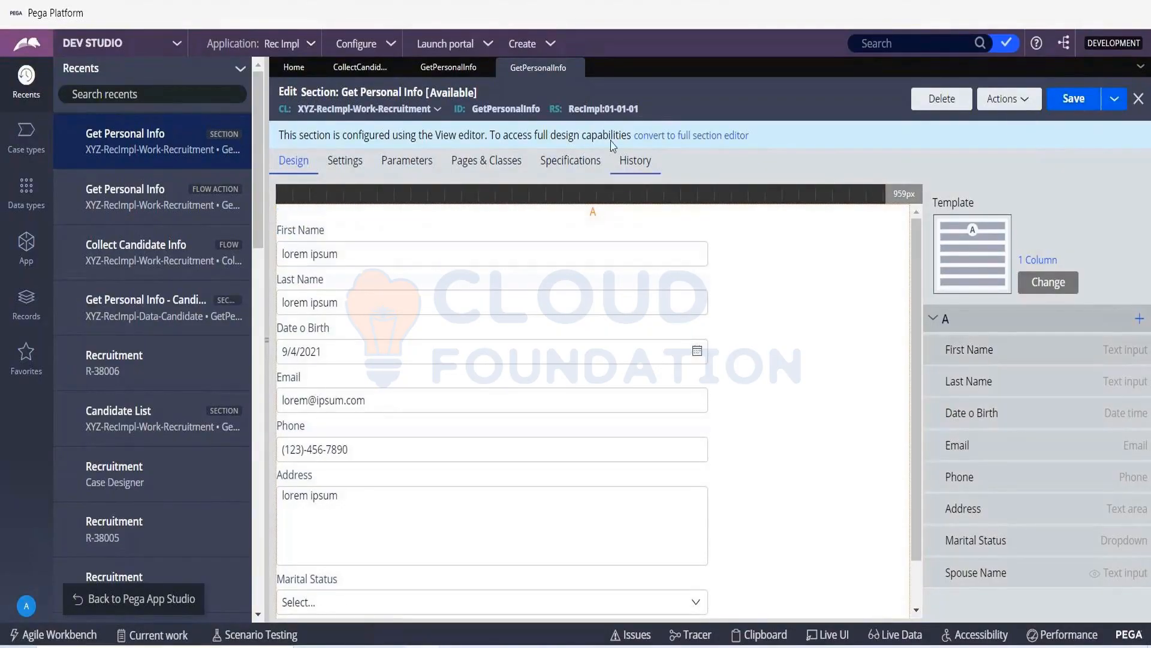
- Close the Get Personal Info section and flow action records, and save the Collect Candidate Info flow
left_click(578, 68)
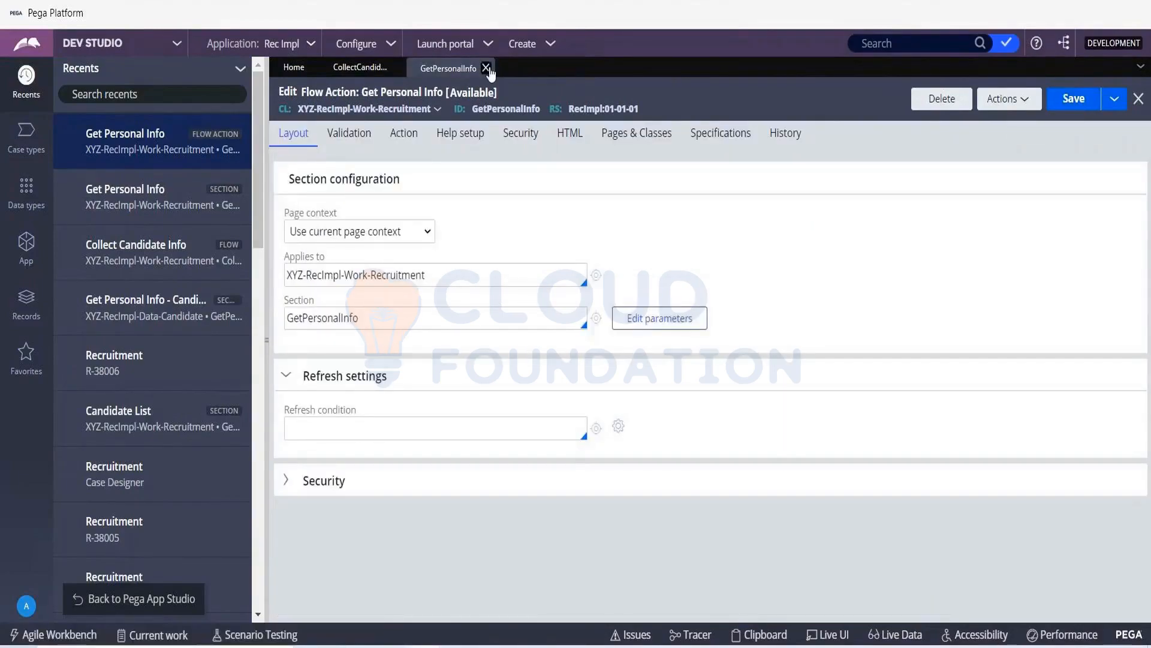
left_click(486, 68)
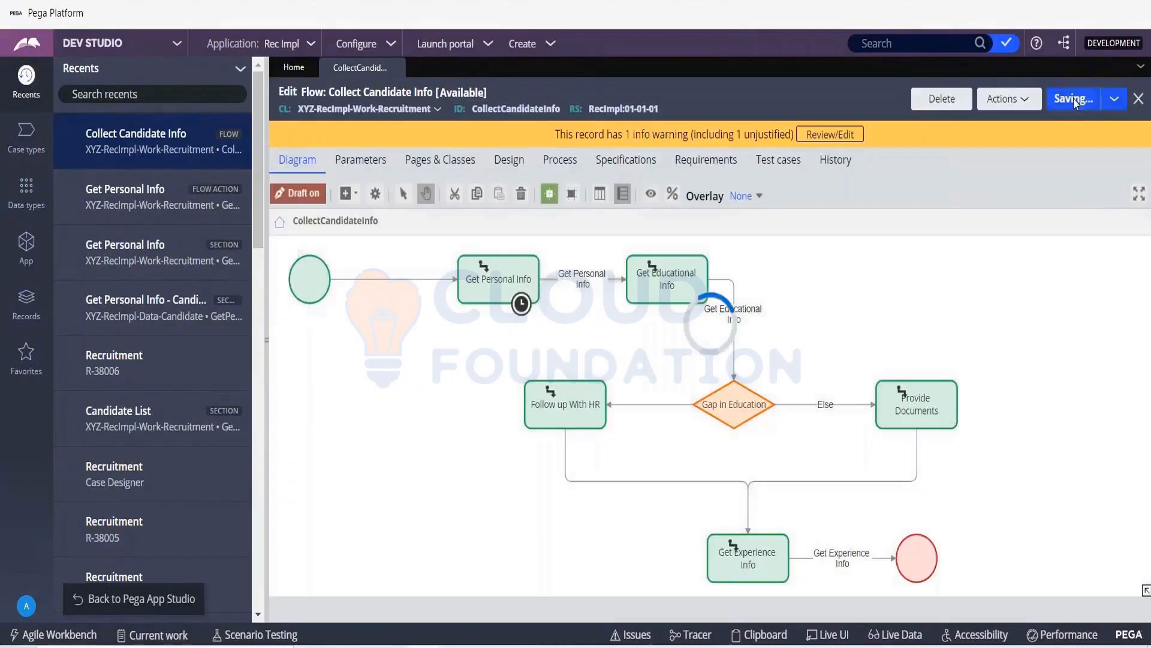
left_click(1074, 99)
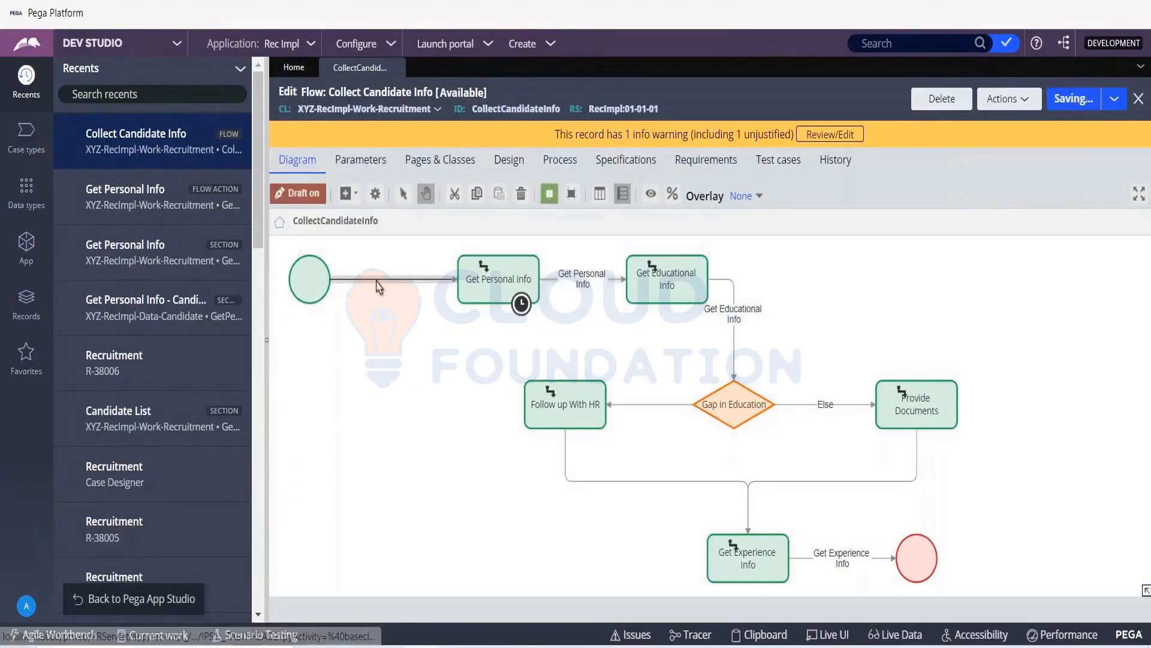
- Return to App Studio and try to save and run the Recruitment case type from its stages and steps
left_click(170, 603)
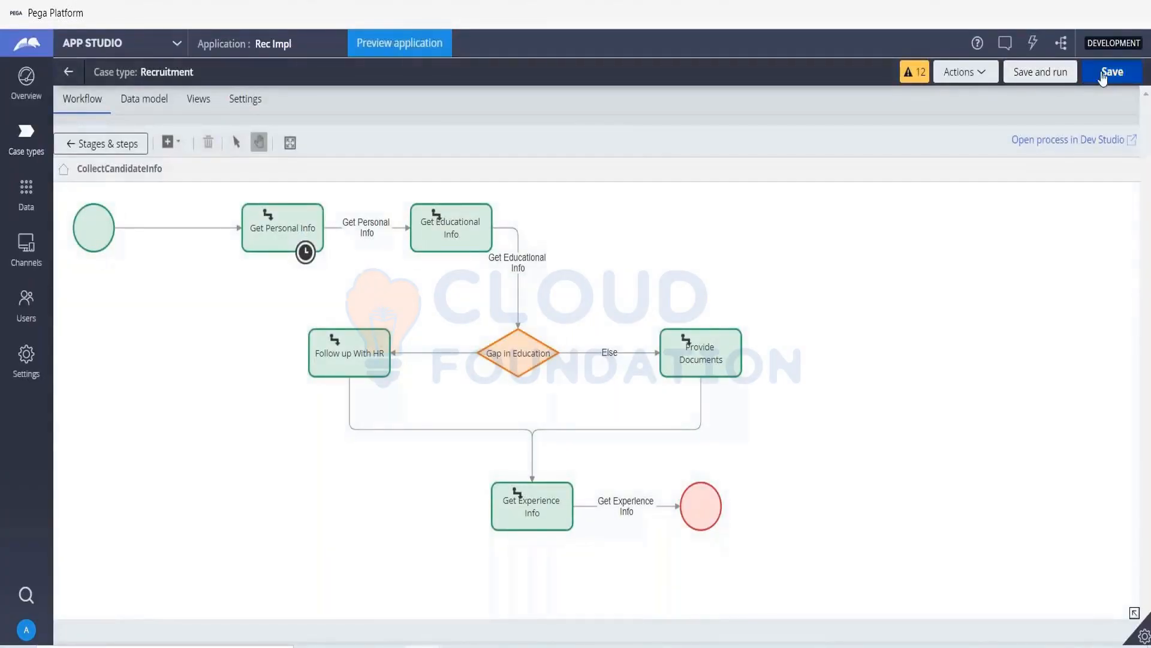
left_click(1103, 75)
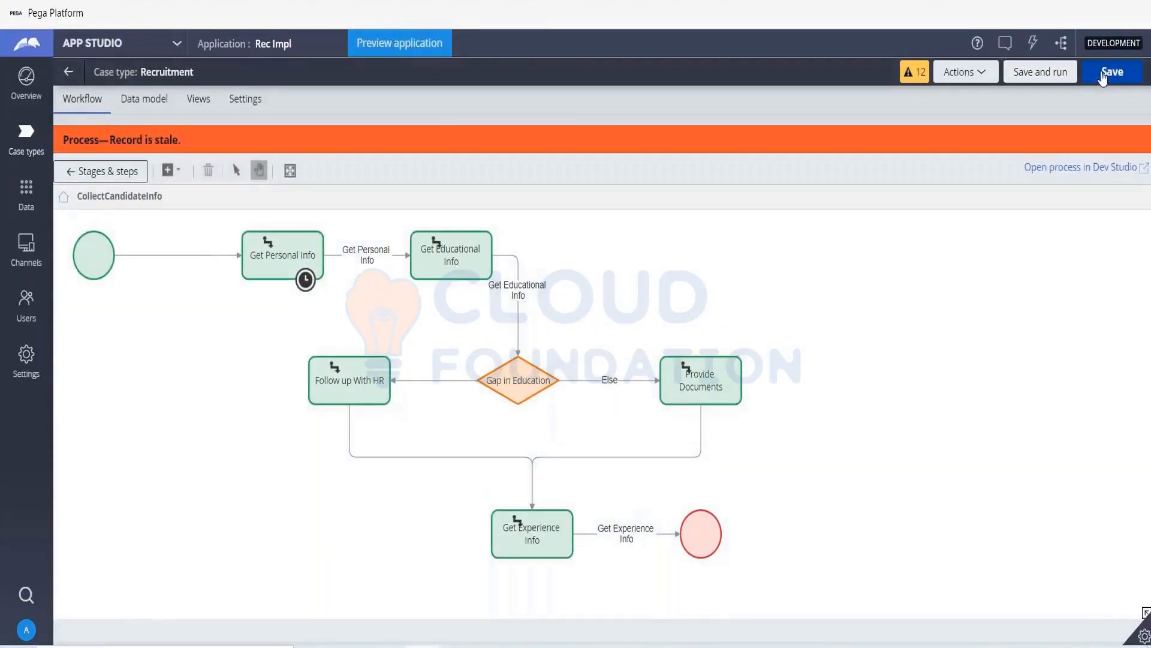
left_click(101, 173)
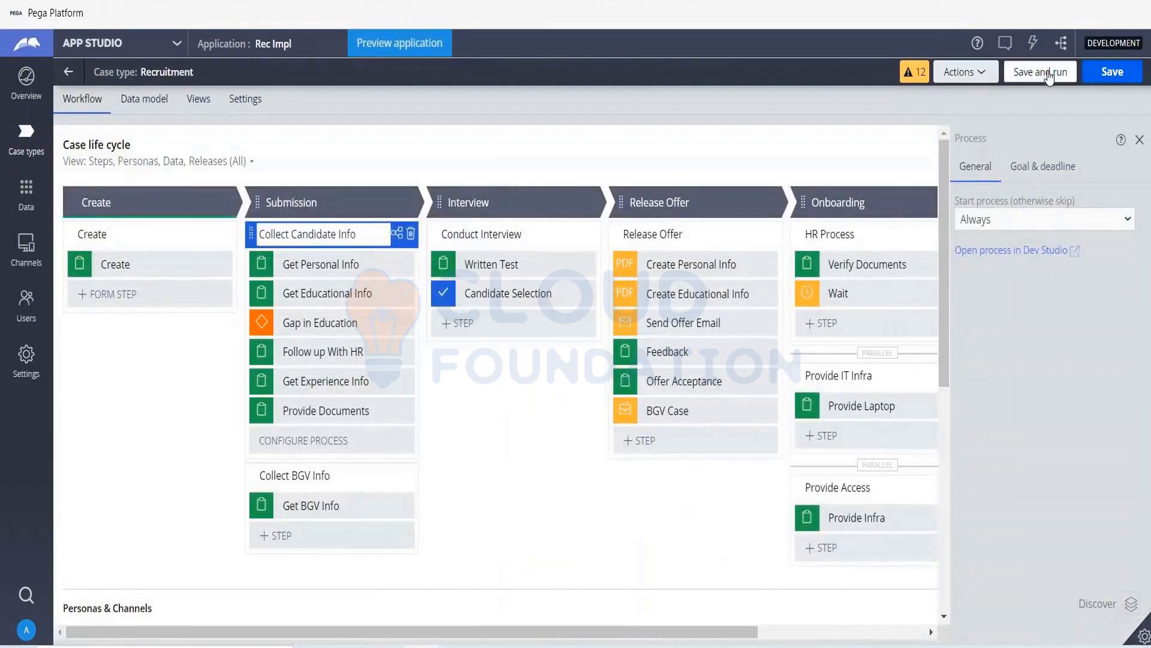
left_click(1049, 75)
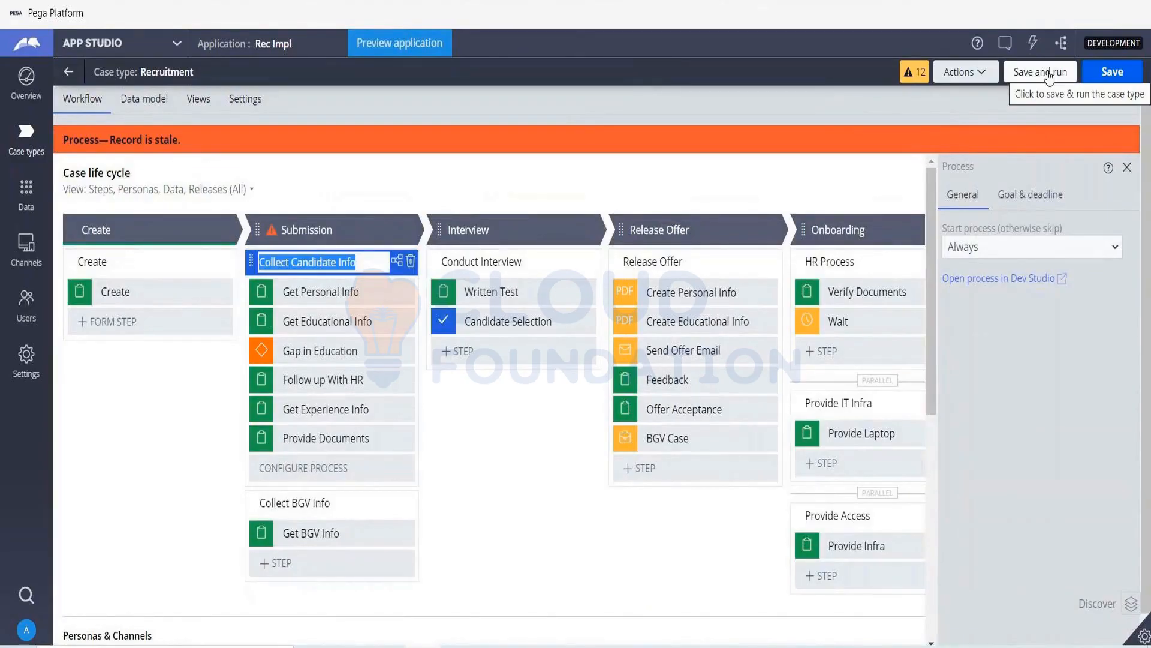
left_click(1048, 75)
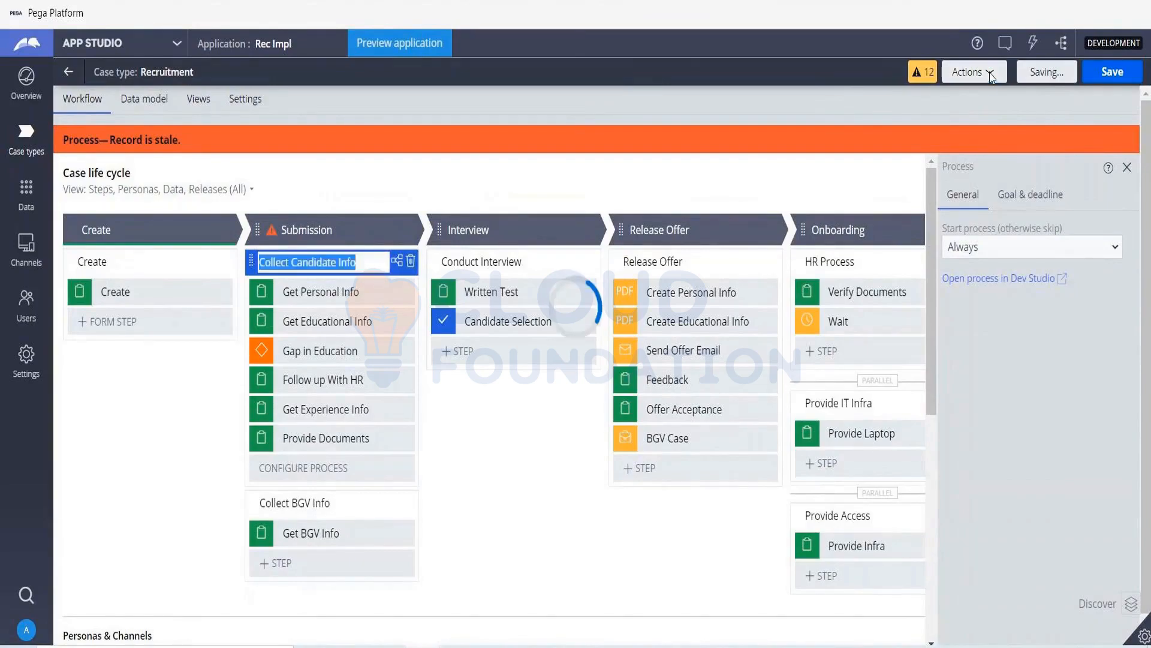
- Refresh the Recruitment case type, and save and run it in the desktop-size preview
left_click(990, 74)
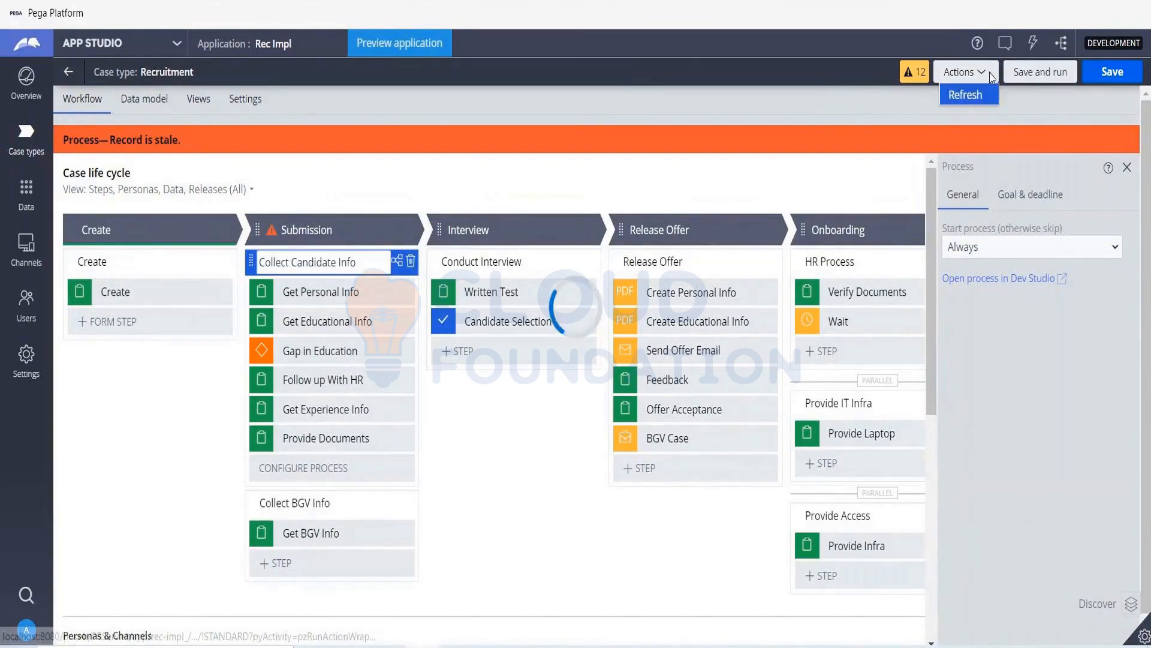
left_click(986, 95)
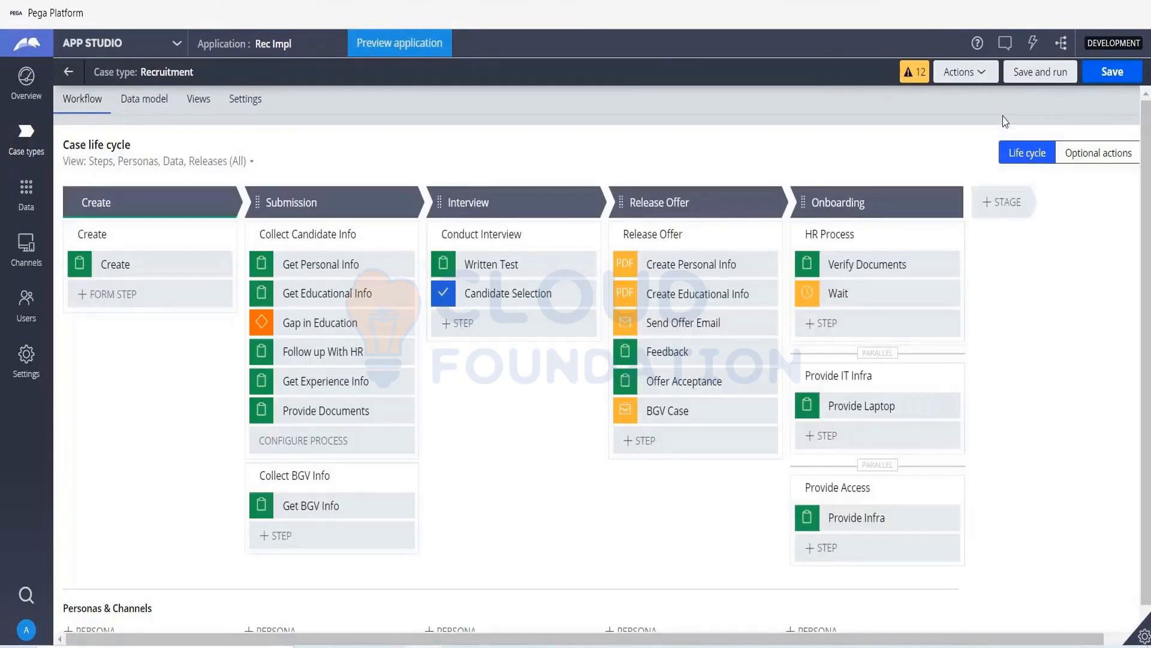
left_click(1036, 75)
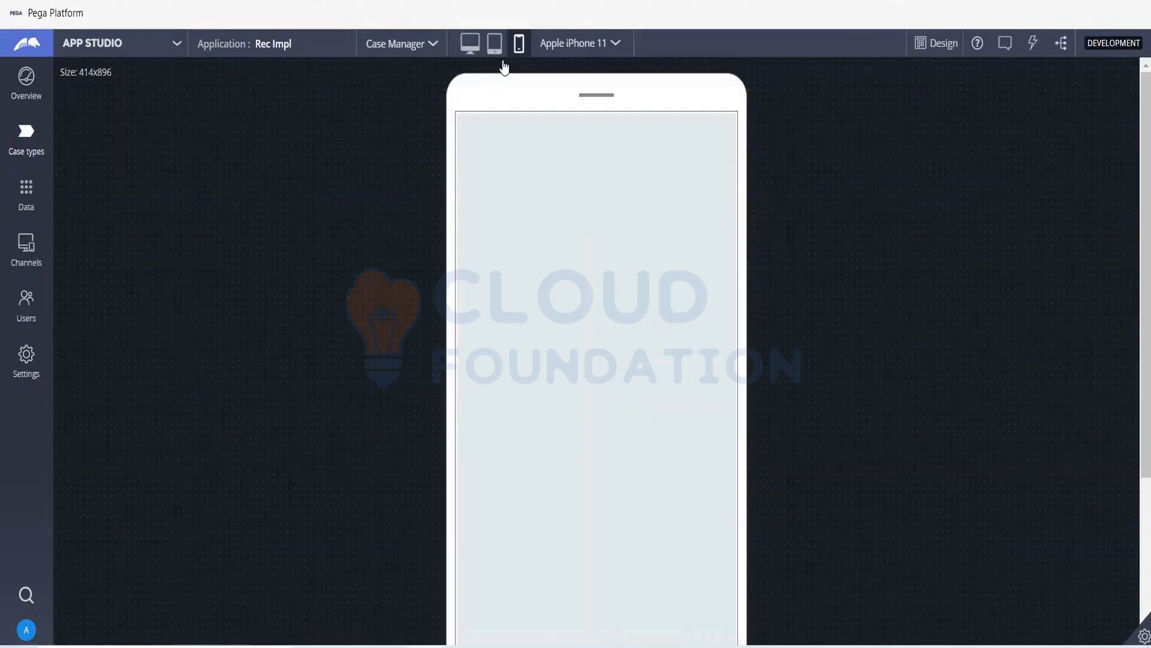
left_click(470, 45)
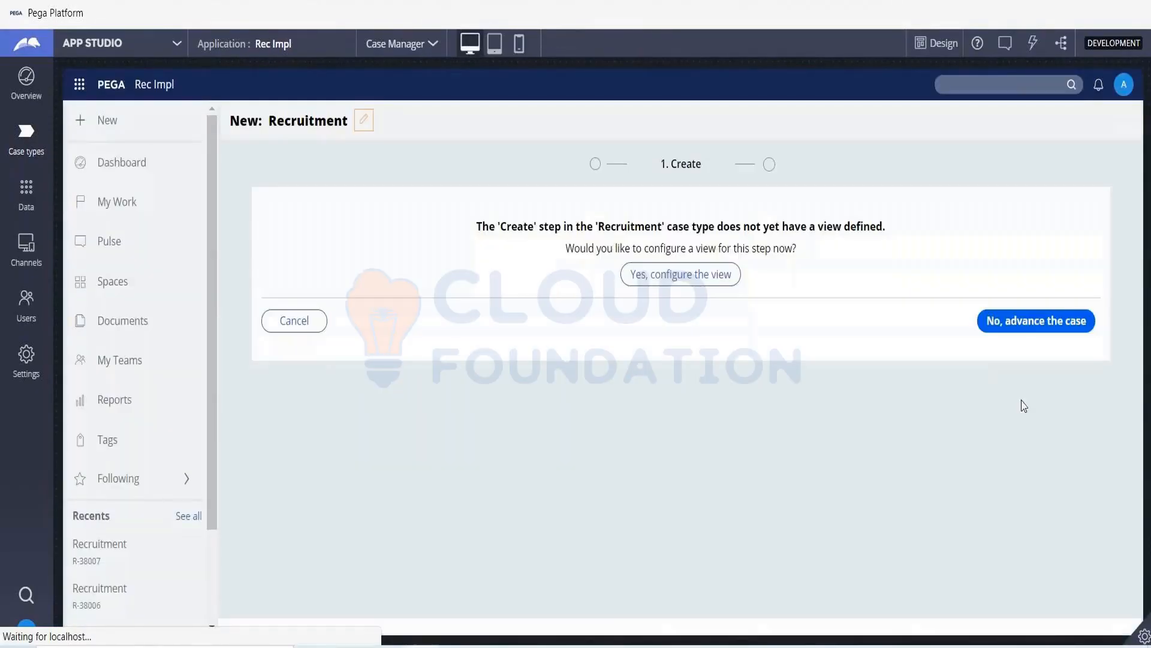
- Advance the new case past Create and set Marital Status to Married to check the Spouse Name field
left_click(1040, 321)
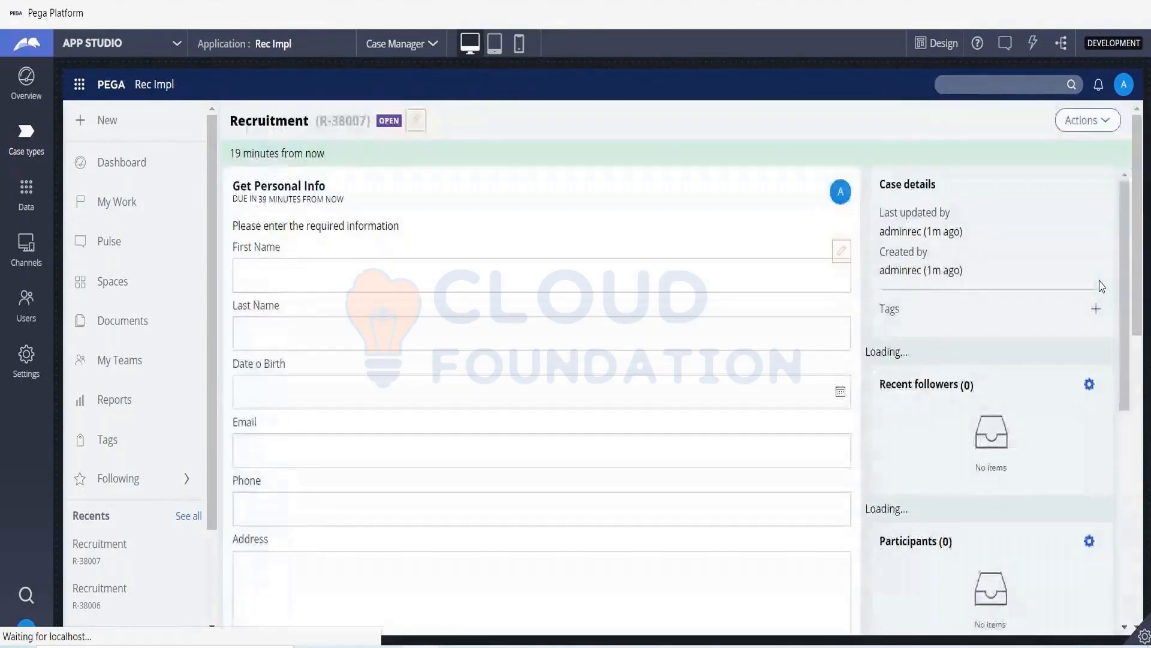
scroll(537, 507, "down", 4)
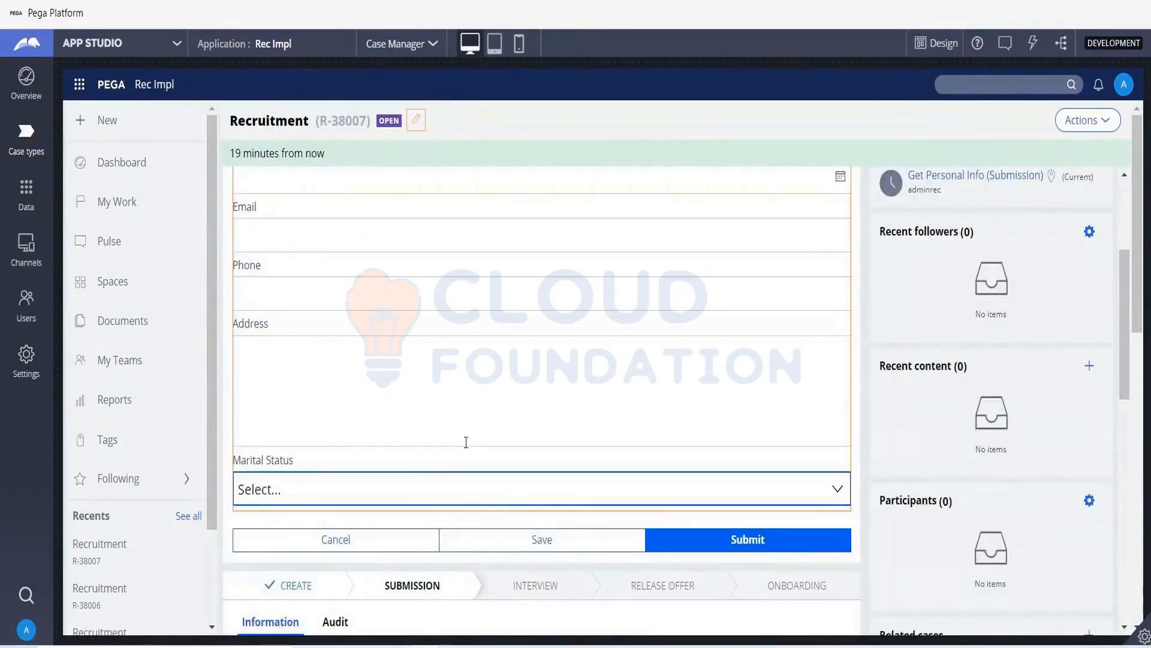
left_click(475, 497)
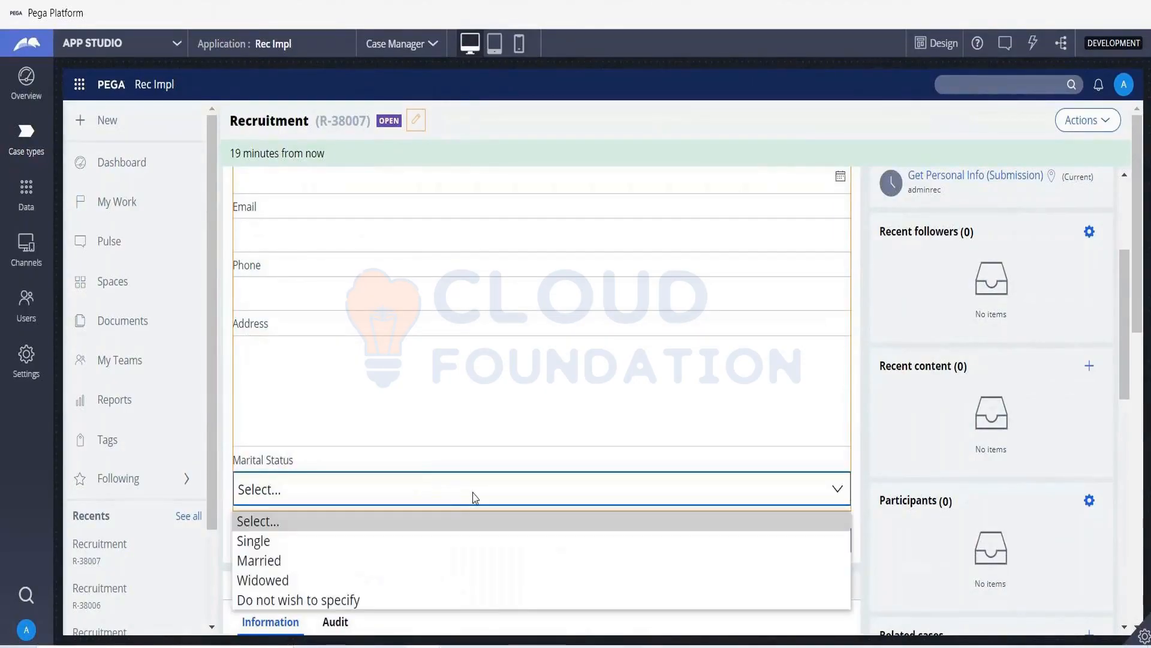
left_click(332, 568)
scroll(470, 384, "down", 3)
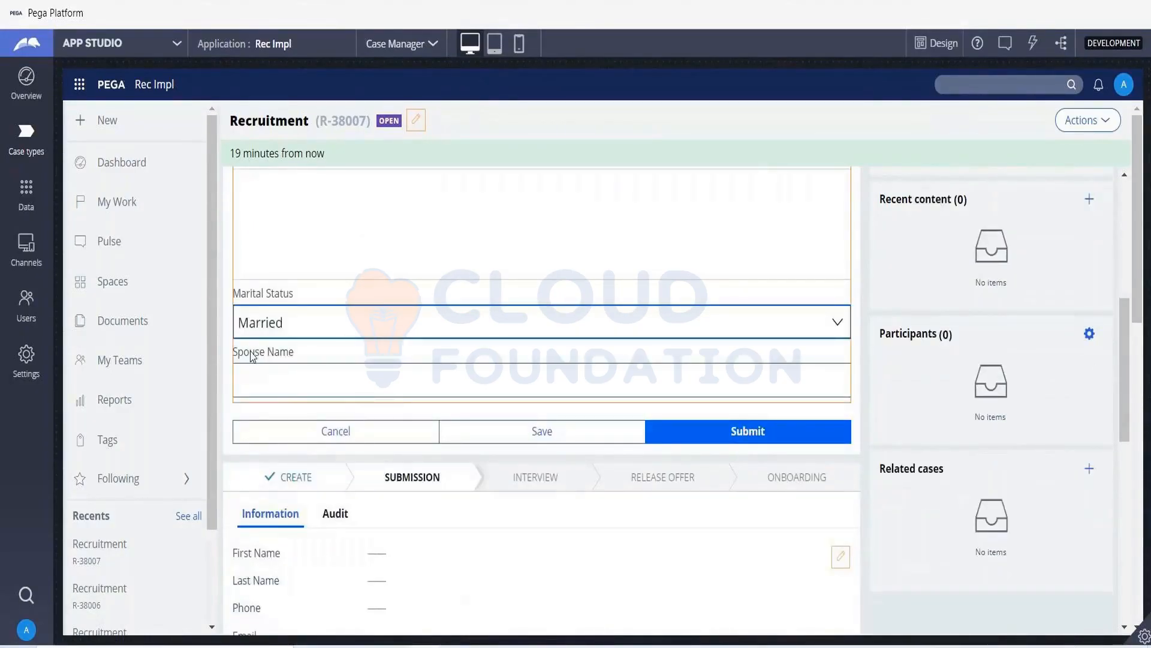
left_click_drag(234, 353, 339, 352)
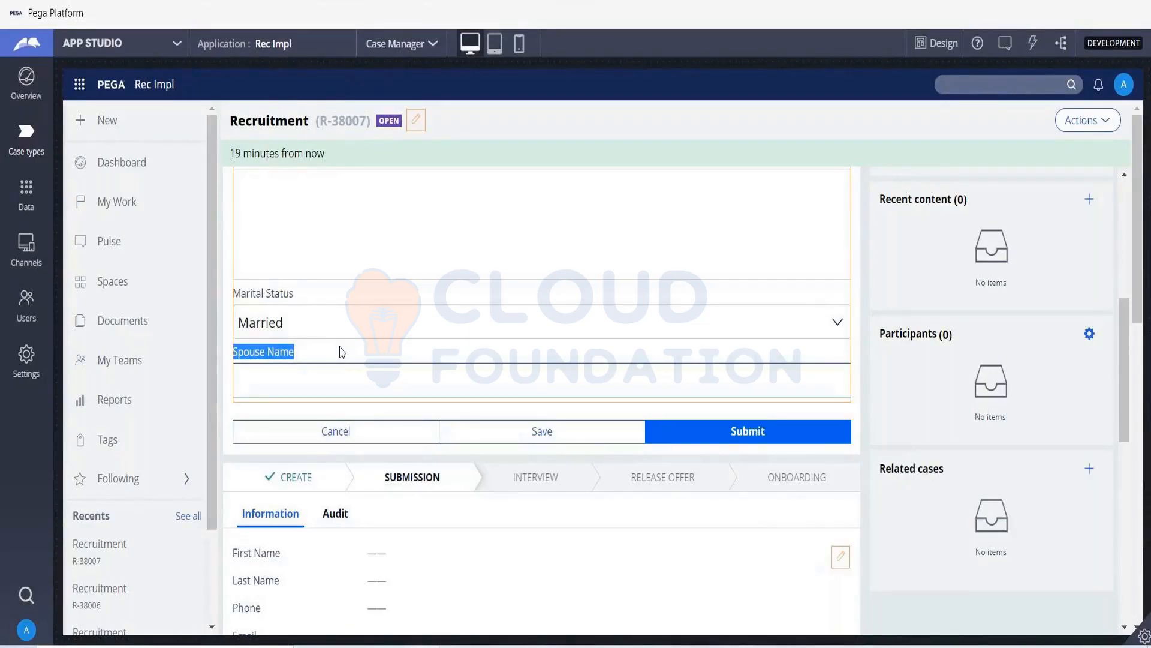
- Open the Onboarding case type and add a stage named Submission after Create
left_click(32, 129)
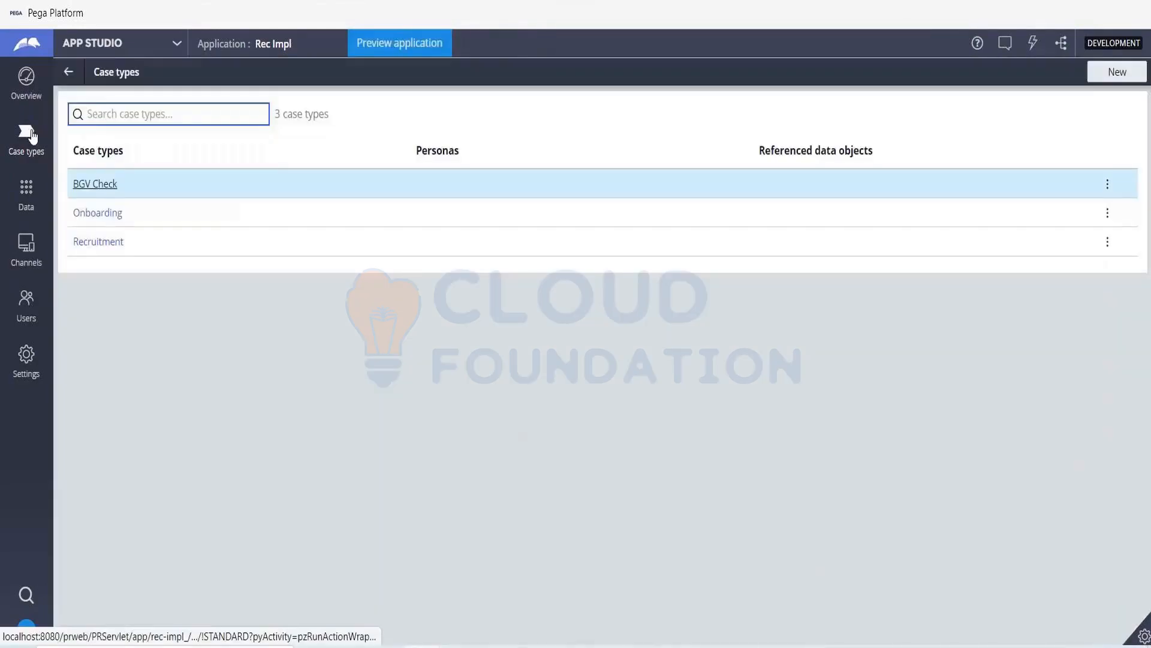
left_click(98, 214)
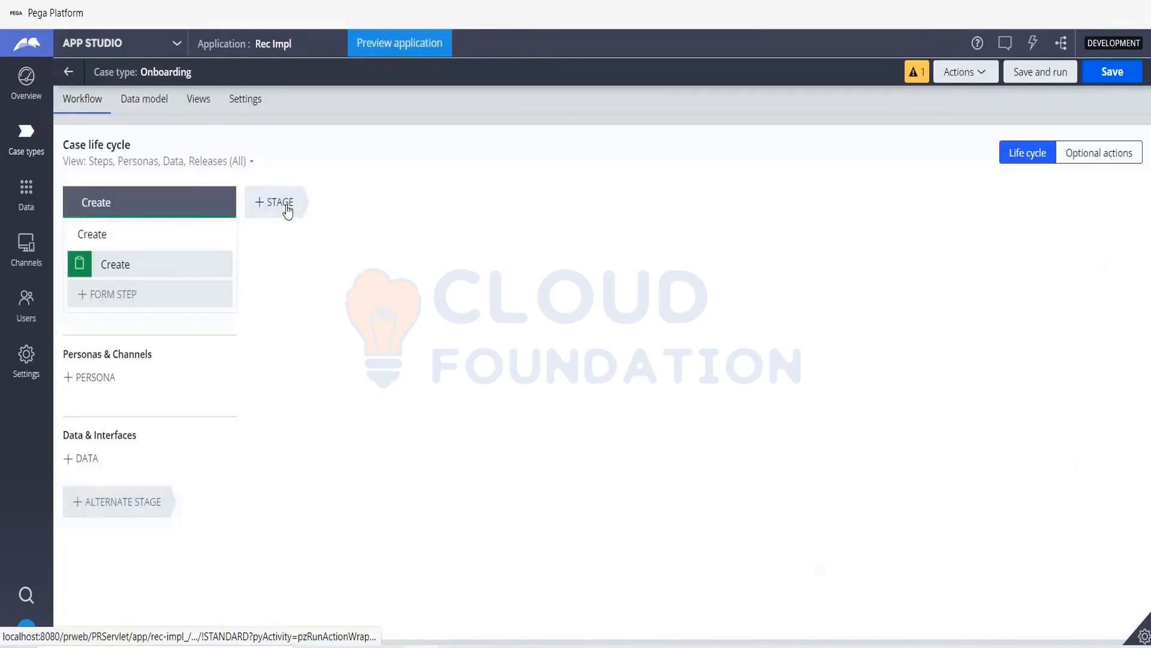
left_click(287, 205)
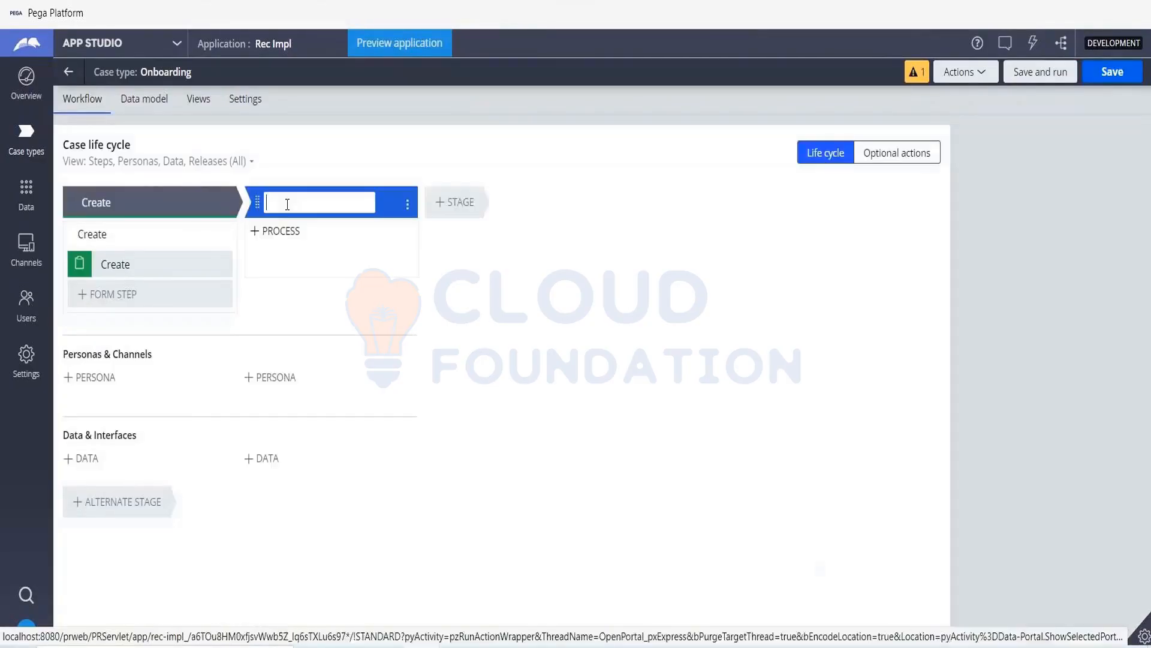
type("S")
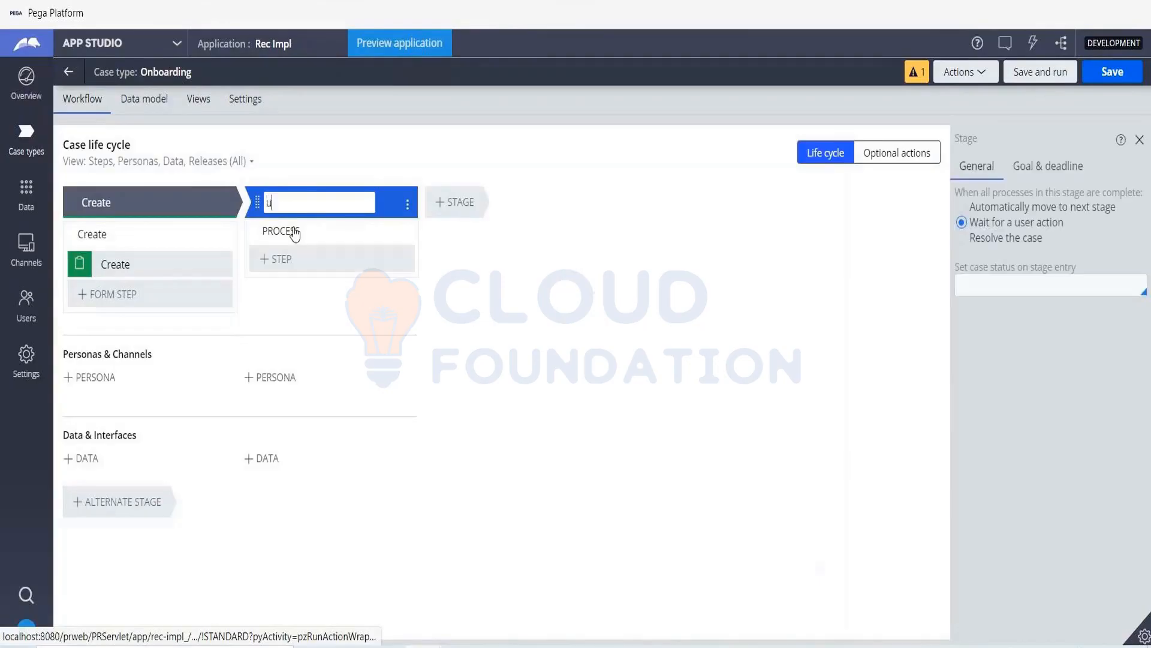
type("ubmission")
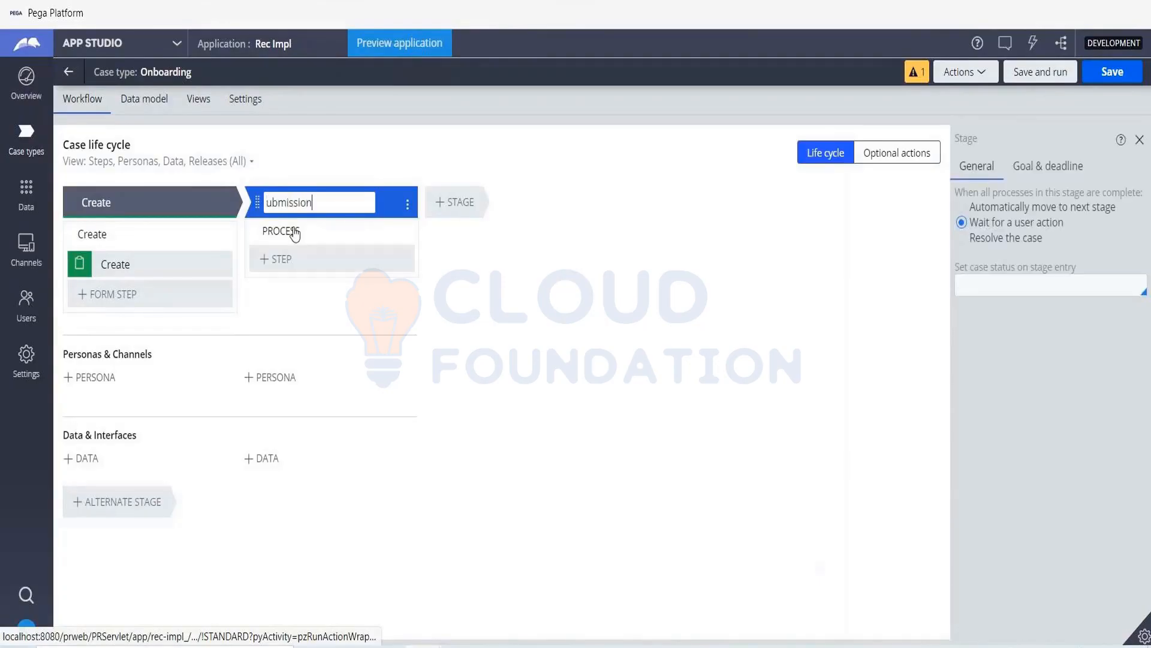
left_click(269, 200)
type("S")
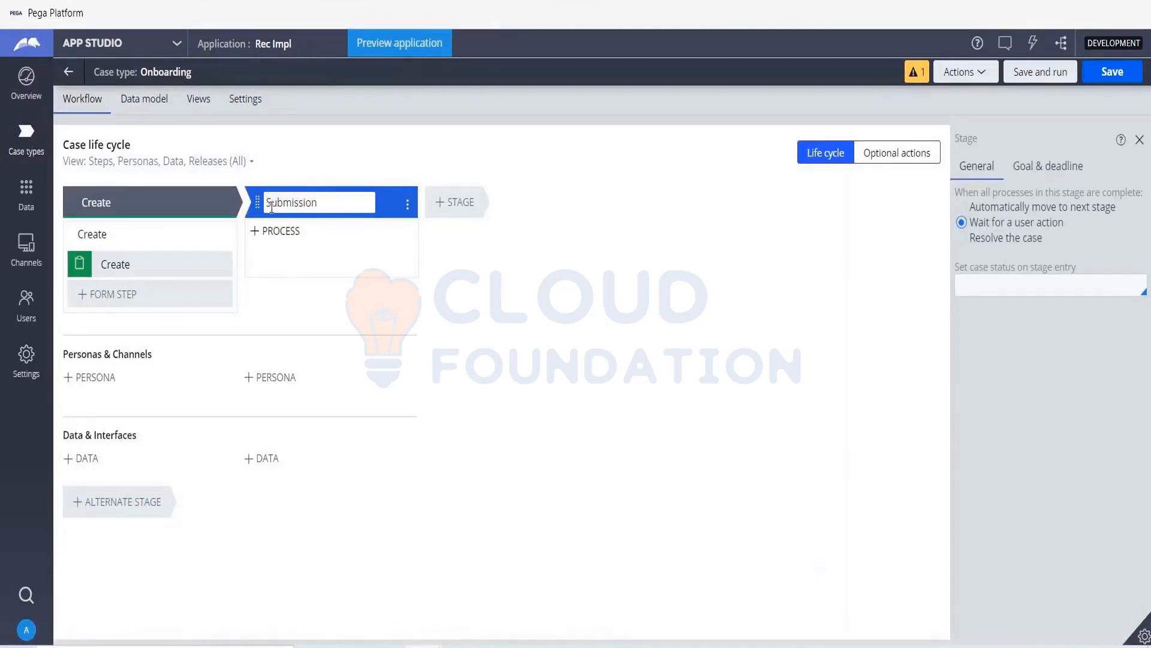
- Add a Collect information step named Collect Info to the Submission stage
left_click(278, 260)
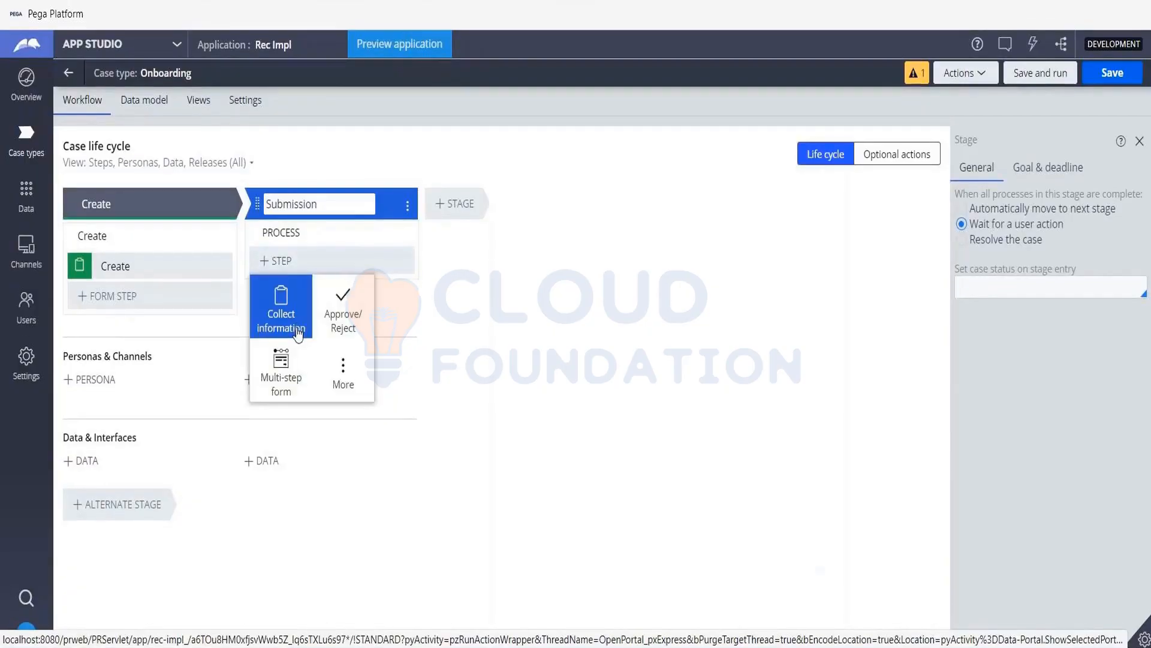
left_click(298, 332)
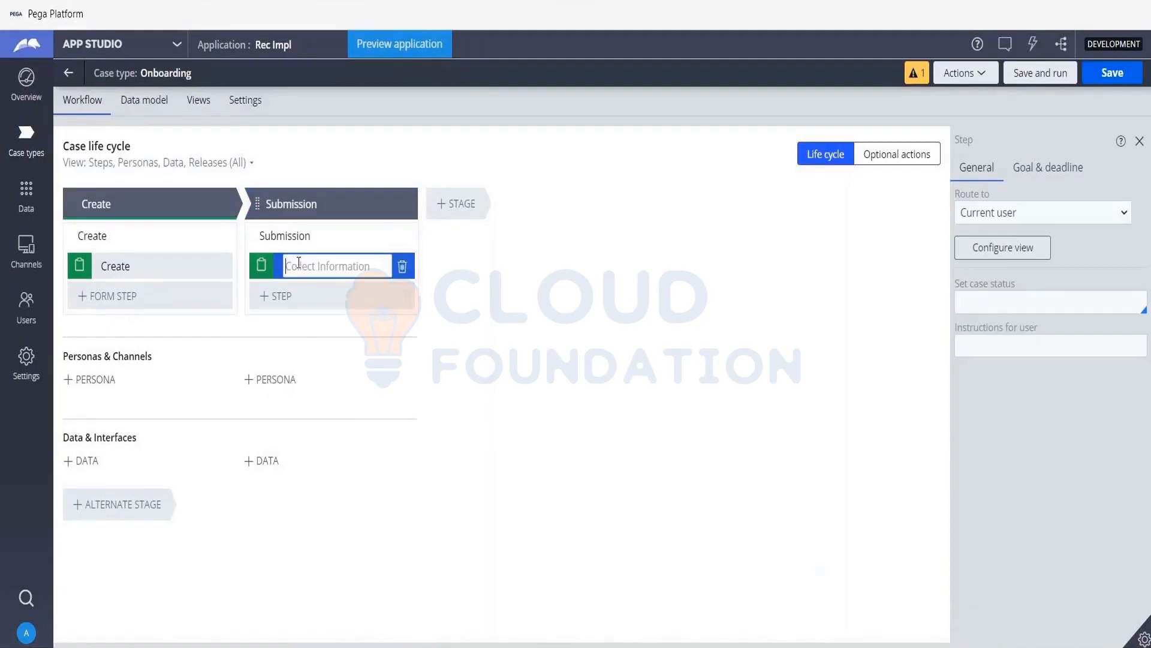
type("Collect Info")
- Open the Collect Info view configuration and add a field named Loan Amount of type Integer
left_click(1040, 255)
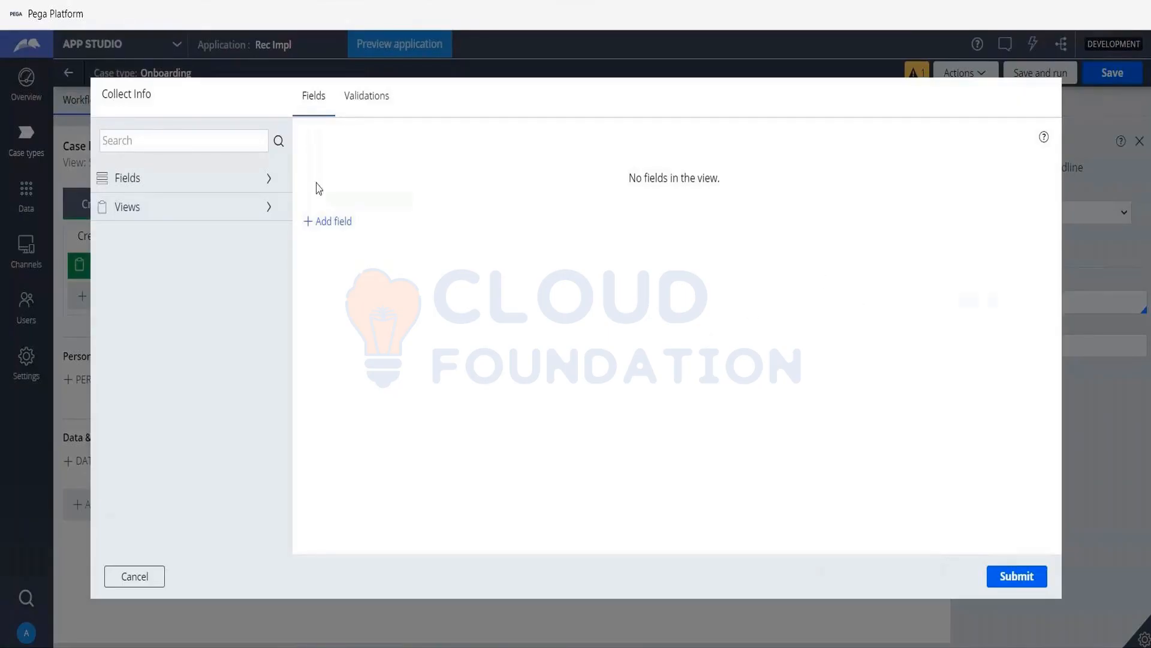
left_click(328, 223)
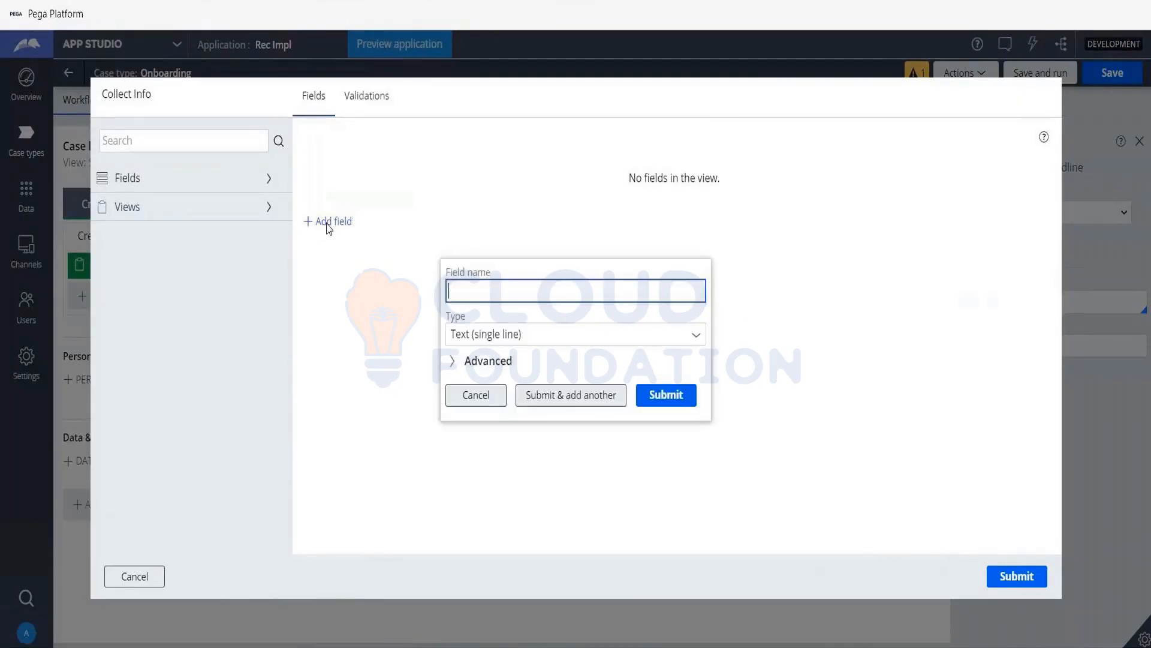
type("Loan Amount")
key("Tab")
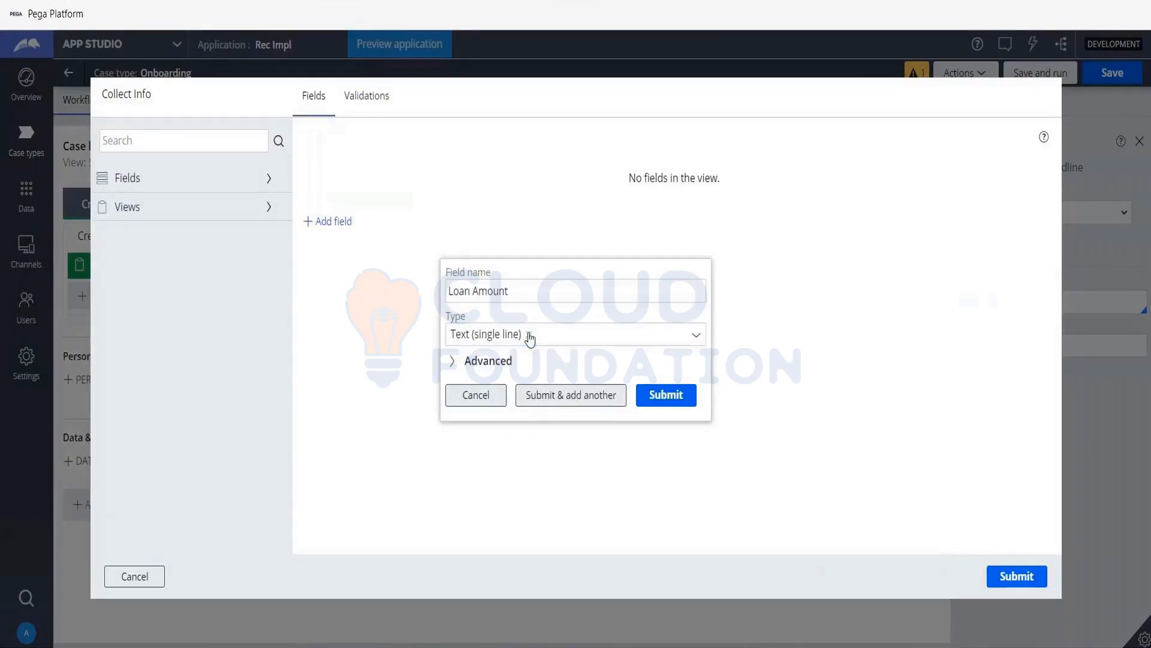
left_click(531, 339)
type("int")
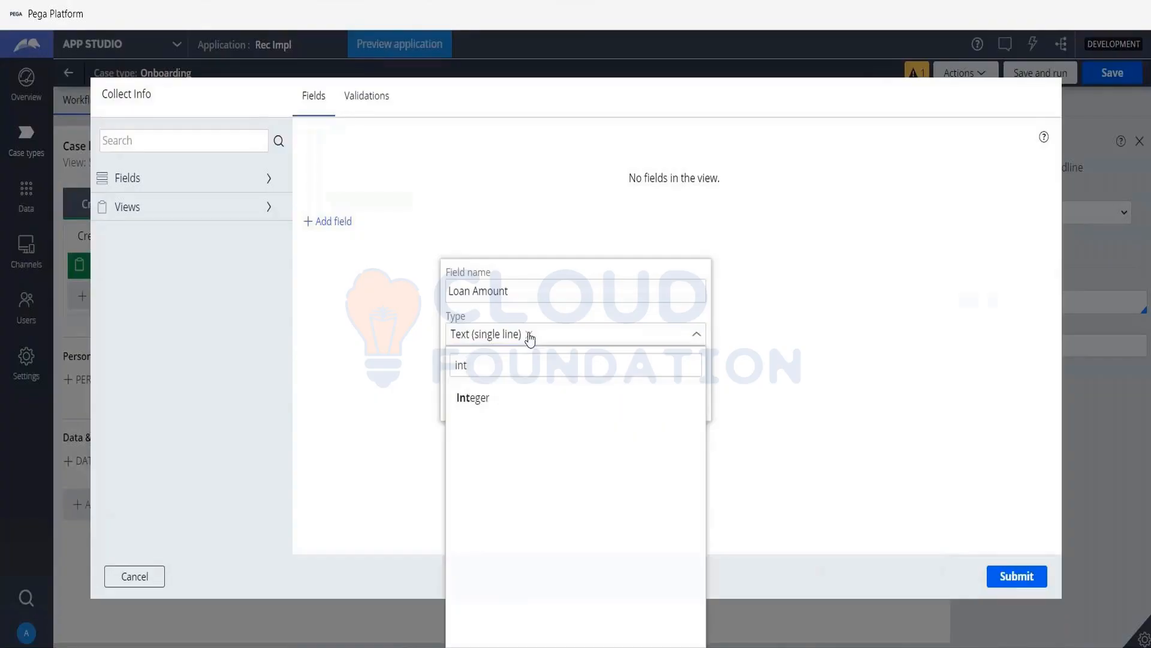
key("Down")
key("Return")
left_click(552, 399)
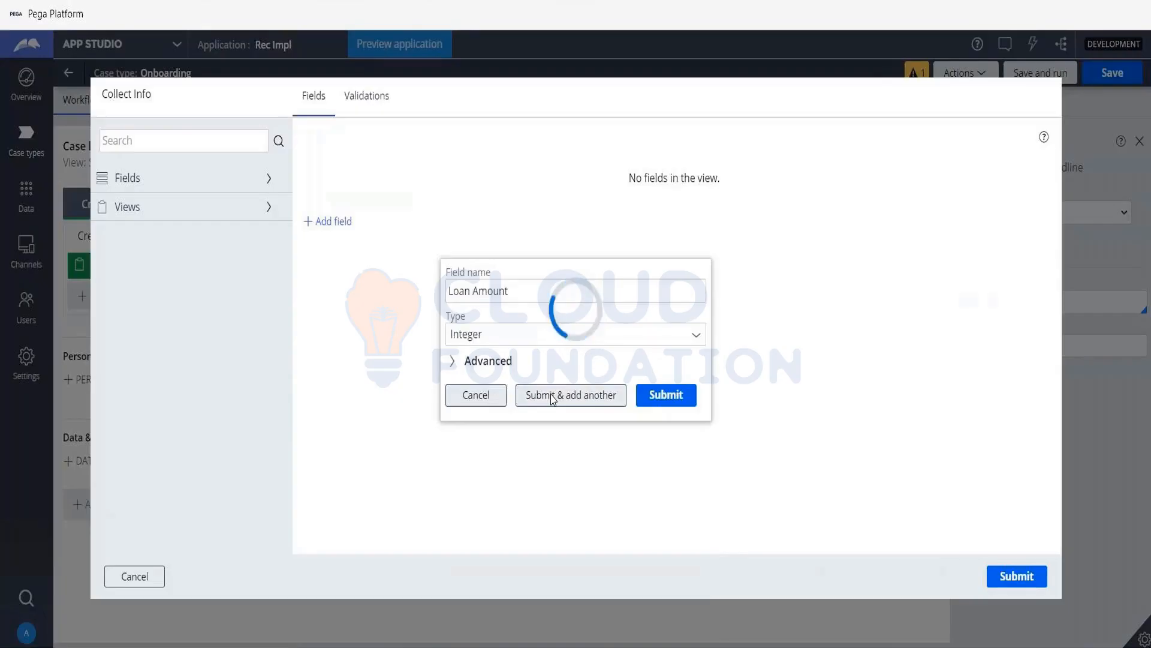
- Add a field named Tenure of type Decimal to the Collect Info view and continue to another new field
type("T")
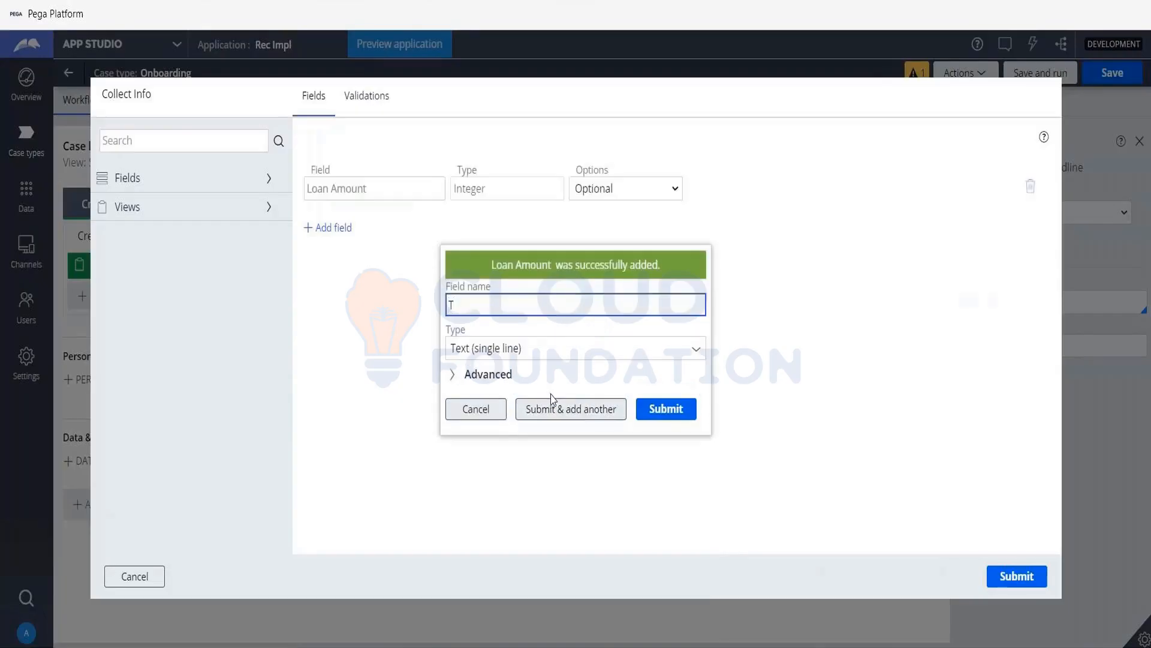
type("enure")
key("Tab")
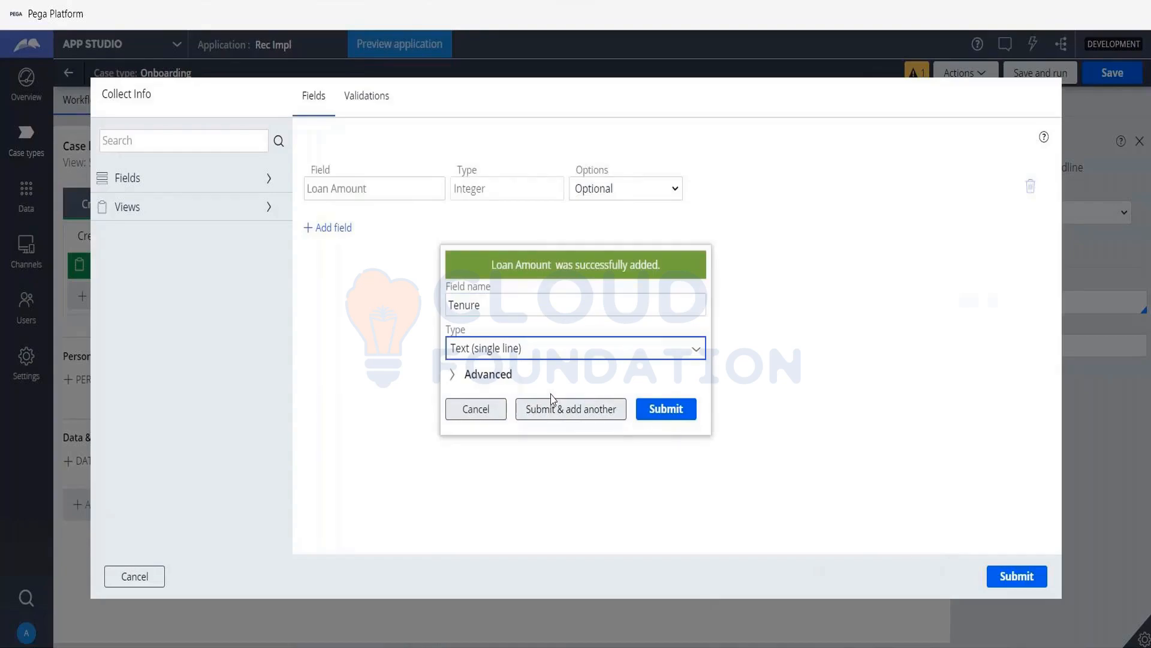
type("dcim")
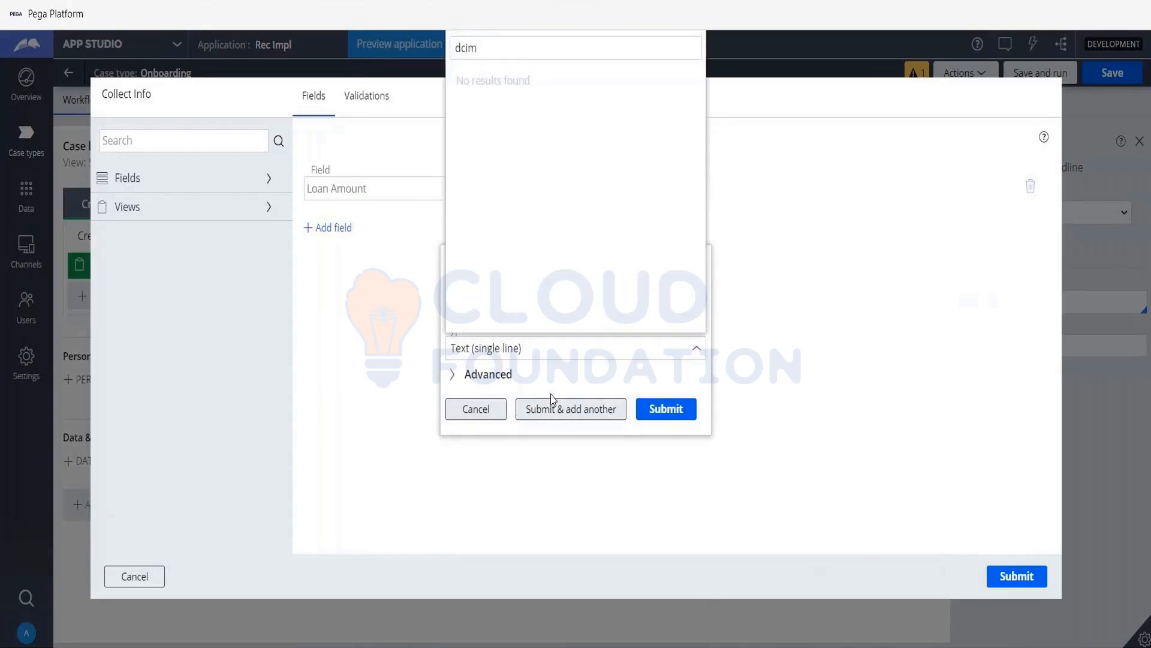
key("BackSpace")
key("BackSpace")
key("BackSpace")
type("ec")
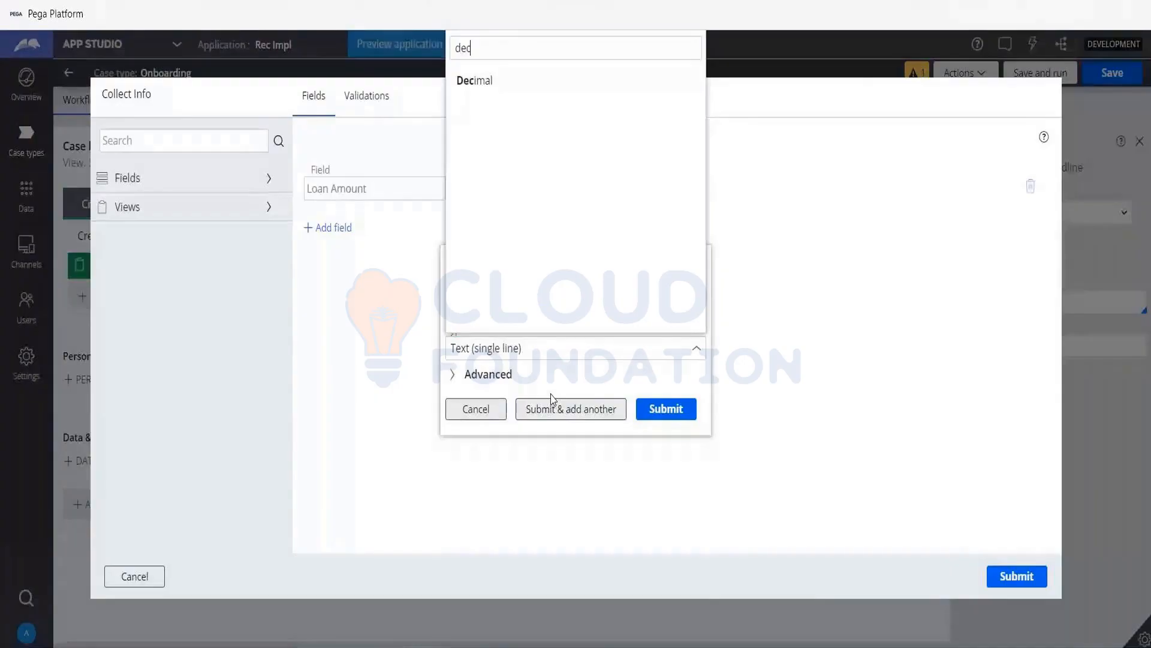
type("im")
key("Return")
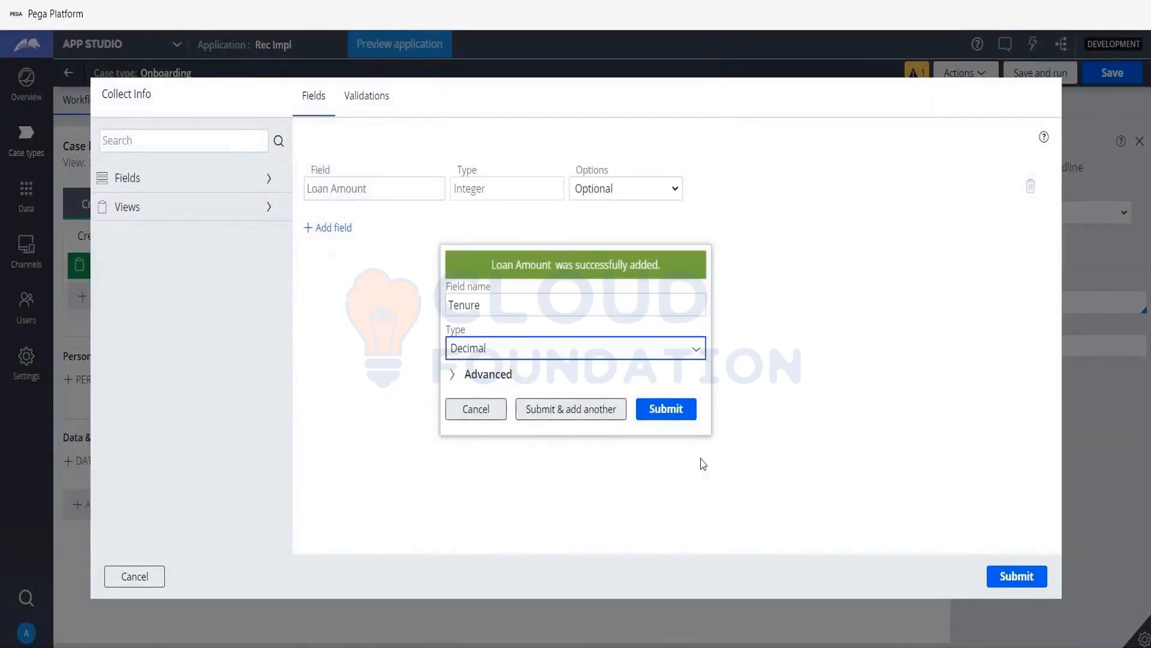
left_click(579, 415)
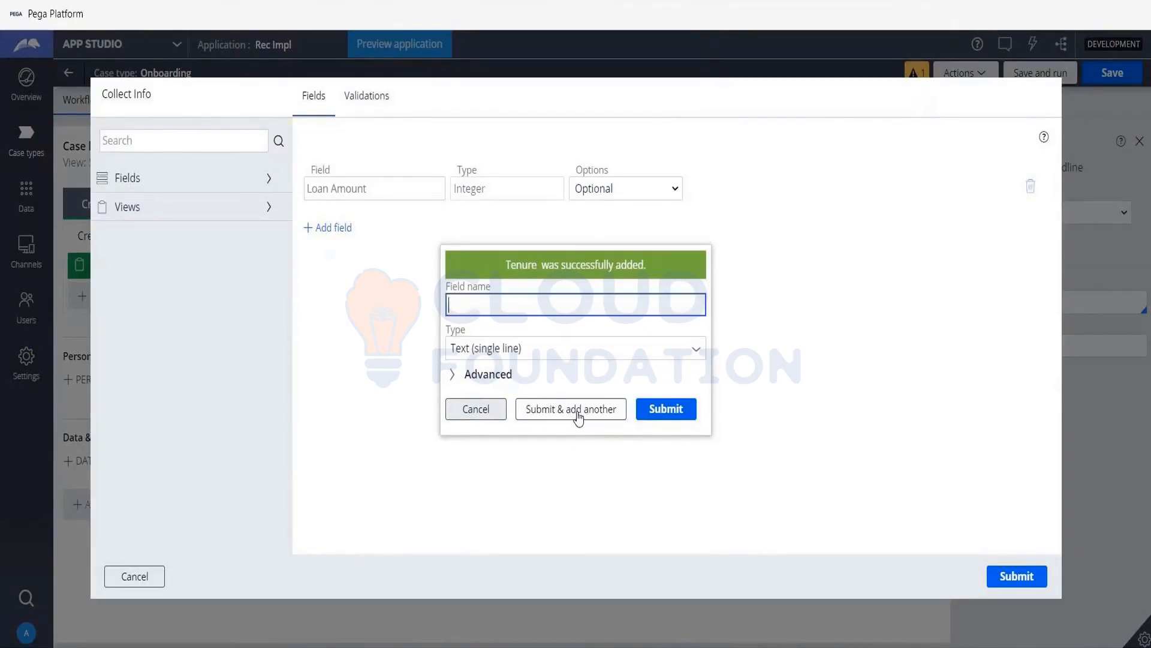
- Add a field named Interest of type Decimal to the Collect Info view and continue to another new field
type("Interest")
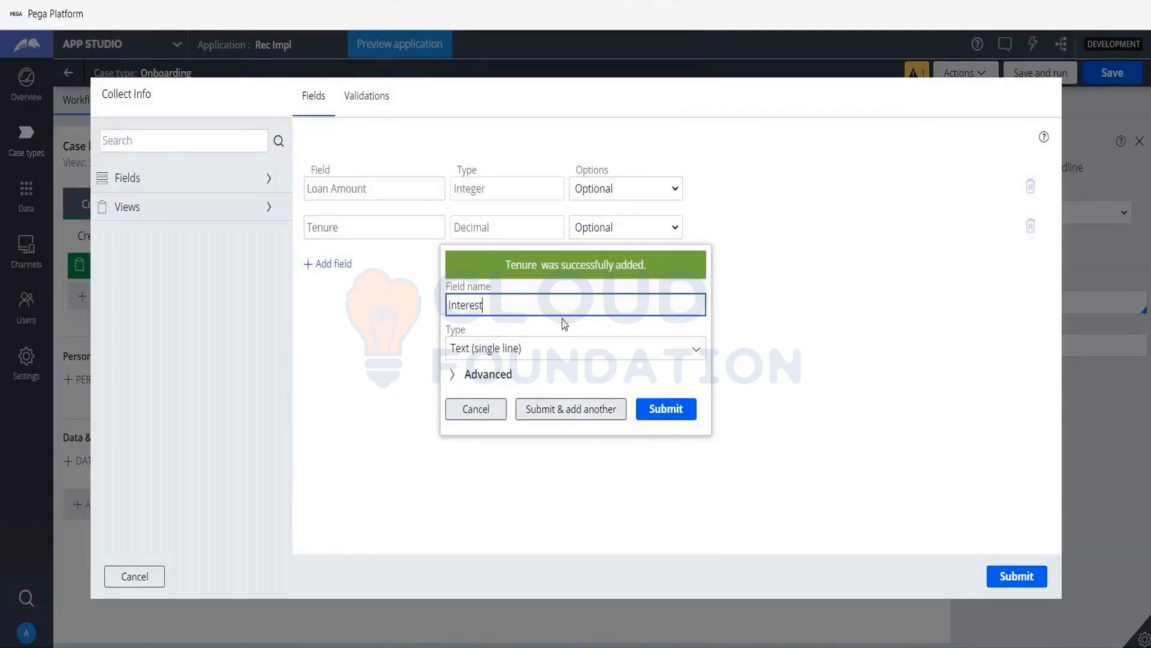
key("Tab")
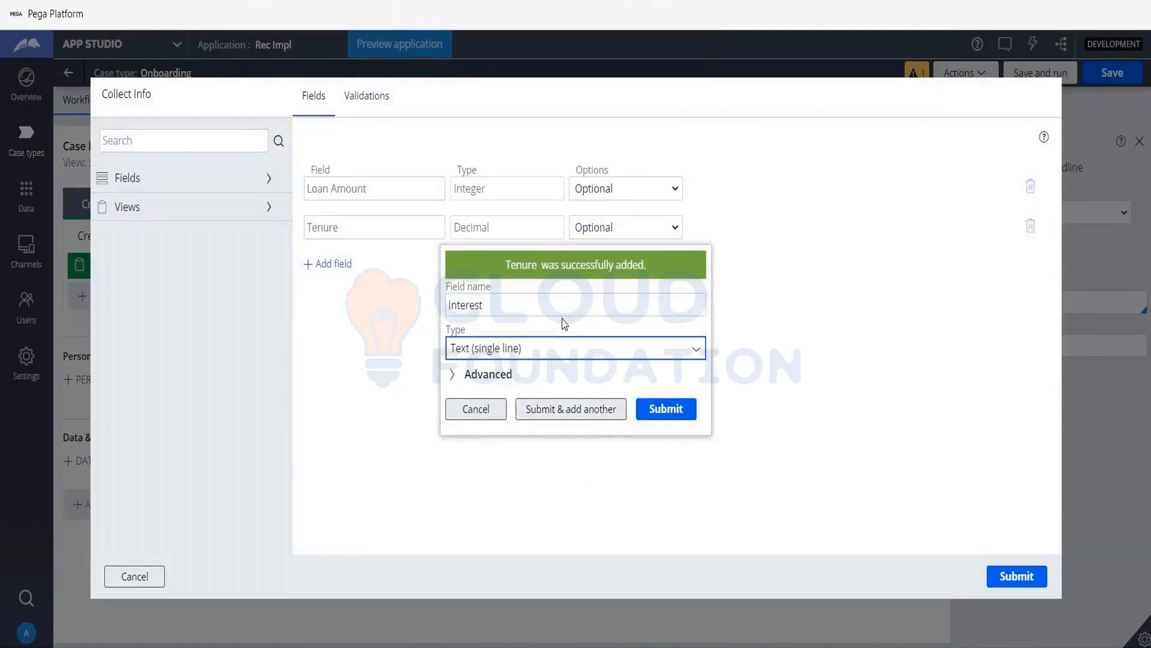
type("dcim")
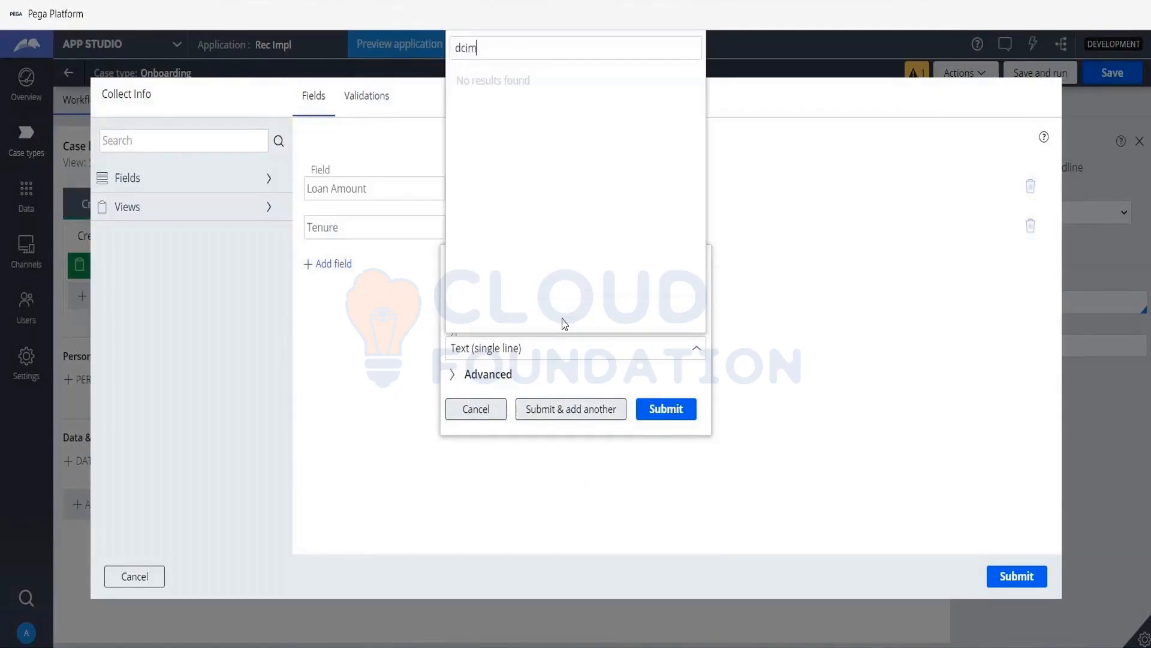
type("a")
key("BackSpace")
key("BackSpace")
key("BackSpace")
key("BackSpace")
type("eci")
key("BackSpace")
key("Down")
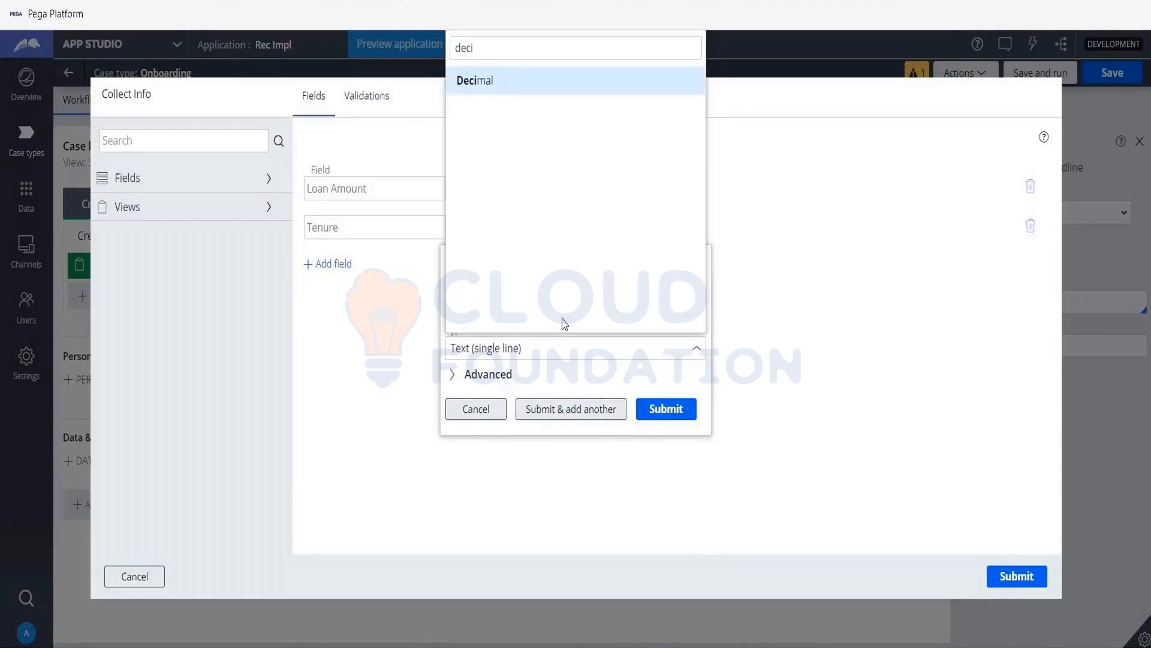
key("Return")
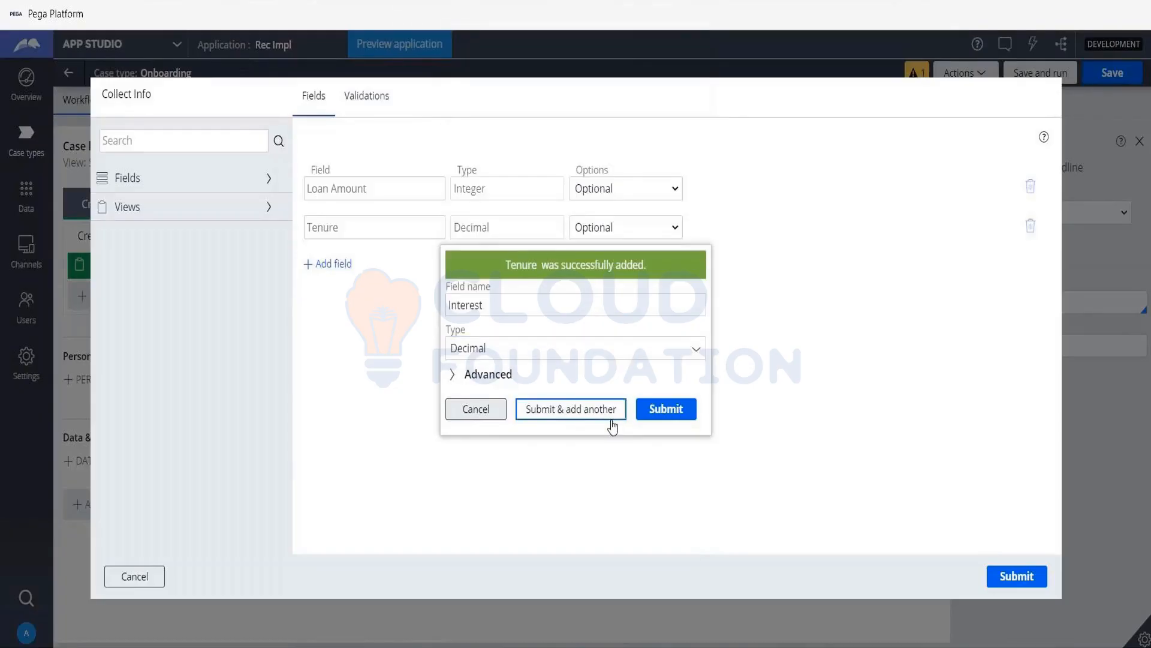
left_click(614, 422)
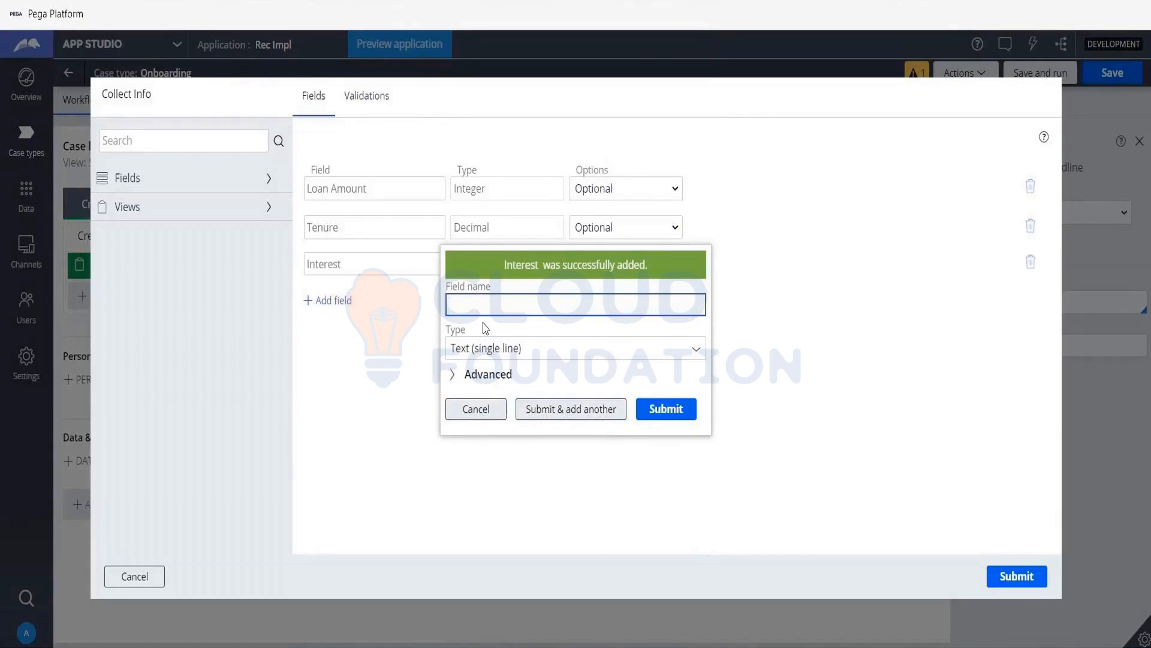
- Name the new field EMI and set its type to Decimal
type("EMO")
key("BackSpace")
type("I")
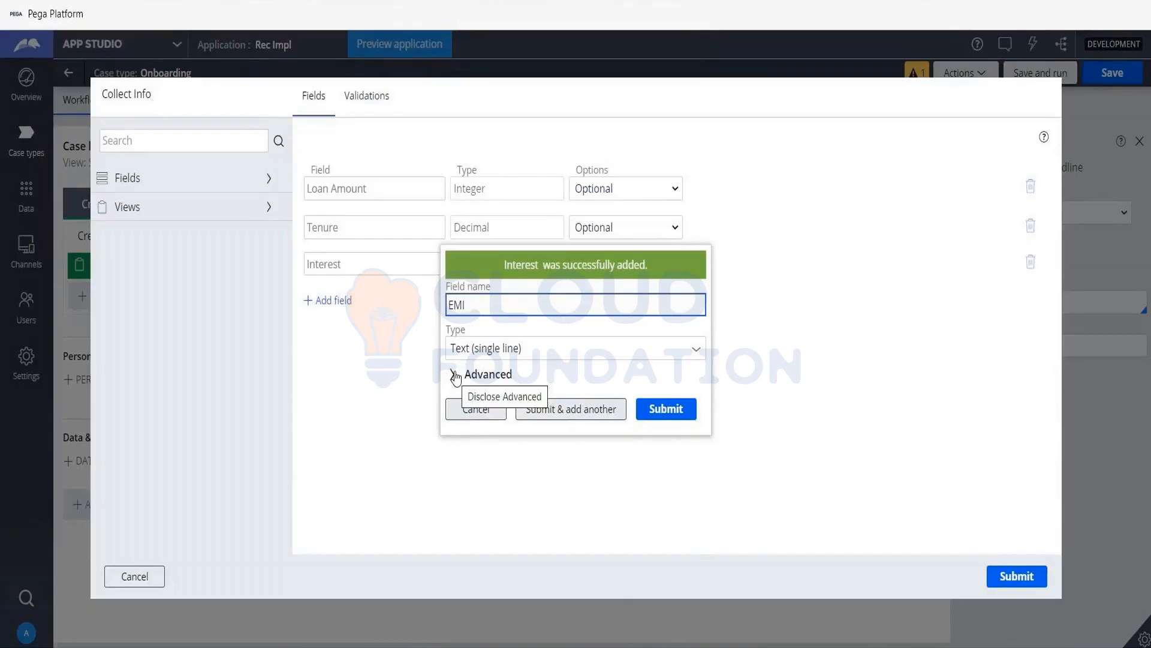
left_click(698, 354)
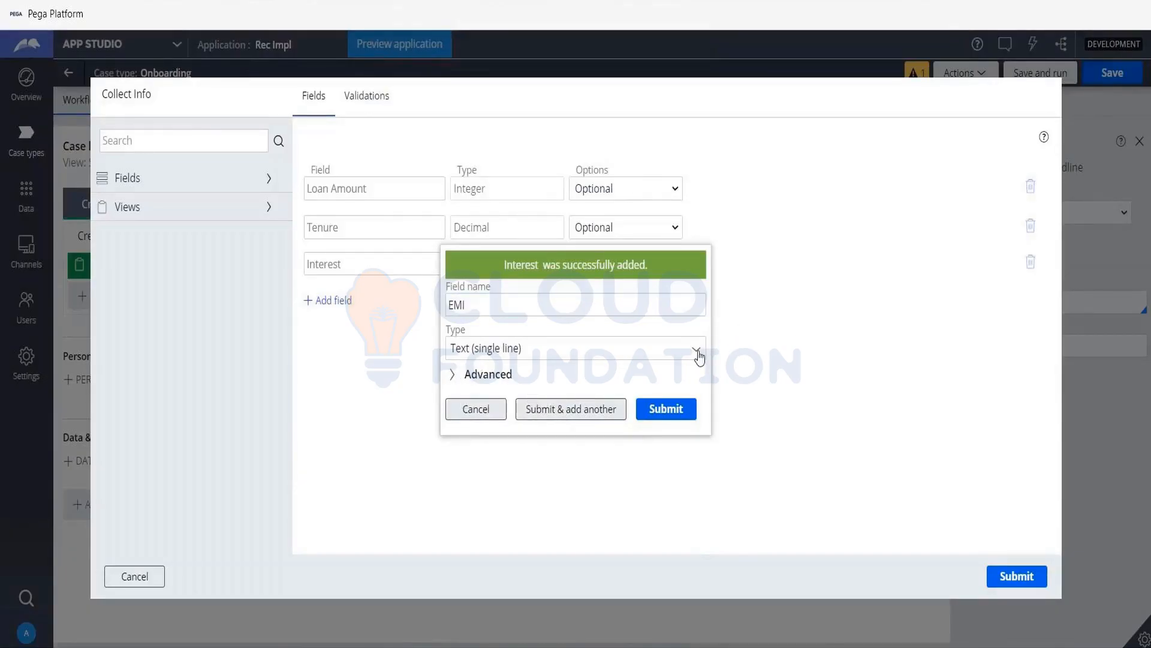
left_click(530, 354)
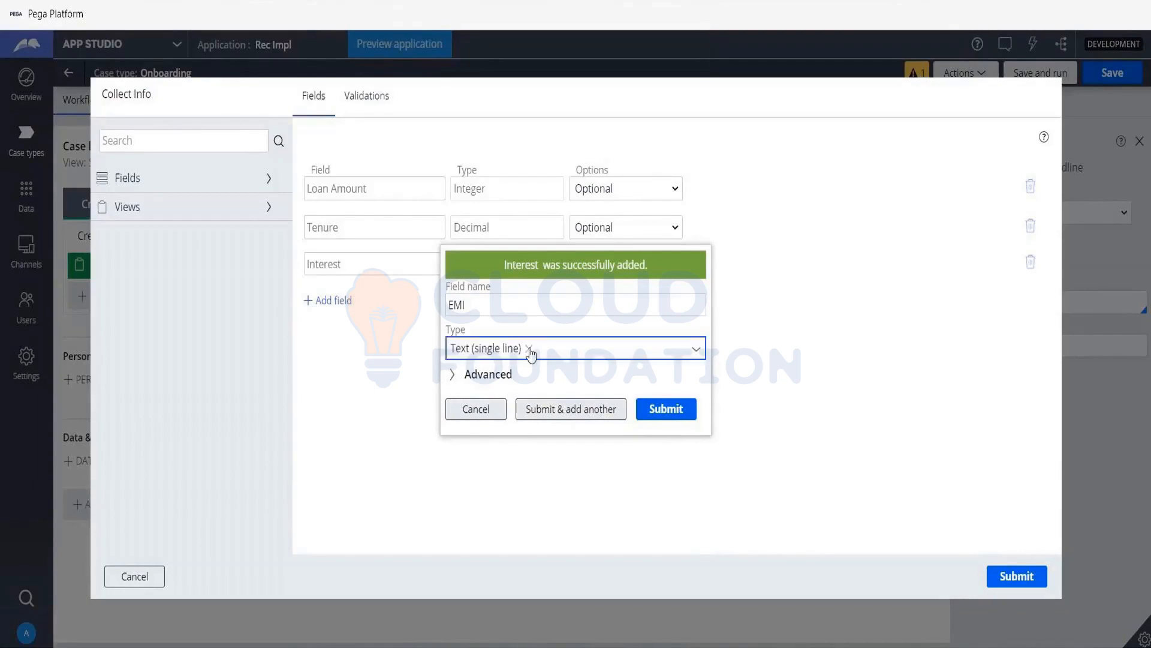
type("DEC")
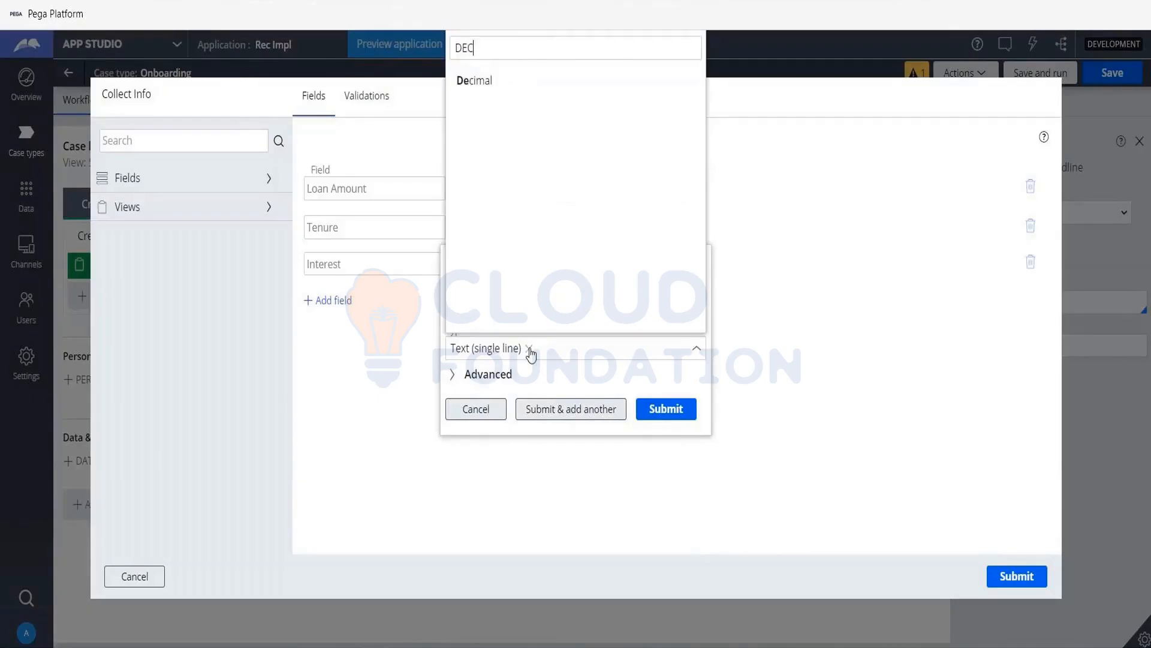
type("I")
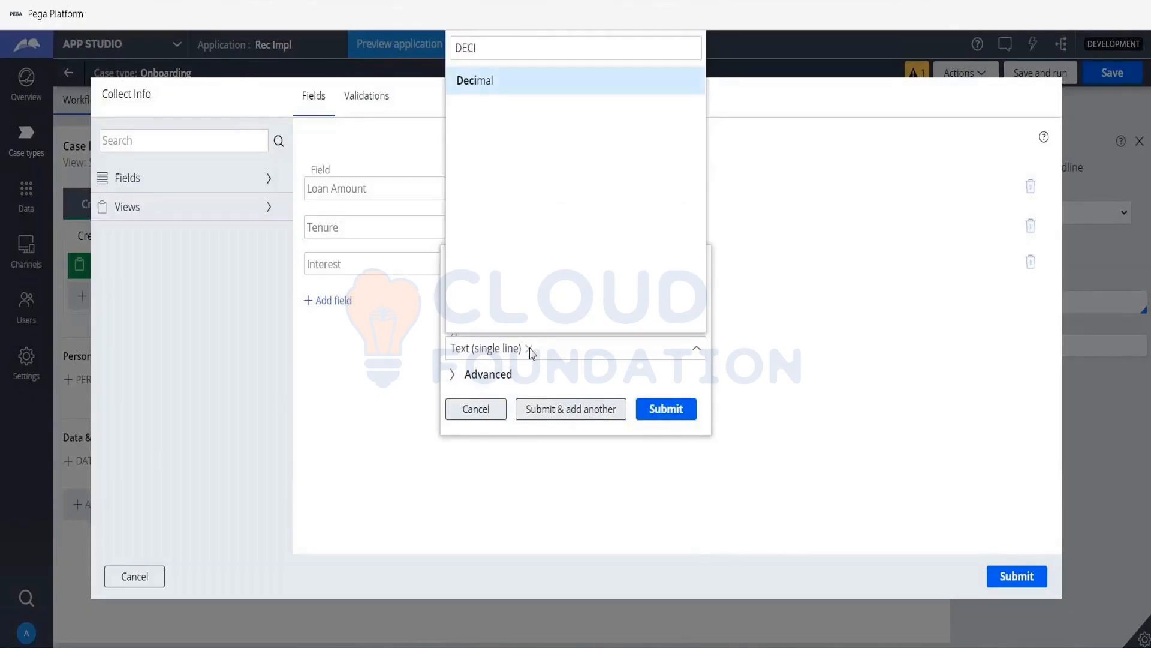
key("Return")
left_click(453, 373)
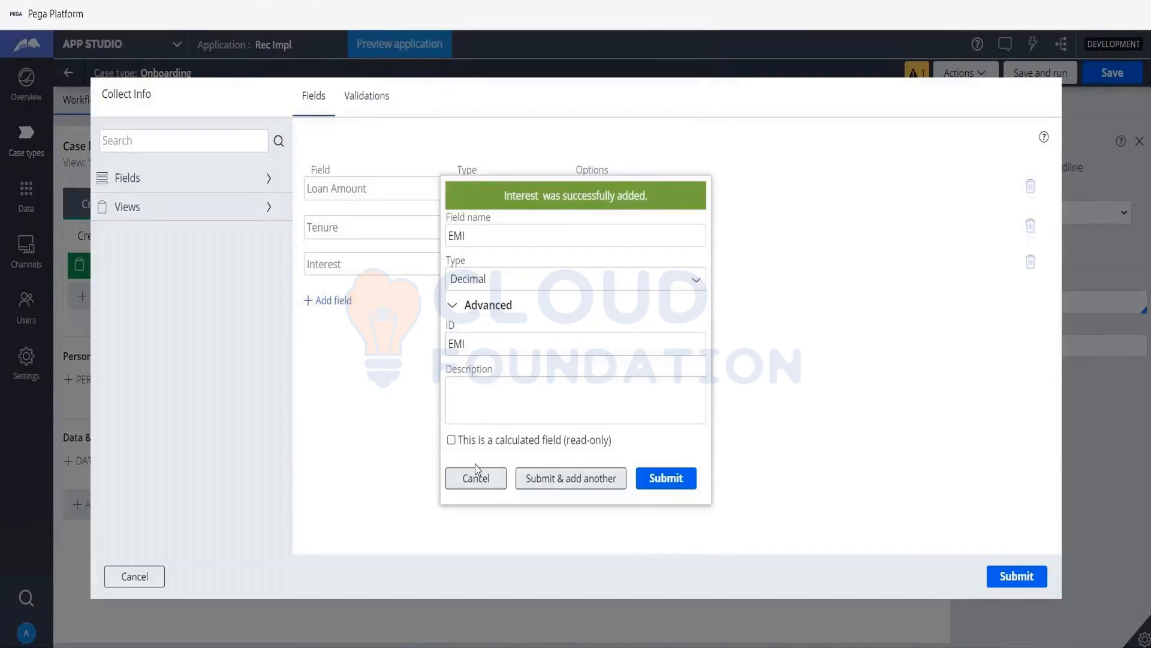
left_click_drag(460, 441, 566, 447)
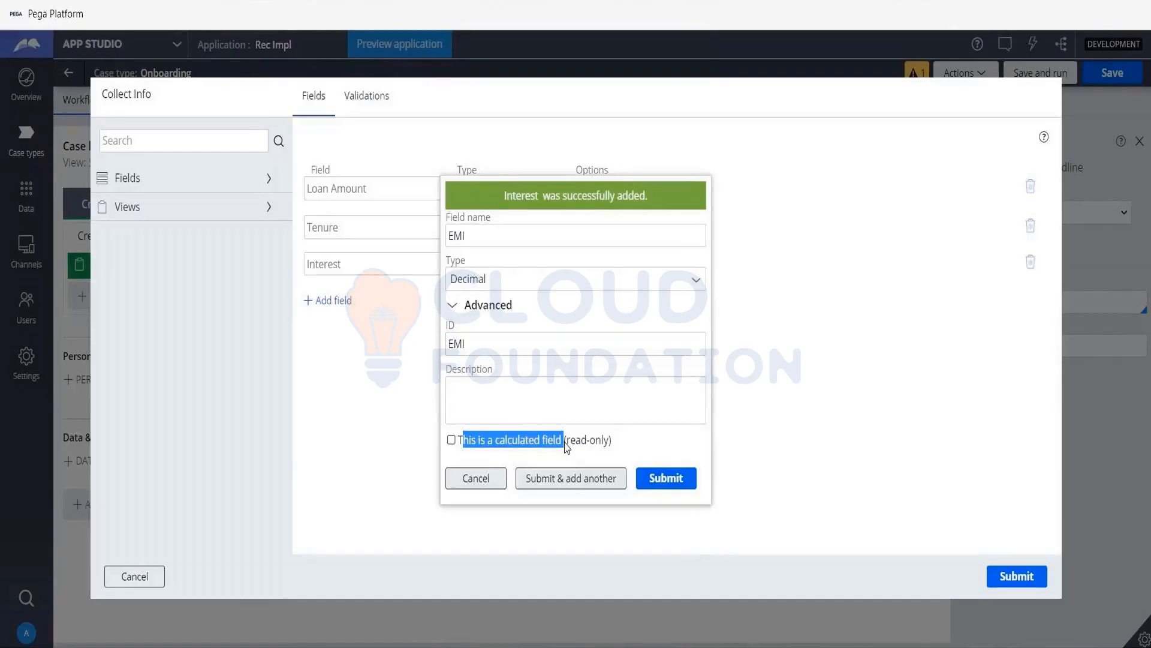
left_click_drag(570, 447, 614, 454)
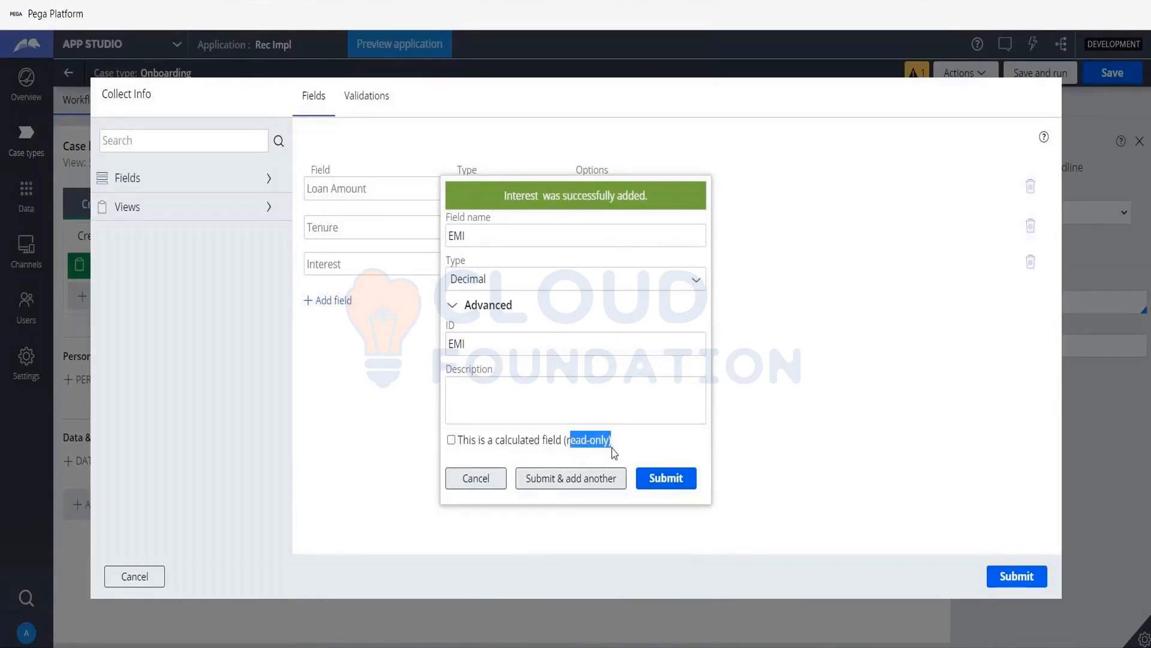
left_click(451, 441)
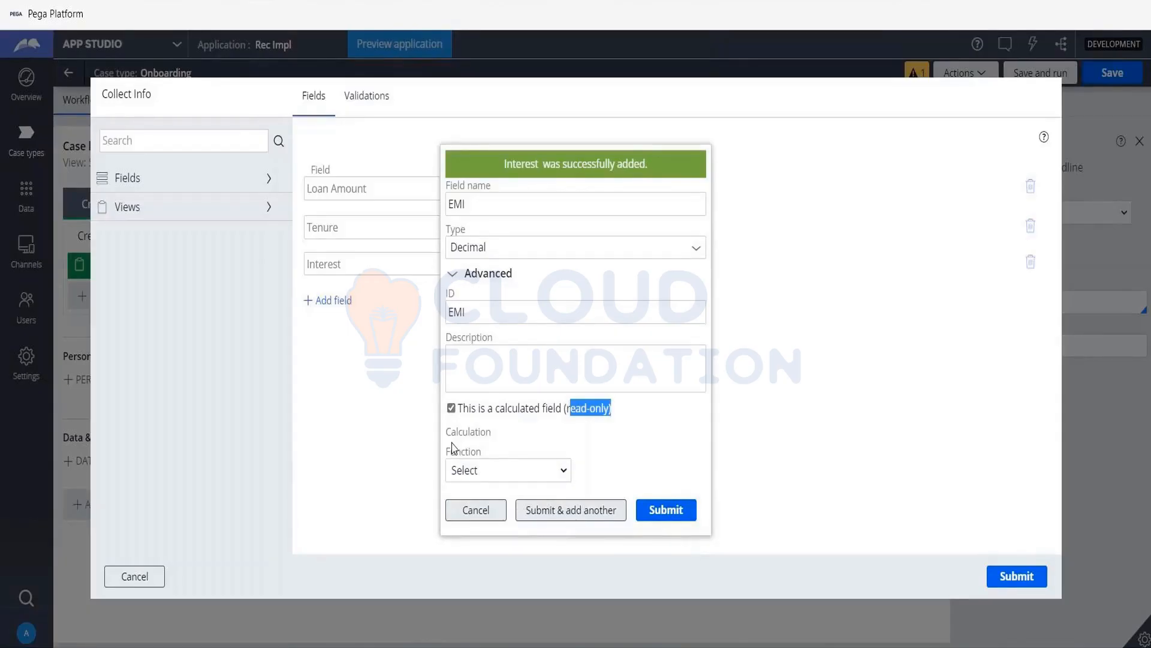
left_click(507, 475)
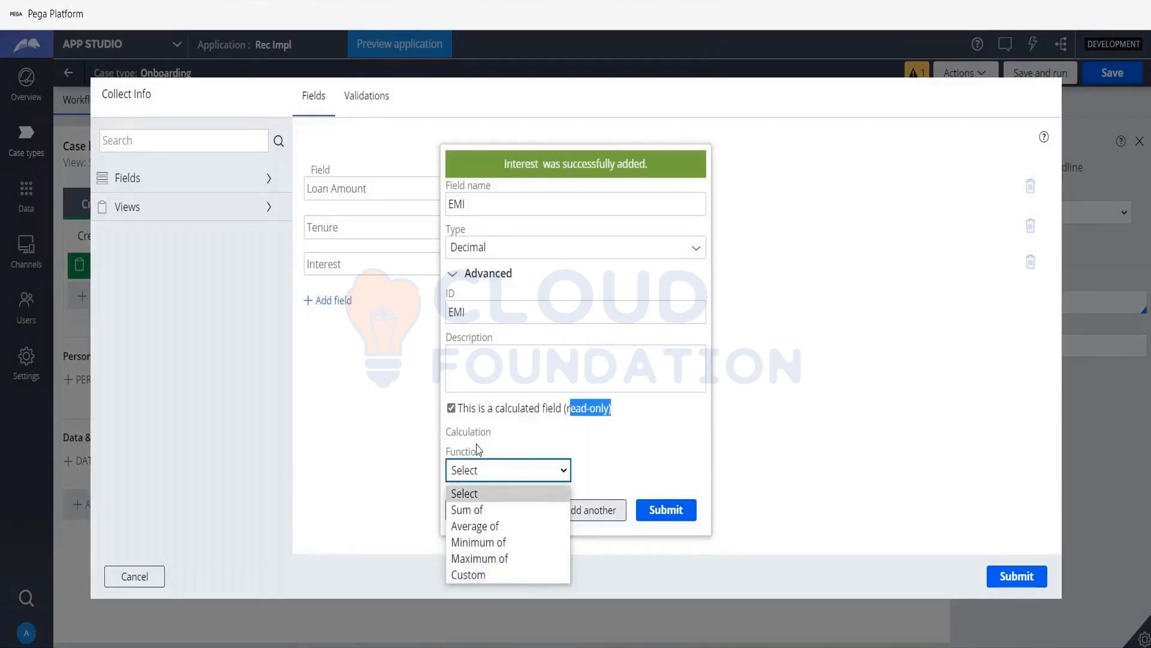
left_click(452, 409)
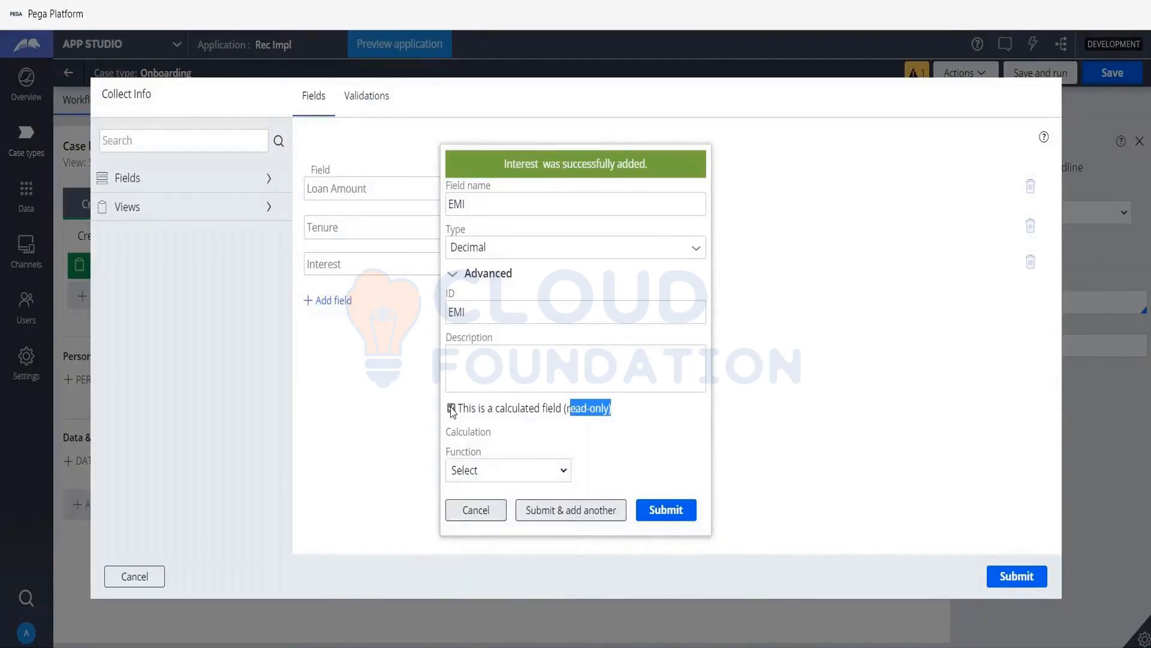
left_click(451, 409)
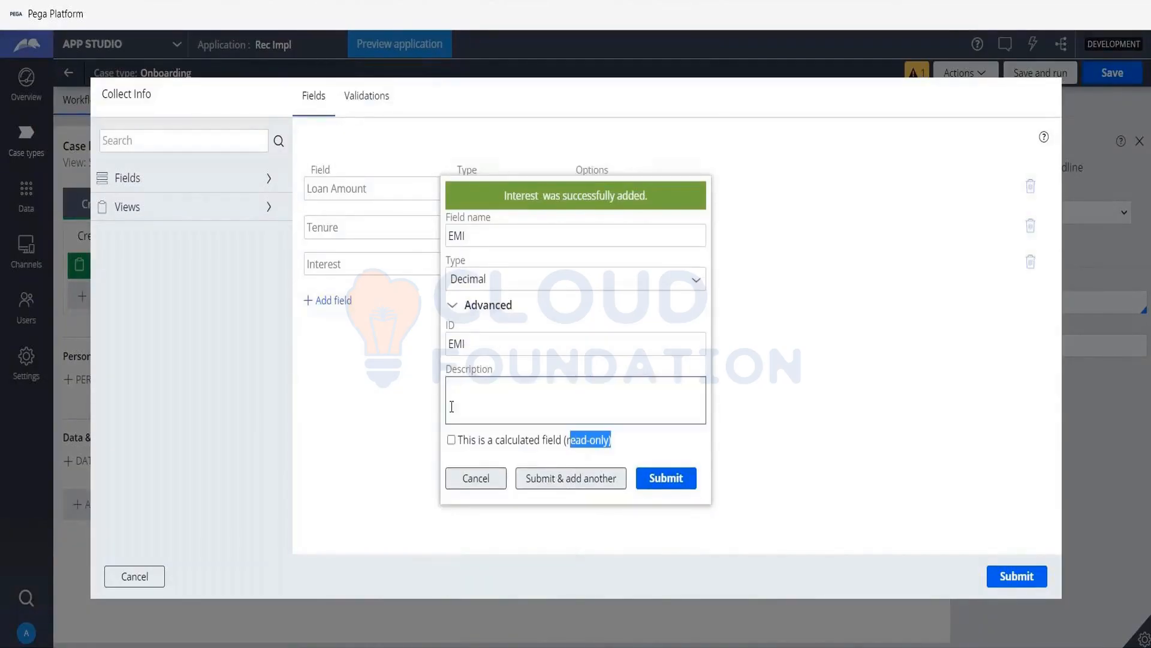
- Submit the EMI field and set its option in the view to Calculated (read-only)
left_click(654, 479)
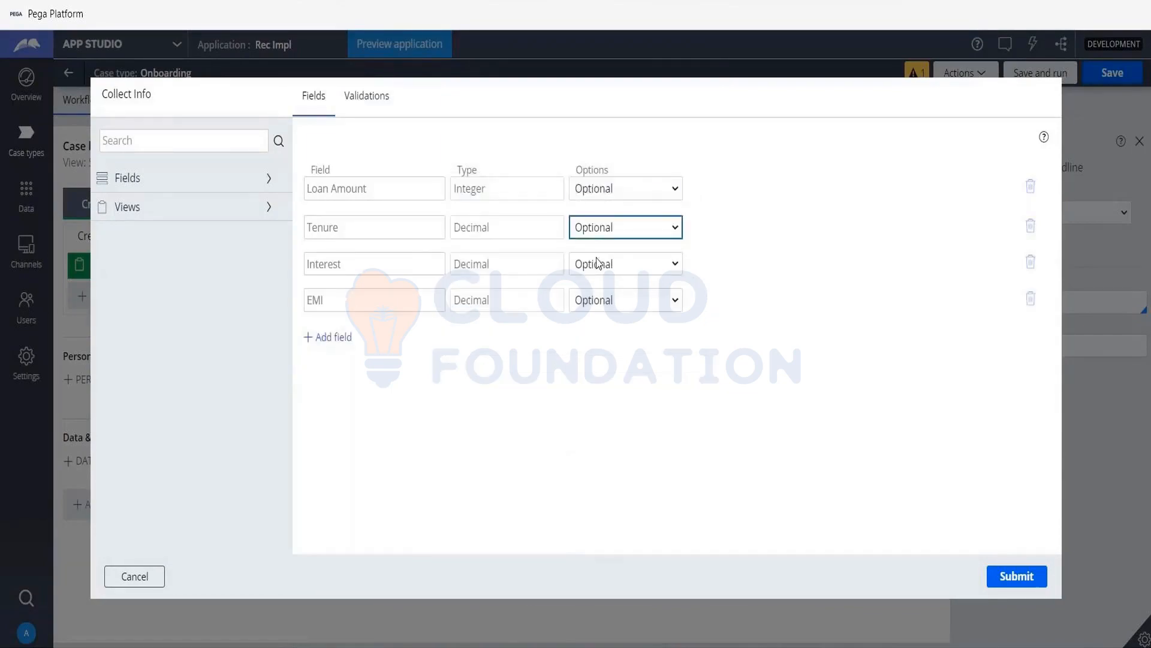
left_click(638, 305)
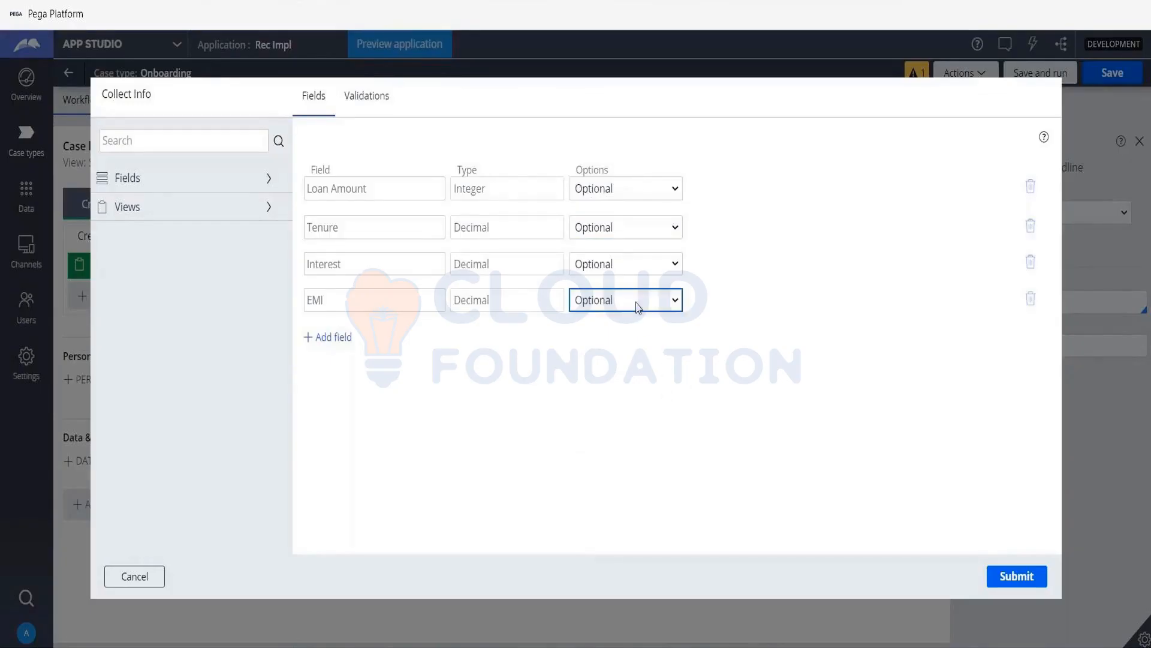
left_click(637, 304)
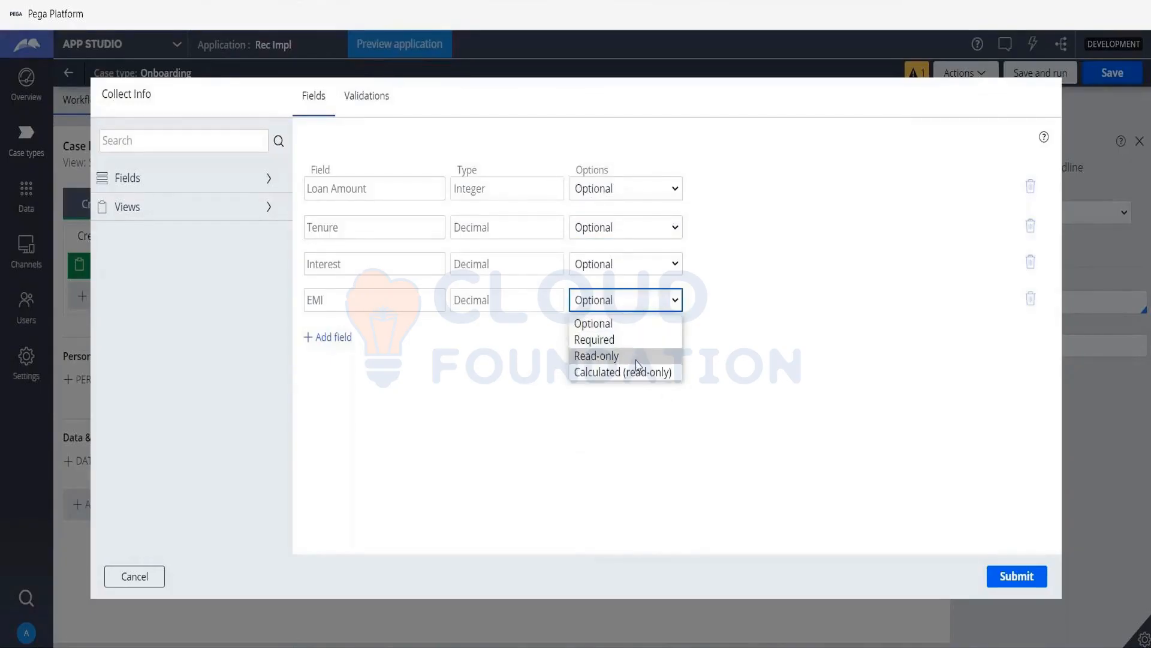
left_click(638, 374)
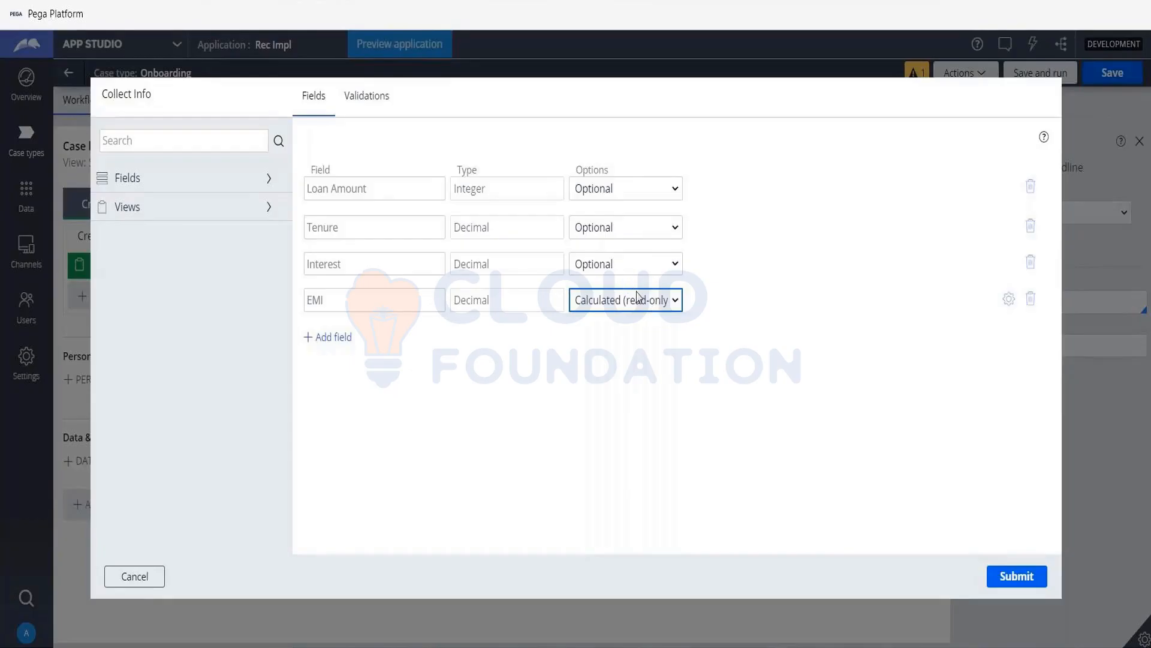
- Open the calculation configuration of the EMI field and set its function to Custom
left_click(1010, 301)
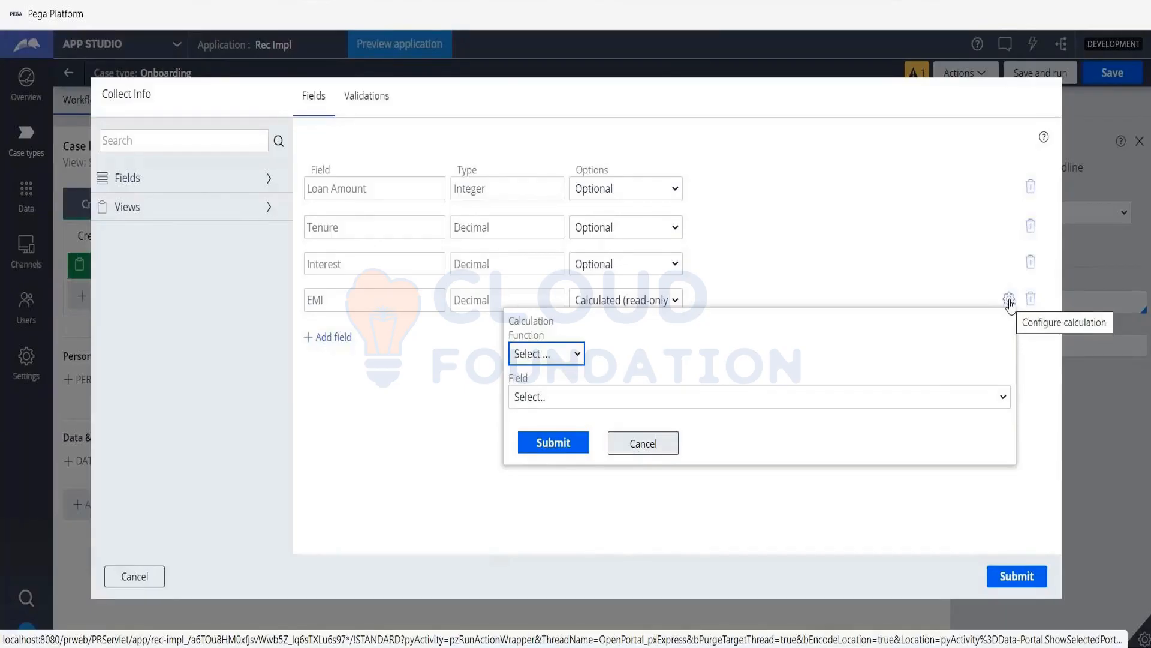
left_click(567, 356)
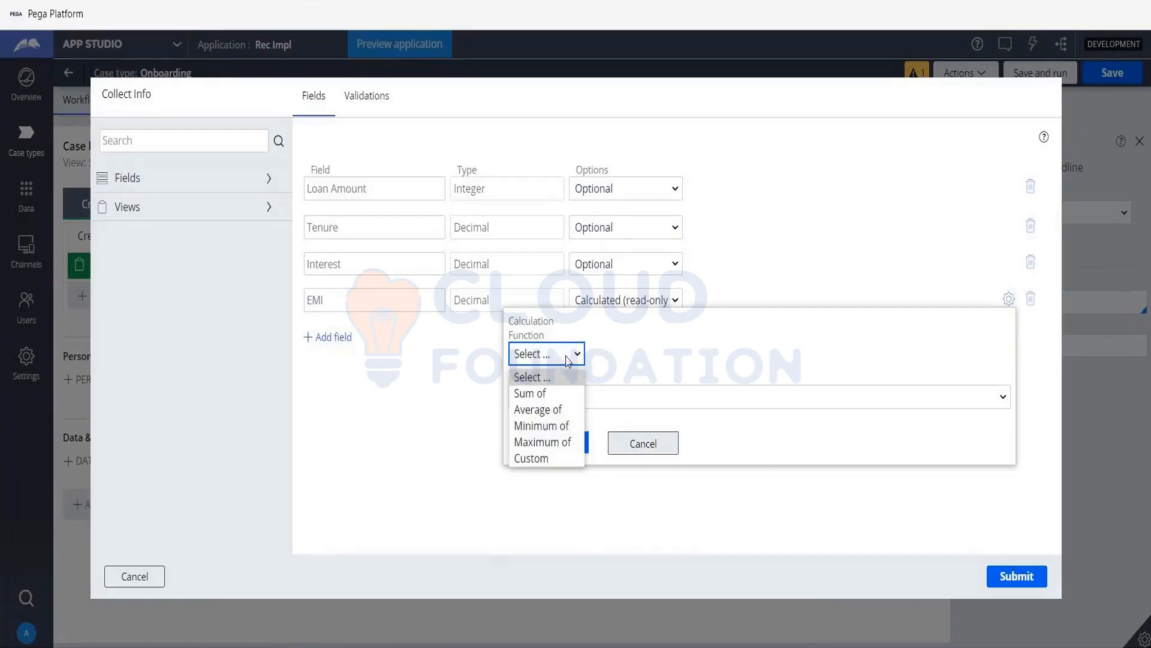
left_click(661, 326)
left_click(559, 397)
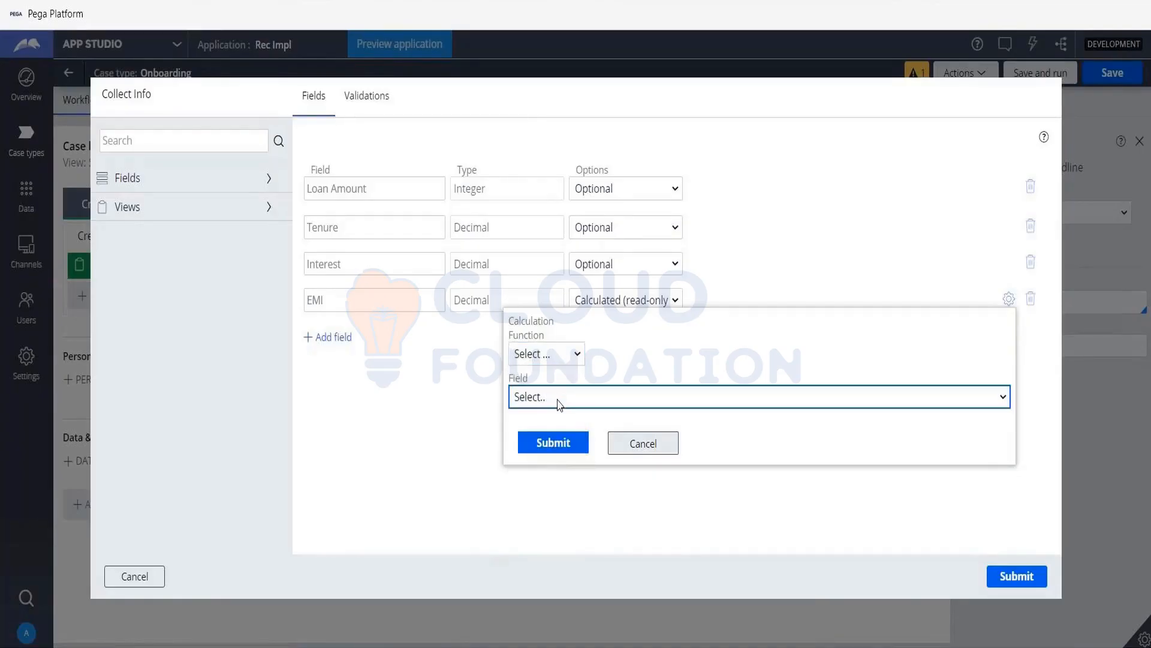
left_click(559, 399)
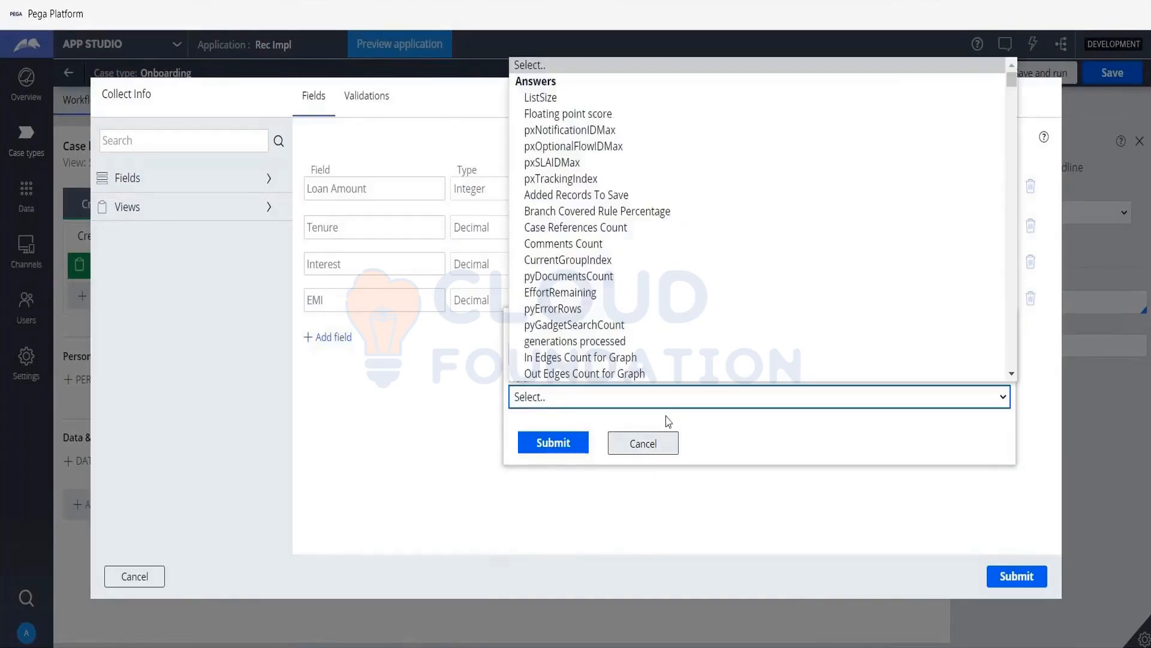
left_click(713, 437)
left_click(546, 353)
left_click(548, 459)
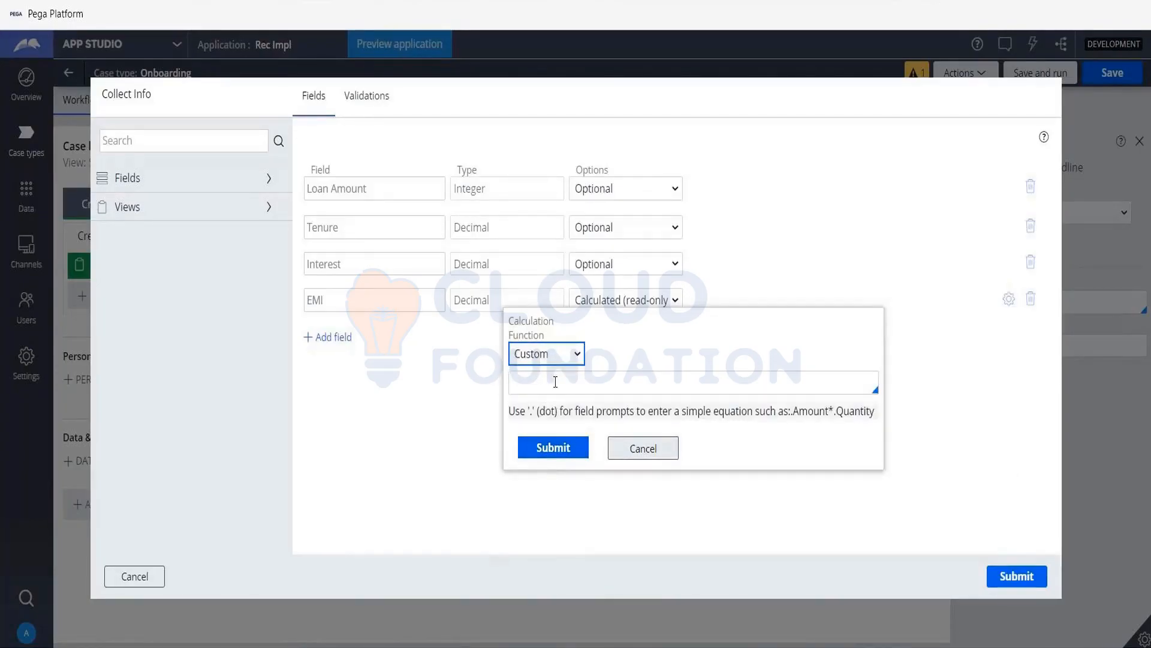
- Begin the custom EMI equation with the product of the loan amount and tenure fields: .LoanAmount * .Tenure
left_click(555, 382)
type(".")
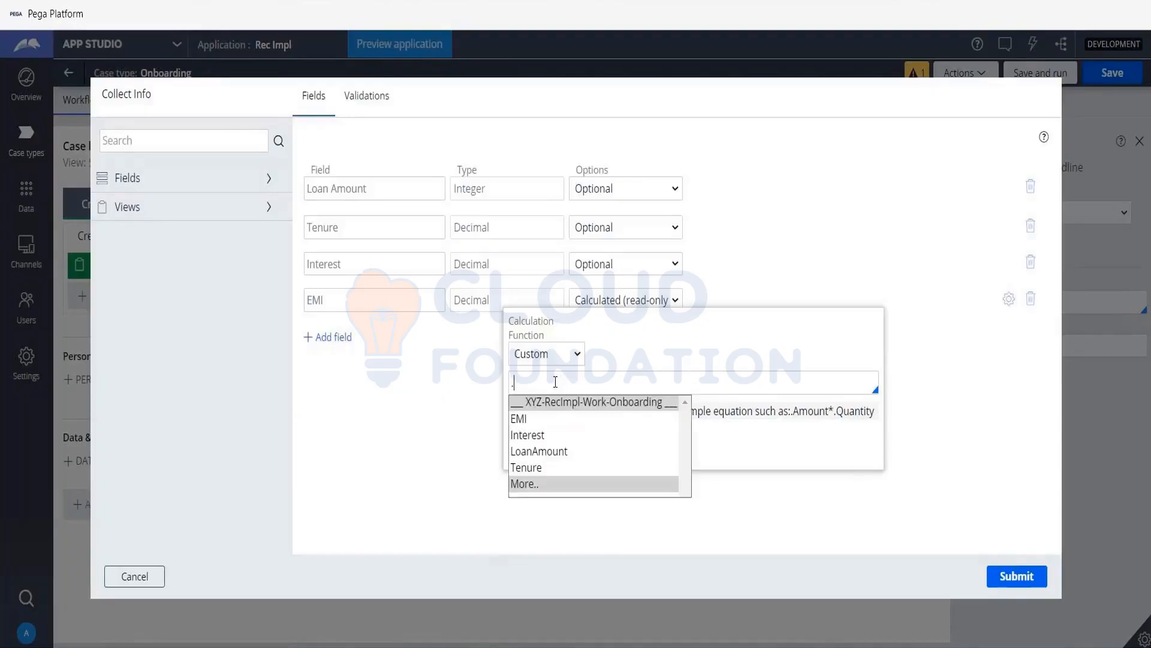
key("Down")
key("Down")
key("Down")
key("Return")
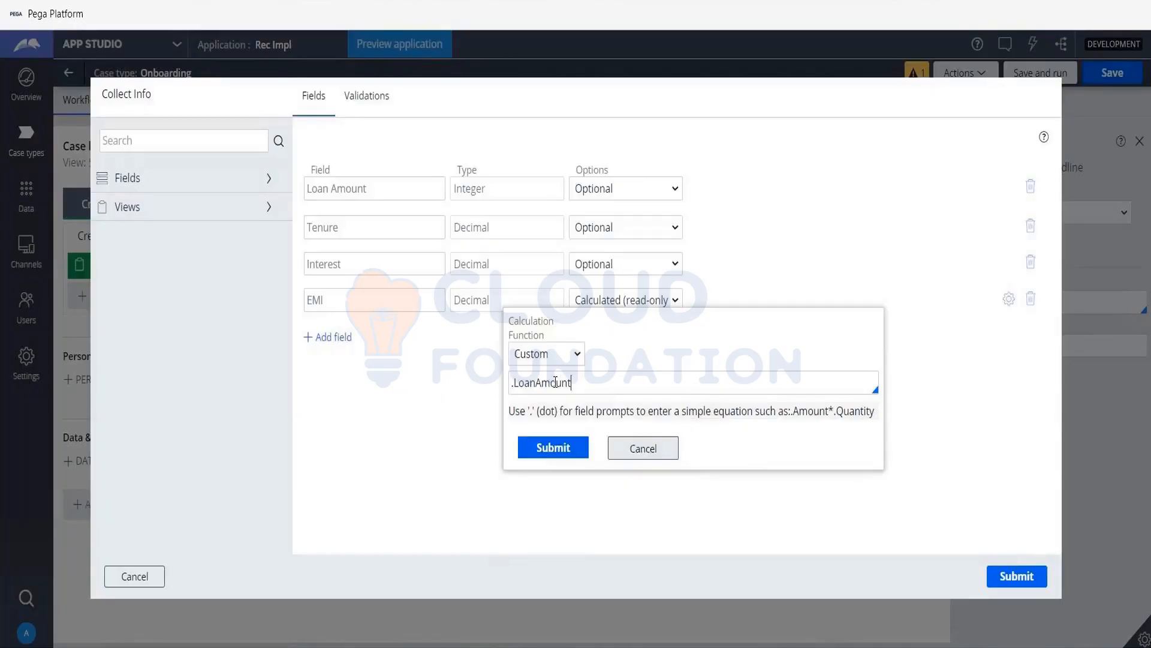
type("* .")
key("Down")
key("Down")
key("Down")
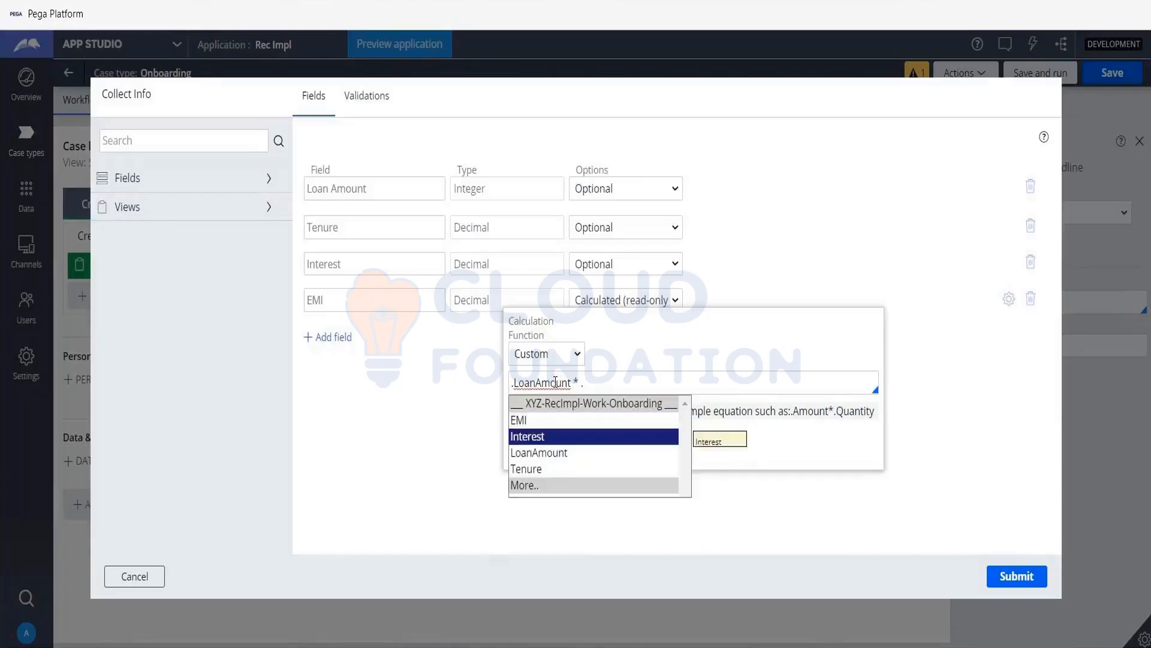
key("Return")
type("* .")
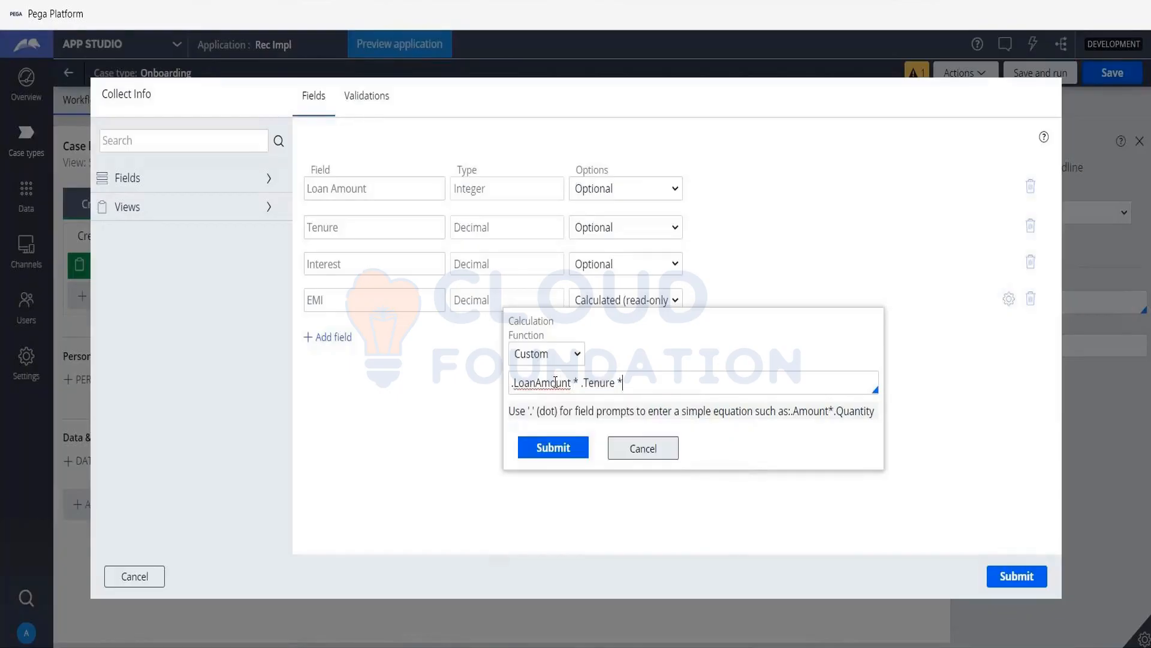
- Complete the EMI equation by appending * .Interest / 100
key("Down")
key("Down")
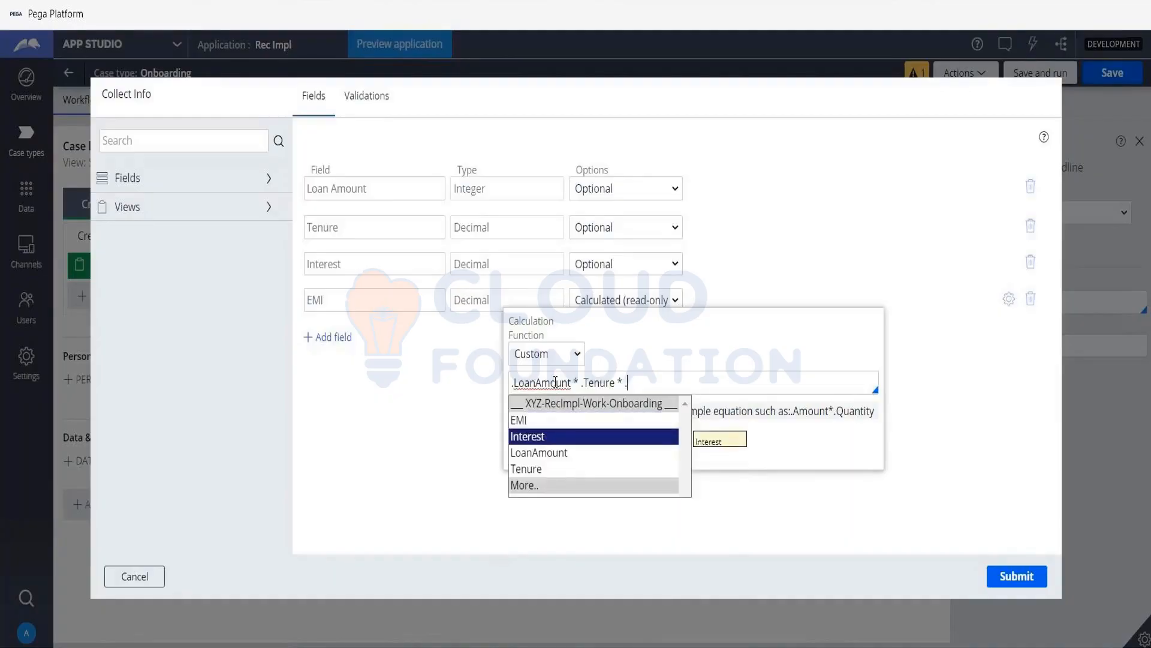
key("Return")
type("/ 100")
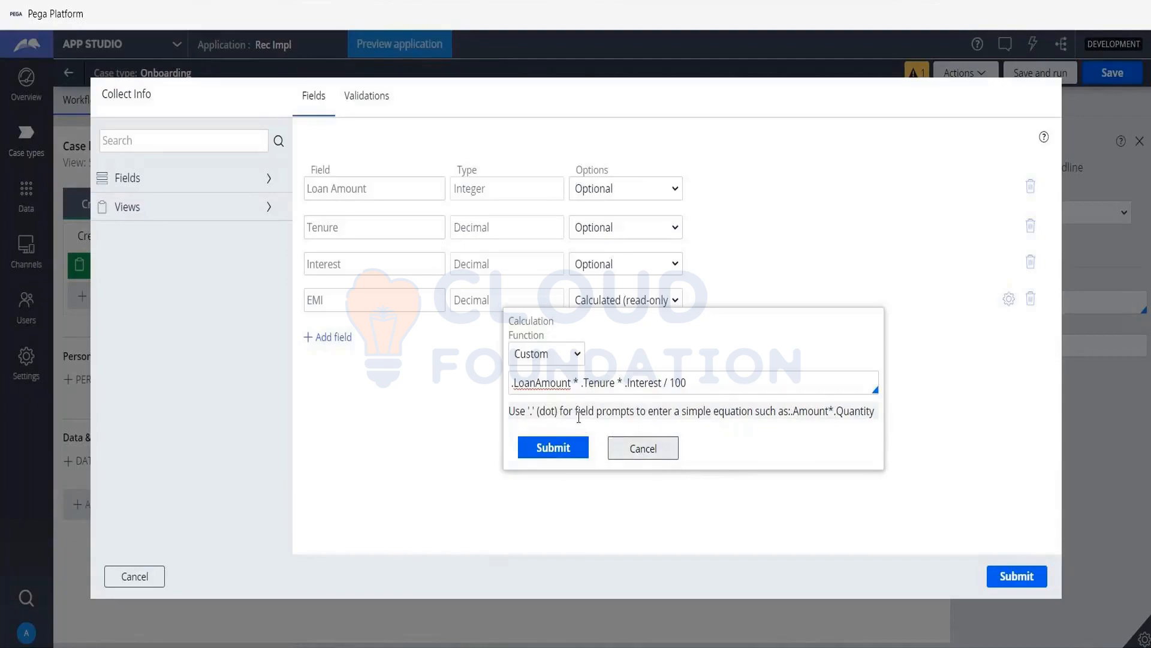
- Examine the hint about dot field prompts and the list of fields available for the equation
left_click(561, 412)
left_click_drag(560, 412, 876, 413)
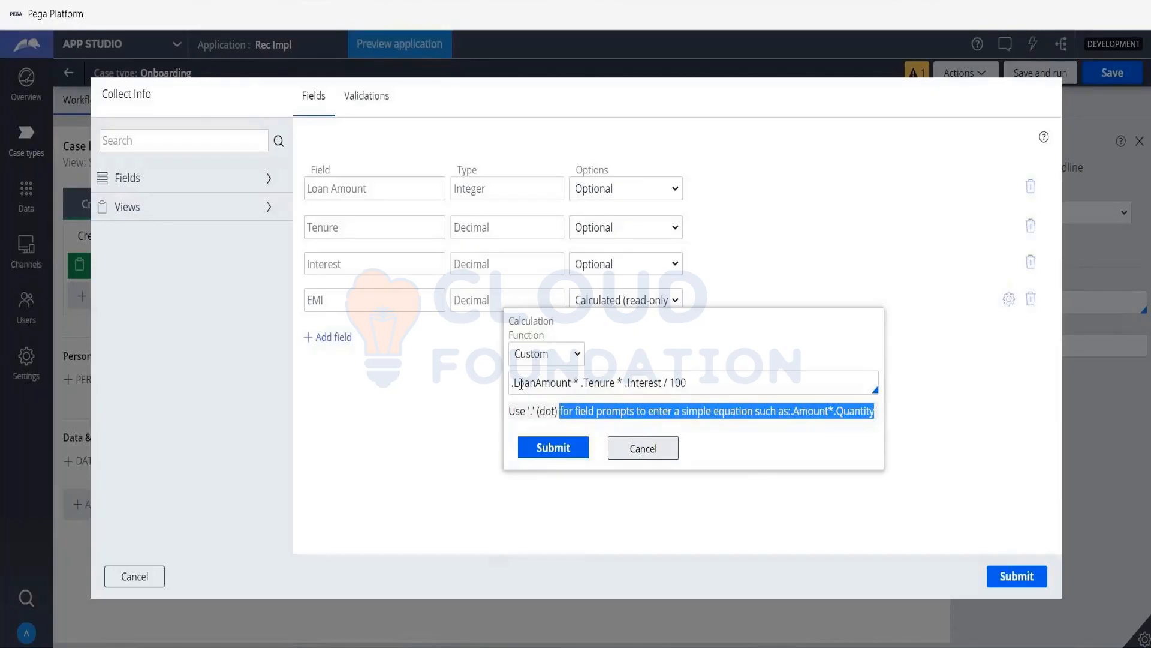
left_click(727, 436)
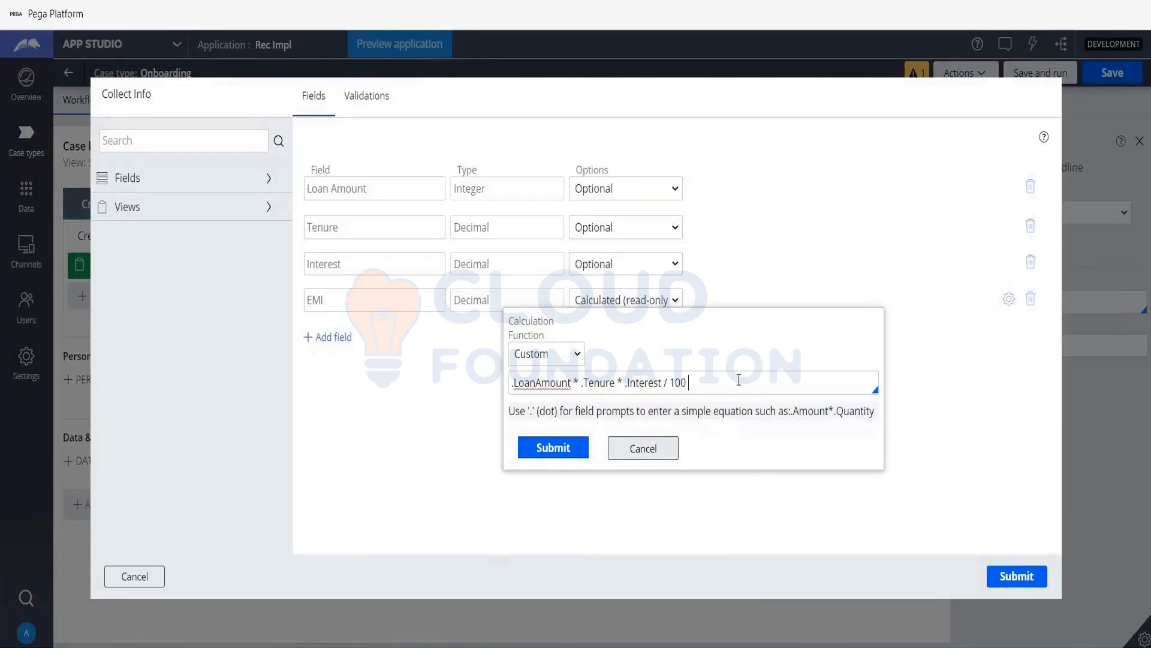
type(".")
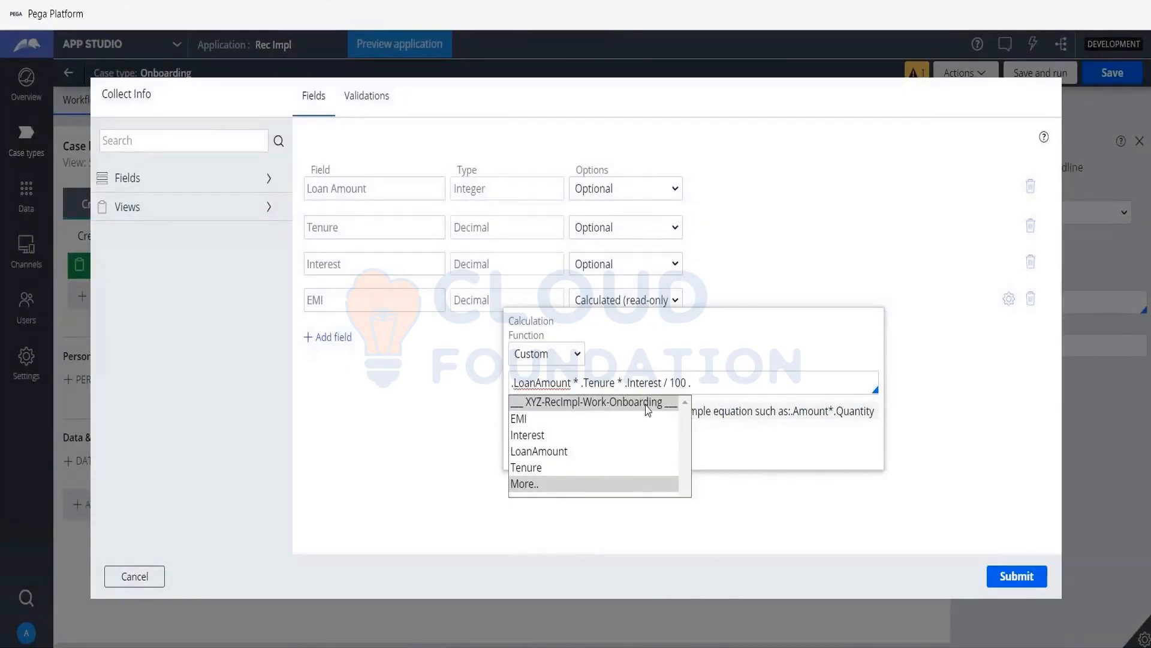
key("BackSpace")
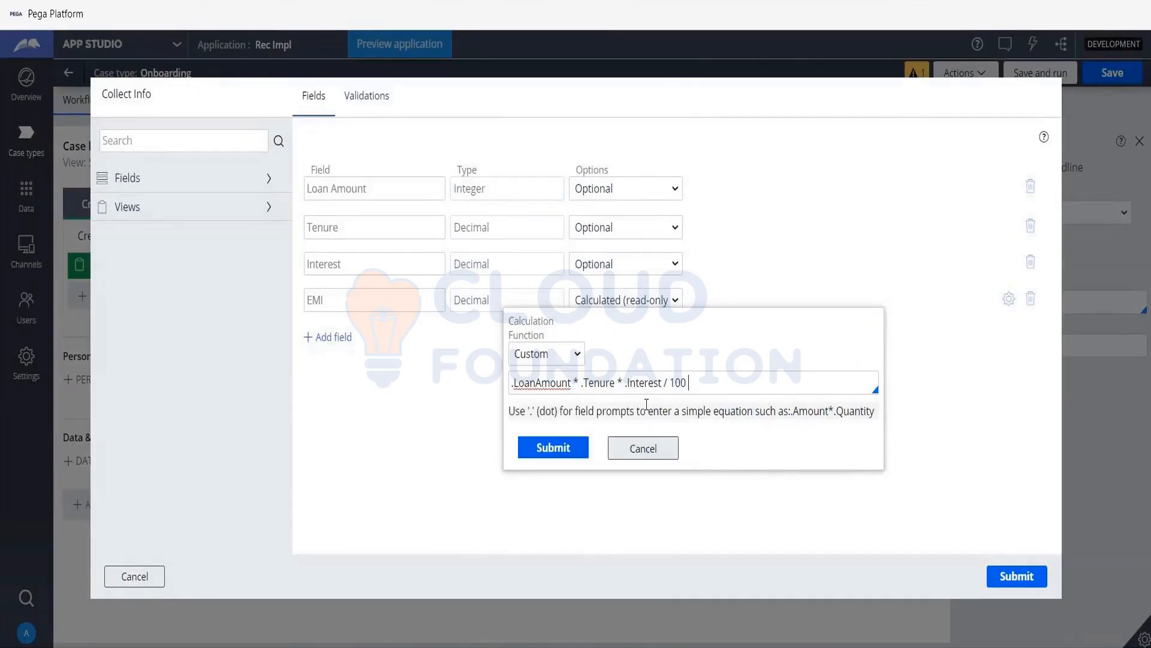
- Submit the EMI calculation and the Collect Info view, and save and run the Onboarding case past its Create step
left_click(564, 445)
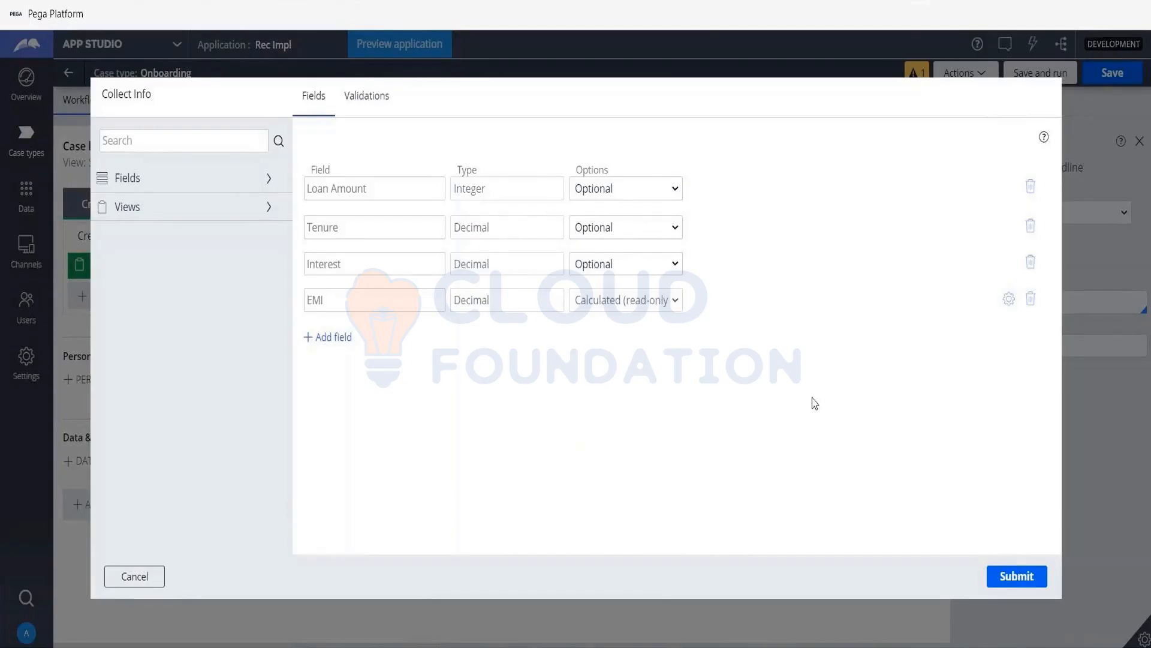
left_click(1027, 578)
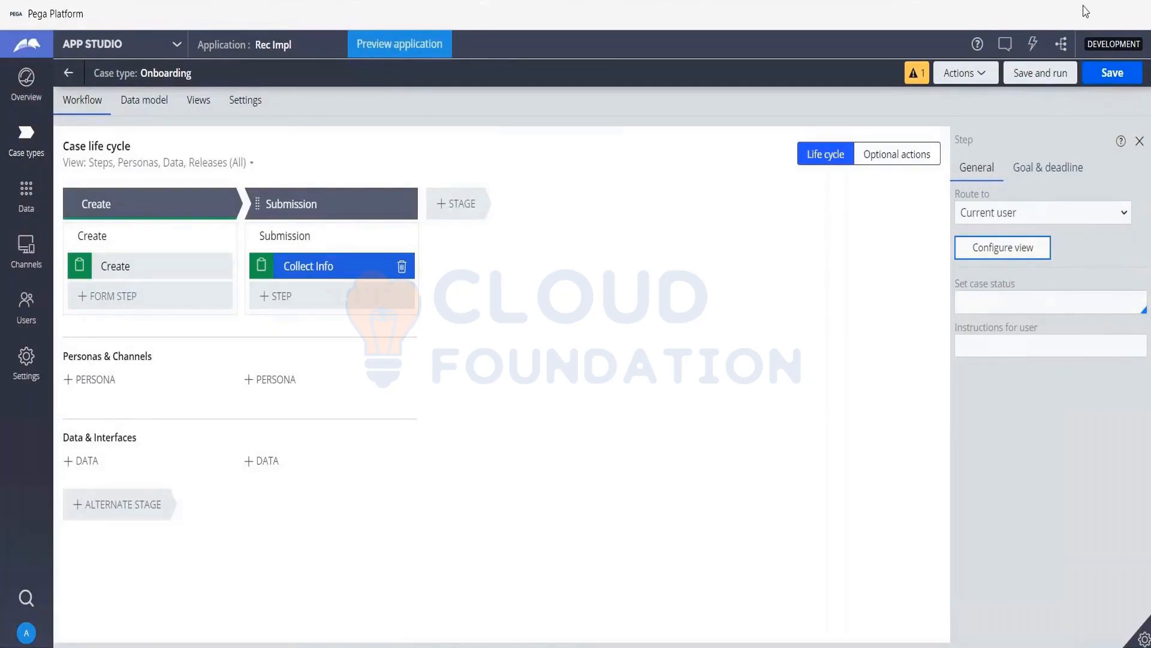
left_click(1044, 77)
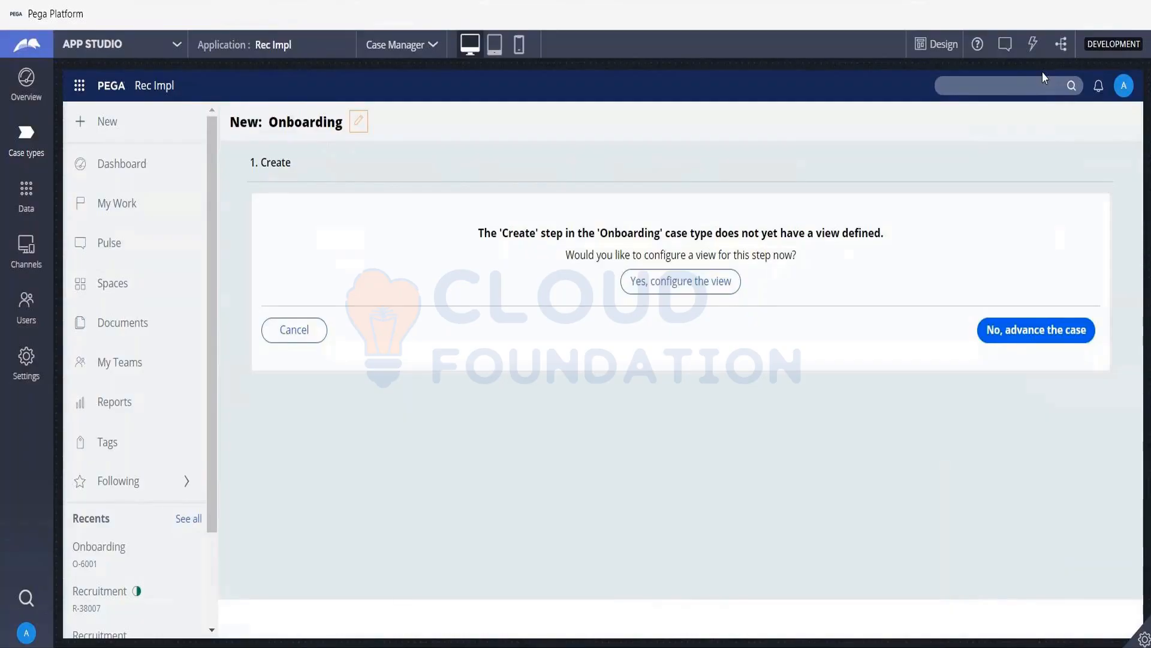
left_click(1065, 330)
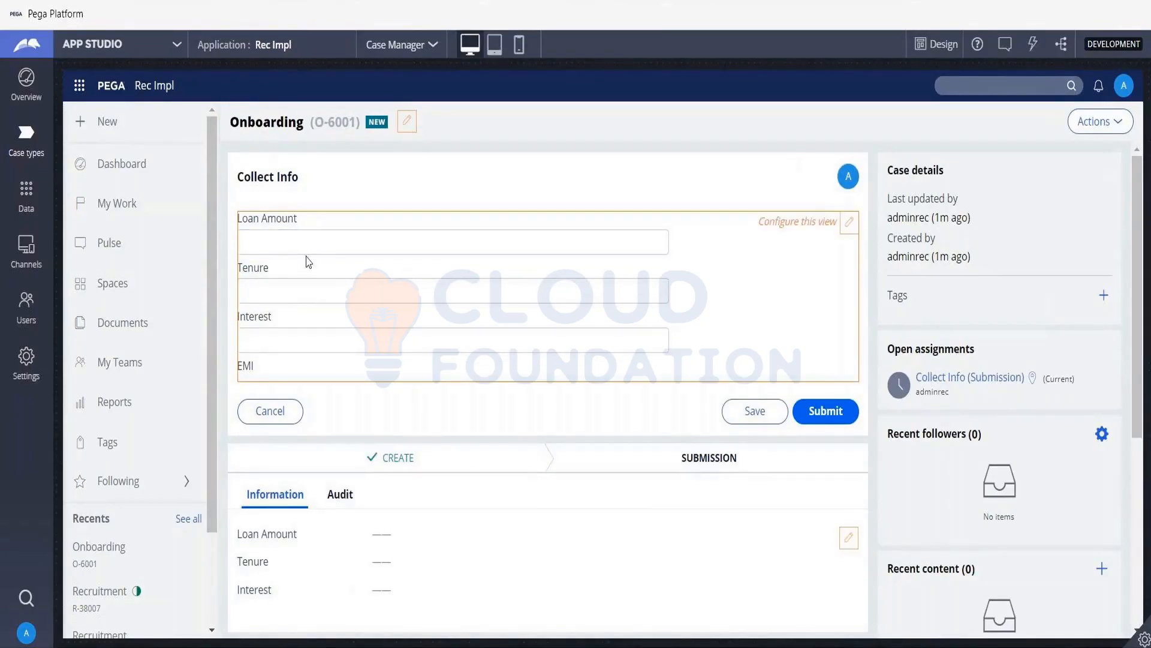
- Enter 100000 as the Loan Amount in the running case's Collect Info form
left_click(328, 239)
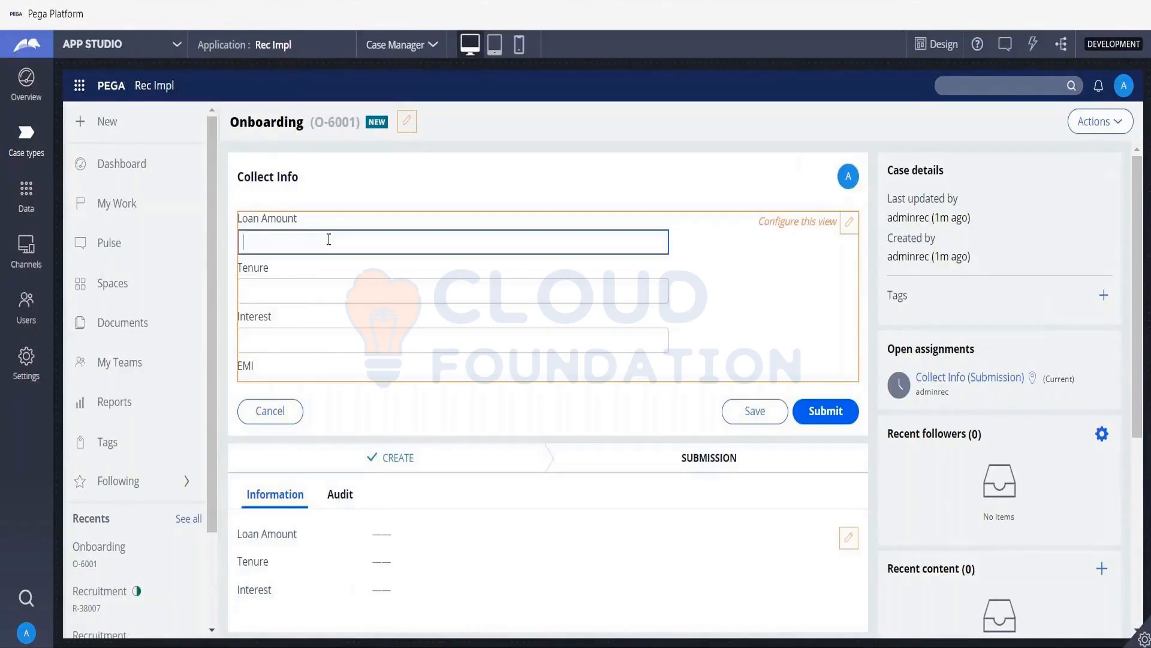
type("100000")
key("Tab")
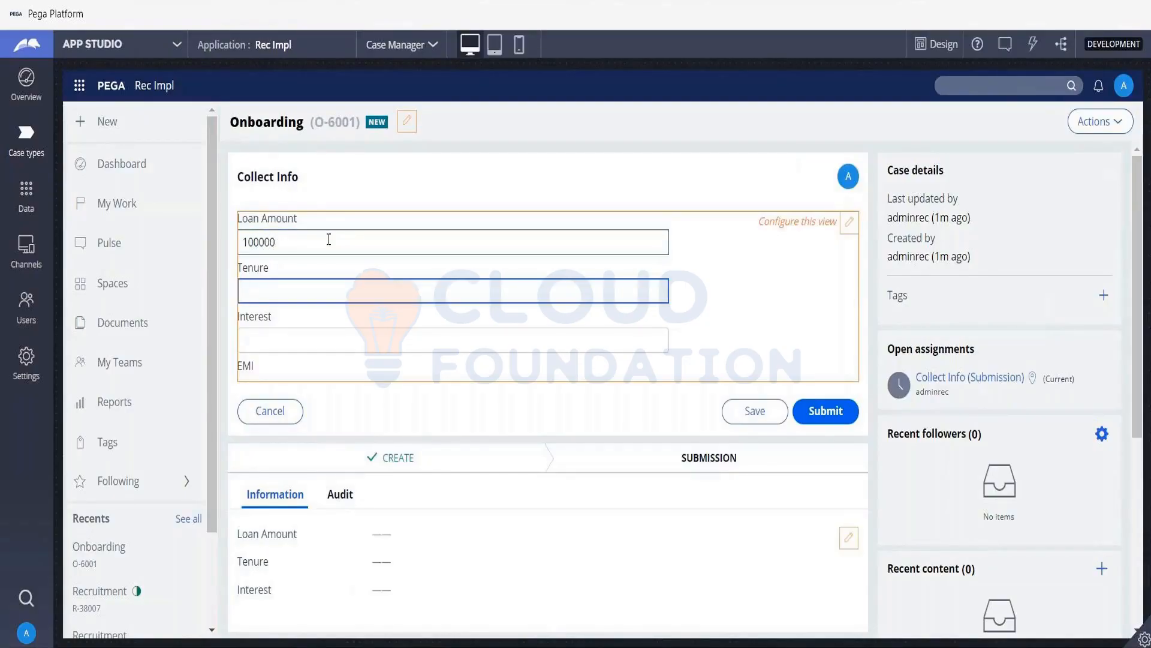
- Set Tenure to 2 and Interest to .5 in the Collect Info form to calculate the EMI
type("2")
key("Tab")
type("2")
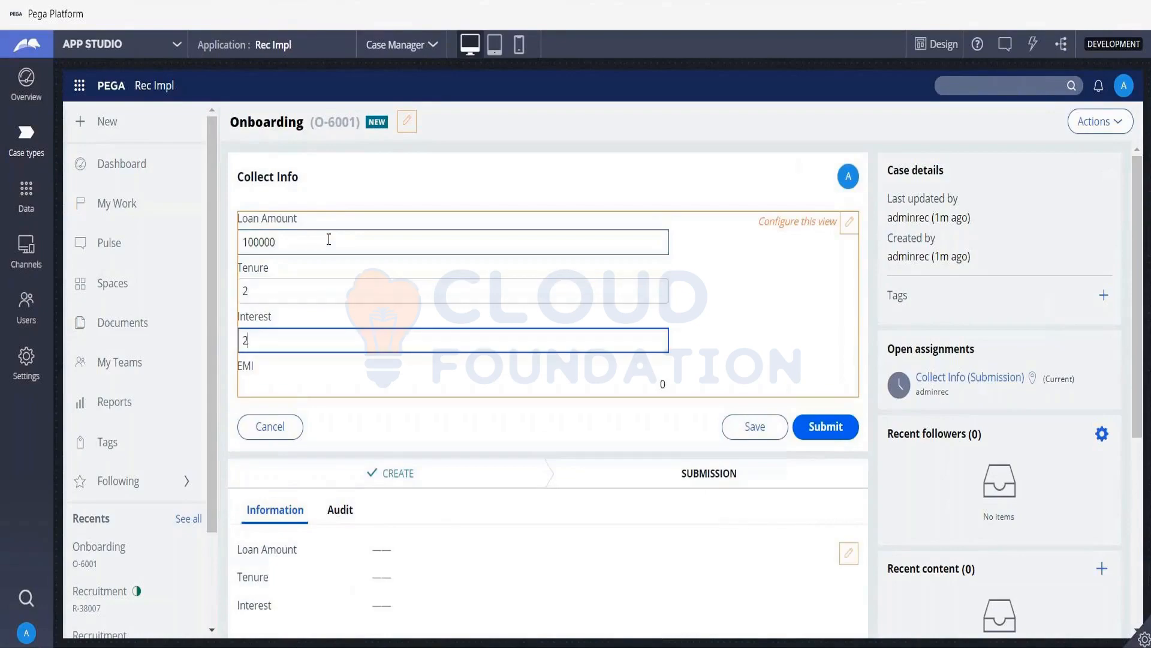
key("BackSpace")
type(".5")
key("Tab")
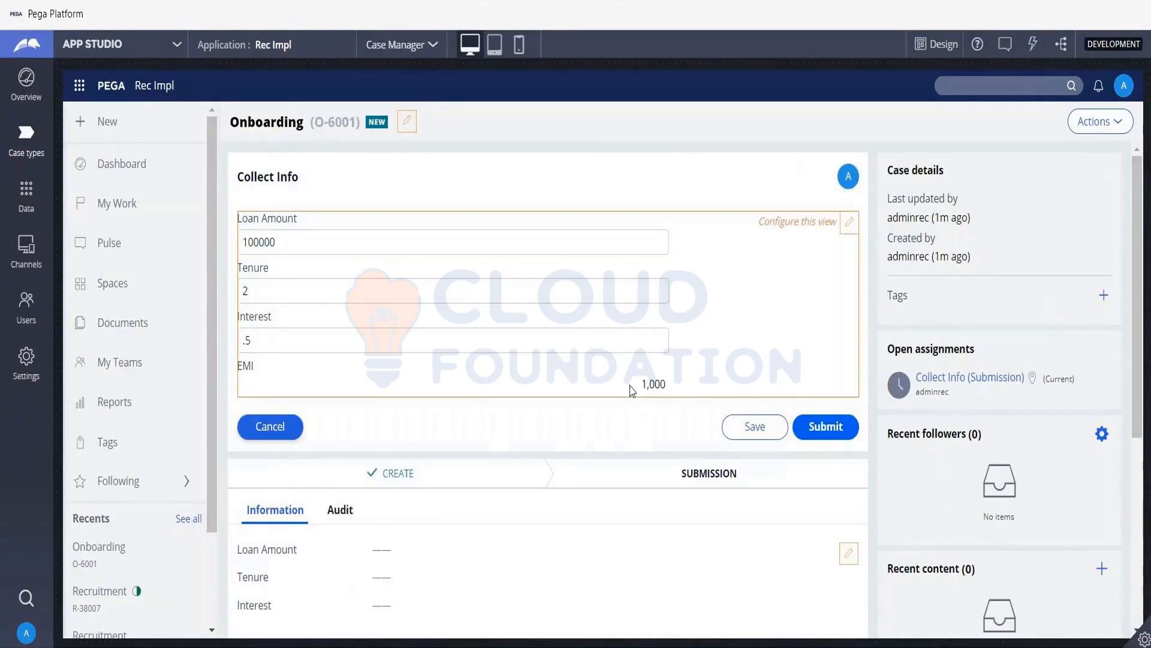
- Set Tenure to 4 in the Collect Info form and check the recalculated EMI
left_click(274, 295)
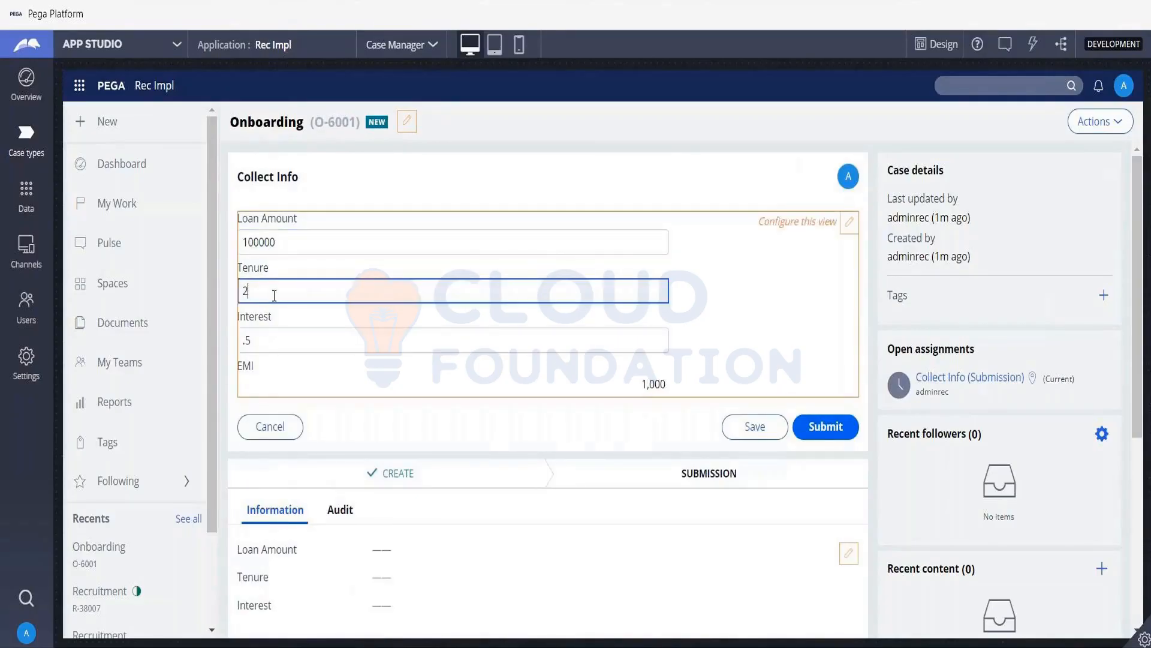
key("BackSpace")
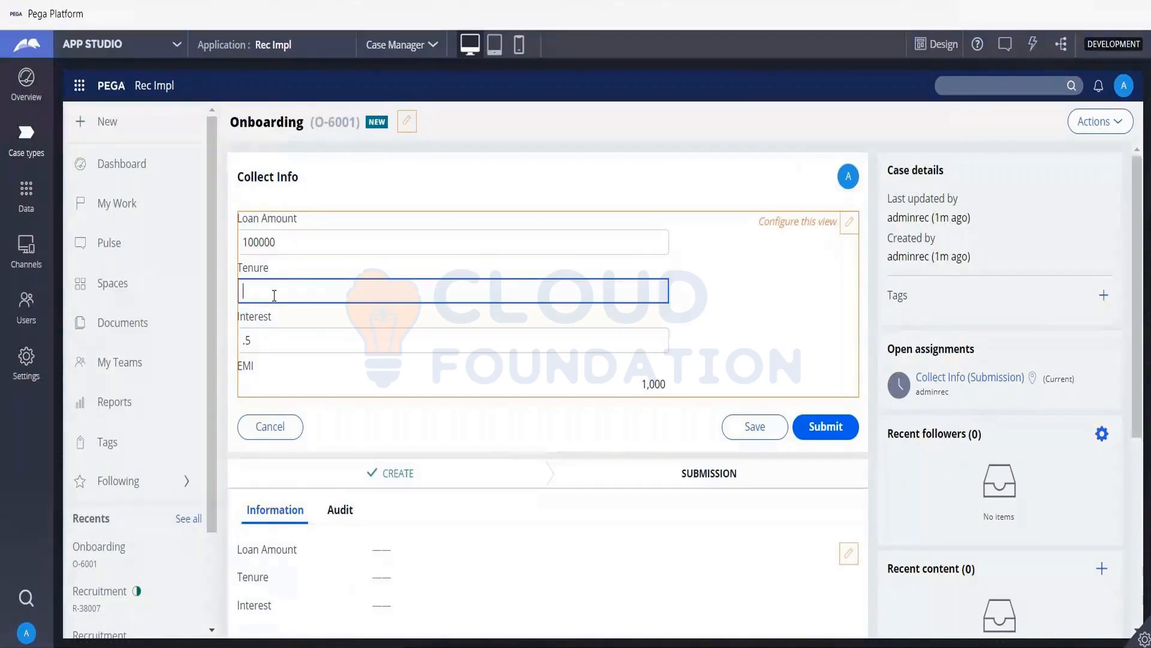
type("4")
key("Tab")
key("Tab")
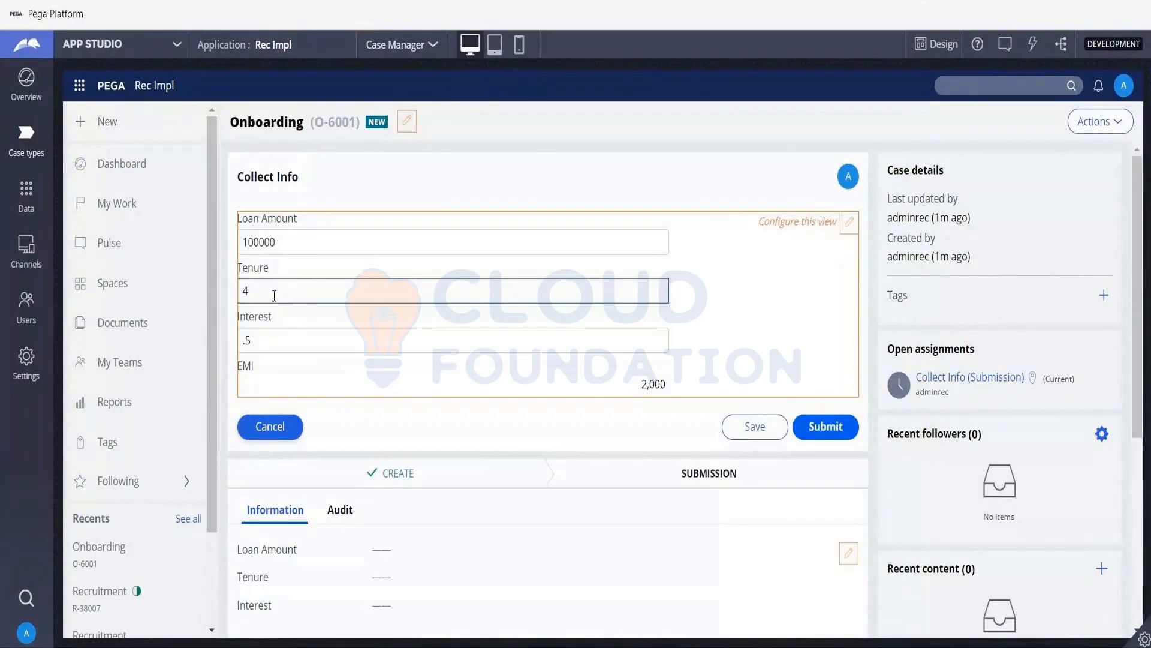
left_click_drag(641, 384, 674, 393)
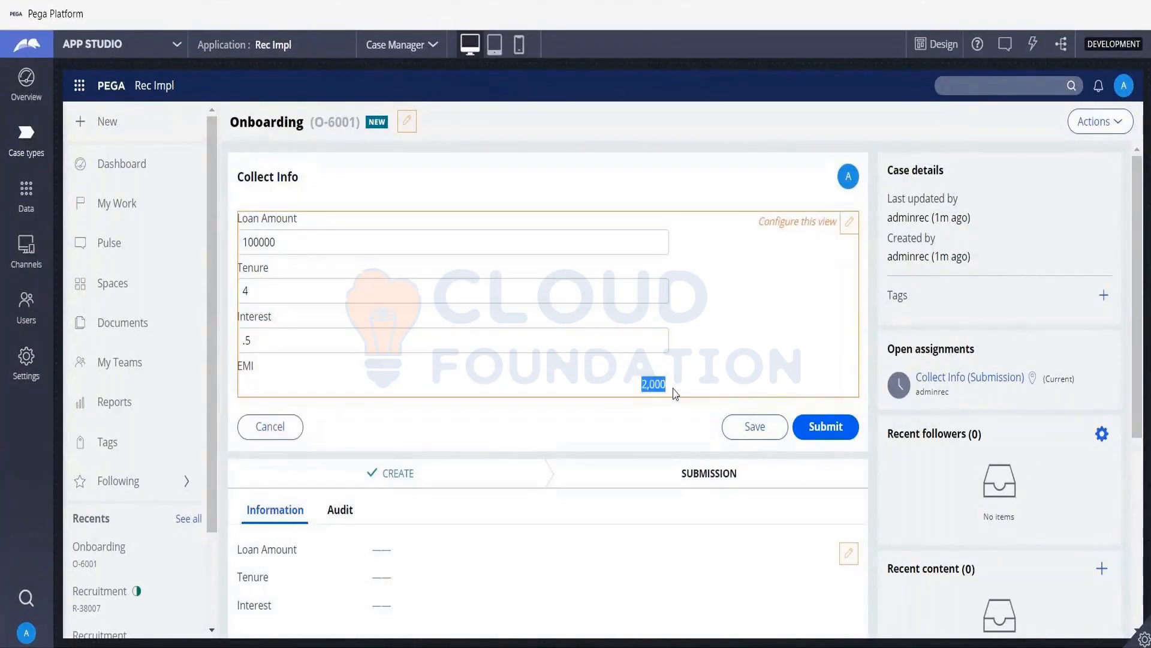
- Set Interest to 2.5 in the Collect Info form so the EMI recalculates
left_click(261, 338)
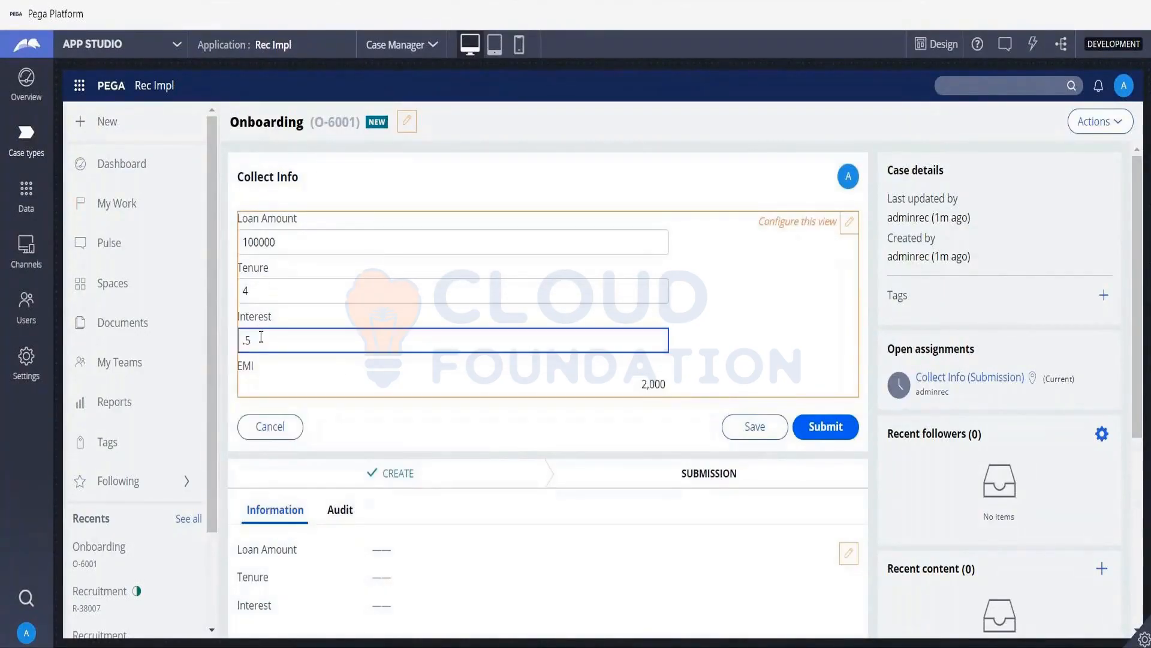
key("Left")
key("Left")
type("2")
key("Tab")
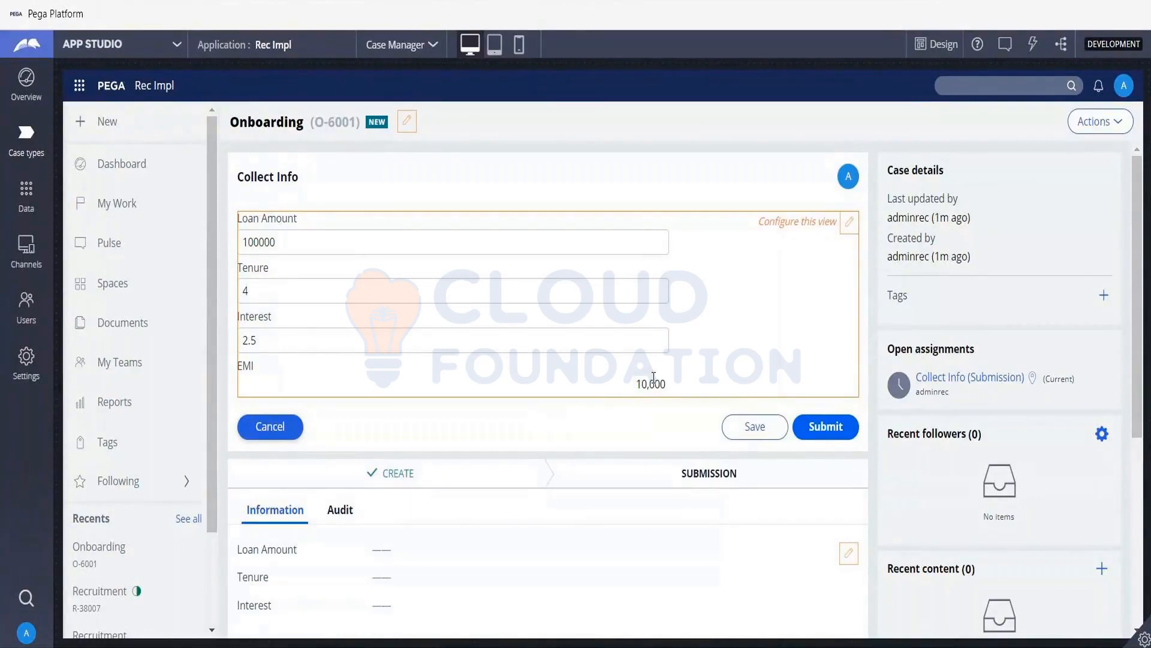
- Set Loan Amount to 5000000 in the Collect Info form so the EMI recalculates
left_click(255, 246)
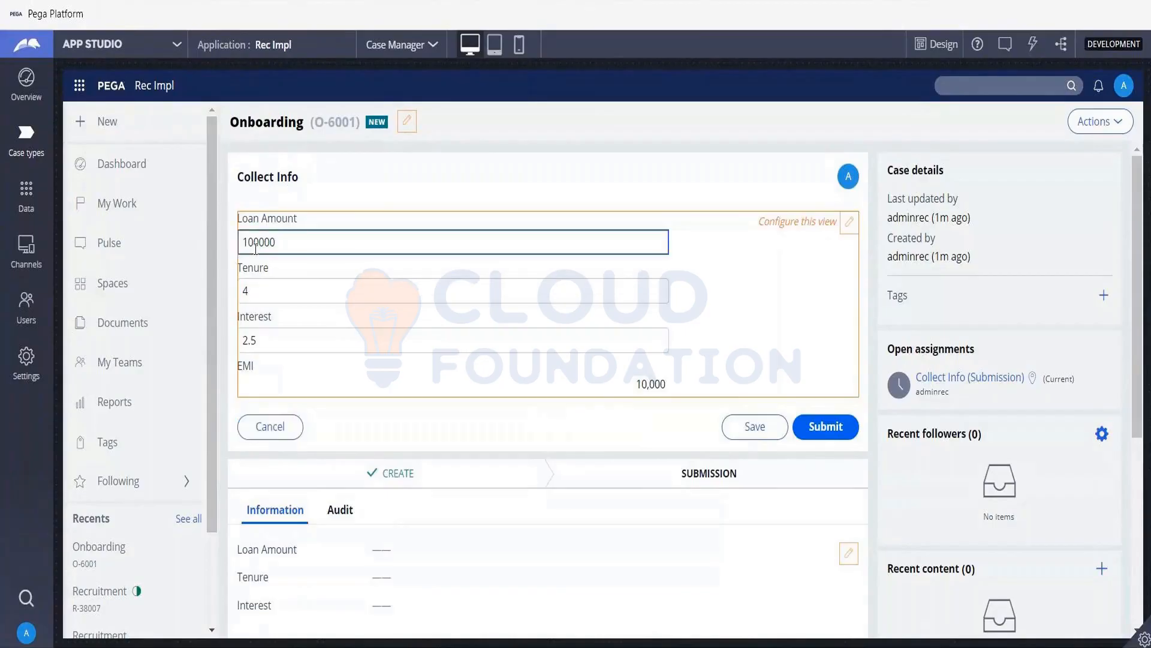
key("BackSpace")
key("BackSpace")
type("500")
key("Tab")
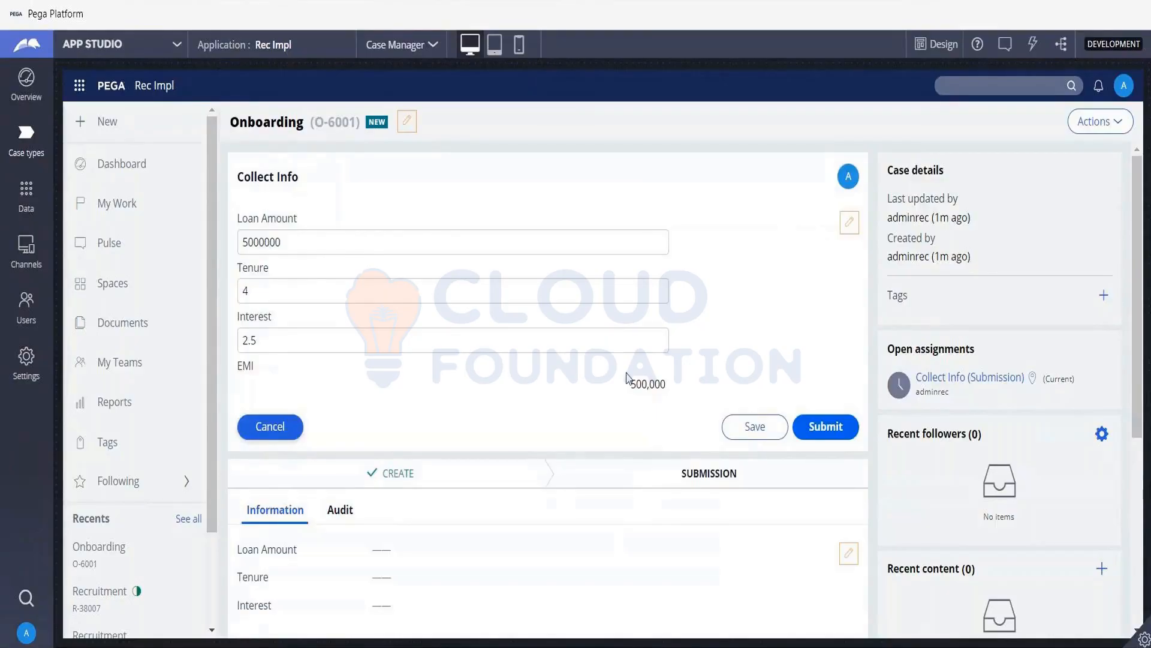
- Switch to Dev Studio and open the EMI Declare Expression rule in the Decision category of the Onboarding class
left_click(178, 57)
left_click(102, 99)
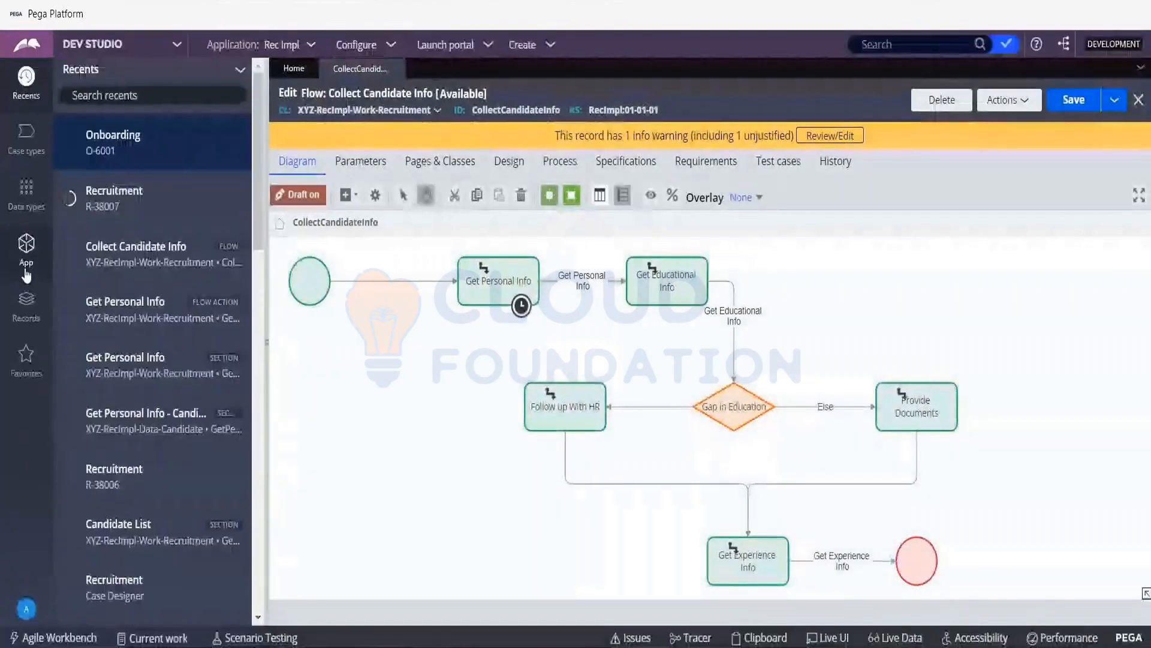
left_click(26, 264)
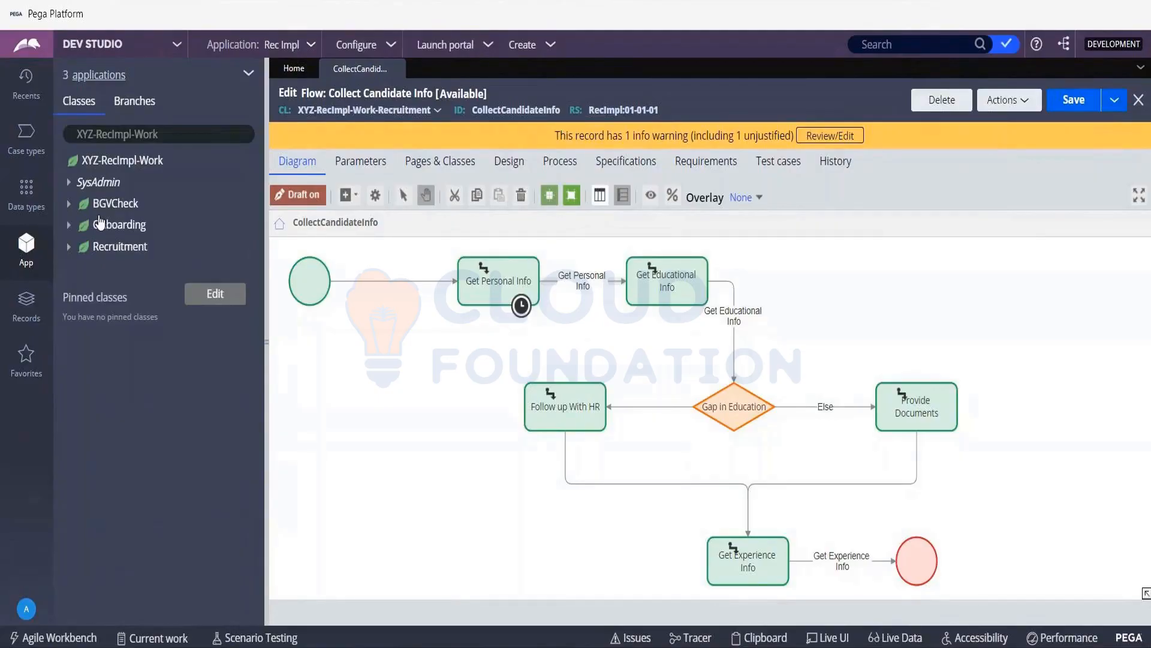
left_click(70, 231)
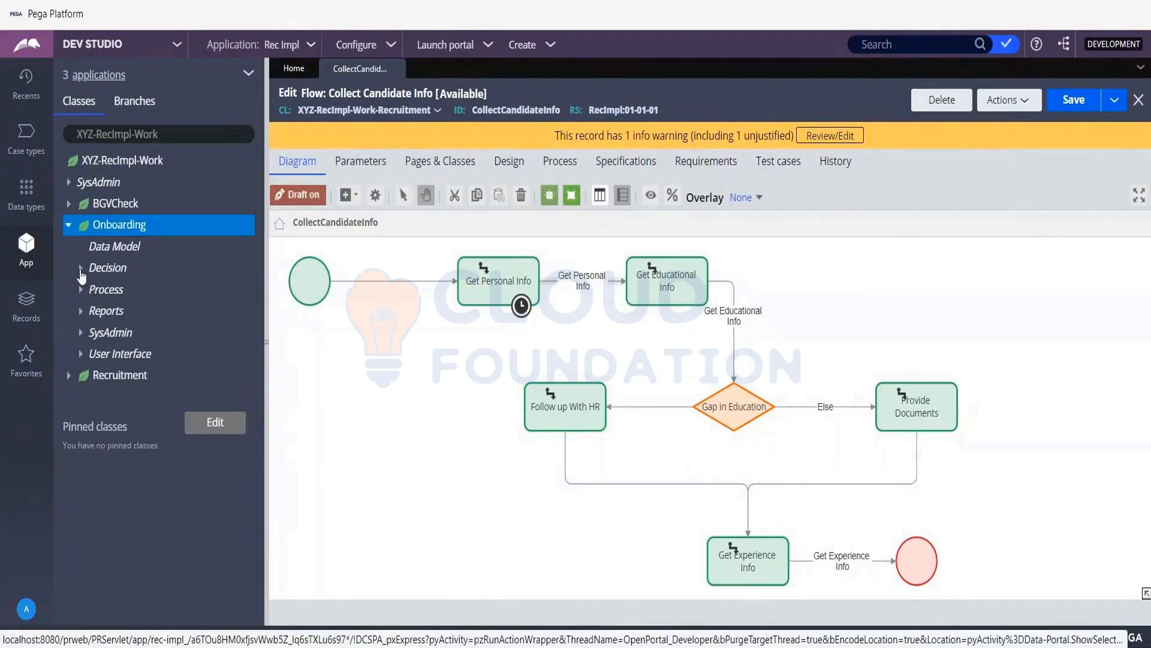
left_click(81, 310)
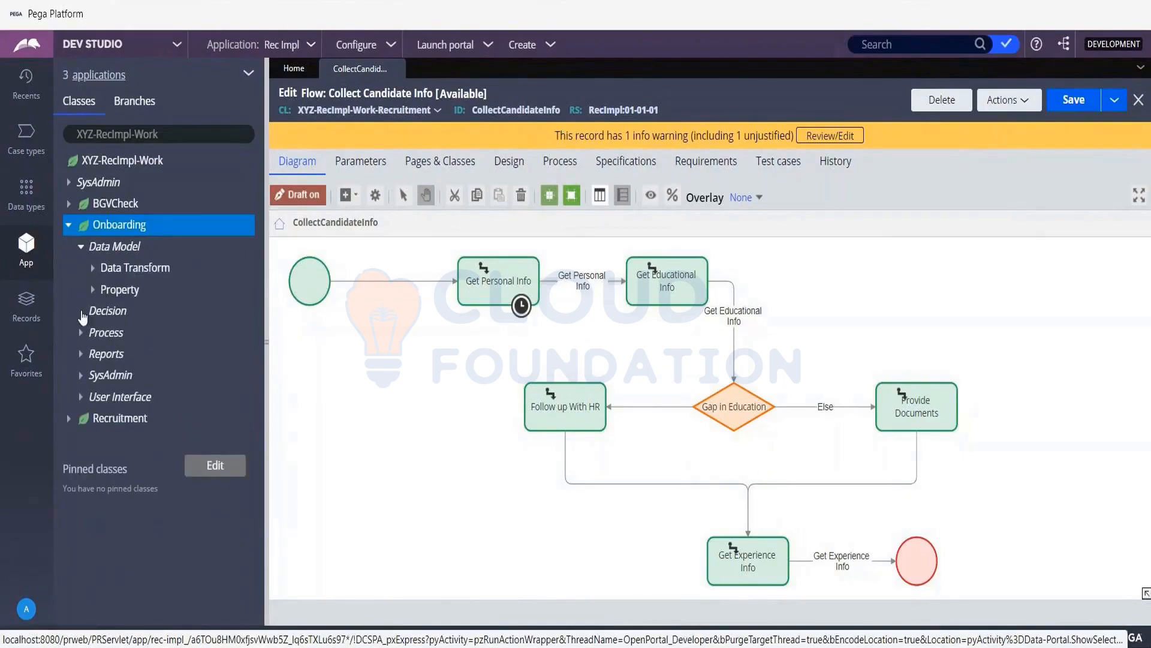
left_click(93, 334)
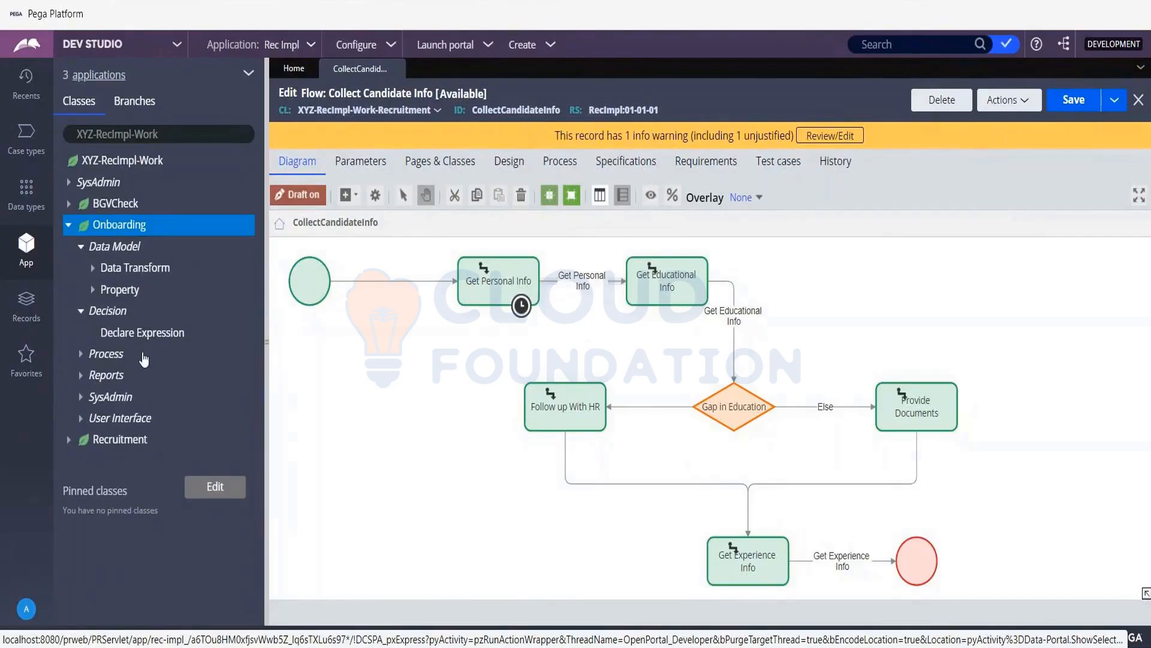
left_click(139, 355)
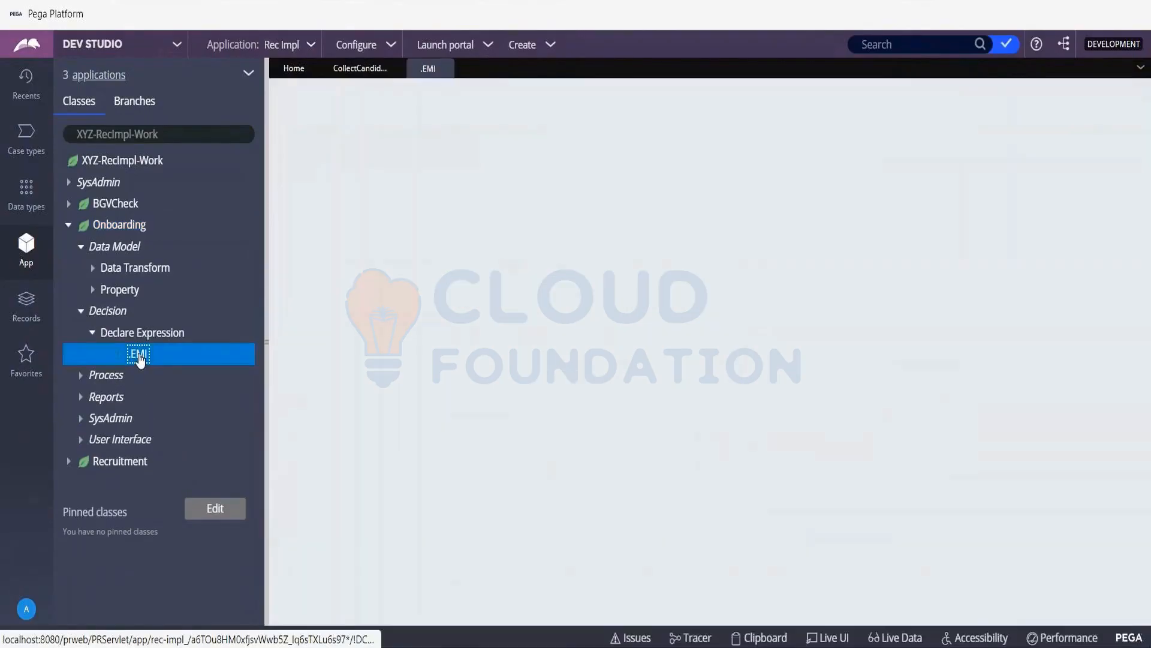